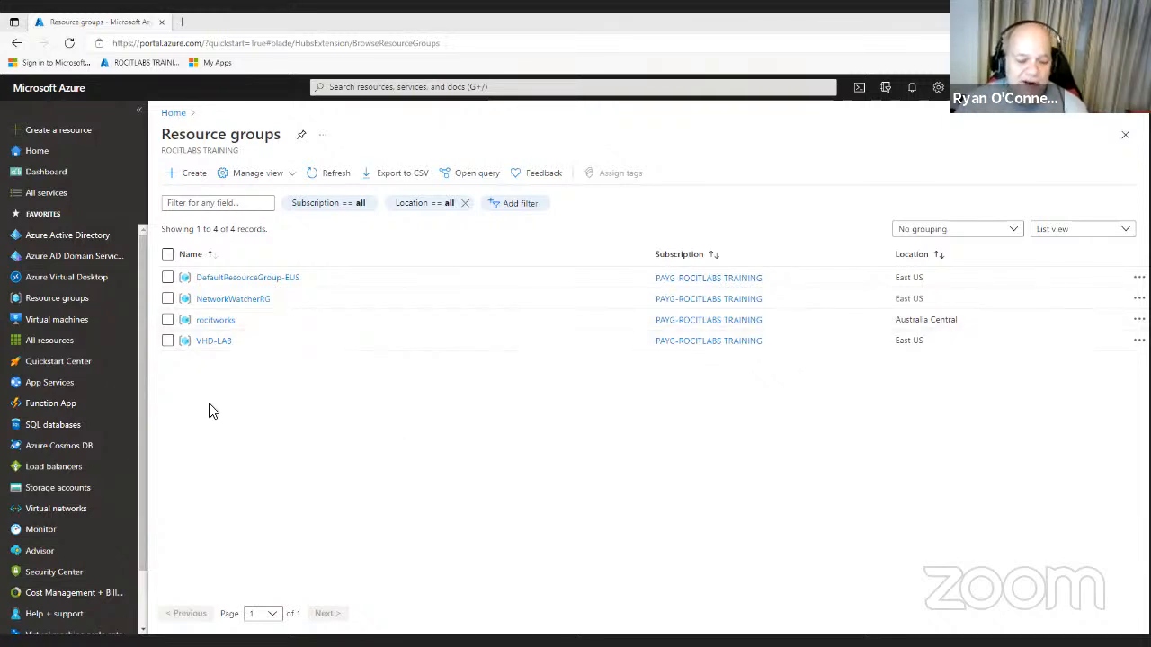
- Open the Storage accounts list showing rocitworks and win11vhdlab
mouse_move(127, 496)
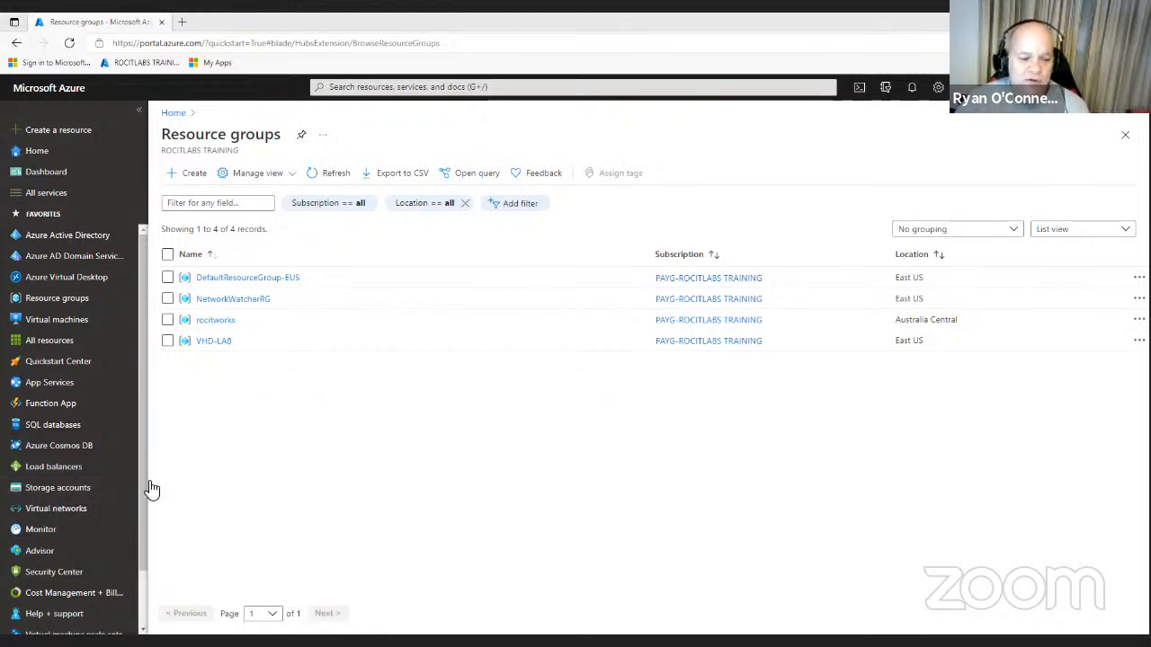
left_click(77, 487)
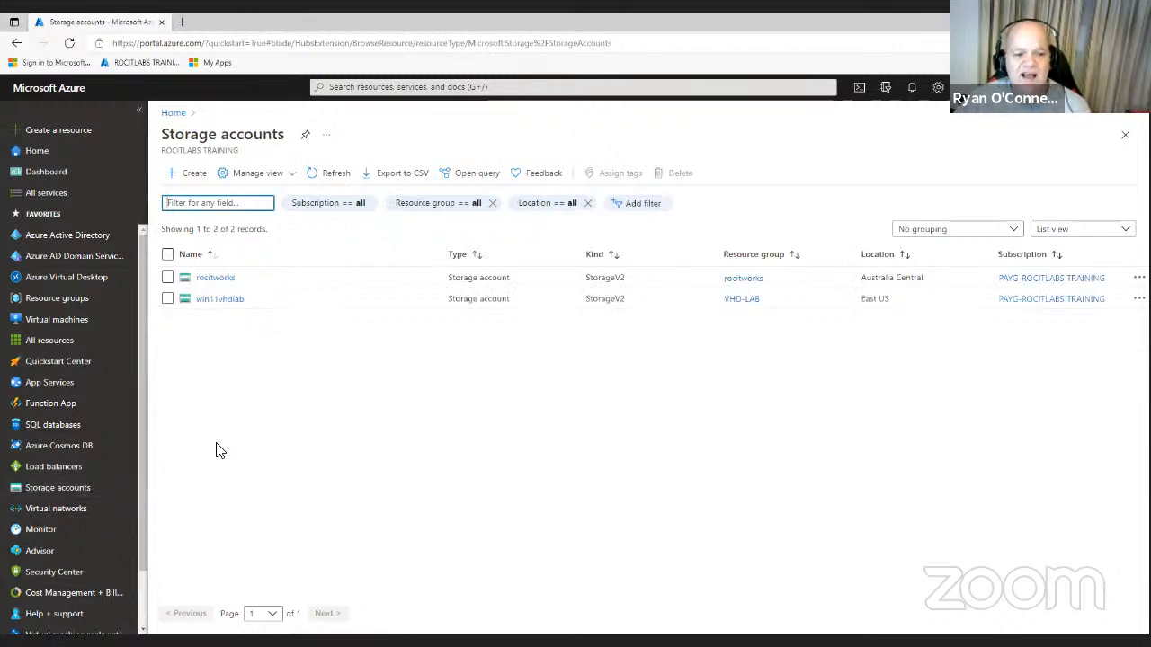
- Begin a new storage account under PAYG-ROCITLABS TRAINING with a new resource group named FileShare-Lab
left_click(186, 176)
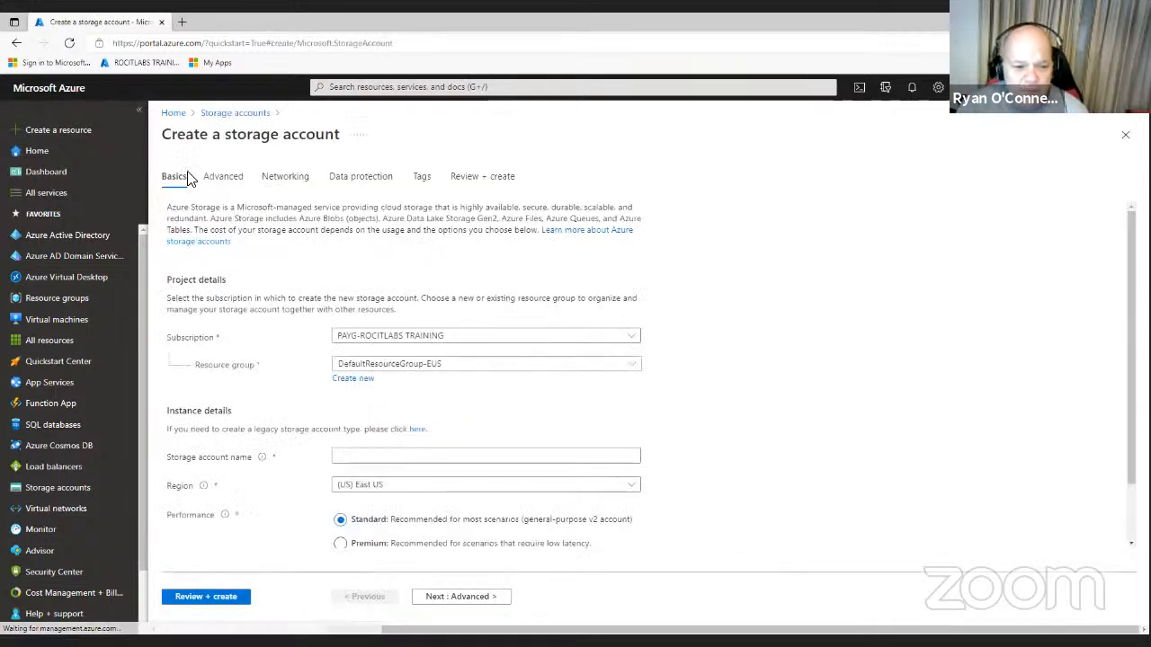
left_click(361, 363)
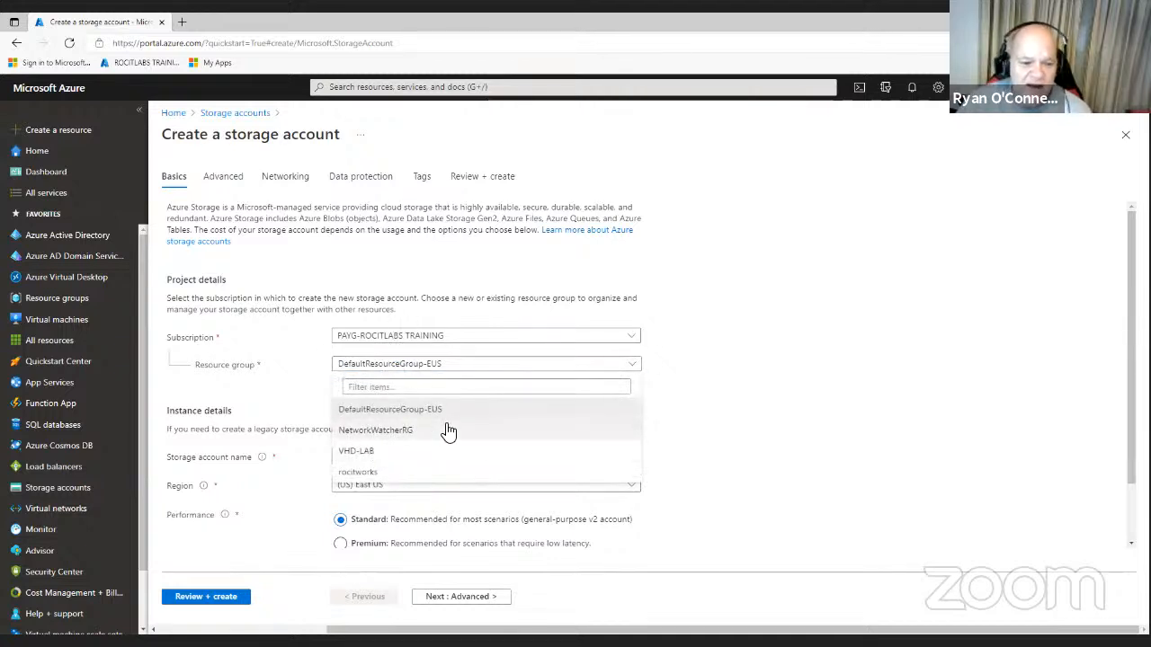
left_click(709, 404)
left_click(353, 378)
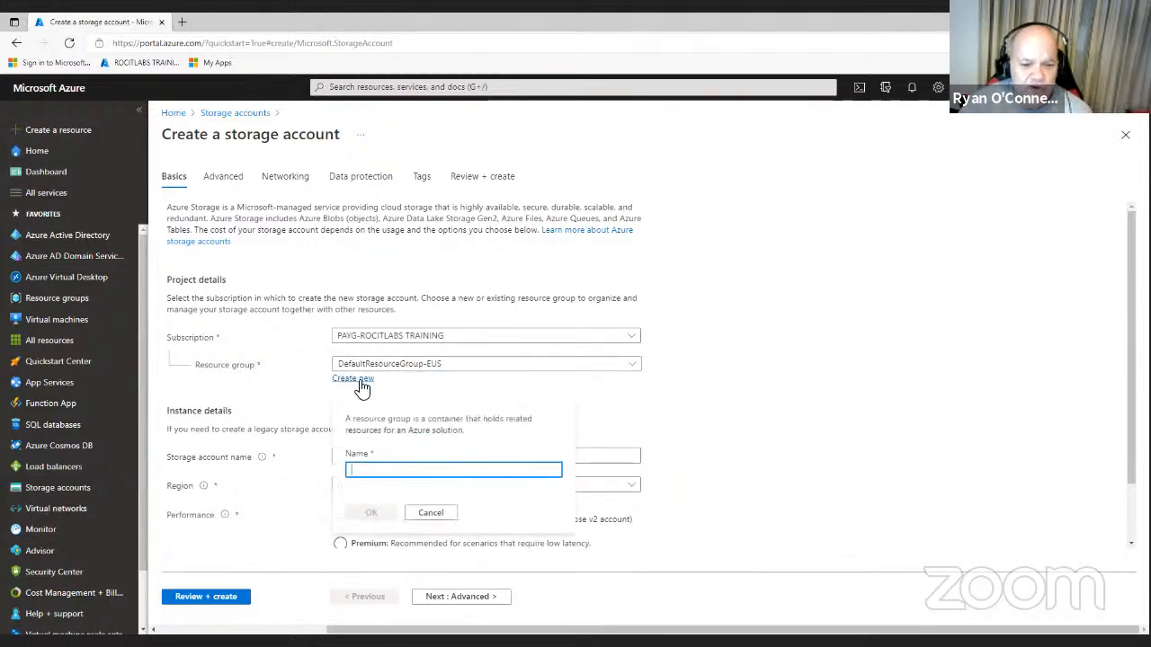
left_click(387, 463)
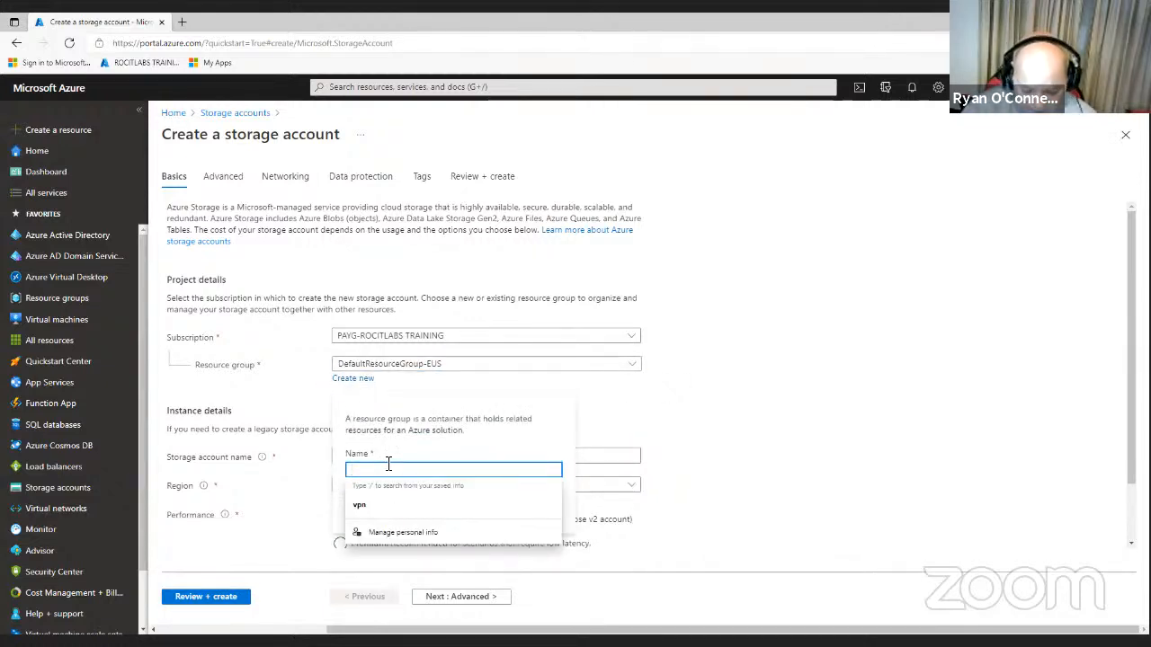
type("FileSha")
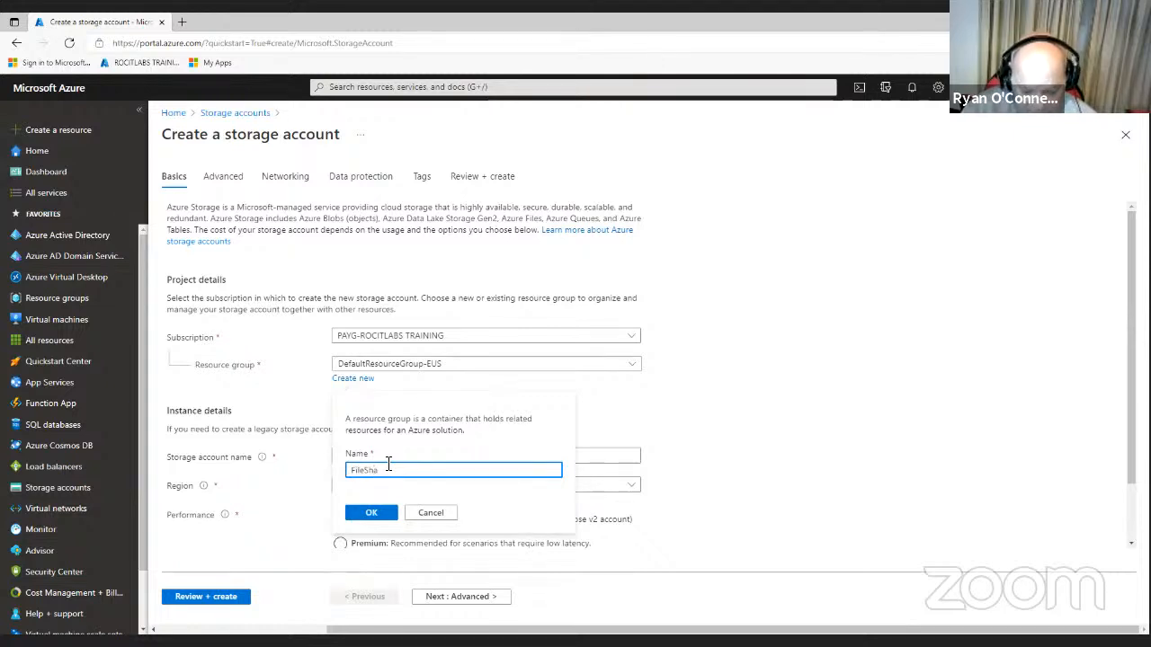
type("re-Lab")
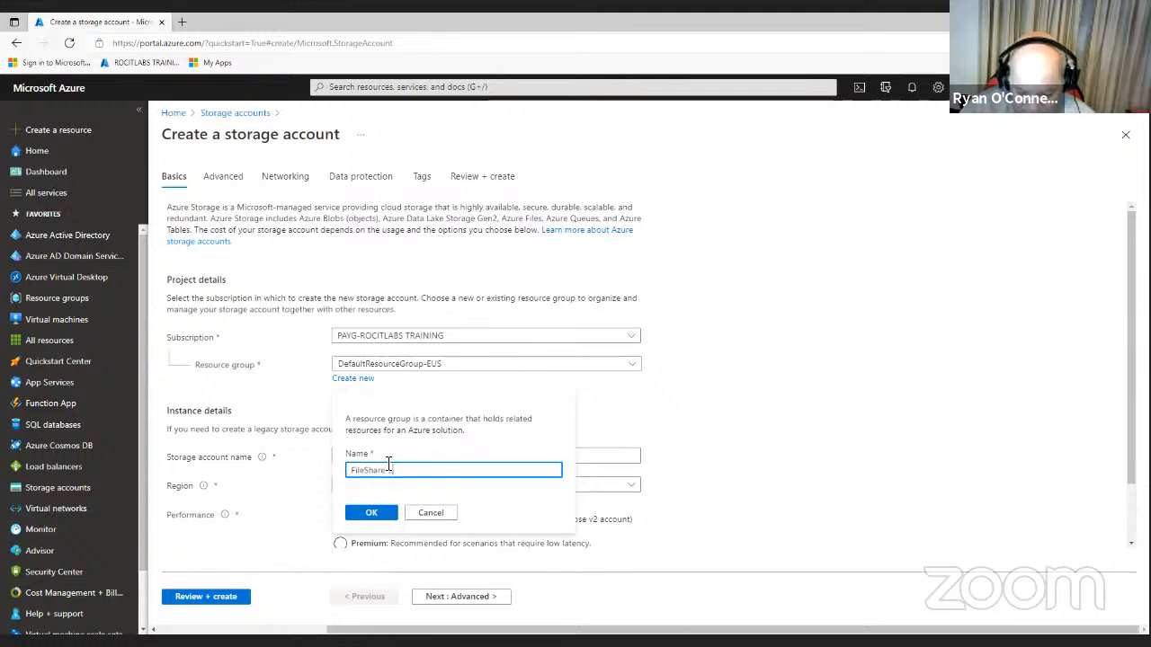
left_click(371, 512)
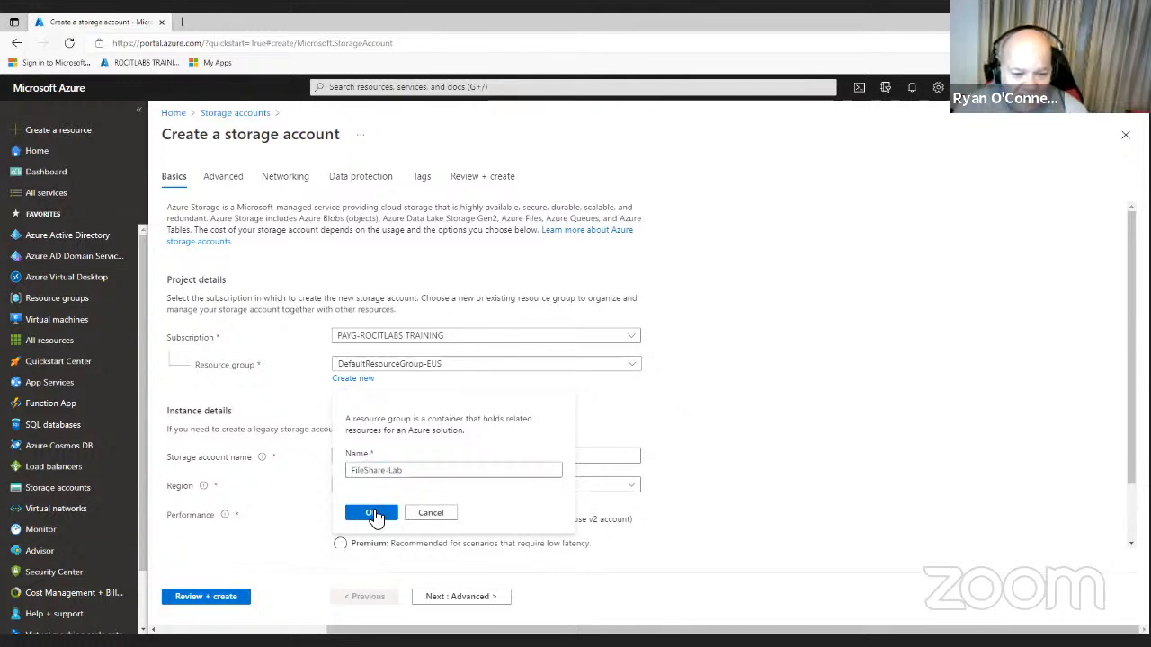
left_click(359, 456)
left_click(359, 456)
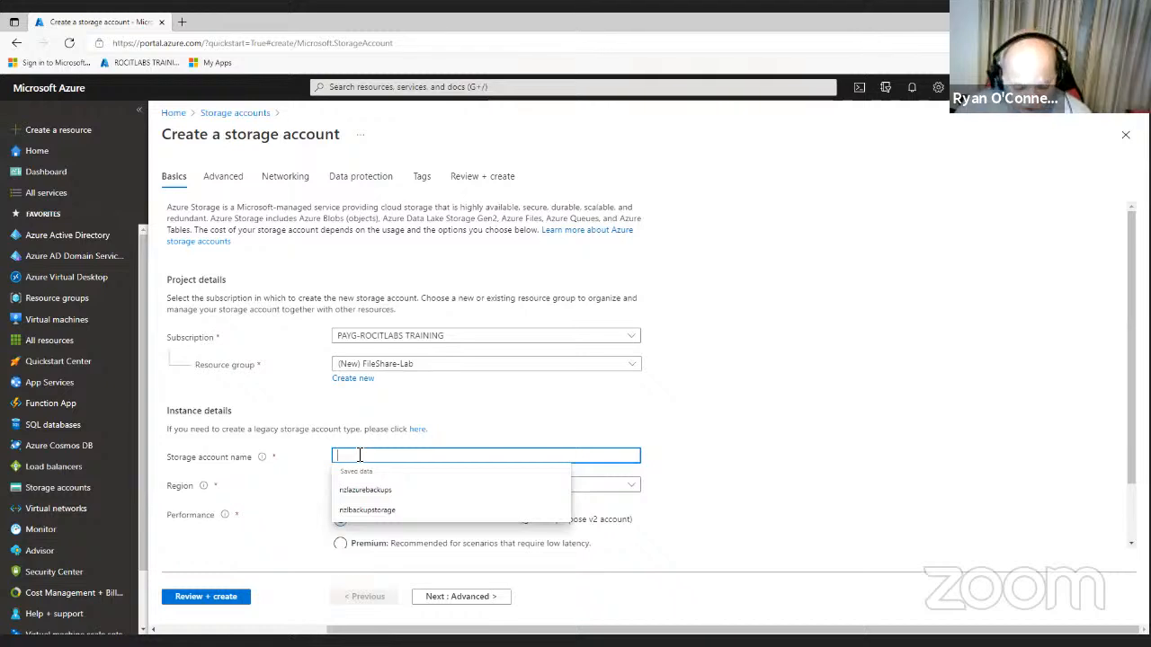
- Name the account azfilesharelab, choose Locally-redundant storage (LRS), and continue to Advanced
type("az")
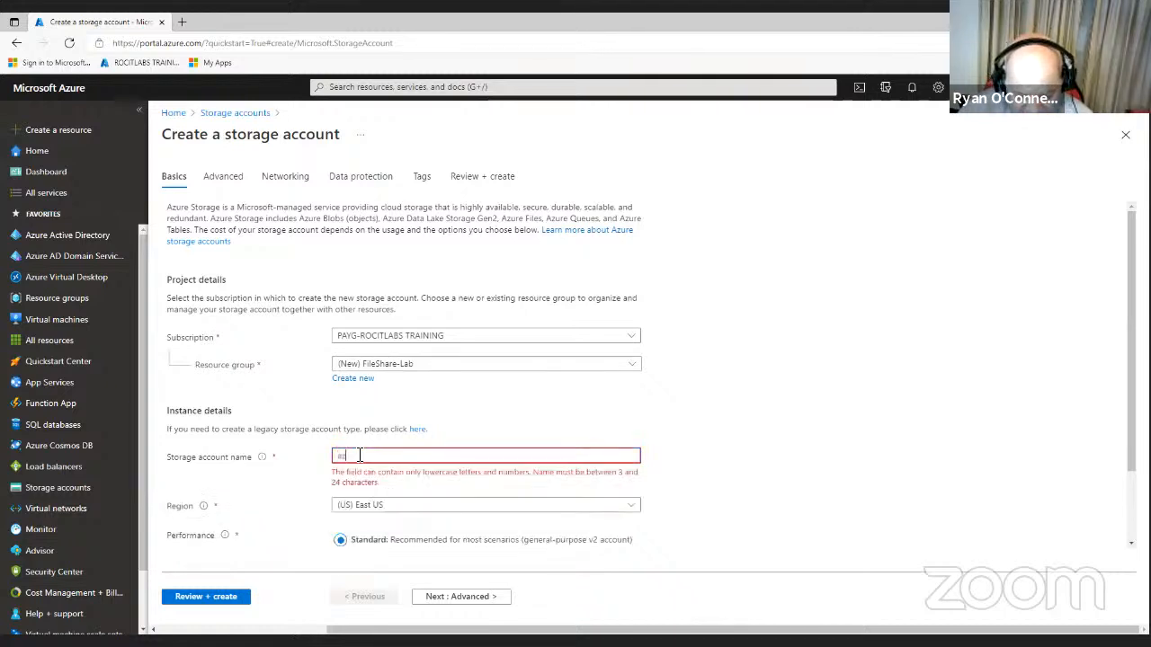
type("f")
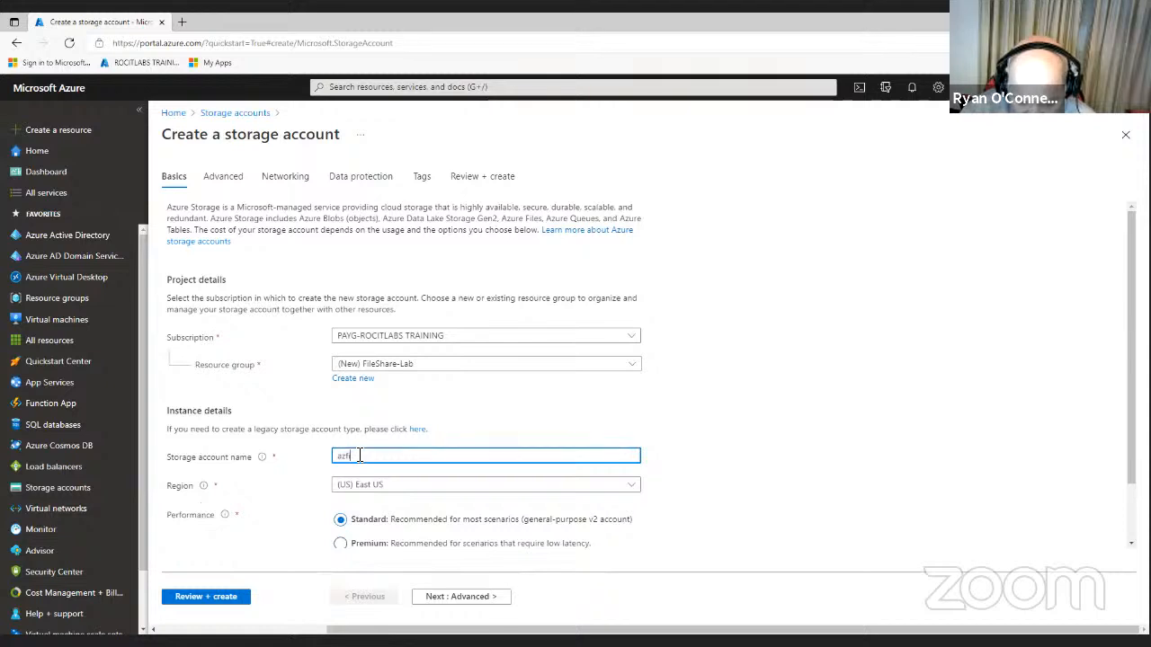
type("ilesharelab")
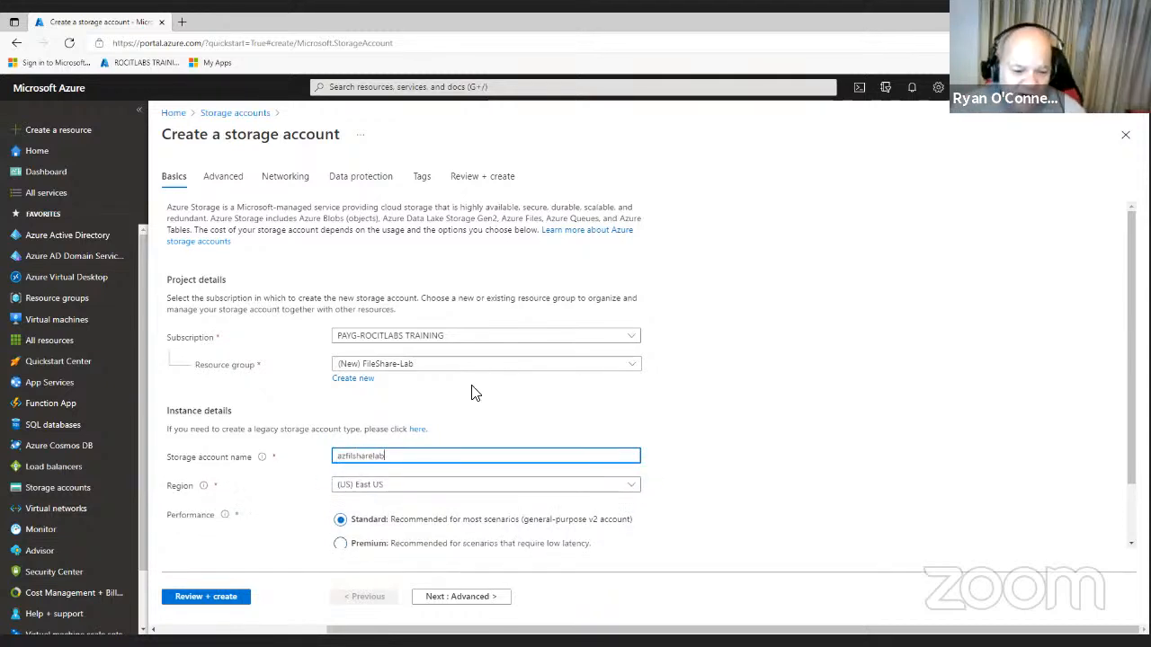
scroll(423, 432, "down", 1)
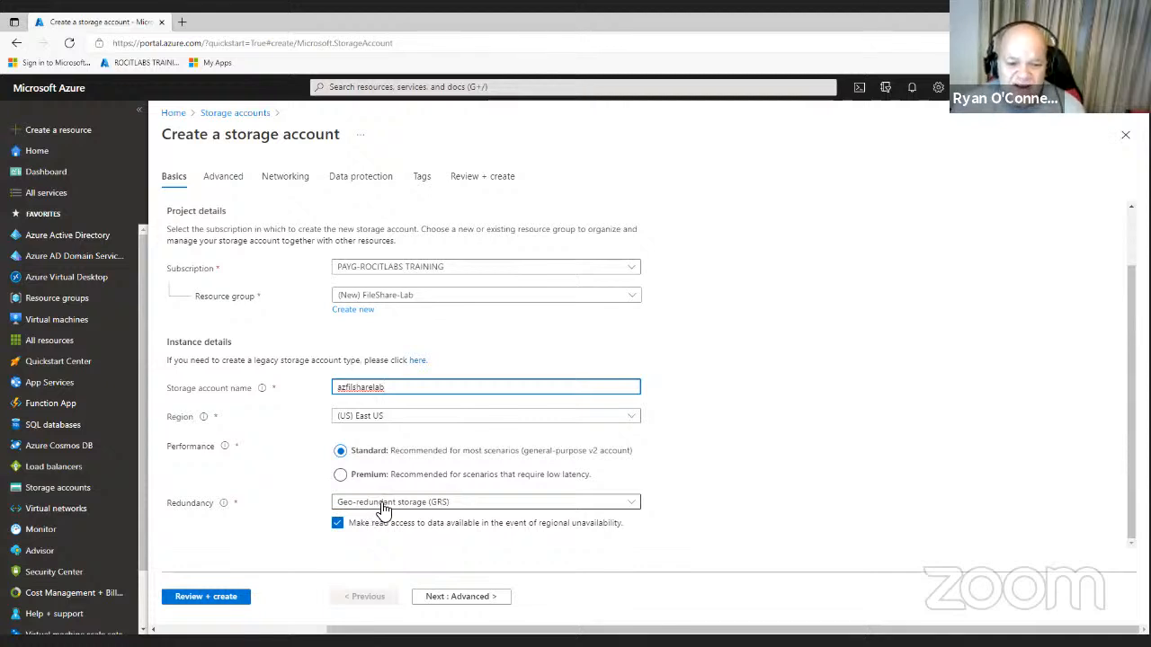
left_click(339, 524)
left_click(339, 527)
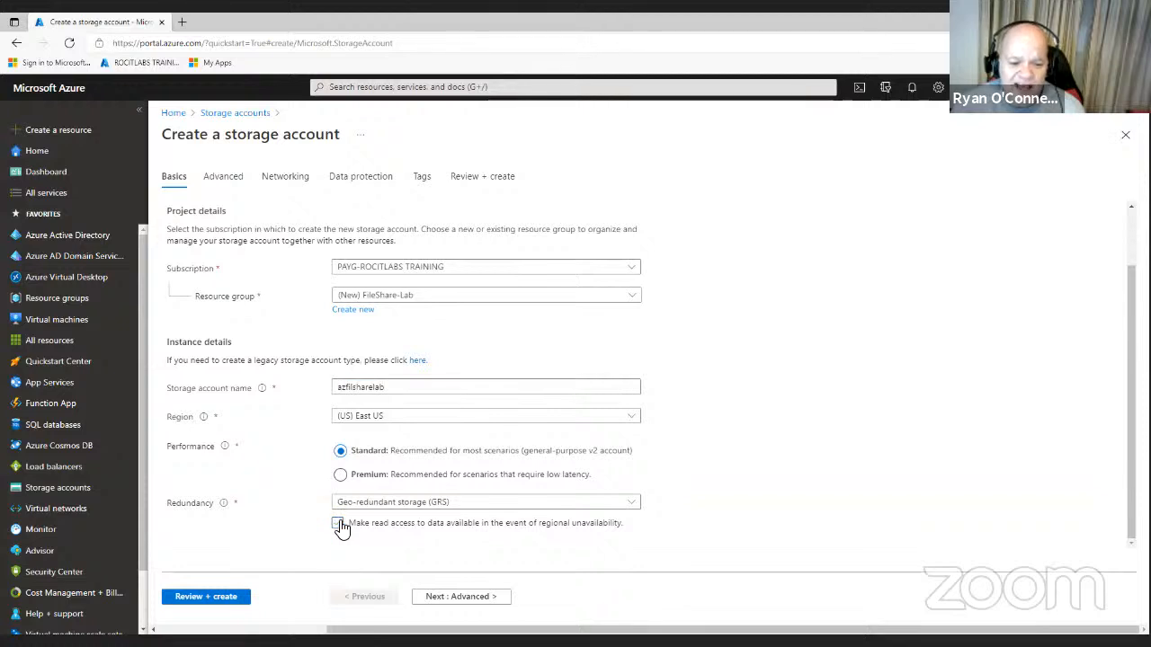
left_click(402, 506)
left_click(441, 329)
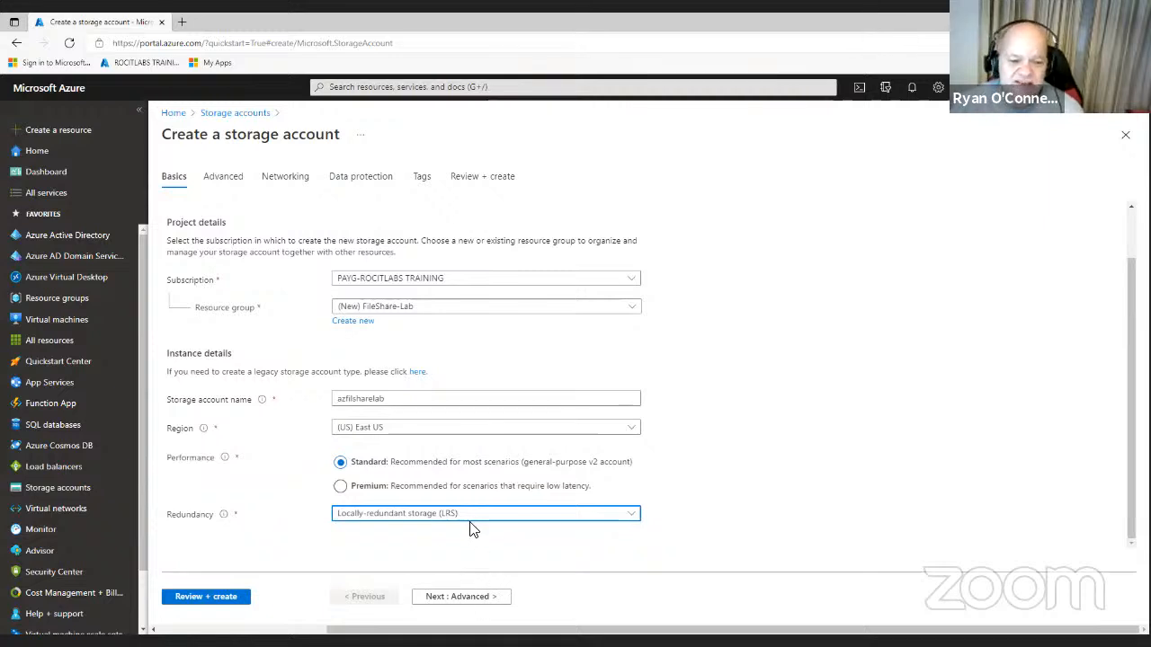
left_click(487, 598)
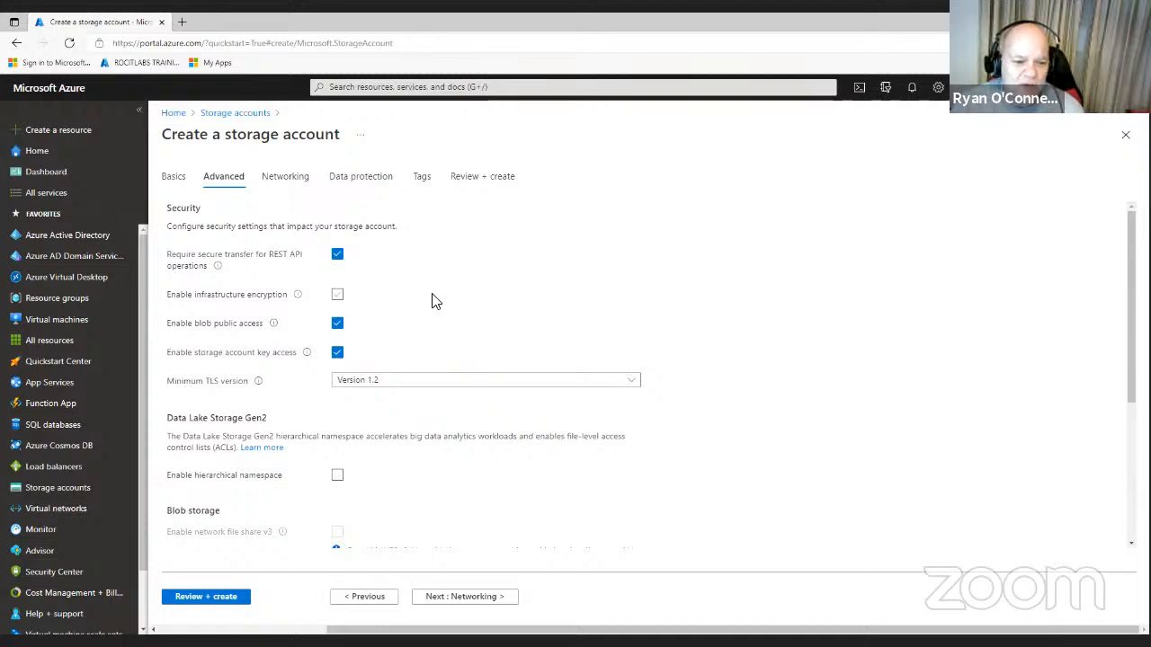
- Leave the Advanced security defaults unchanged and proceed to Networking
scroll(548, 449, "down", 1)
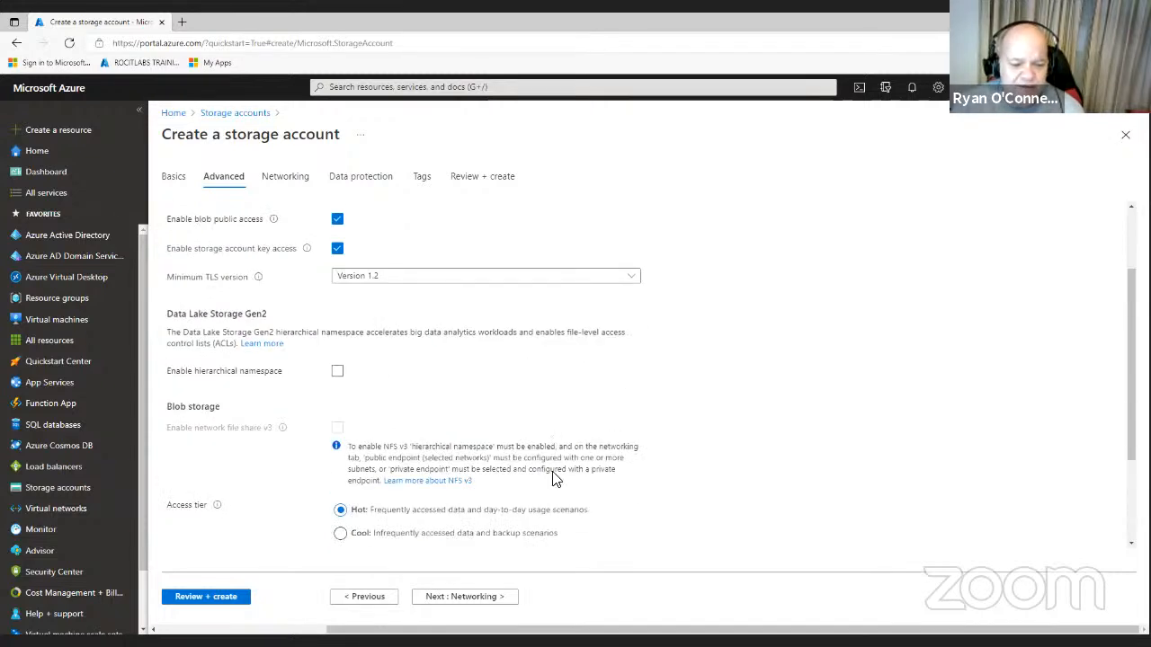
left_click(476, 598)
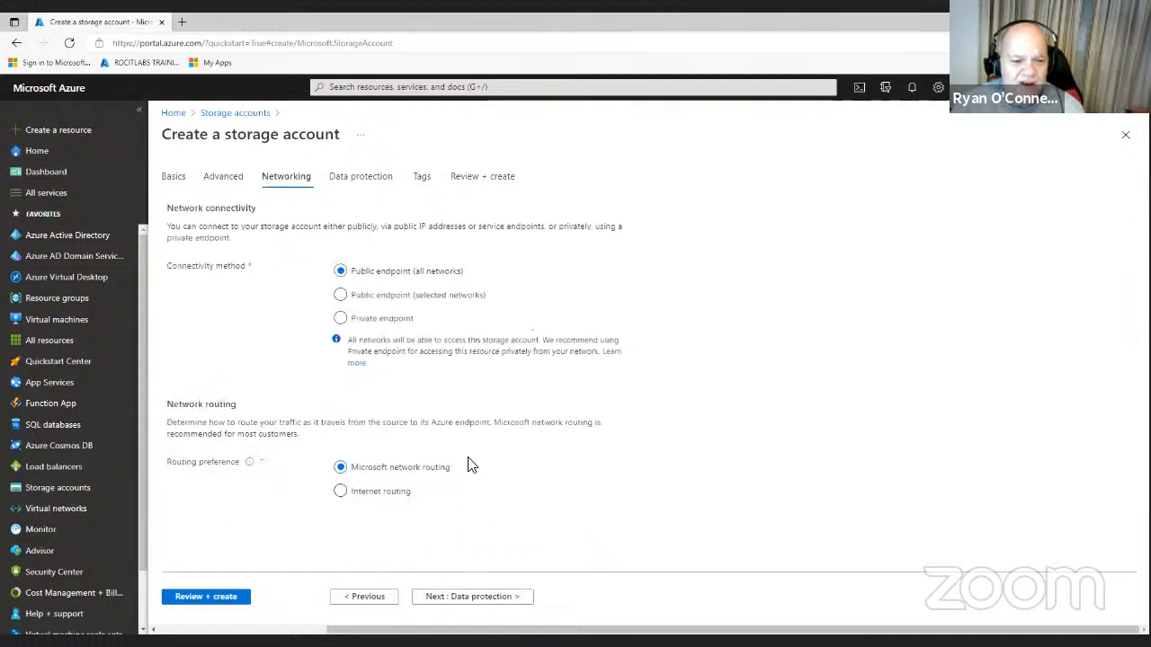
- On Data protection, untick soft delete for file shares, containers and blobs
left_click(496, 604)
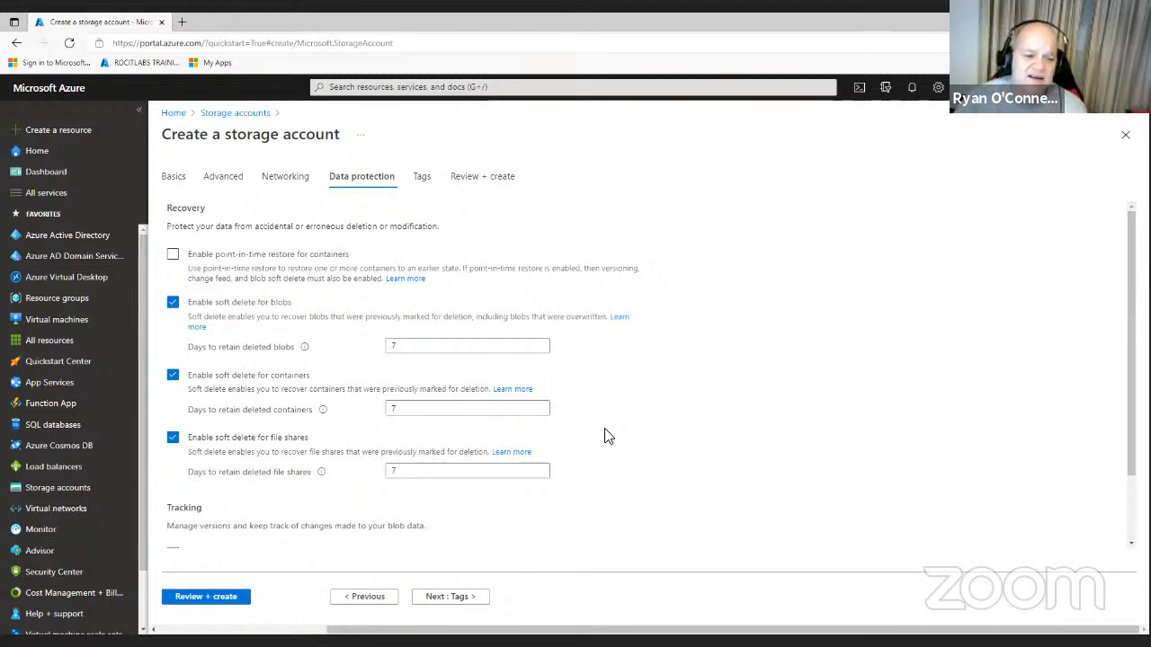
left_click(172, 436)
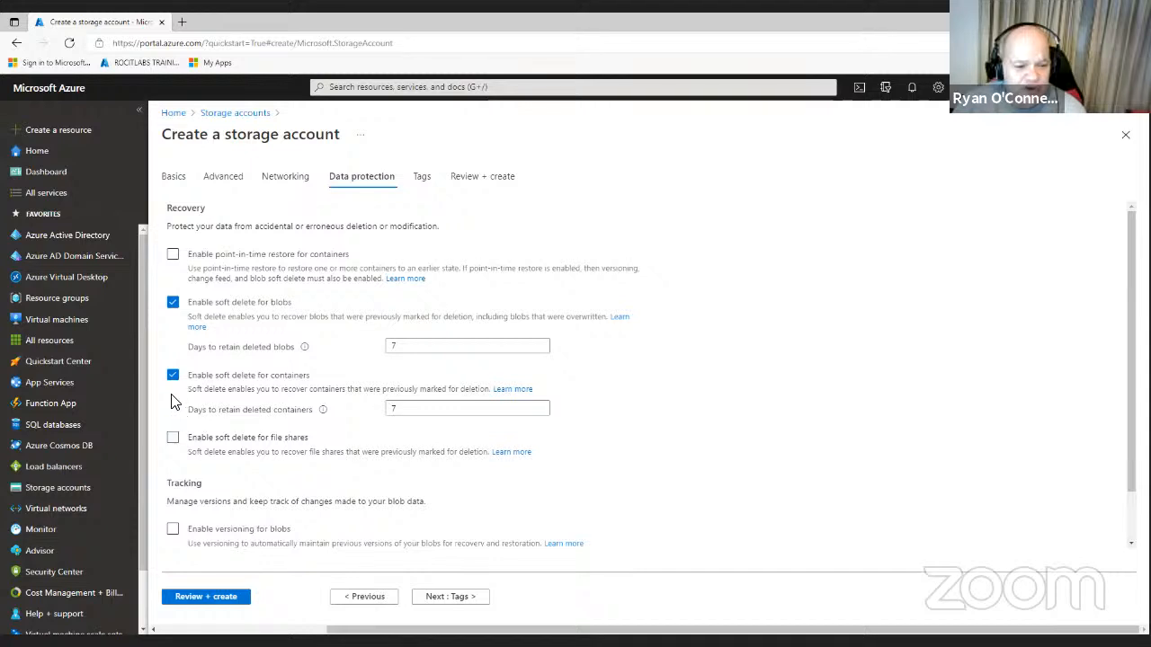
left_click(172, 375)
left_click(171, 304)
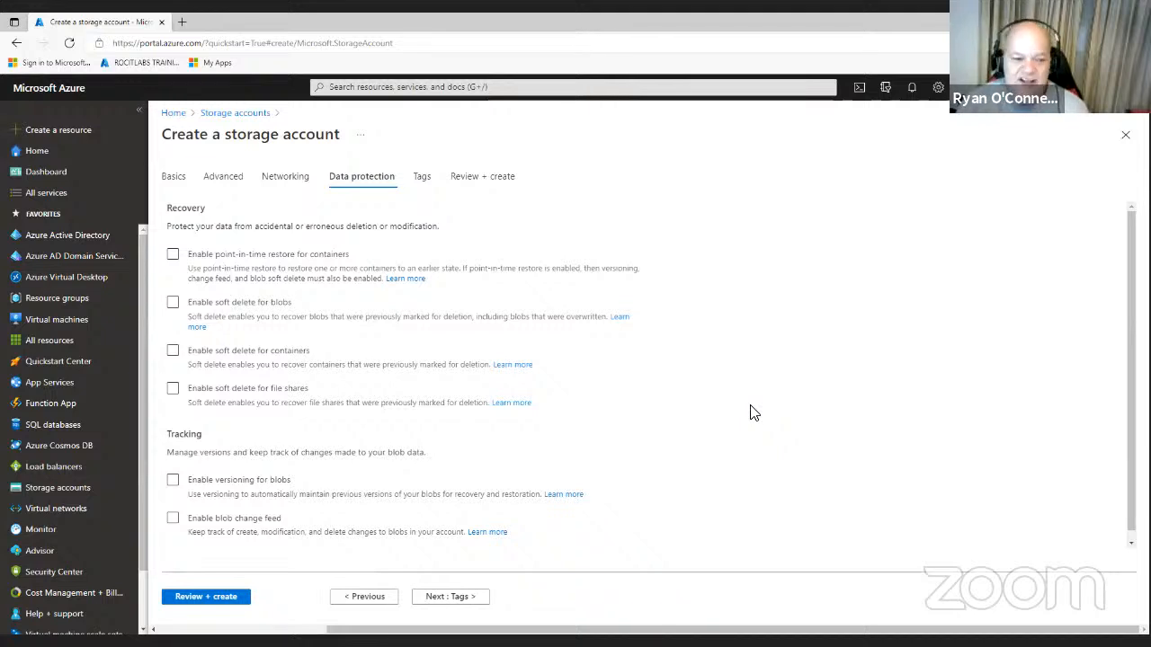
left_click(178, 305)
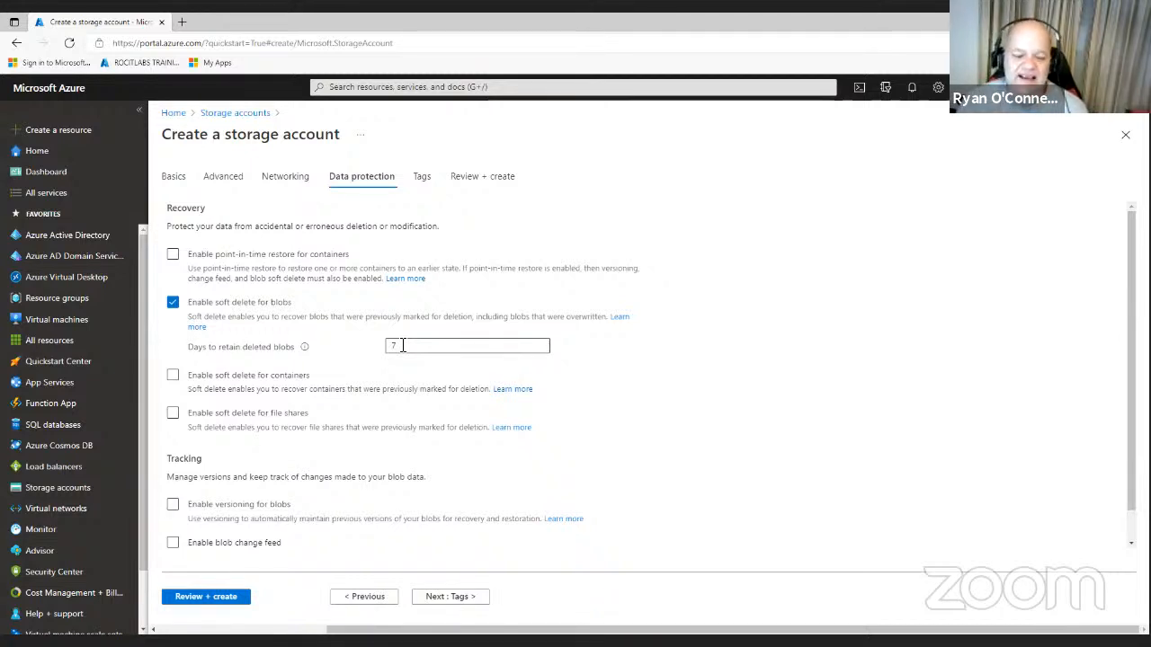
left_click(177, 304)
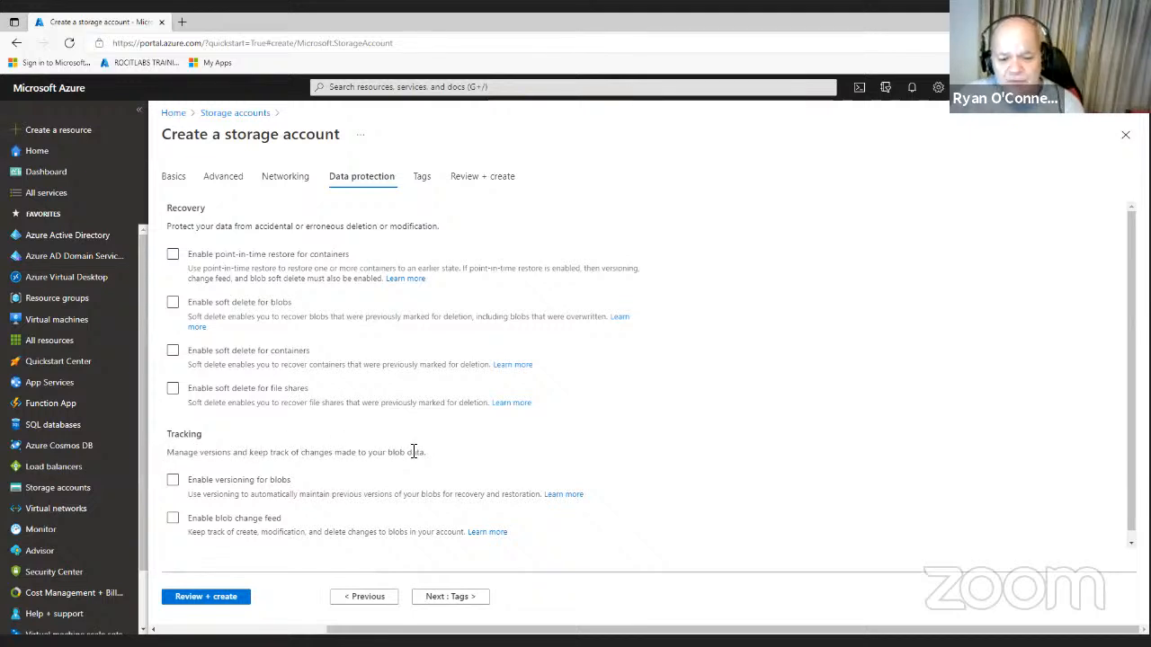
- Highlight the Tracking description text, then move on to the Tags step
left_click_drag(426, 455, 351, 455)
left_click(287, 464)
left_click_drag(426, 454, 167, 455)
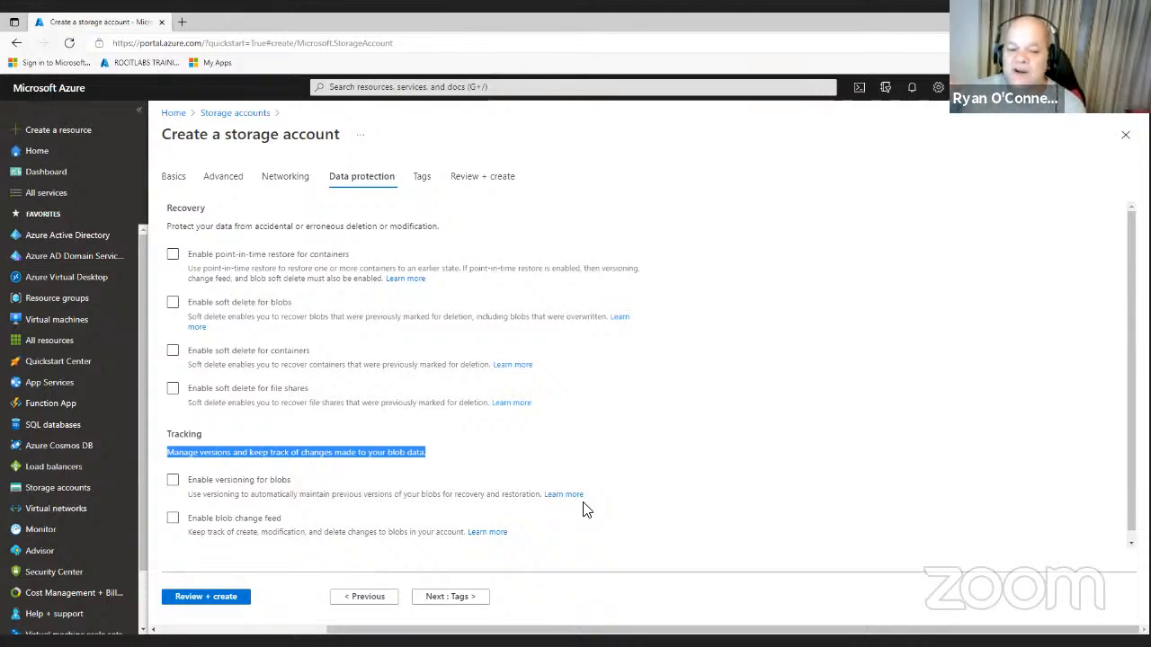
left_click(460, 597)
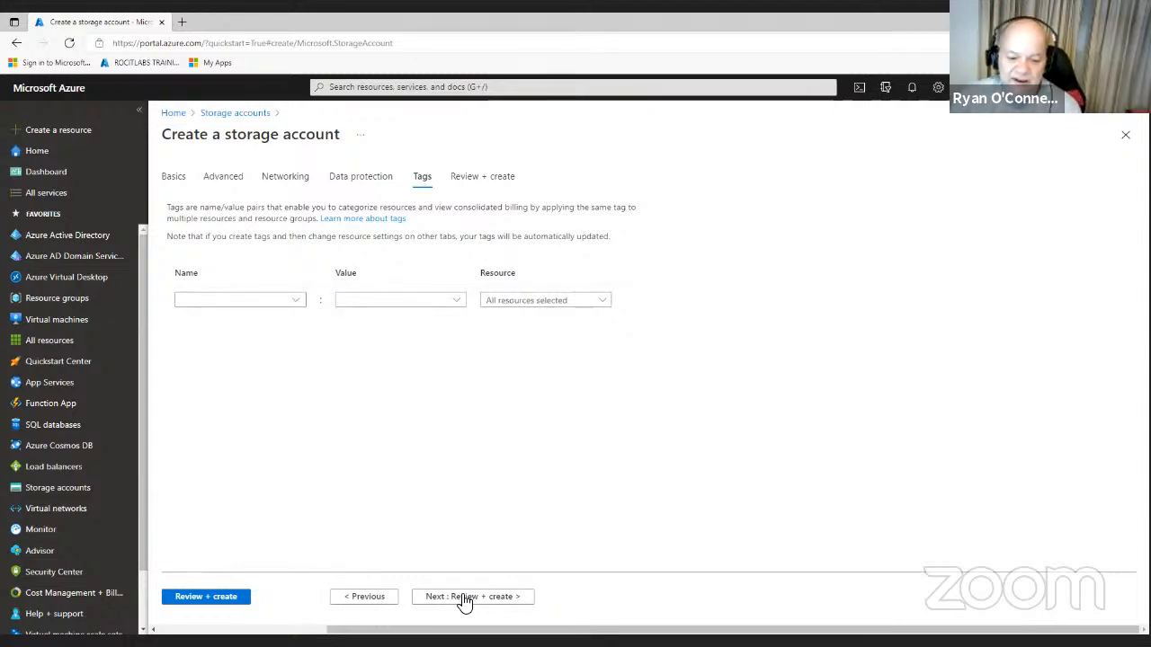
- Review the passed validation for azfilesharelab and create the storage account
left_click(460, 602)
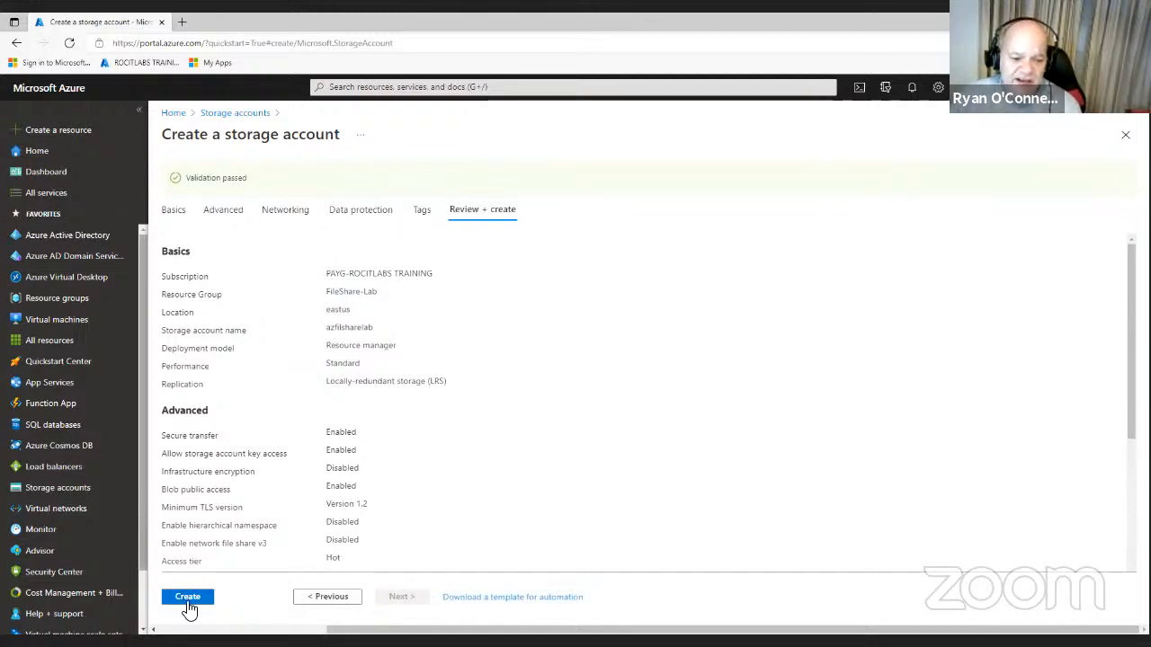
left_click(188, 599)
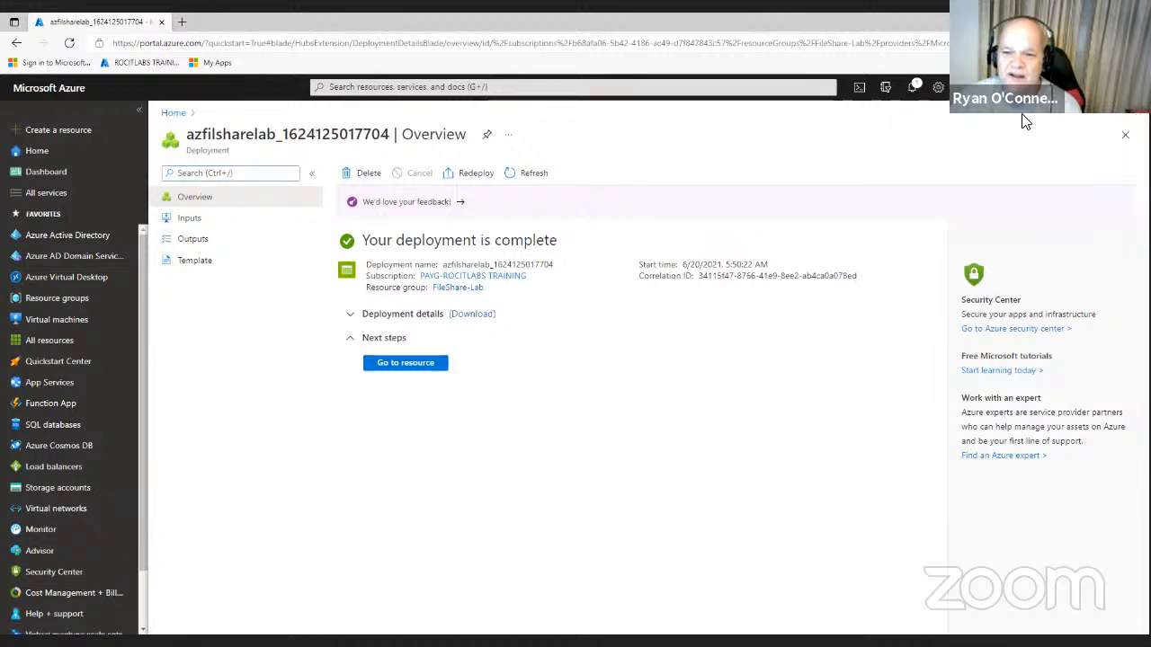
left_click(400, 364)
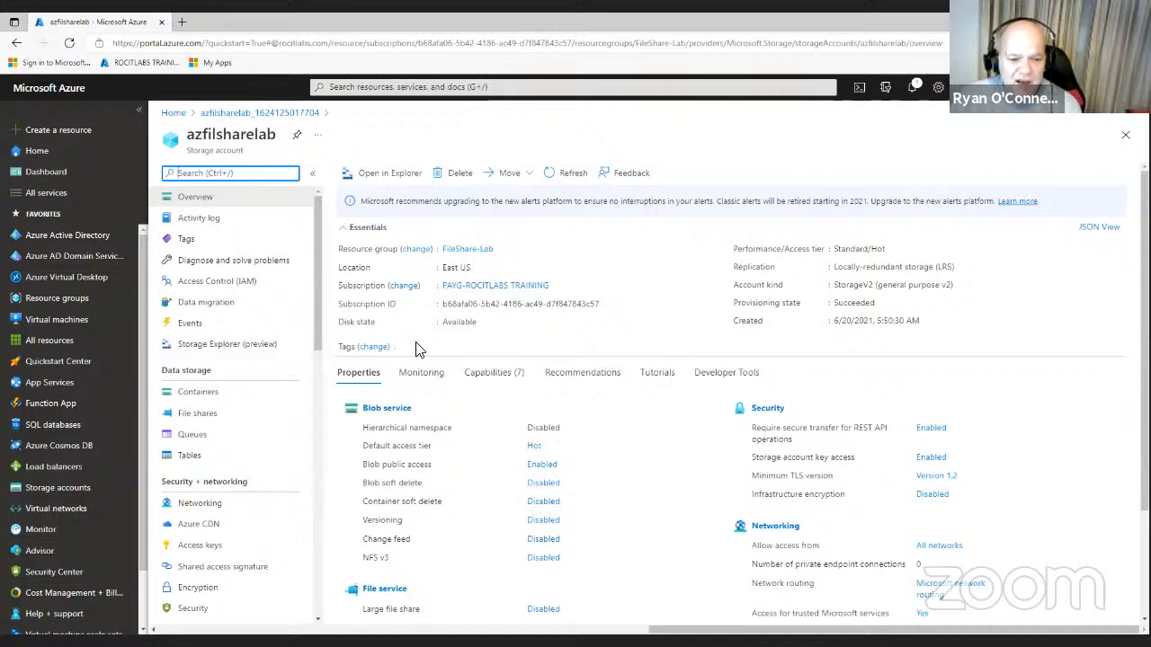
scroll(489, 391, "down", 2)
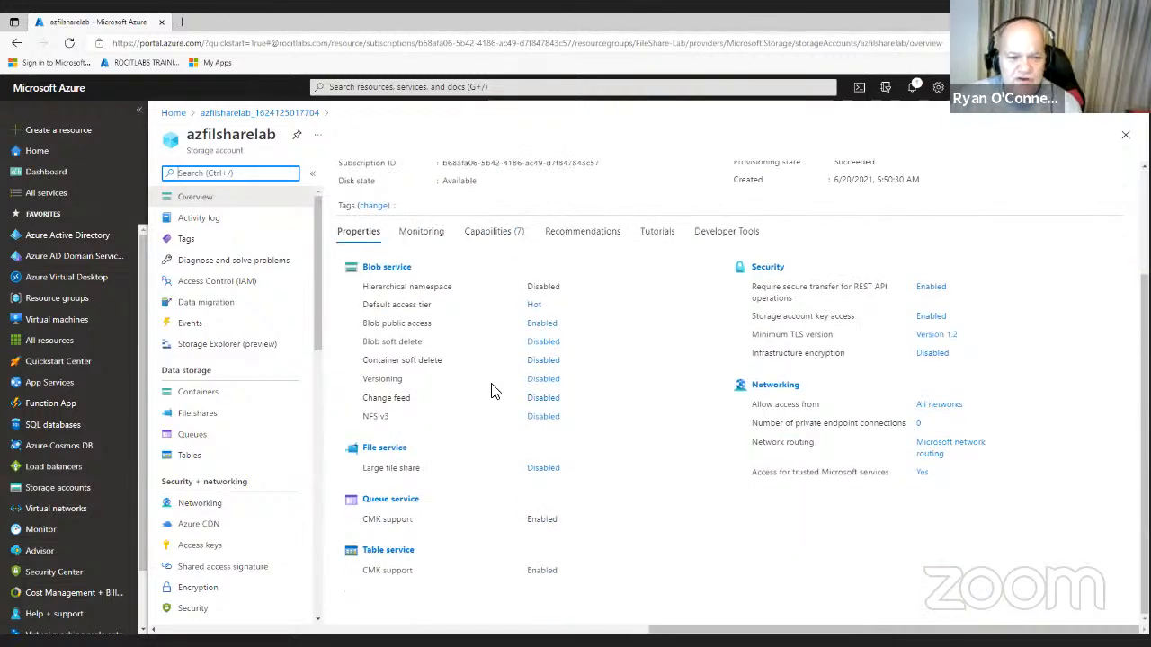
scroll(490, 389, "up", 2)
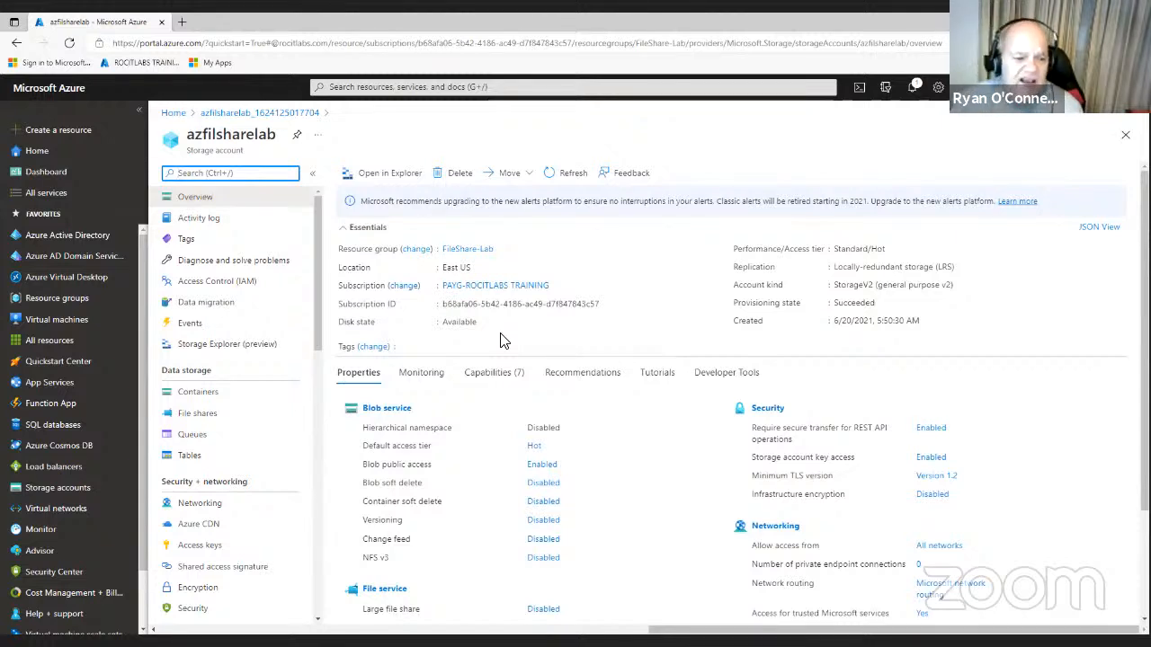
left_click(393, 179)
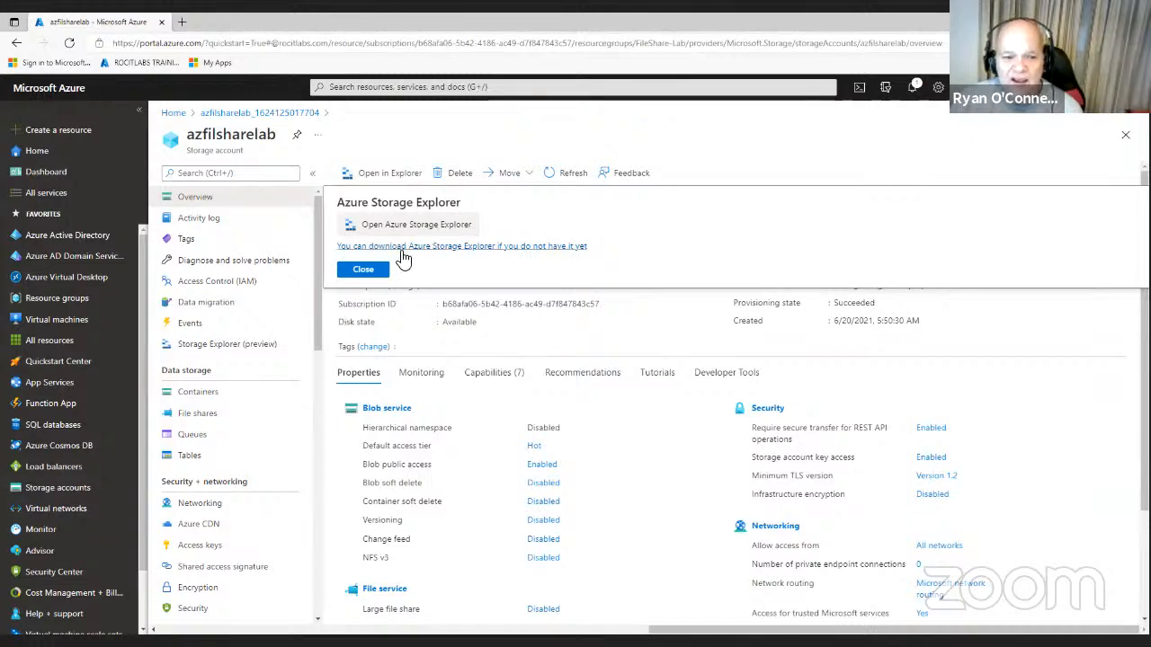
left_click(364, 269)
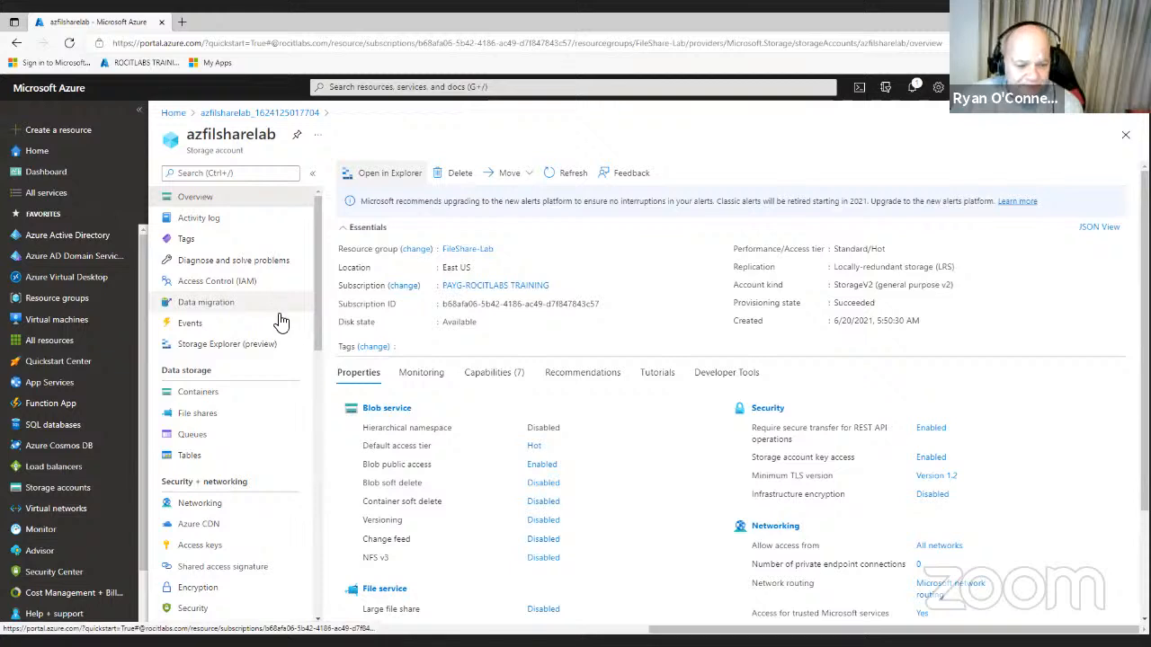
scroll(284, 340, "down", 3)
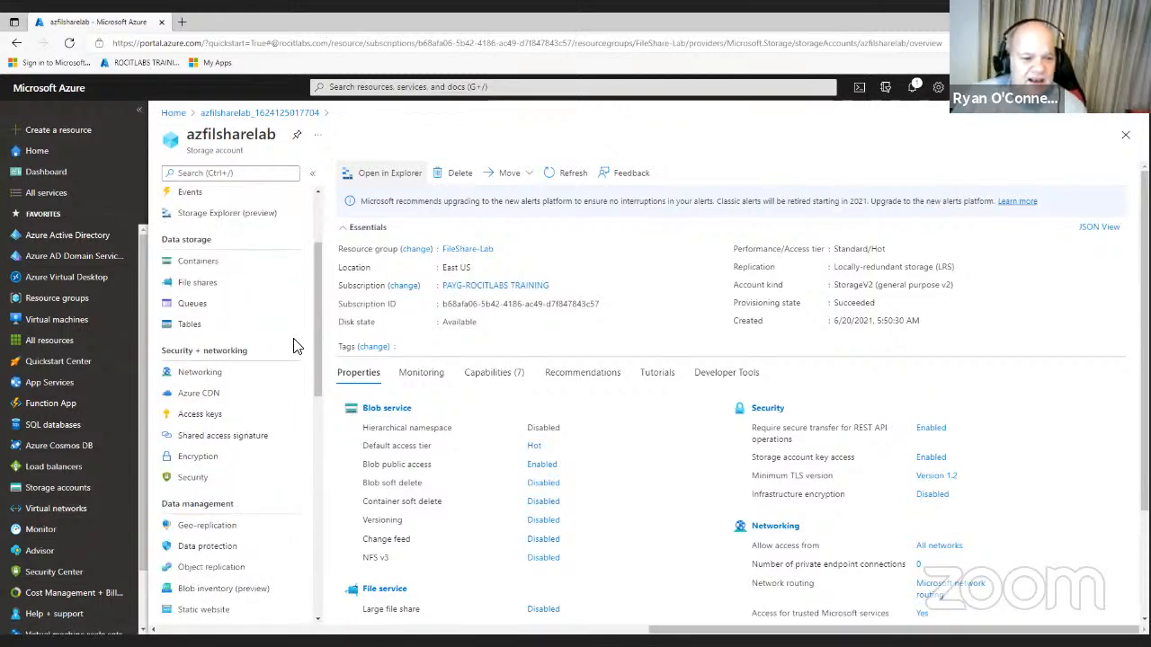
- Open Storage Explorer (preview) for the azfilsharelab account
left_click(251, 225)
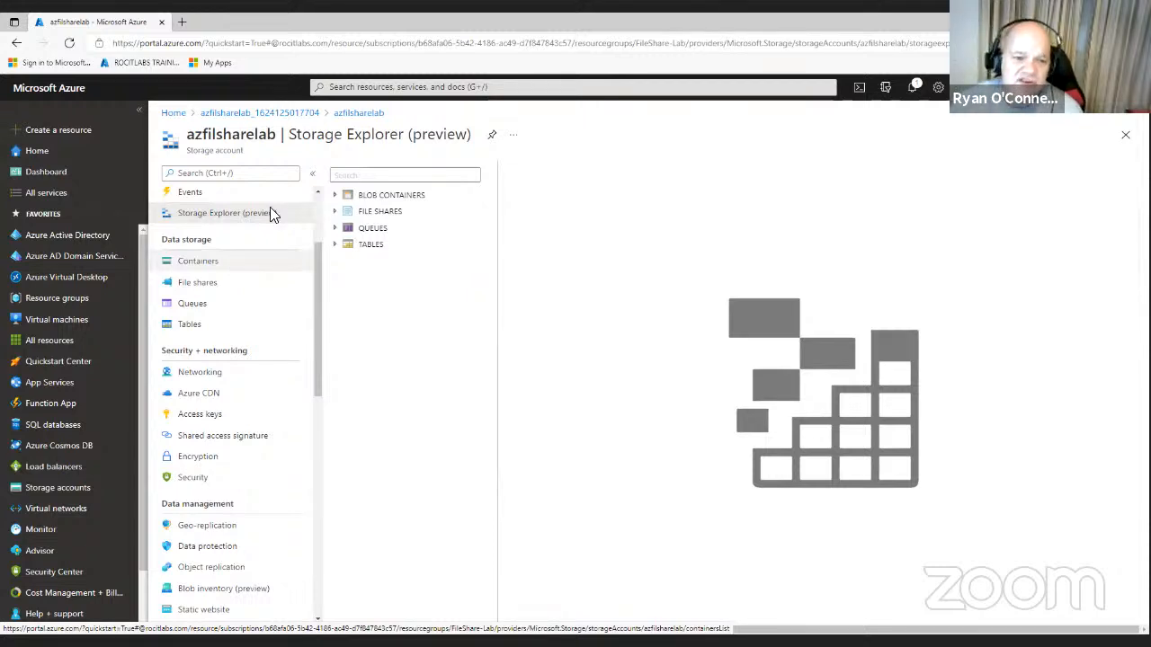
- Add a blob container named 'fileshare' from BLOB CONTAINERS, expanding Advanced before creating it
right_click(387, 205)
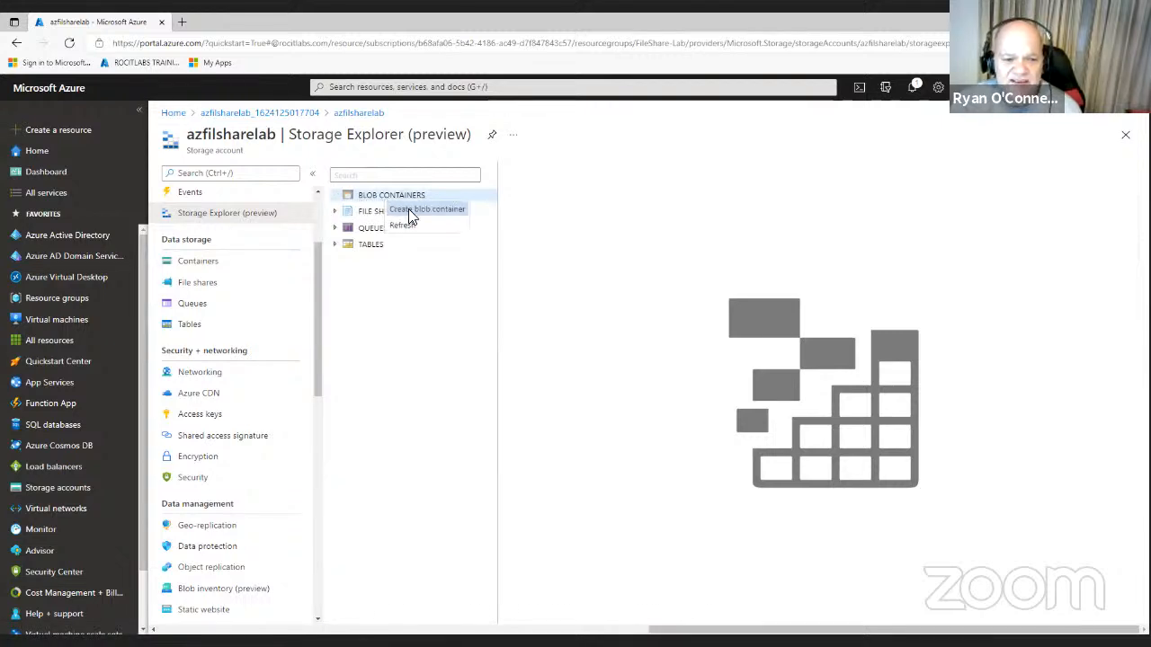
left_click(408, 208)
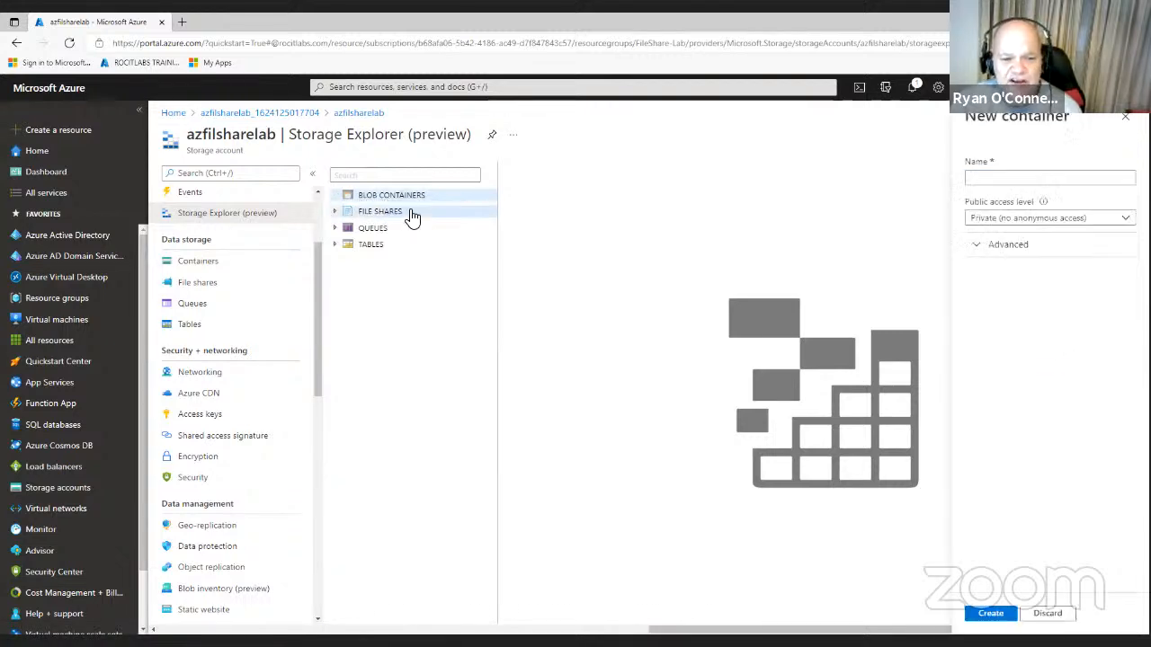
left_click(985, 184)
type("f")
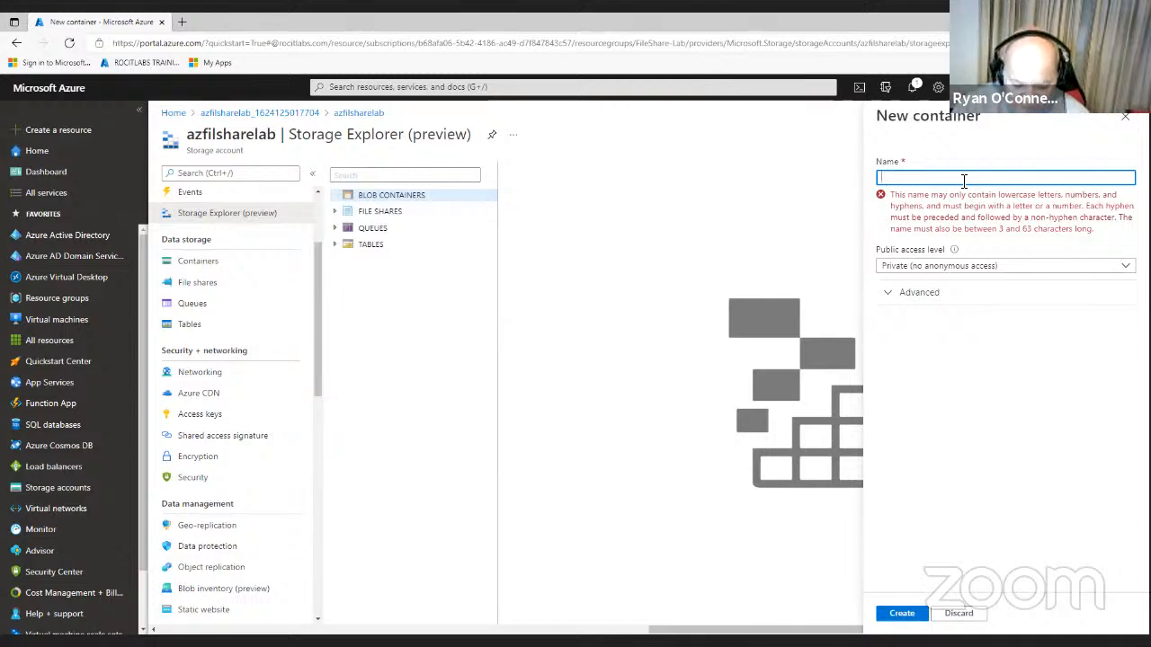
type("f")
key("BackSpace")
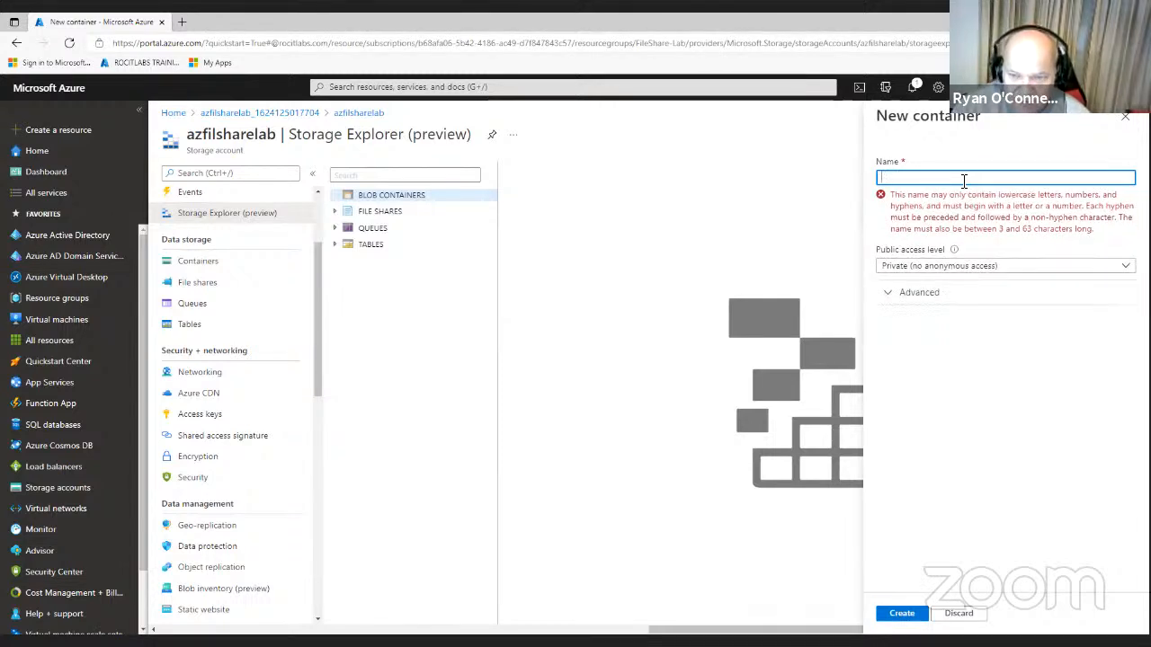
type("f")
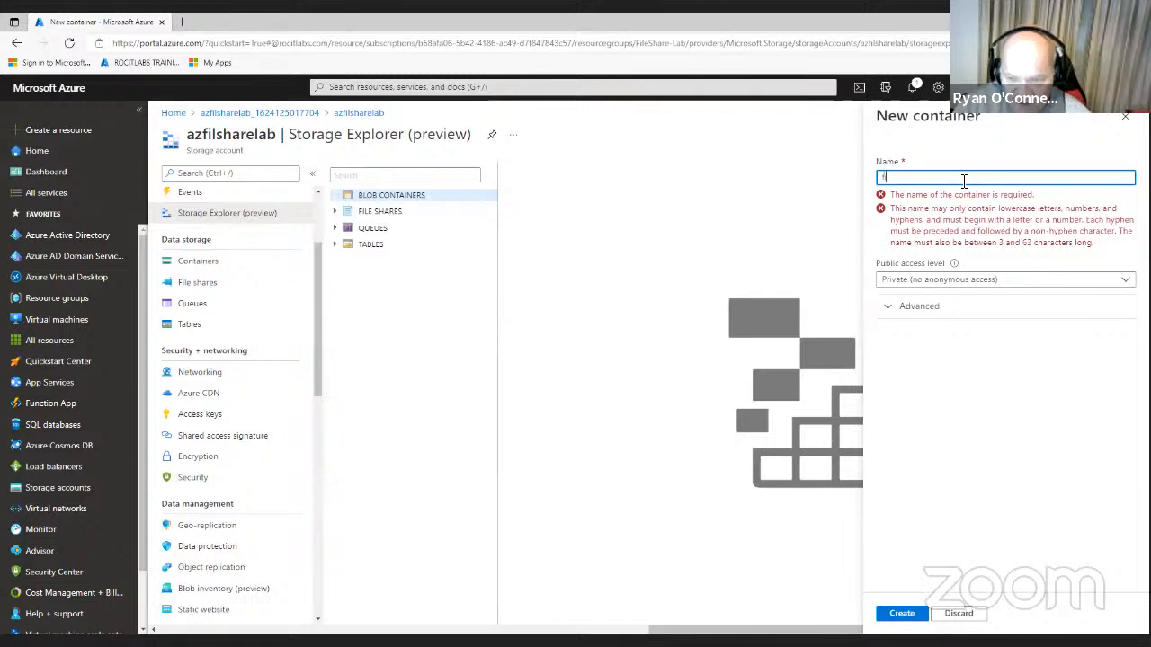
type("ileshar")
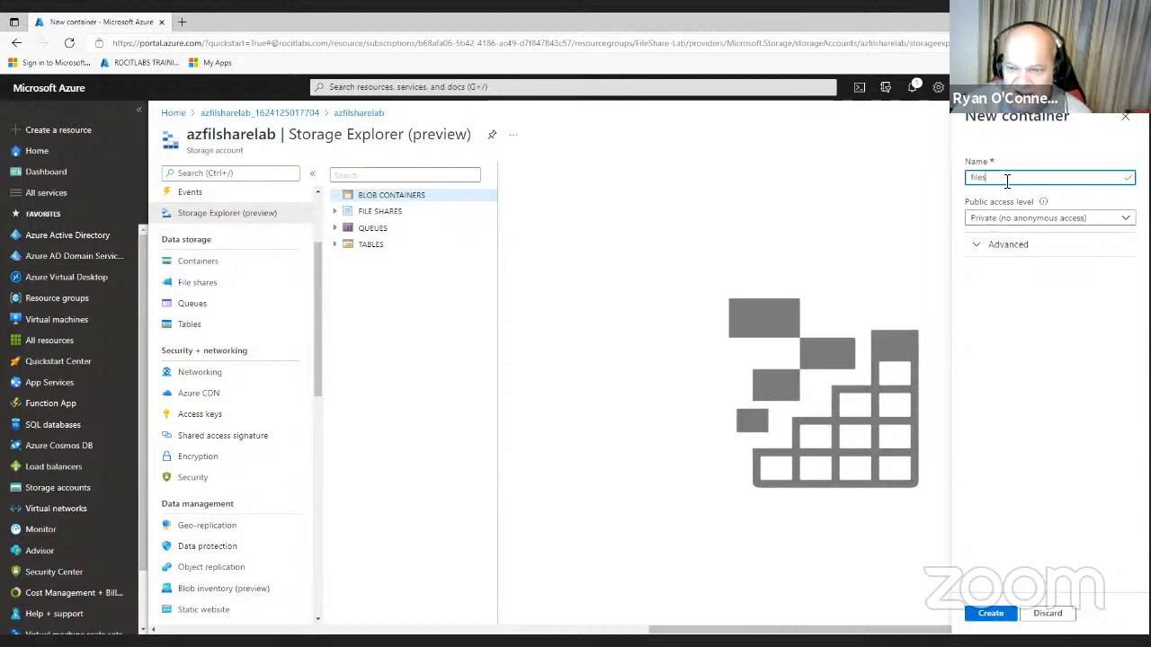
type("hare")
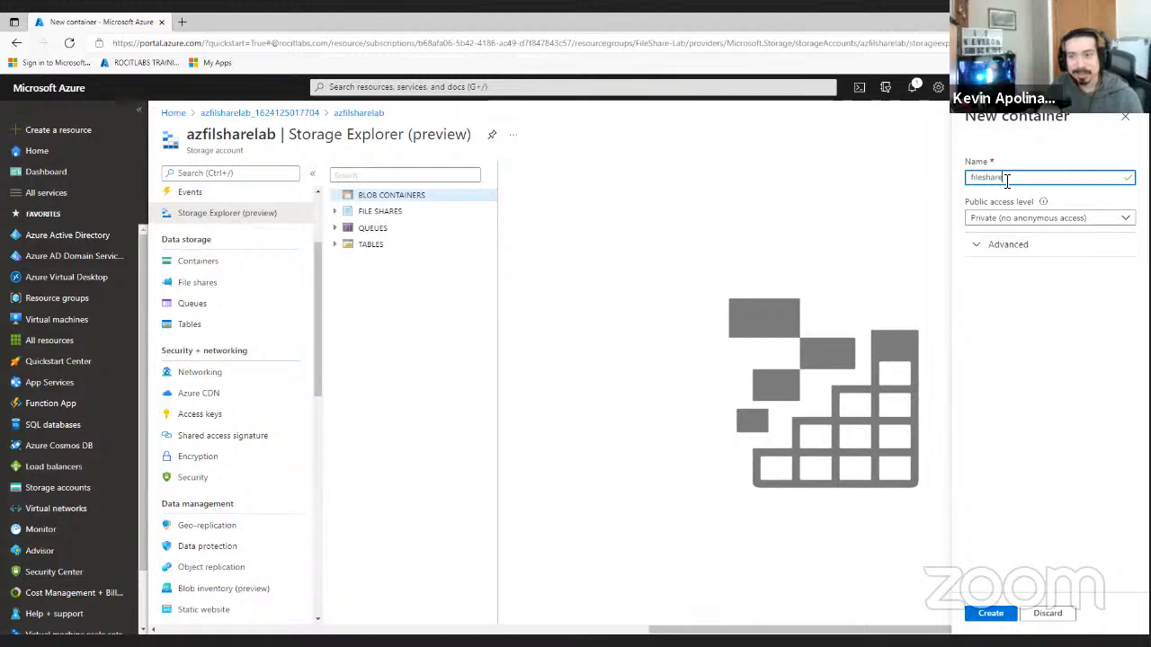
left_click(1002, 249)
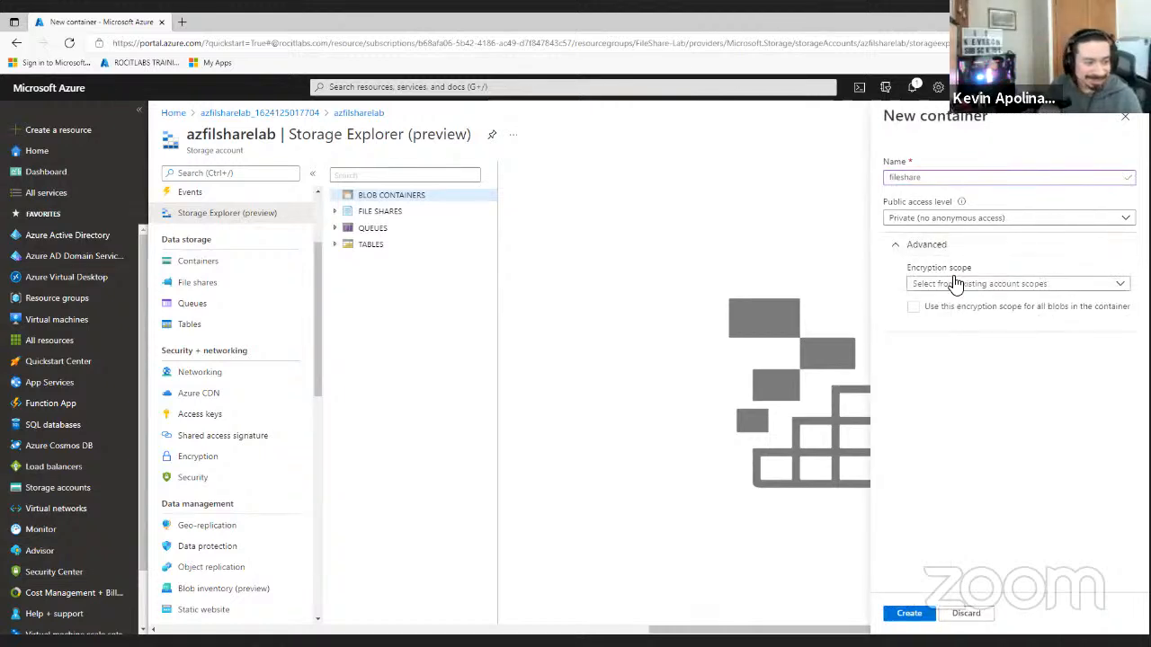
left_click(915, 617)
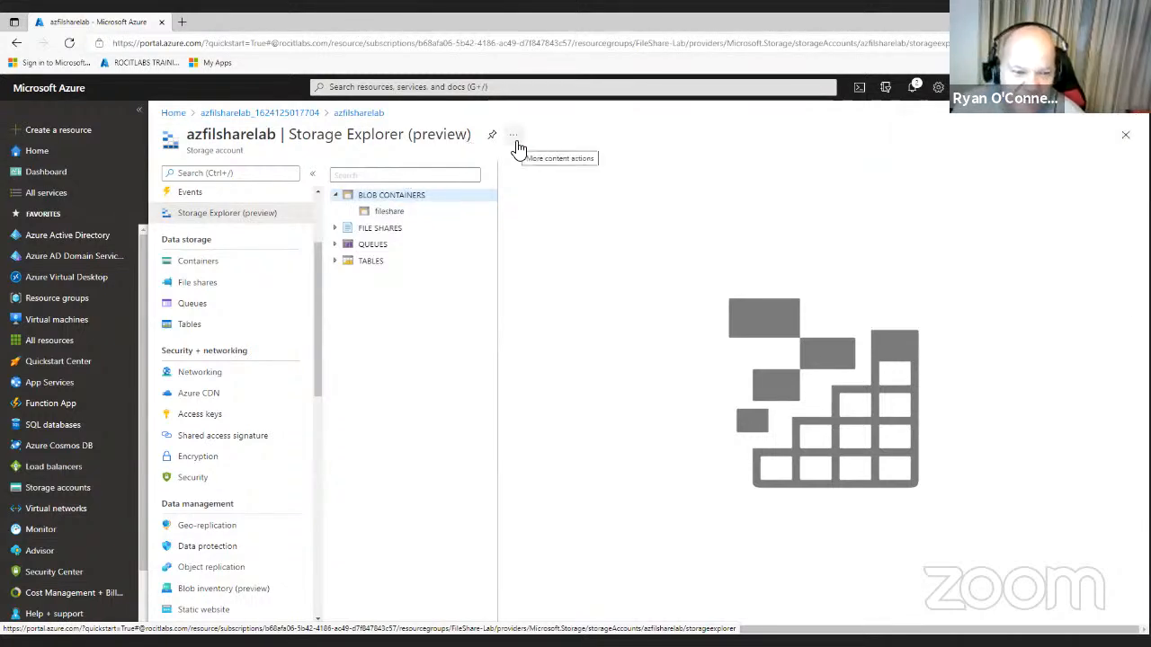
- Confirm the fileshare container holds no blobs, then go to the ROCITLABS TRAINING Azure Active Directory overview
left_click(403, 217)
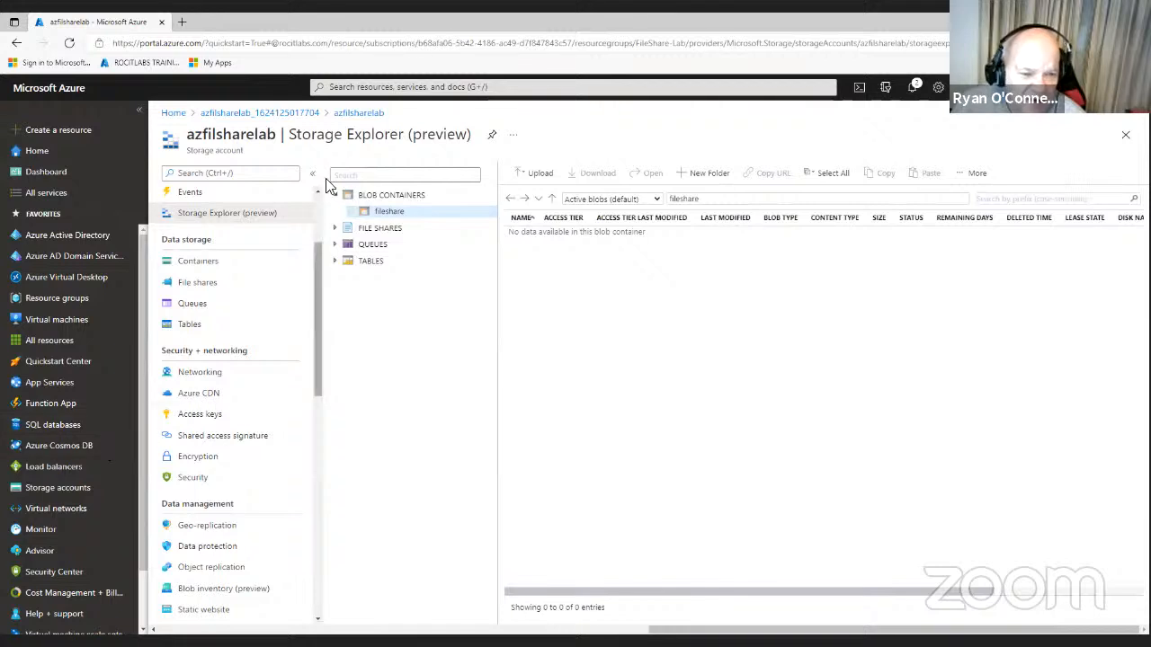
left_click(71, 242)
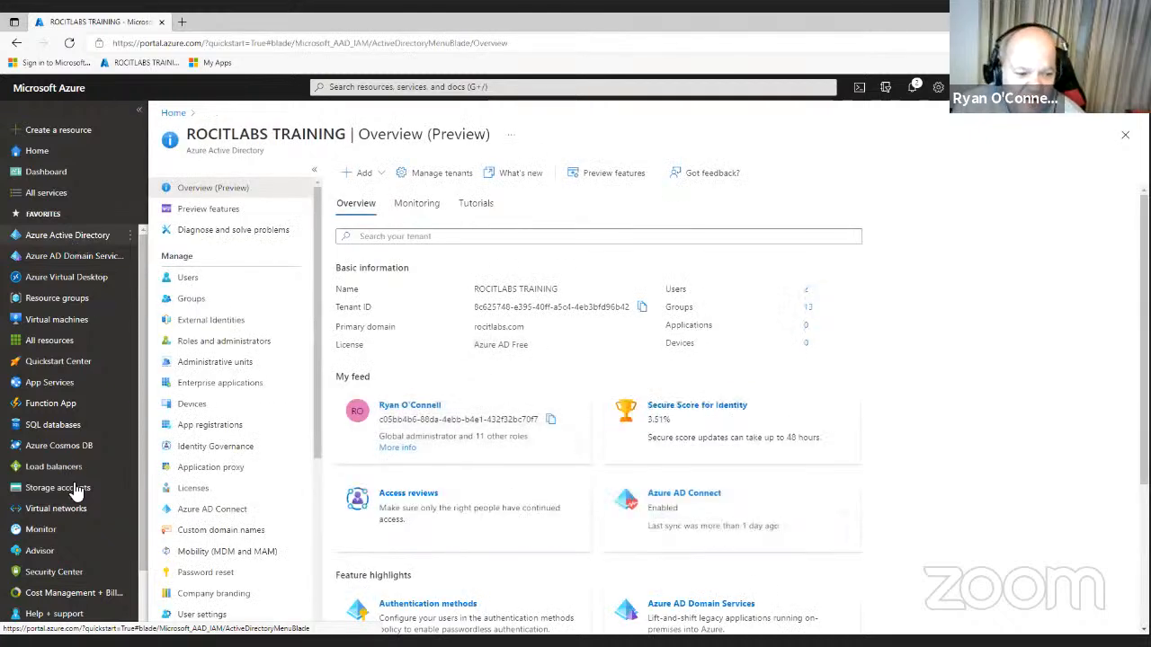
- Go to Storage accounts, open azfilsharelab, and view its empty File shares page
mouse_move(76, 490)
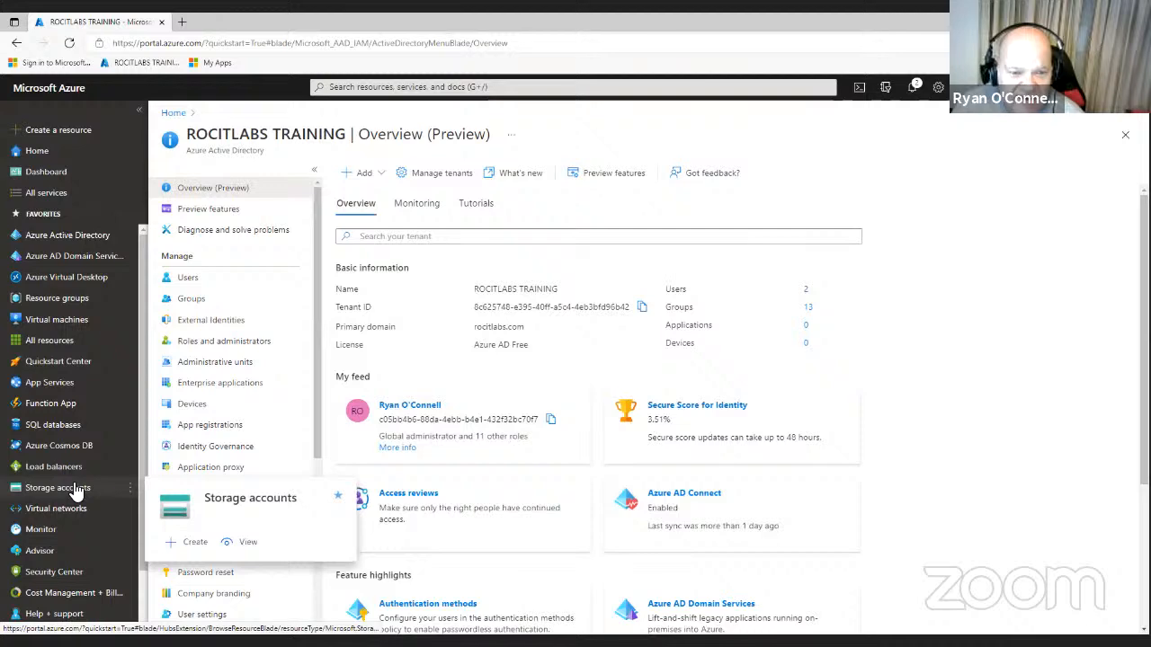
left_click(77, 490)
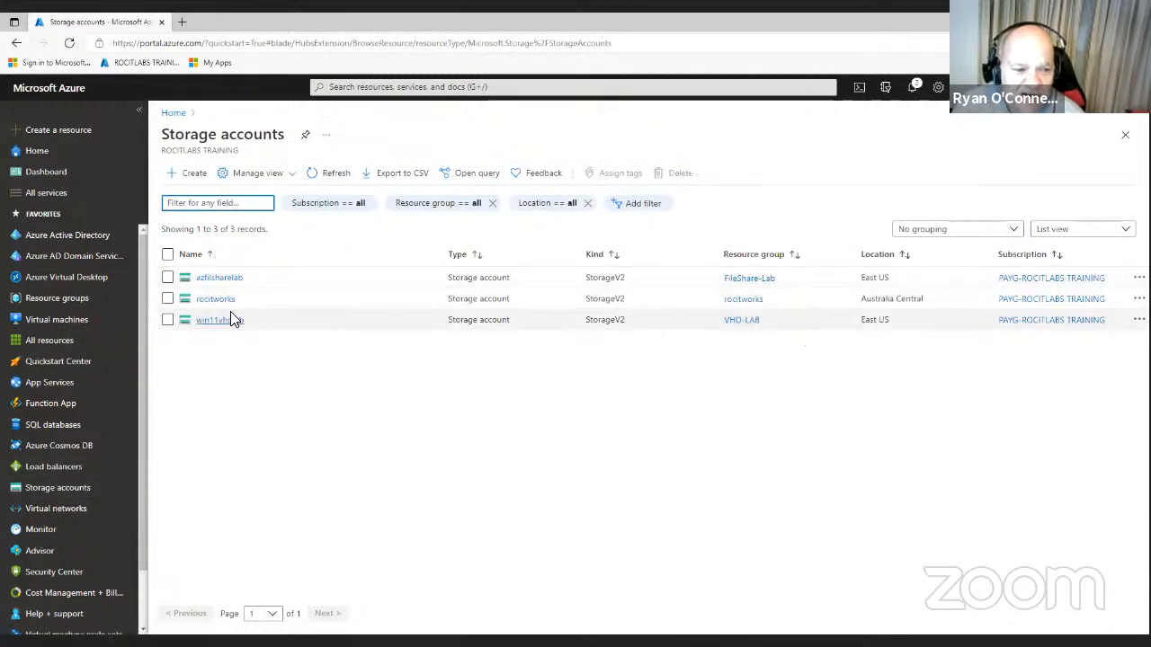
left_click(235, 281)
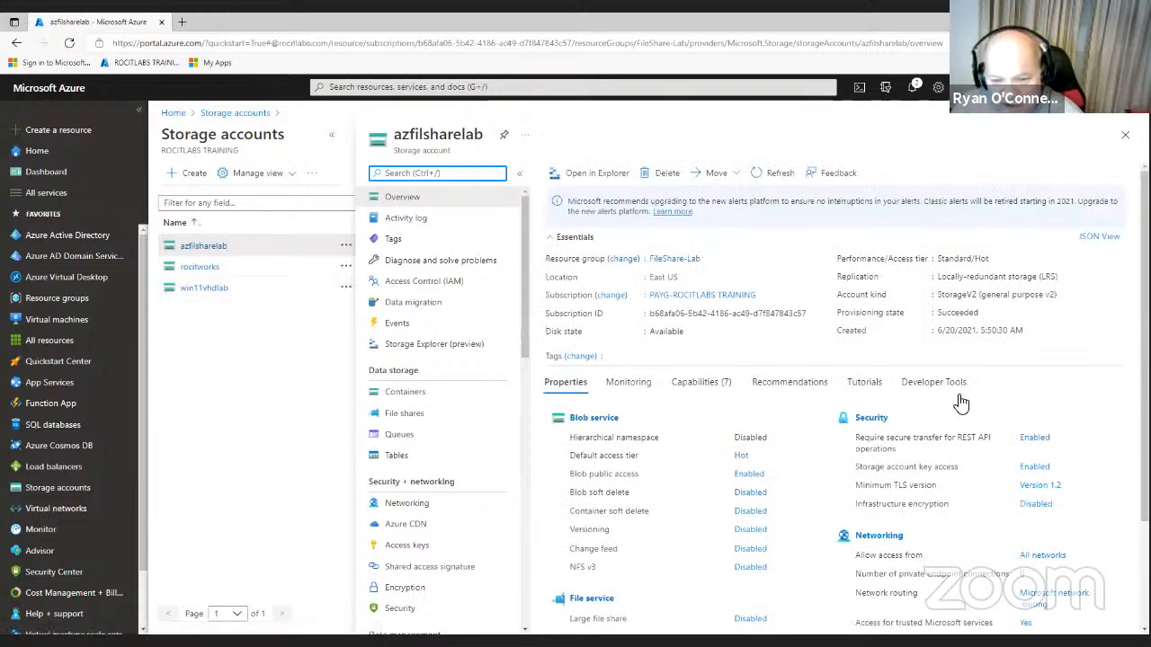
scroll(960, 403, "down", 1)
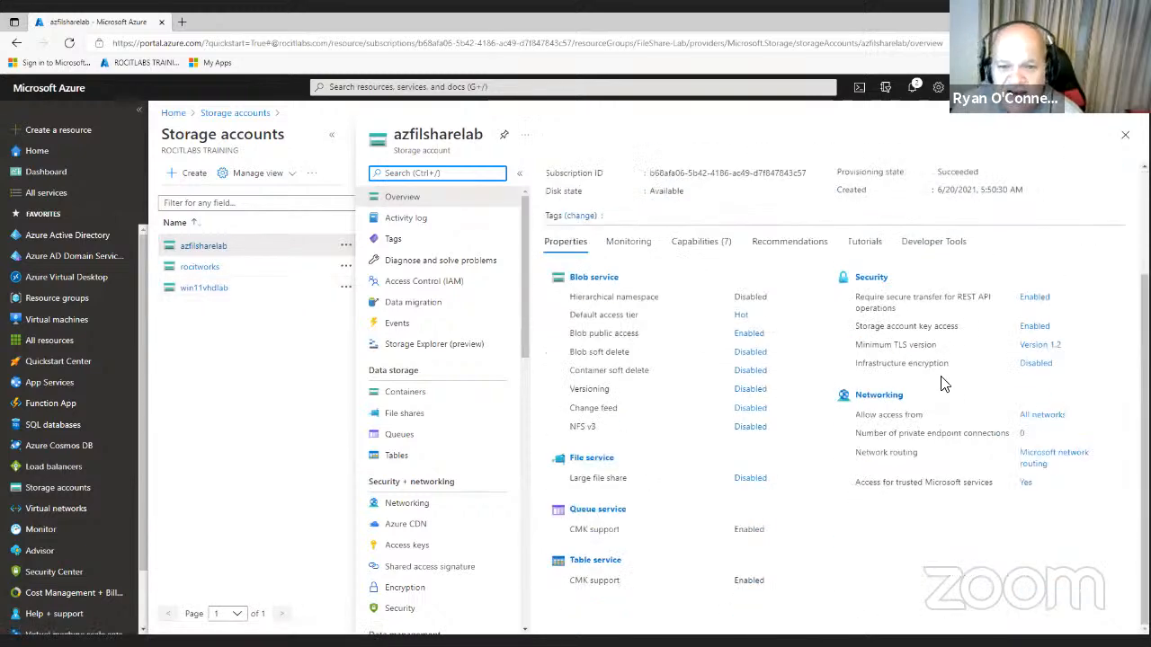
scroll(935, 373, "up", 1)
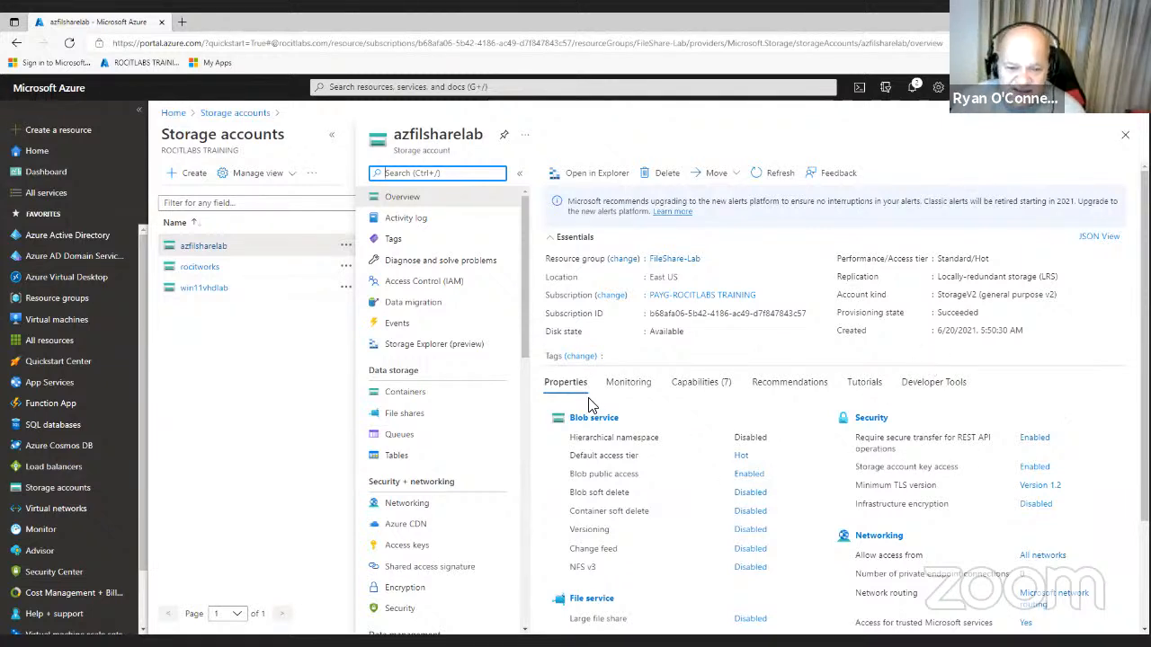
left_click(416, 418)
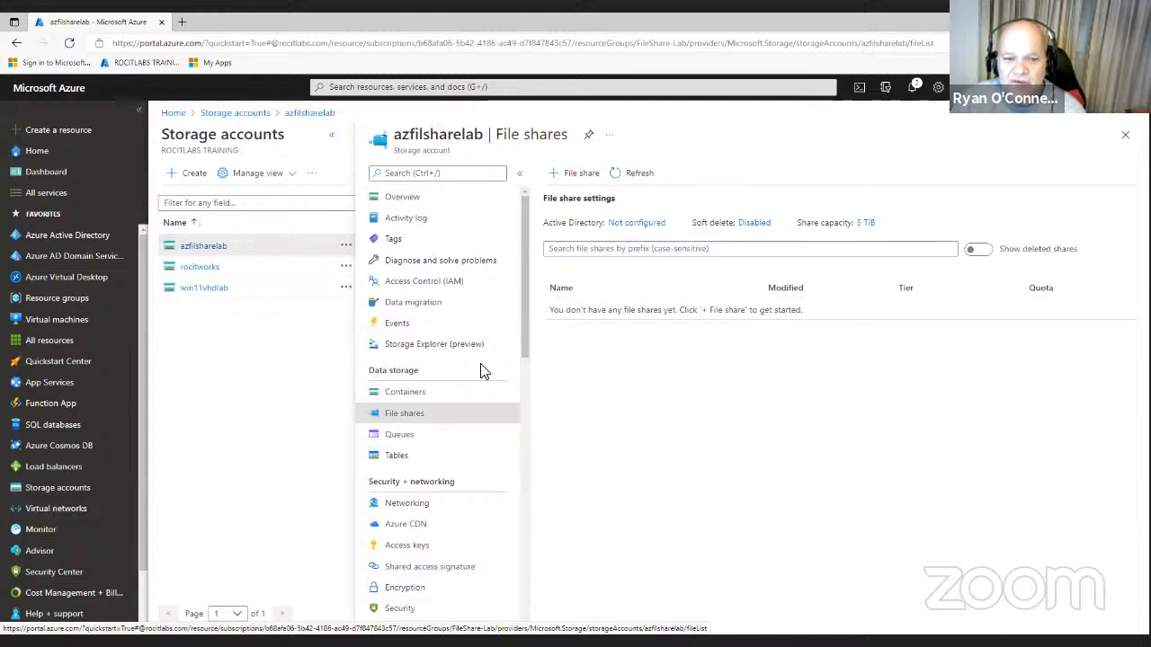
- Create file share 'test' with a 1 GiB quota, replacing the 5120 maximum, on Transaction optimized tier
left_click(582, 171)
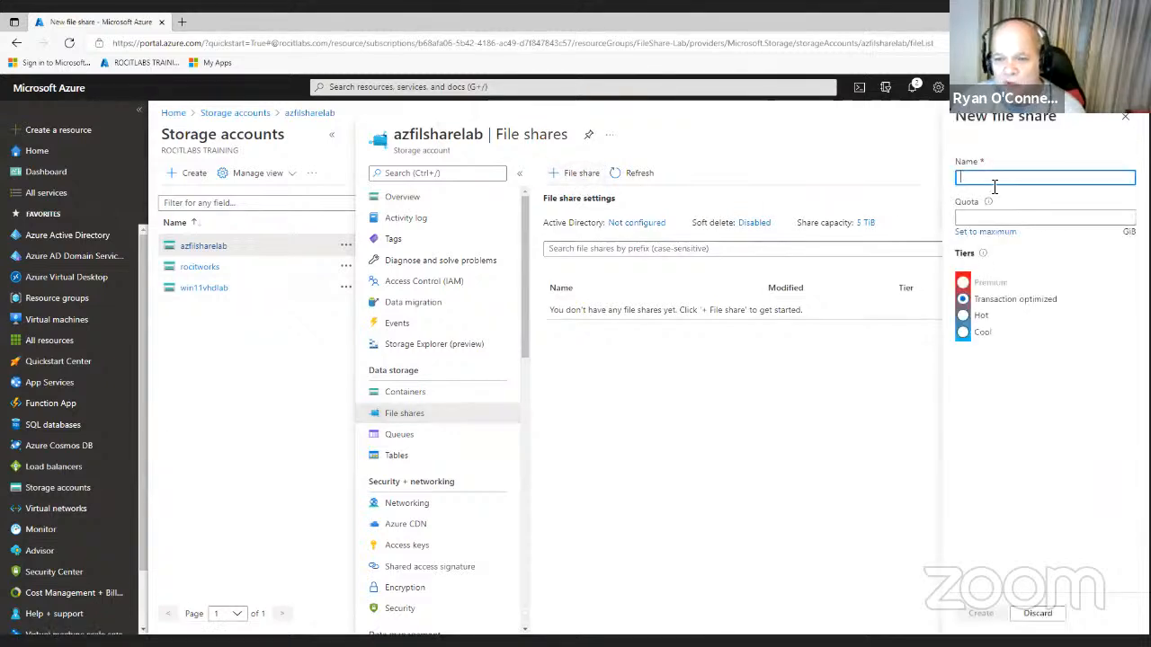
type("test")
left_click(980, 217)
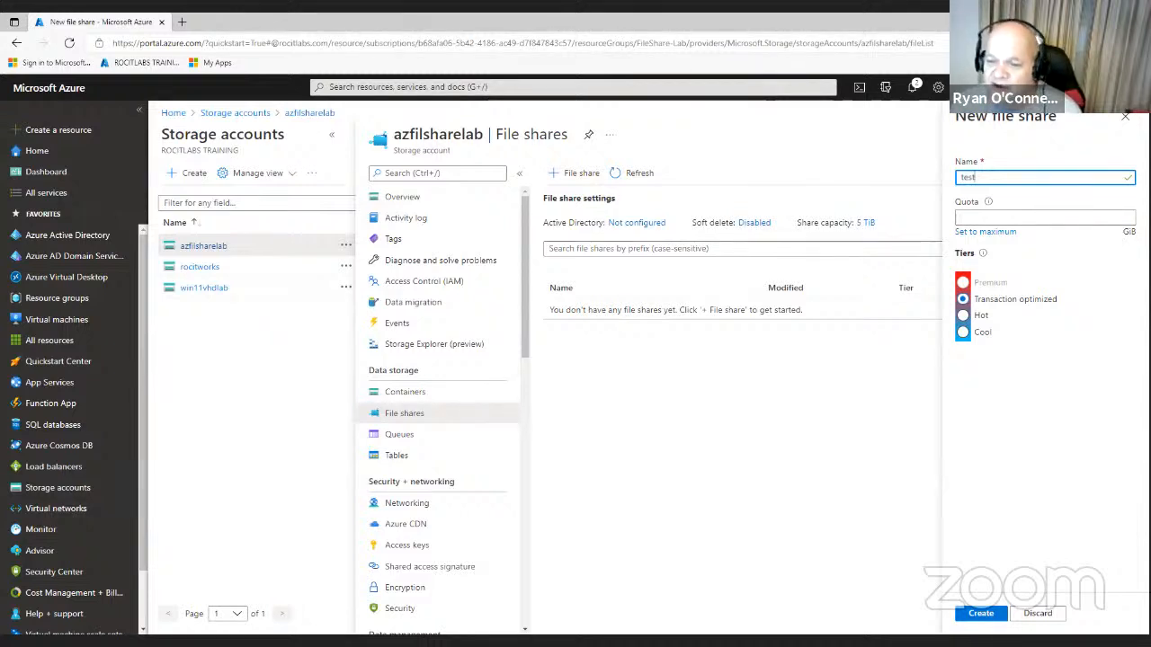
left_click(1064, 218)
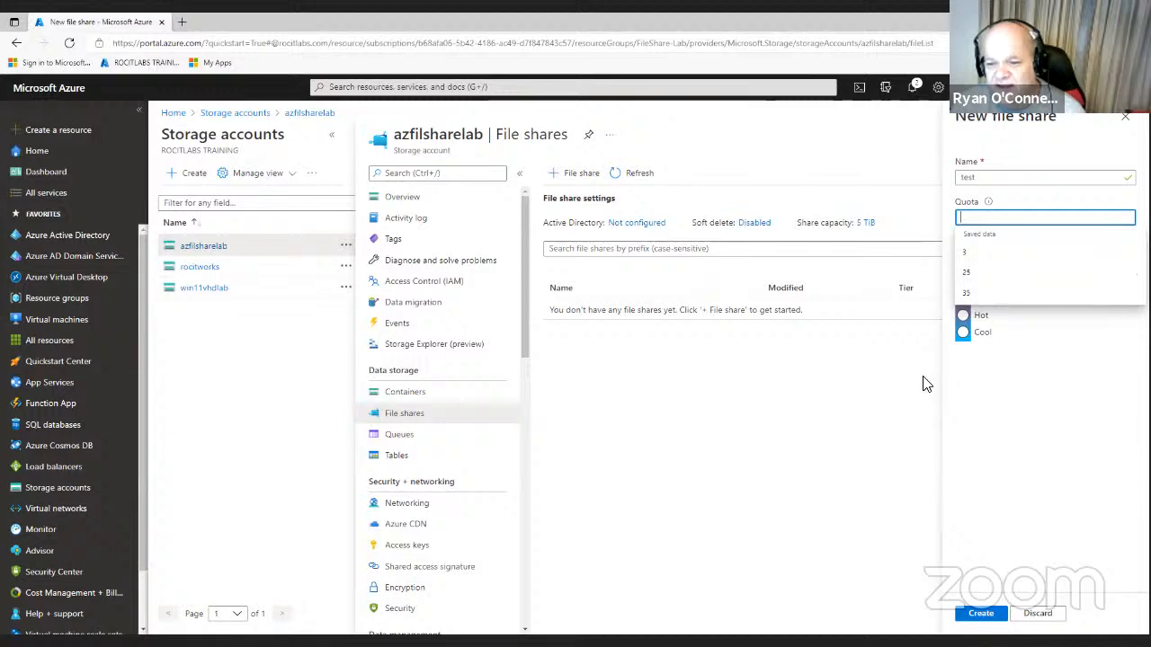
left_click(1097, 357)
left_click(996, 219)
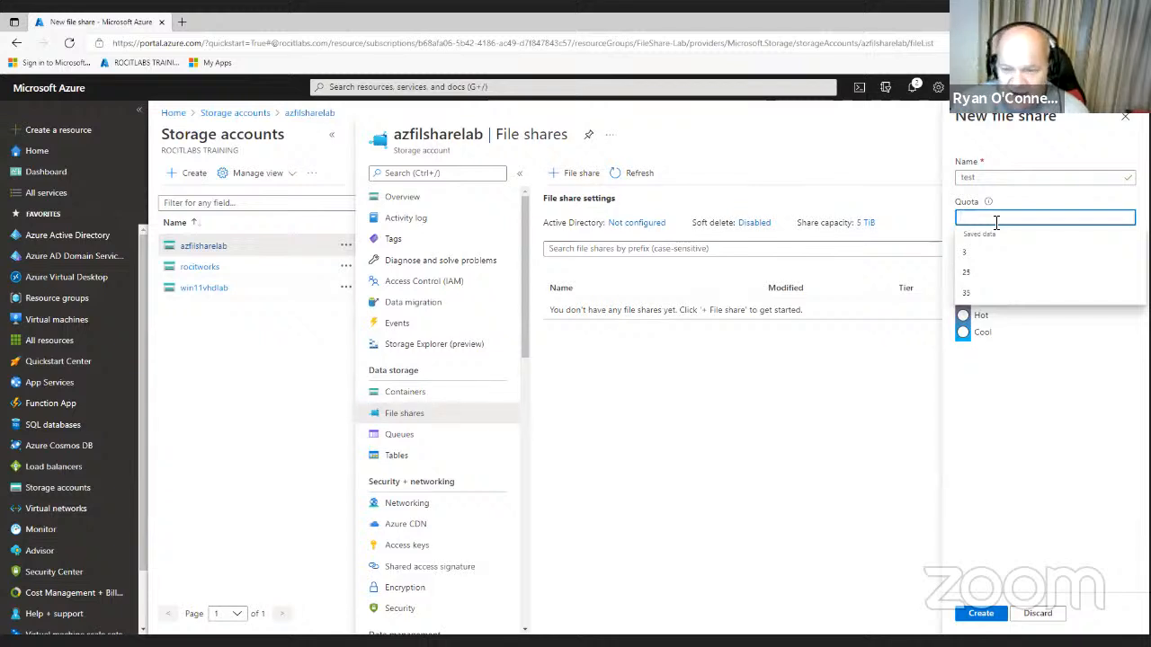
type("1")
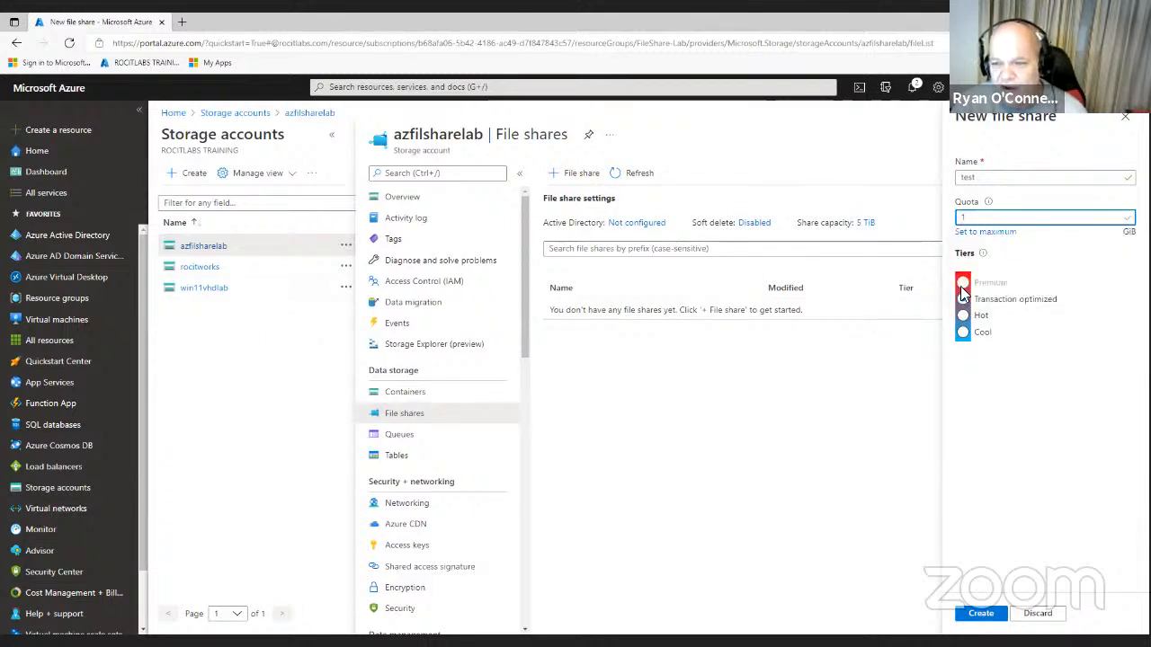
left_click(990, 235)
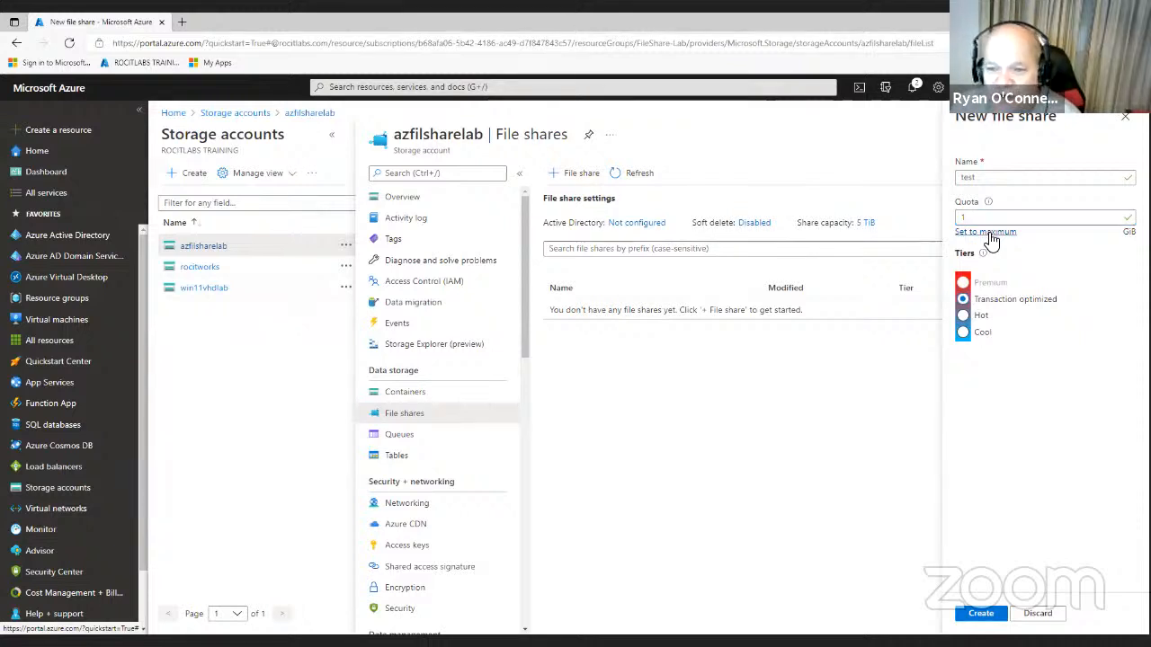
left_click(989, 219)
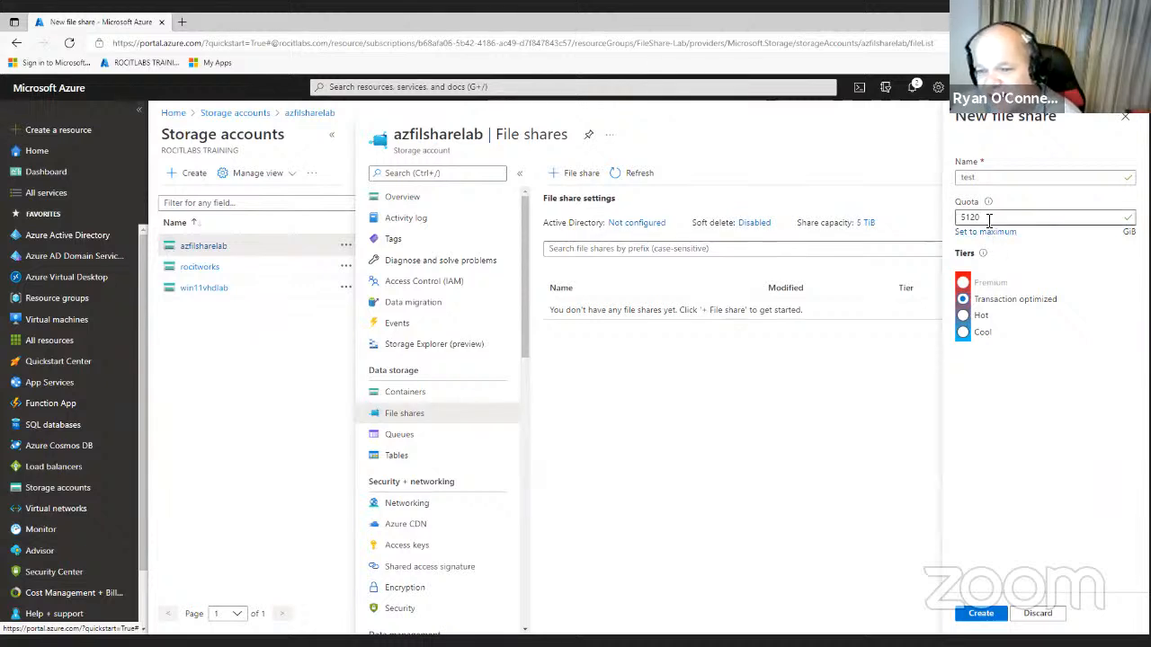
left_click_drag(988, 219, 935, 223)
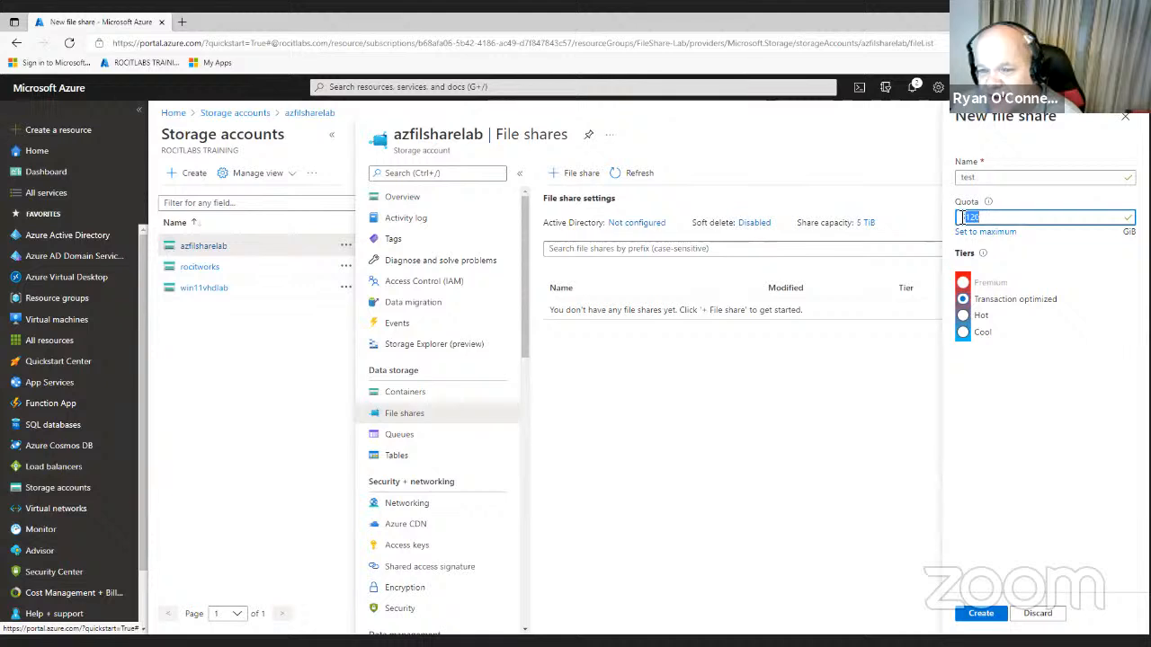
type("1")
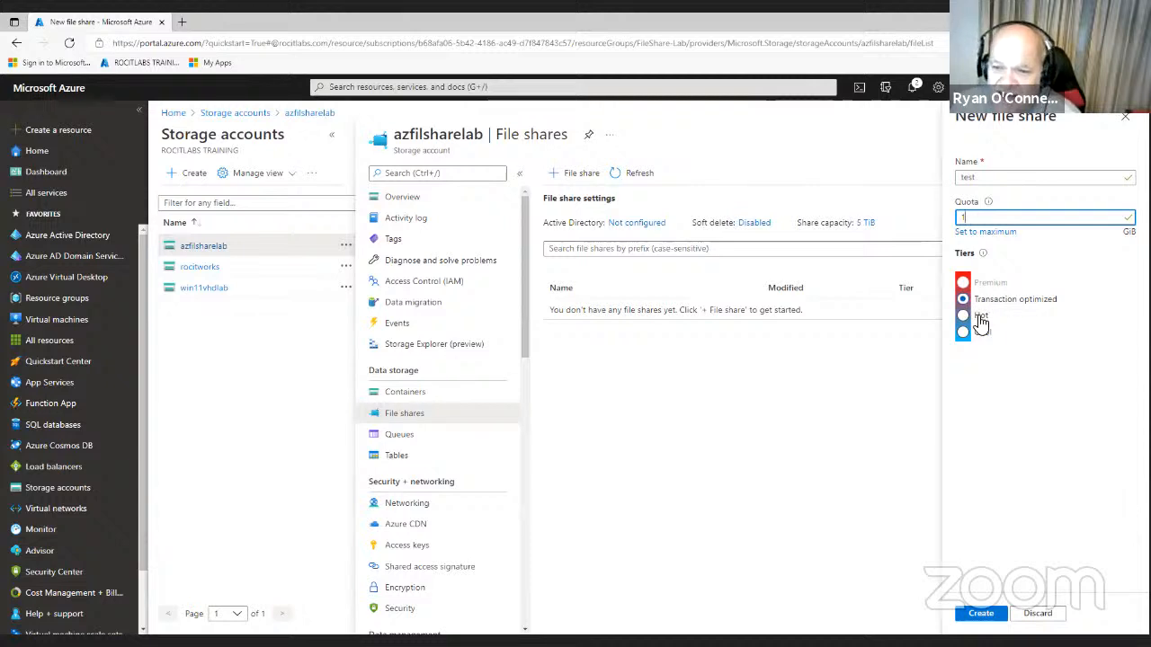
left_click(983, 617)
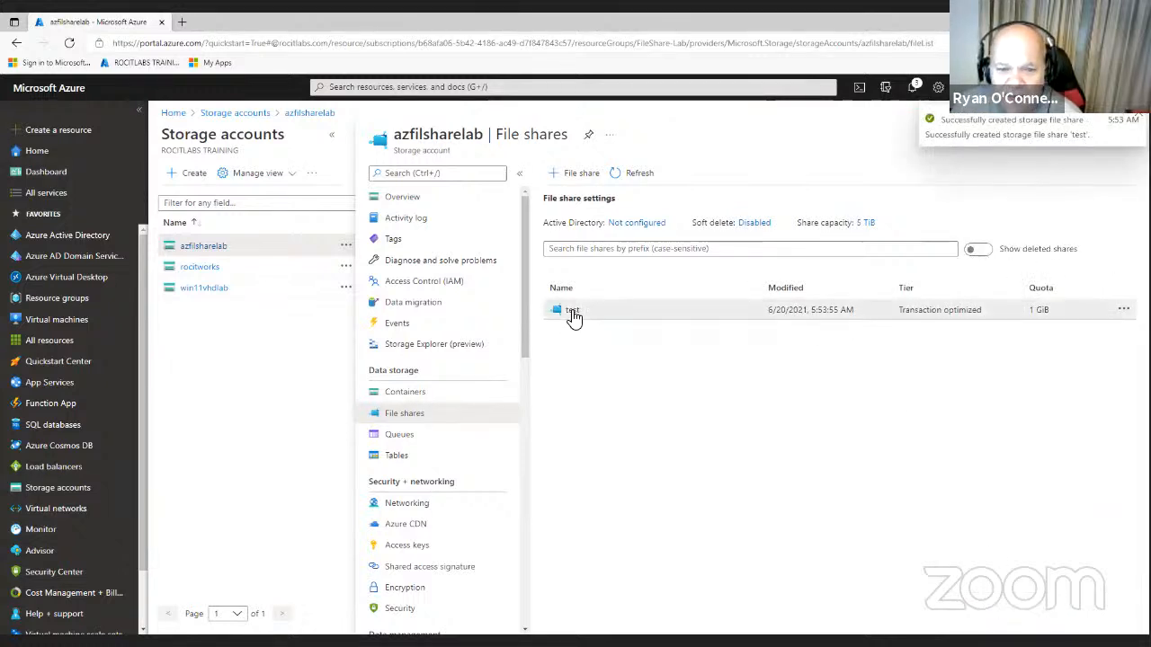
- Open the 'test' share from the azfilsharelab File shares list
left_click(573, 311)
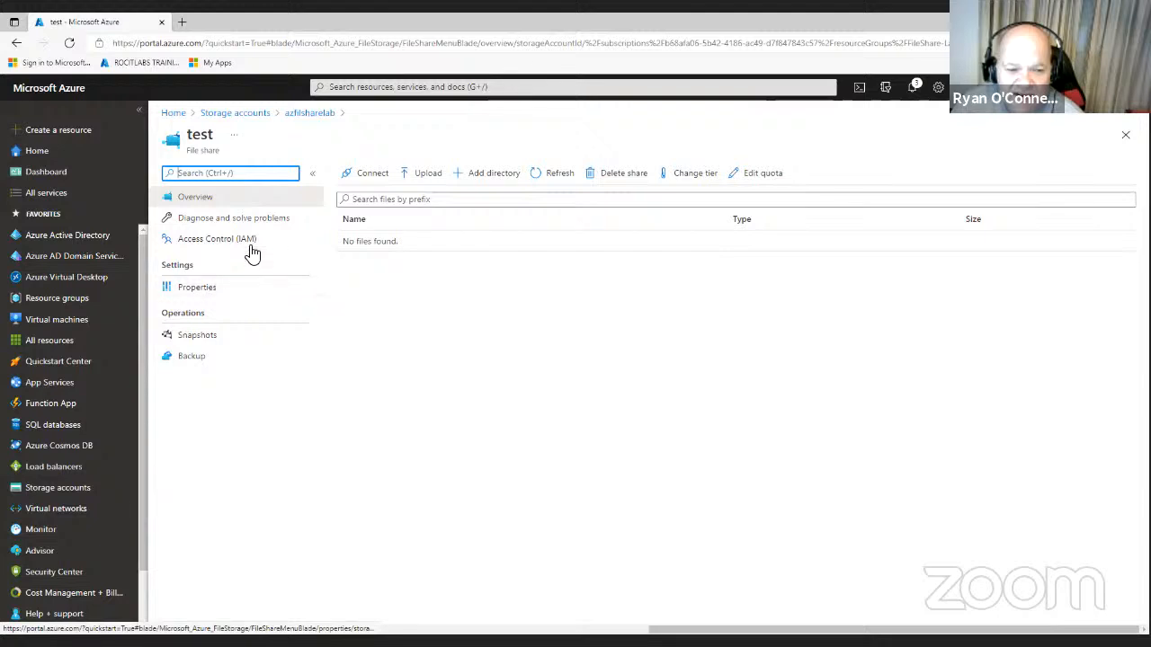
- Review the Linux and macOS connection options, then copy the Windows drive-Z PowerShell mount script
left_click(368, 176)
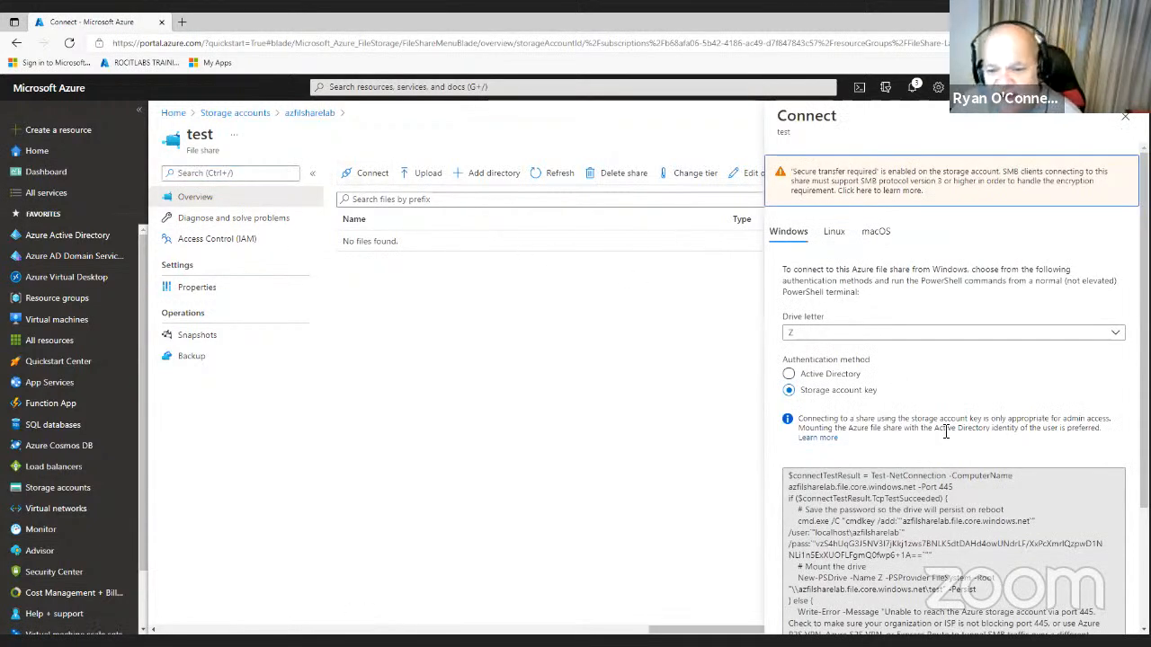
scroll(929, 461, "down", 1)
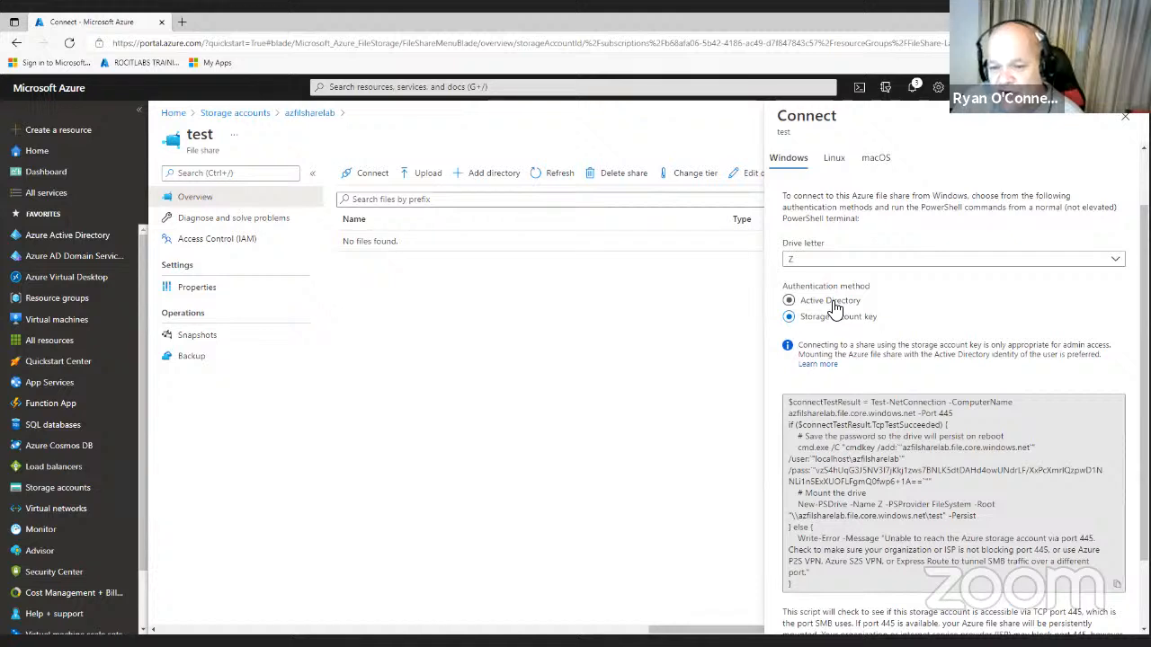
left_click(835, 161)
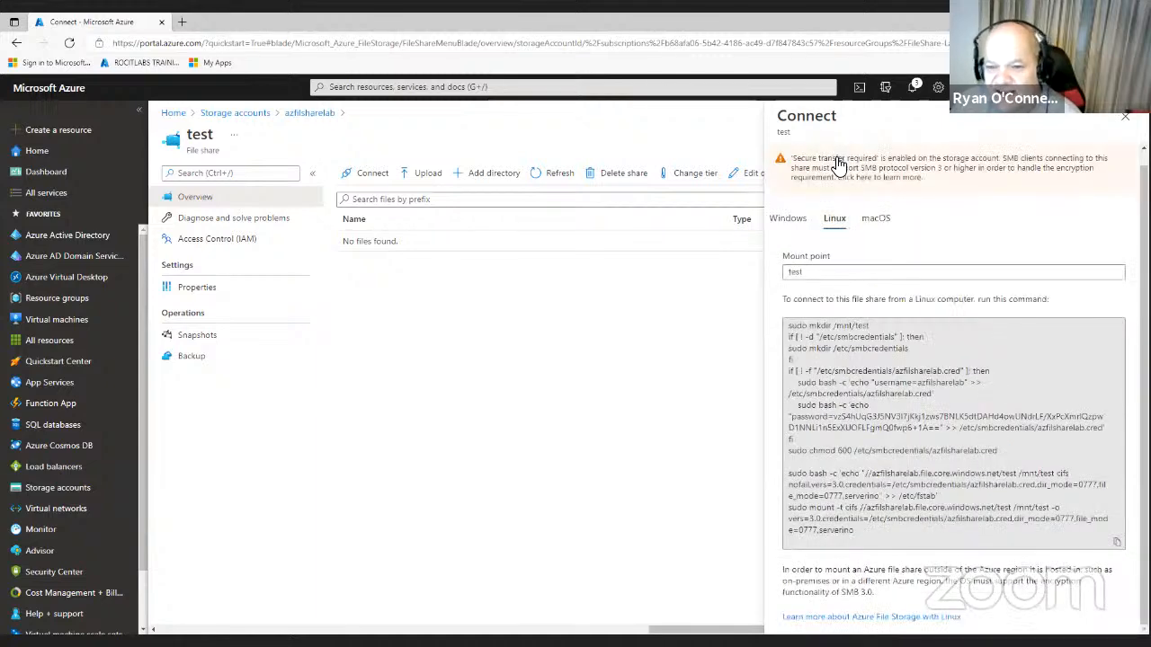
left_click(880, 223)
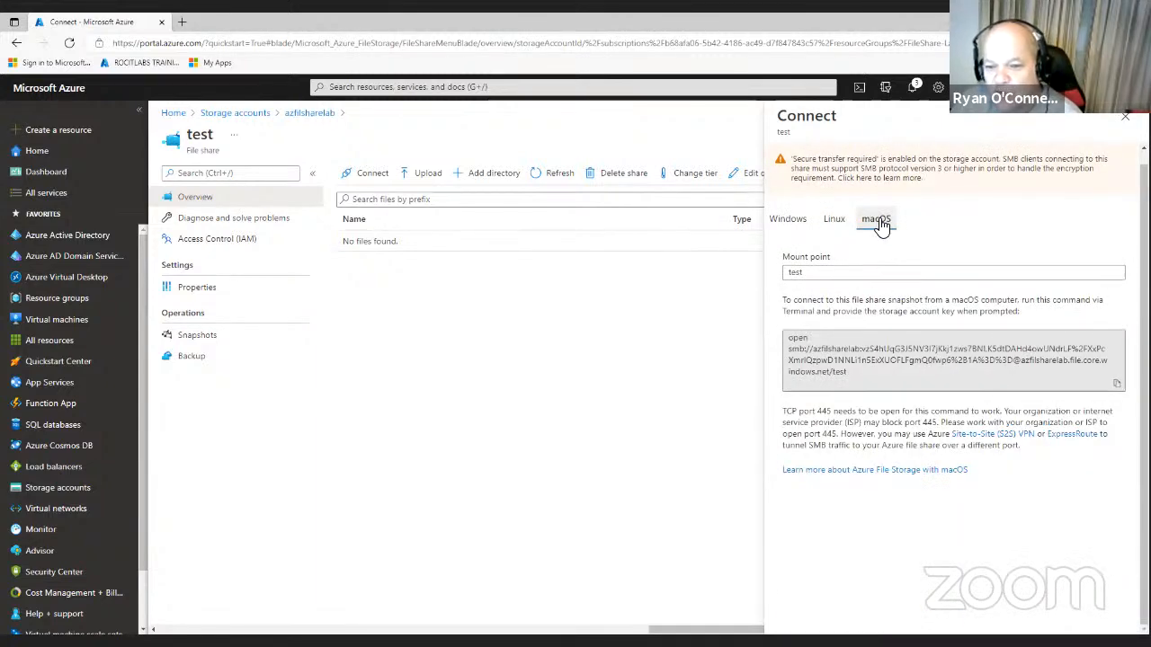
left_click(786, 221)
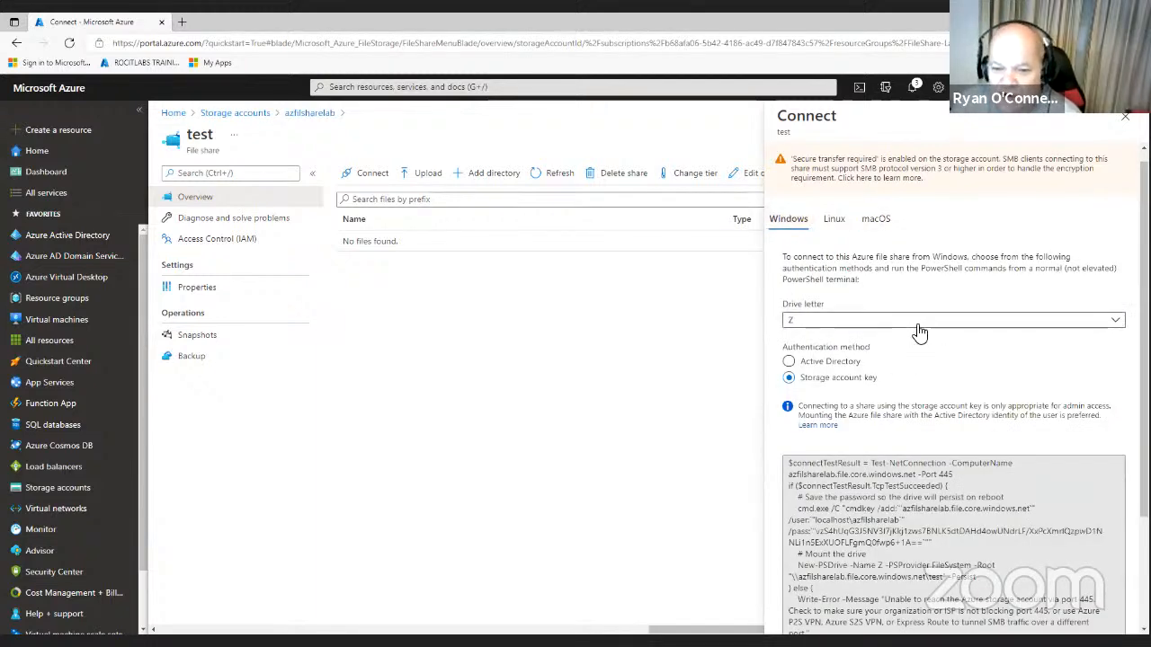
scroll(919, 331, "down", 2)
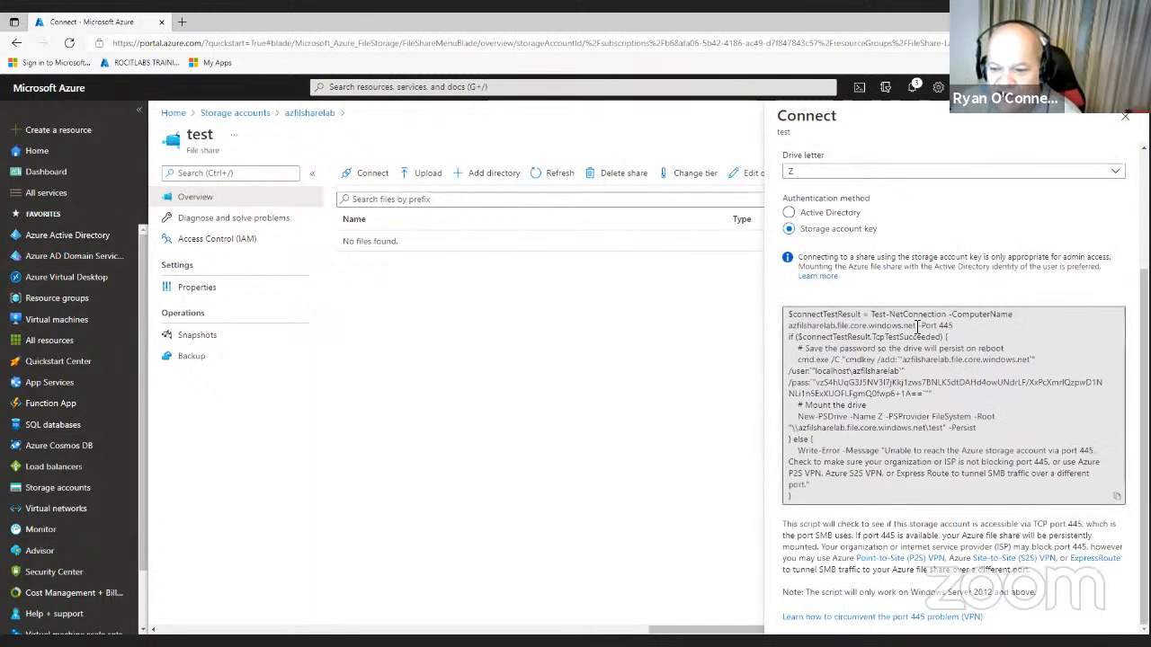
left_click(1119, 502)
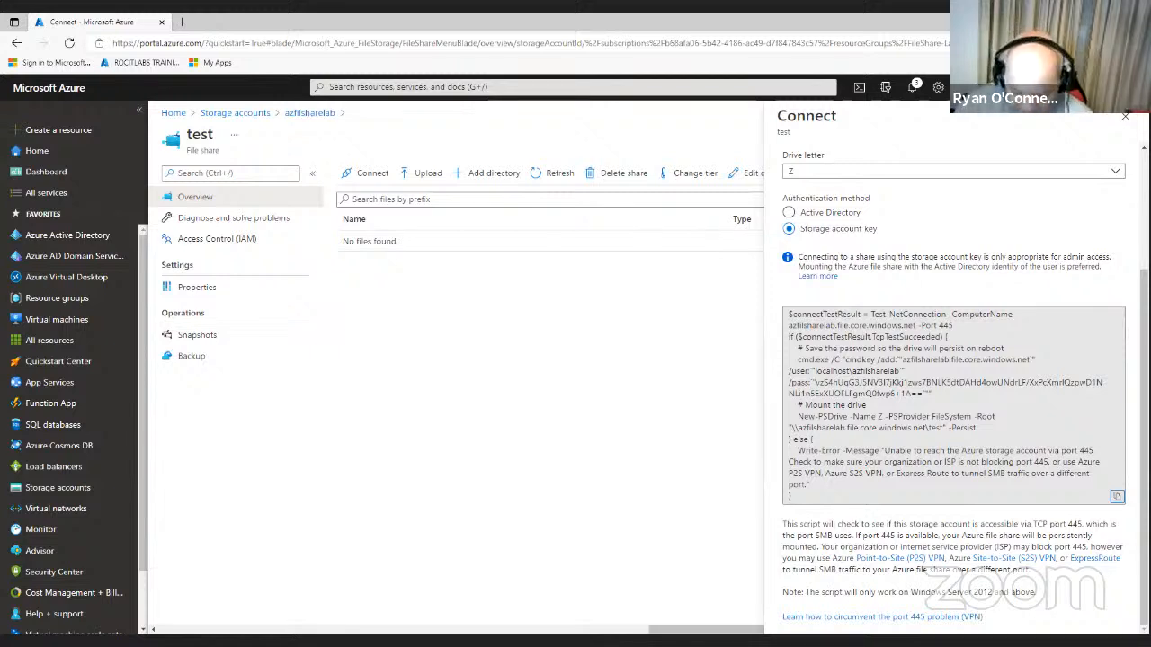
key("alt+Tab")
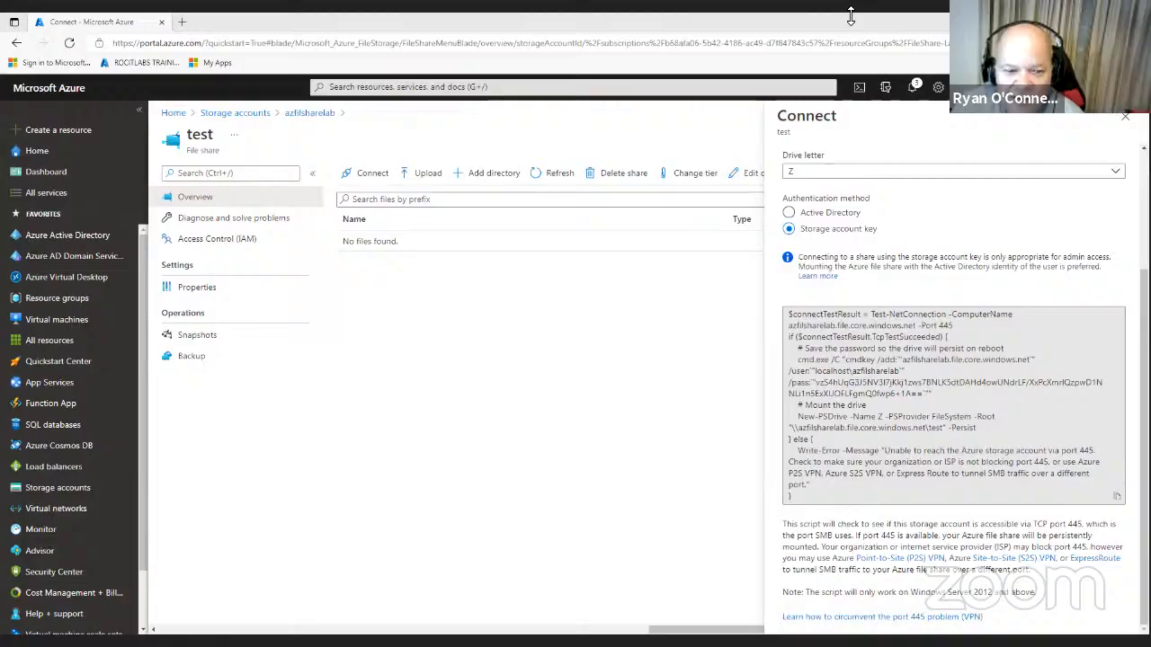
- Paste the mount script into PowerShell after checking the existing drives under Computer in File Explorer
left_click(586, 491)
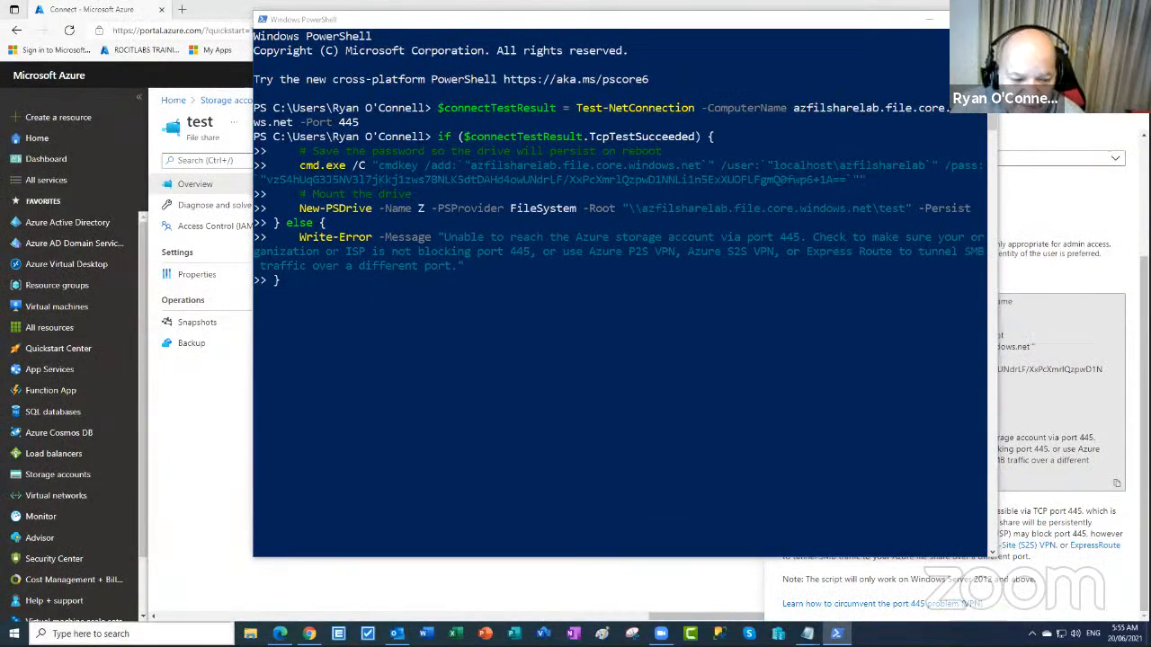
left_click(250, 634)
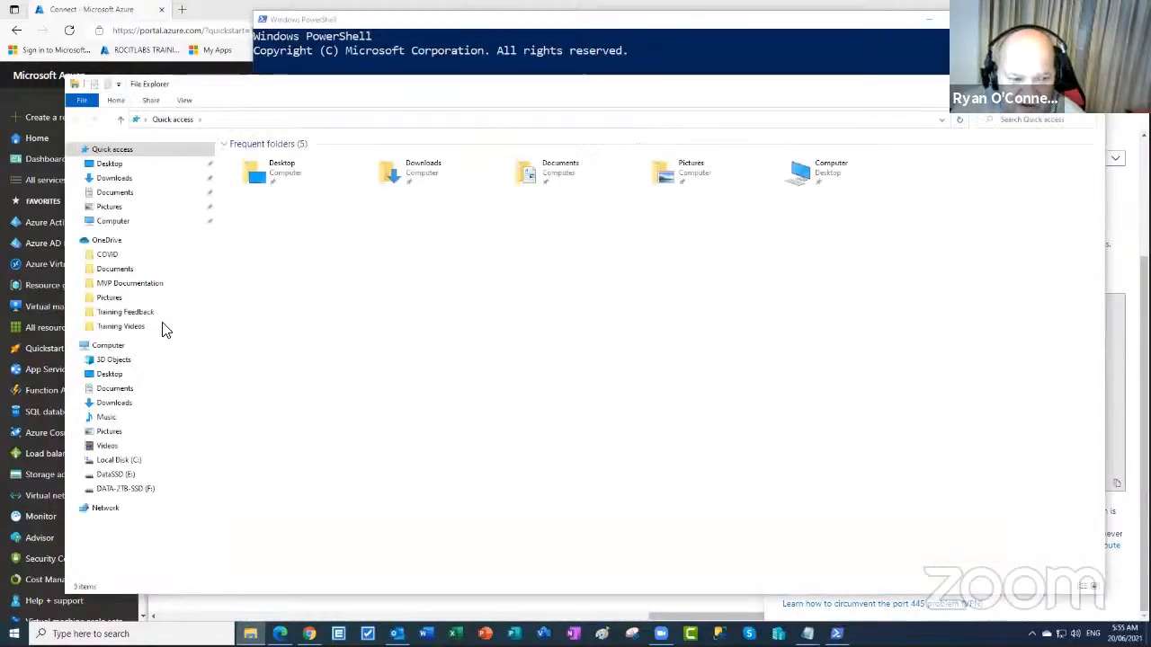
left_click(108, 347)
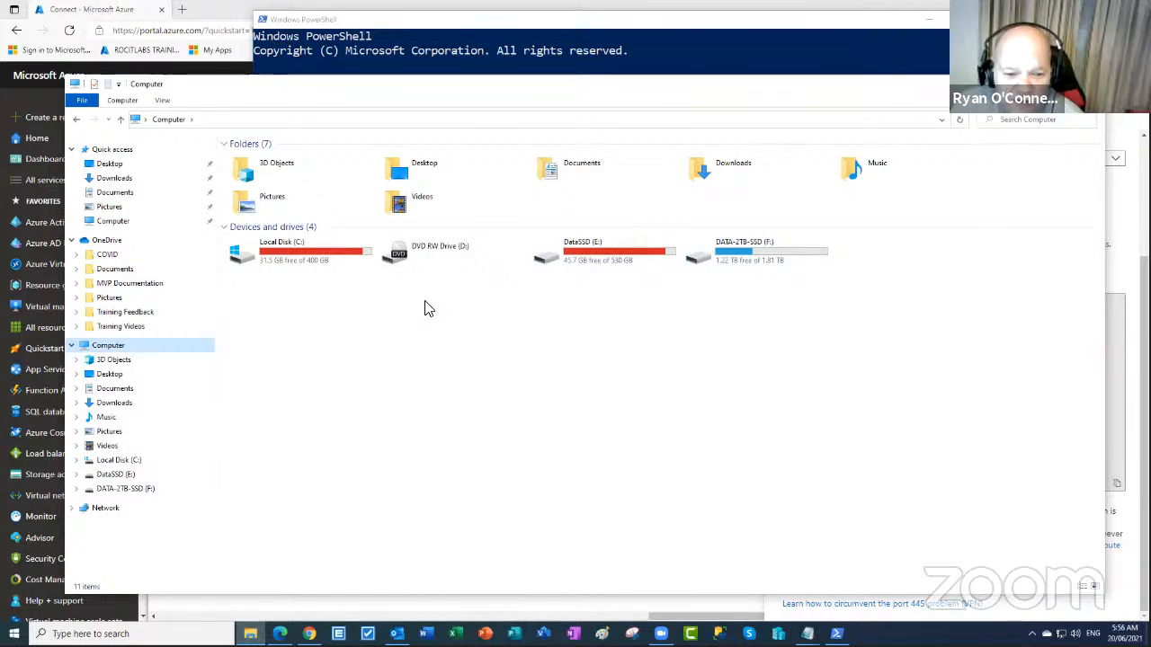
left_click(798, 508)
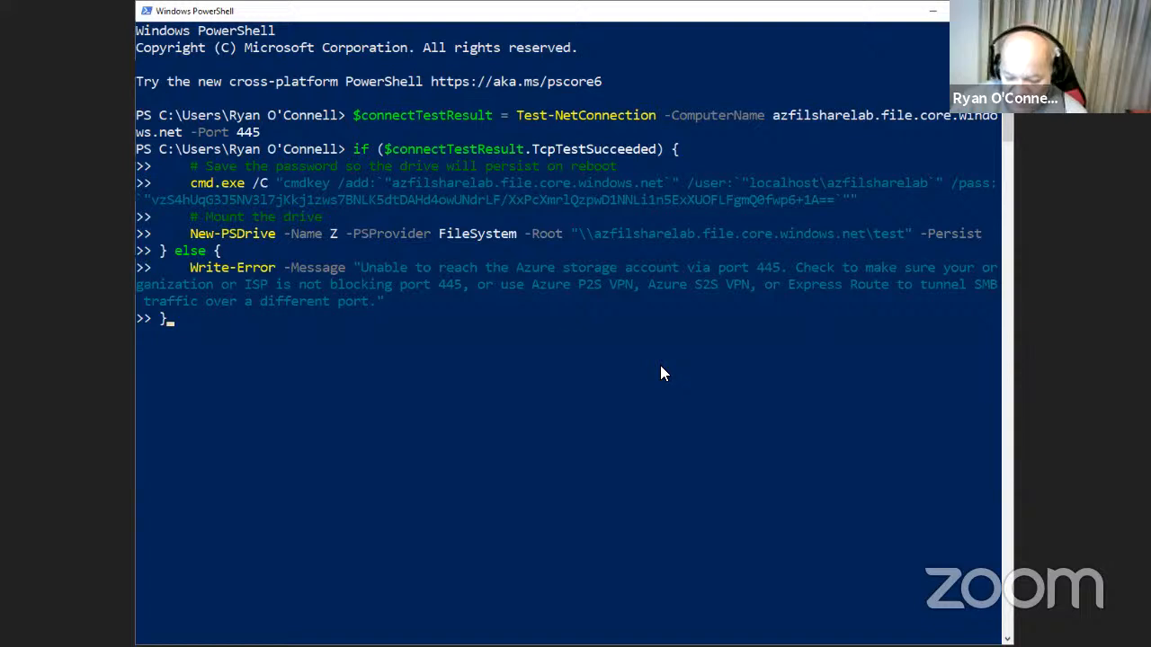
- Run the mount script so the credential is saved and drive Z maps the test share
key("Return")
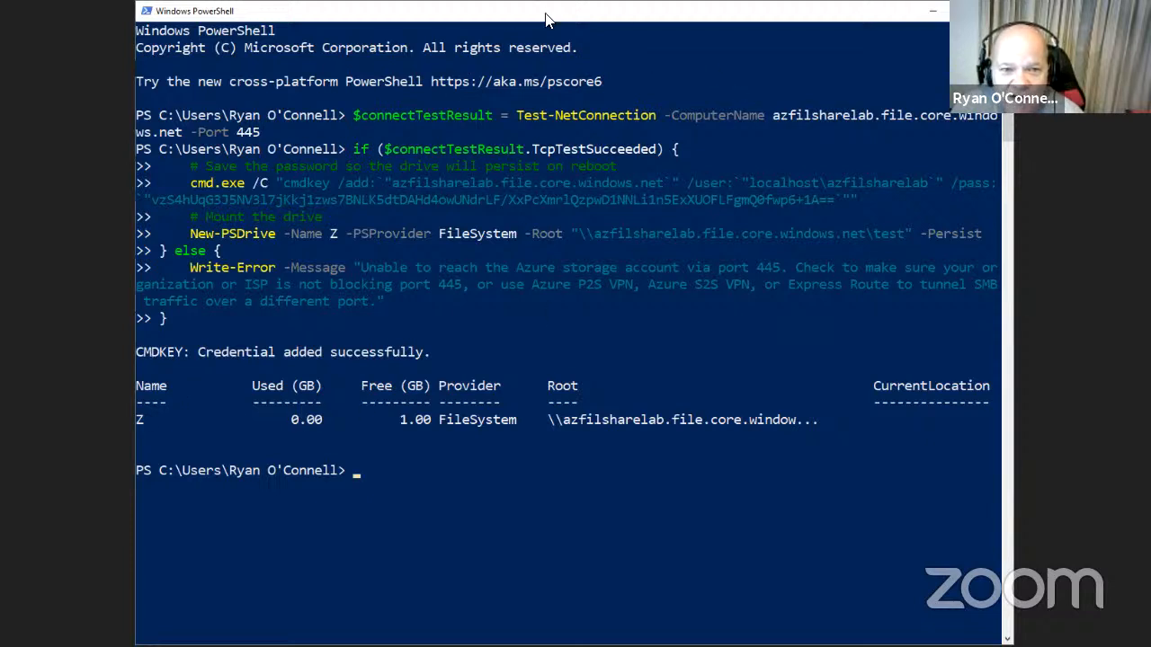
key("alt+Tab")
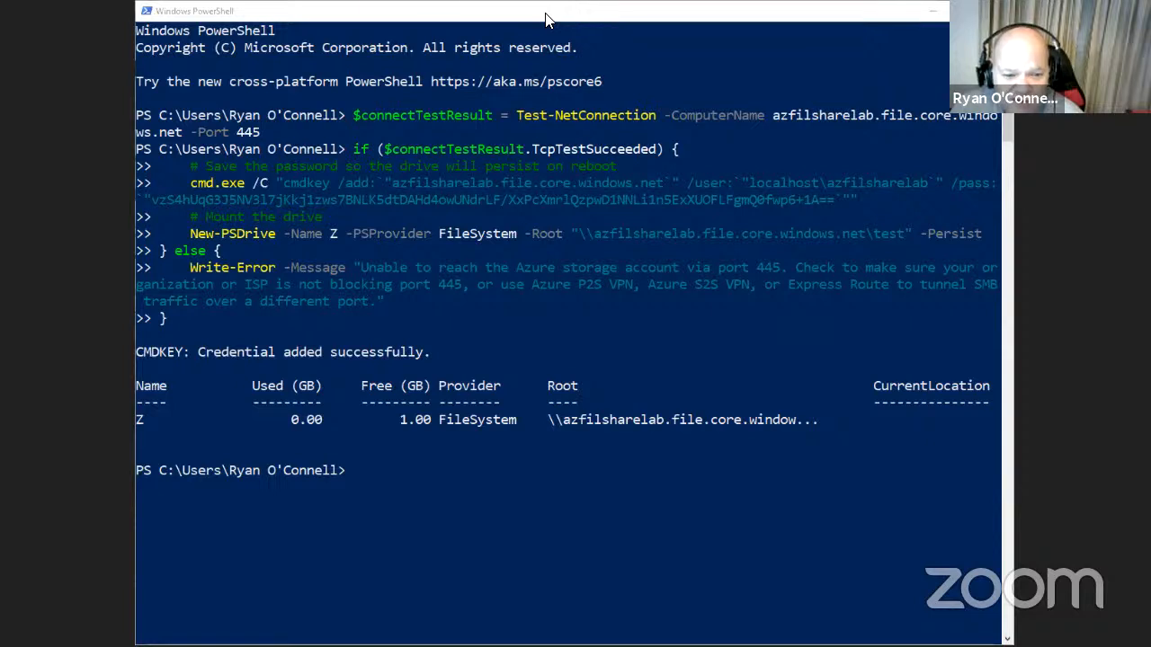
- Open the test (Z:) drive, add a new folder named Test, and open it
left_click(822, 579)
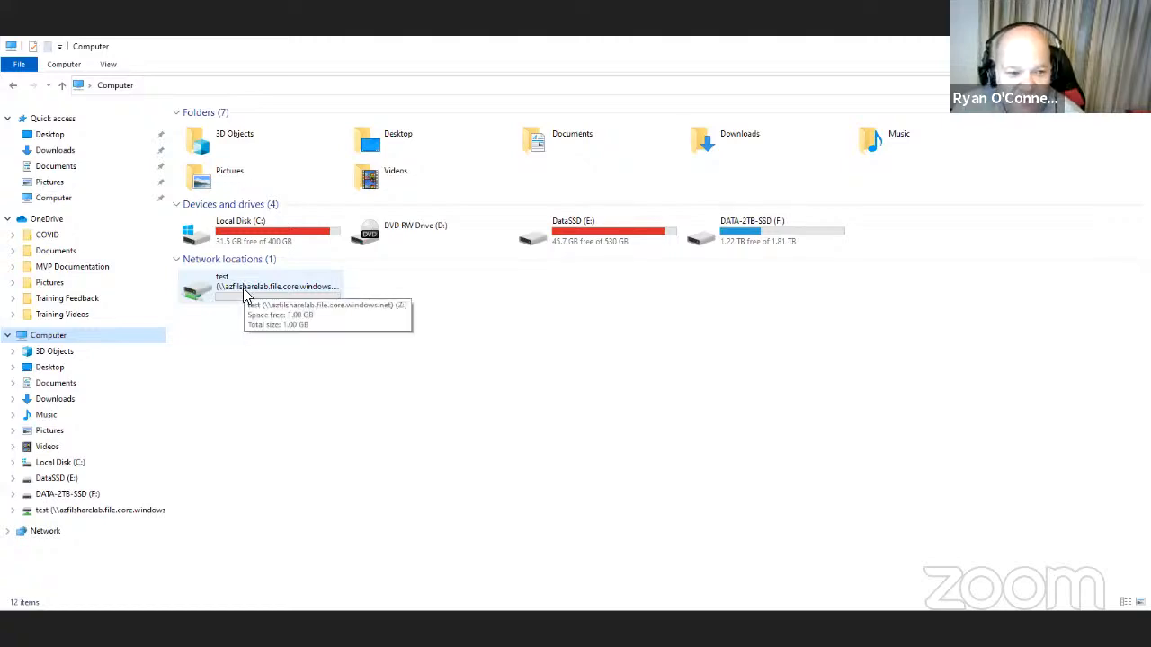
left_click(245, 293)
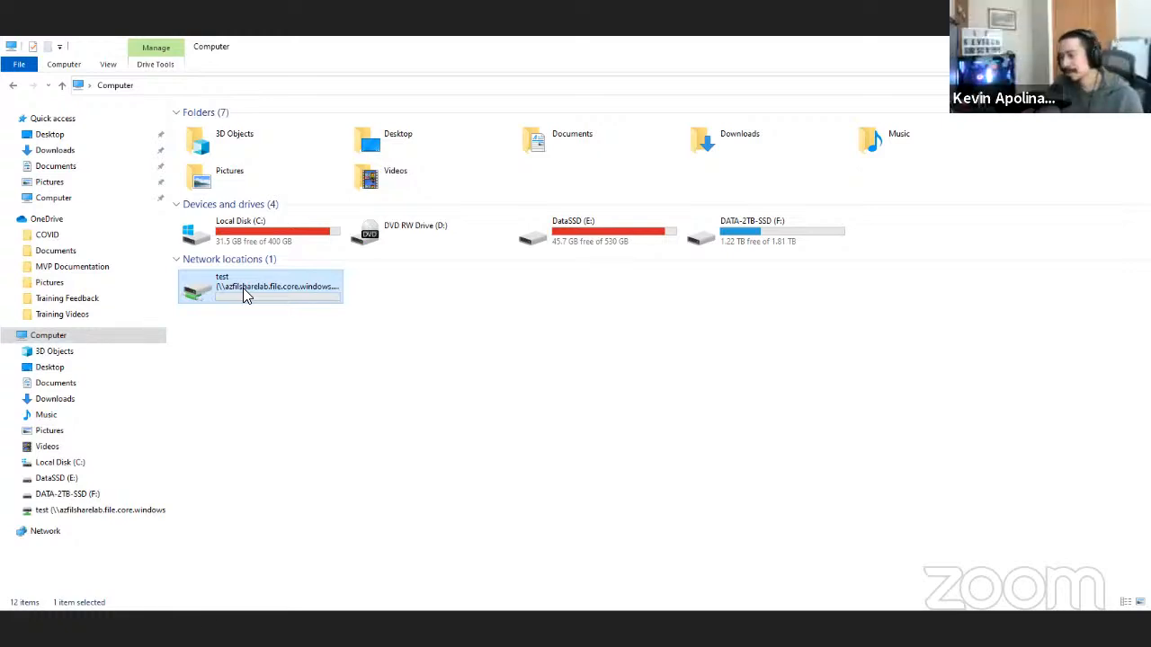
double_click(243, 288)
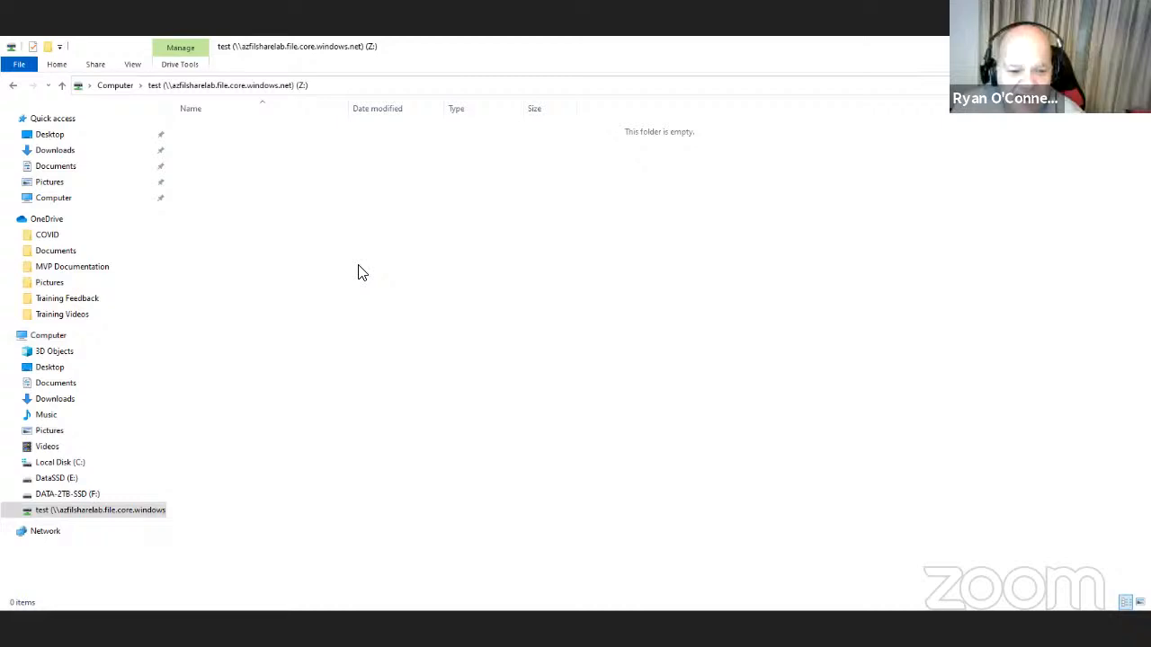
right_click(358, 264)
mouse_move(496, 405)
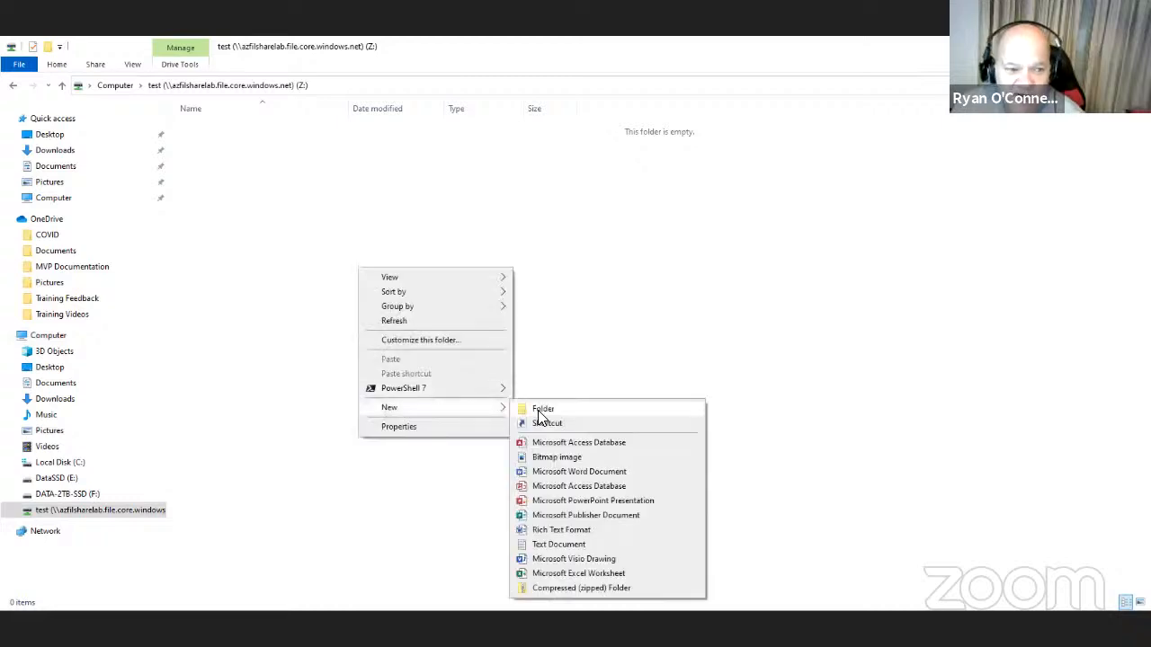
left_click(540, 413)
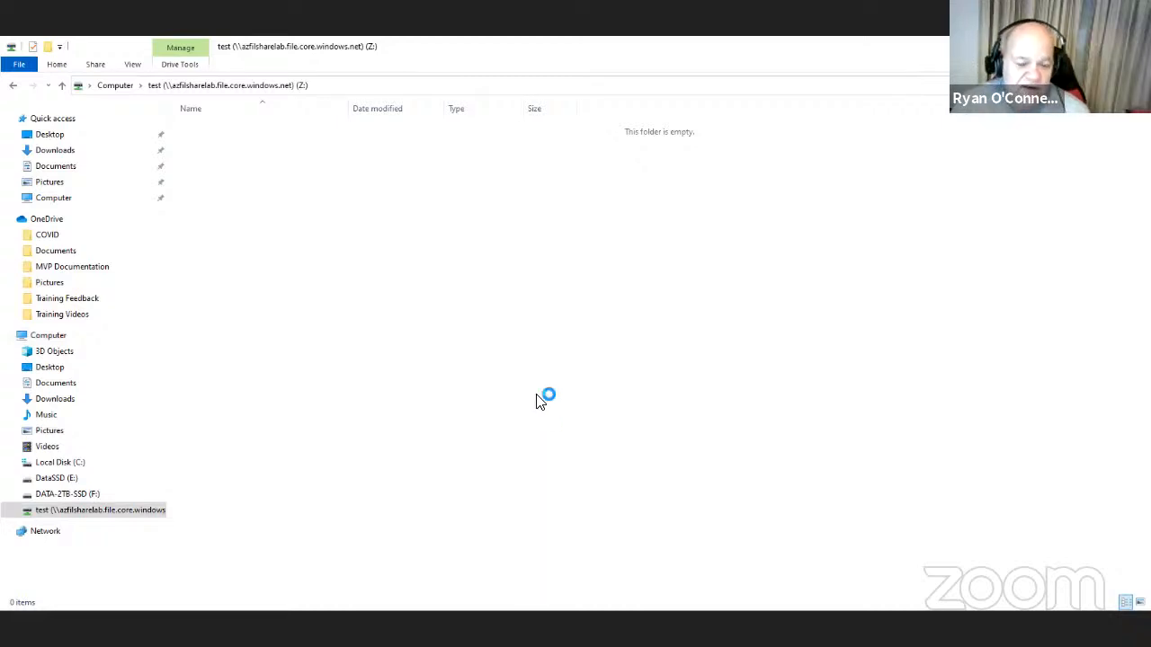
type("Test")
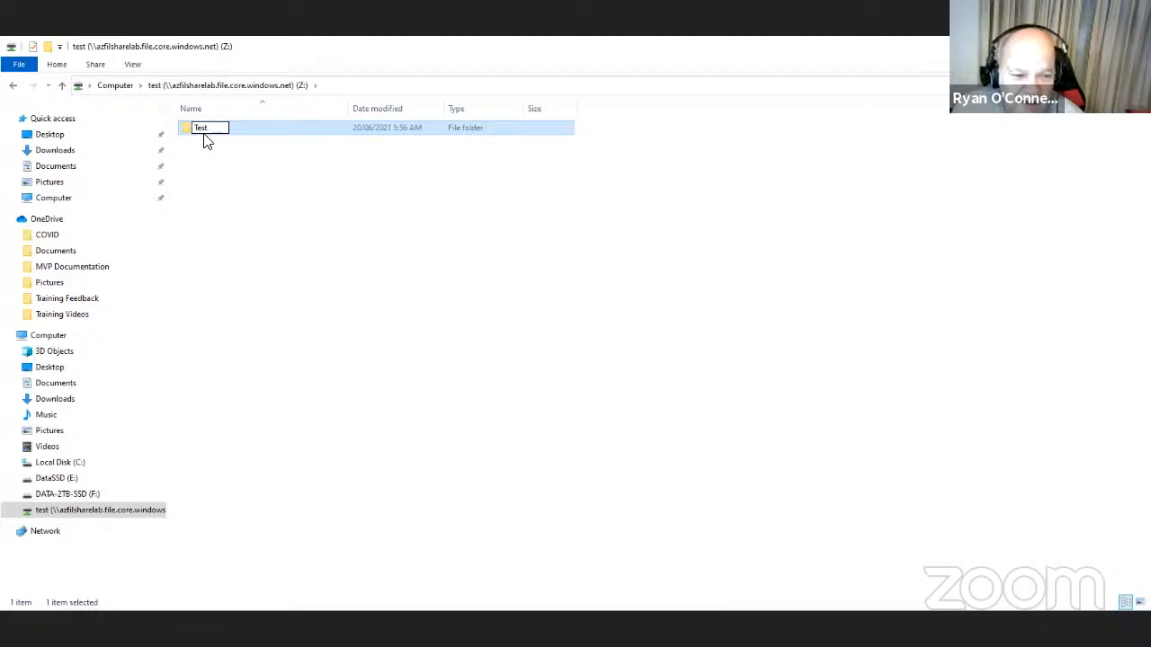
left_click(247, 174)
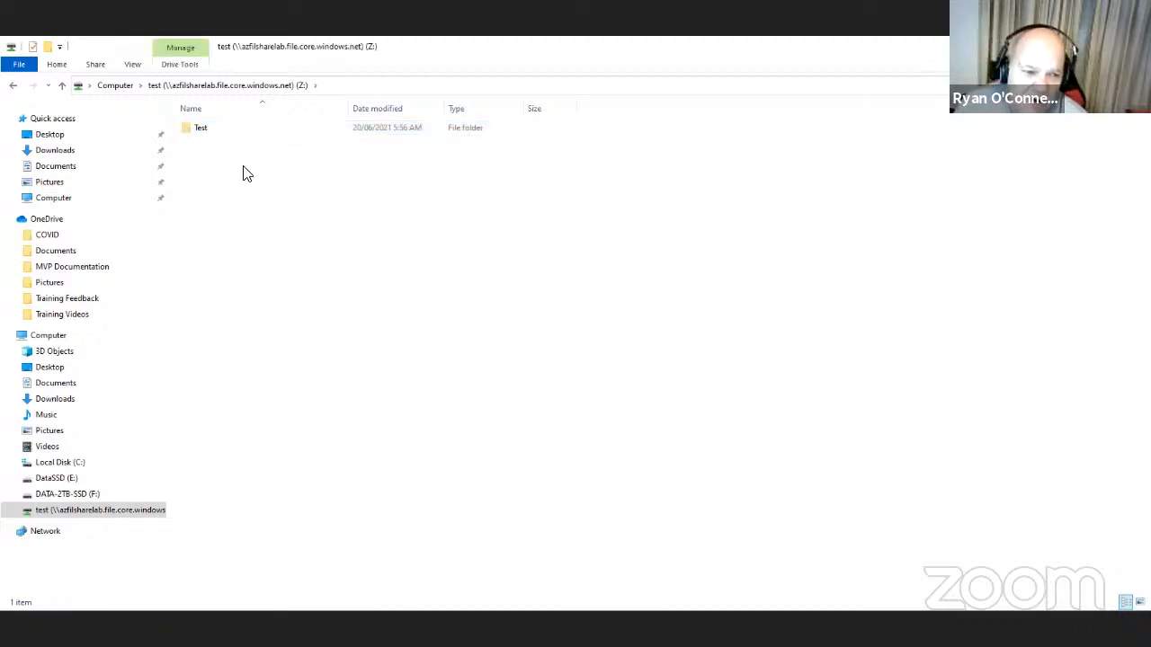
double_click(199, 131)
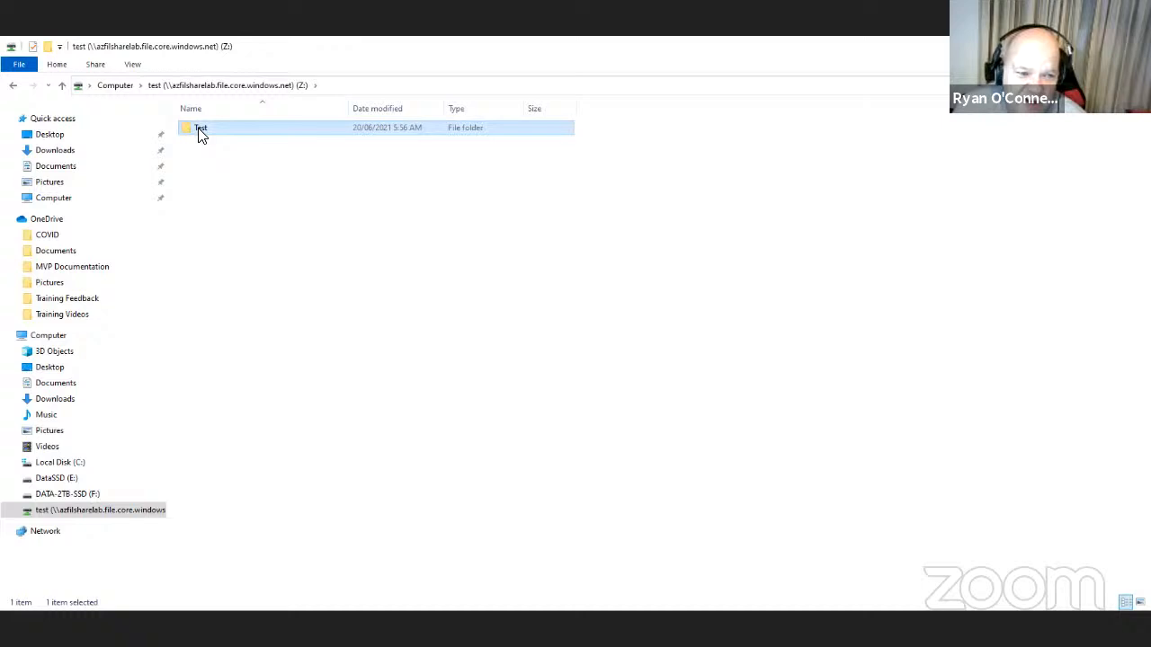
- Add an empty text document named test123 in Test, then return to the Z: root
right_click(359, 253)
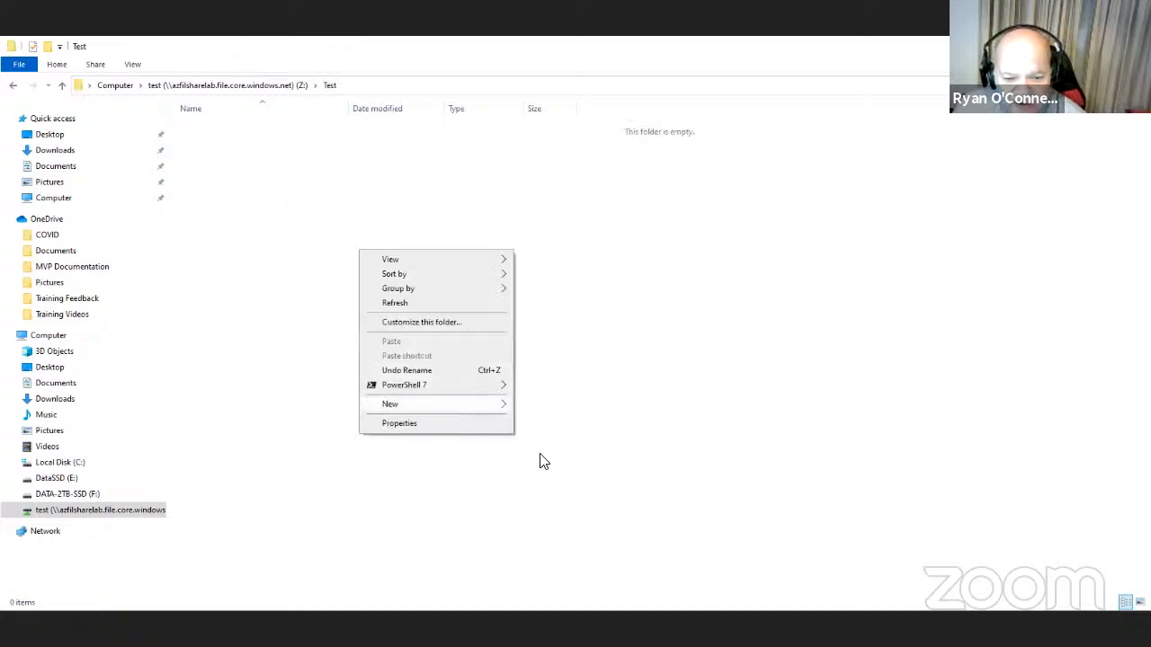
left_click(445, 410)
left_click(557, 542)
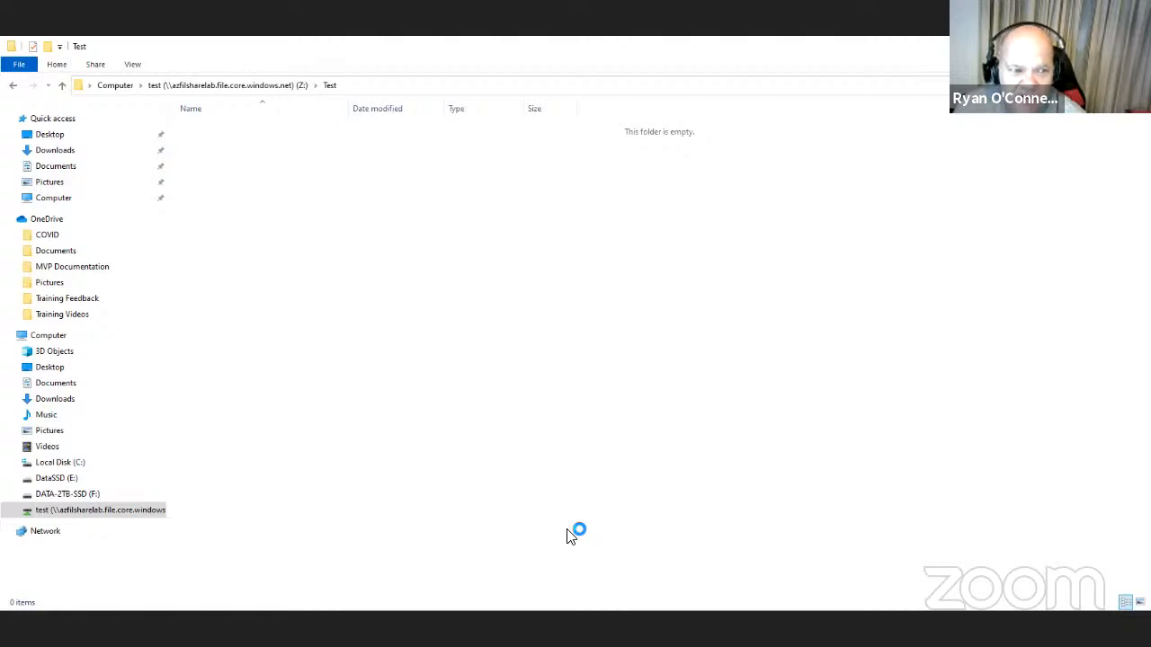
type("test1213")
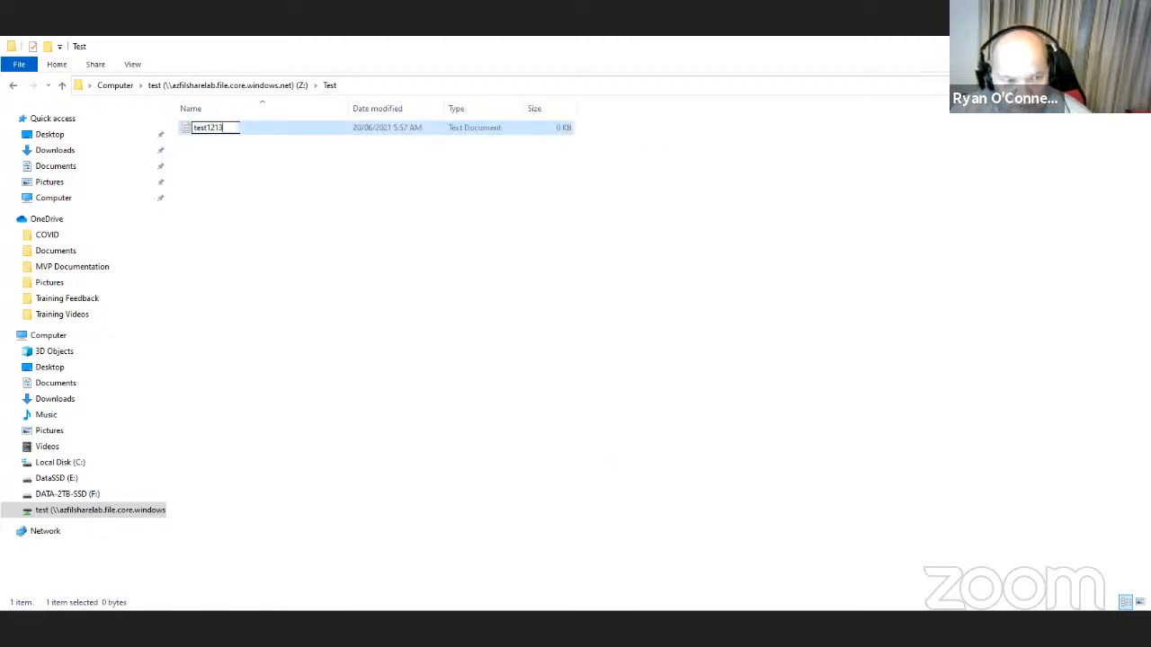
key("BackSpace")
key("BackSpace")
type("3")
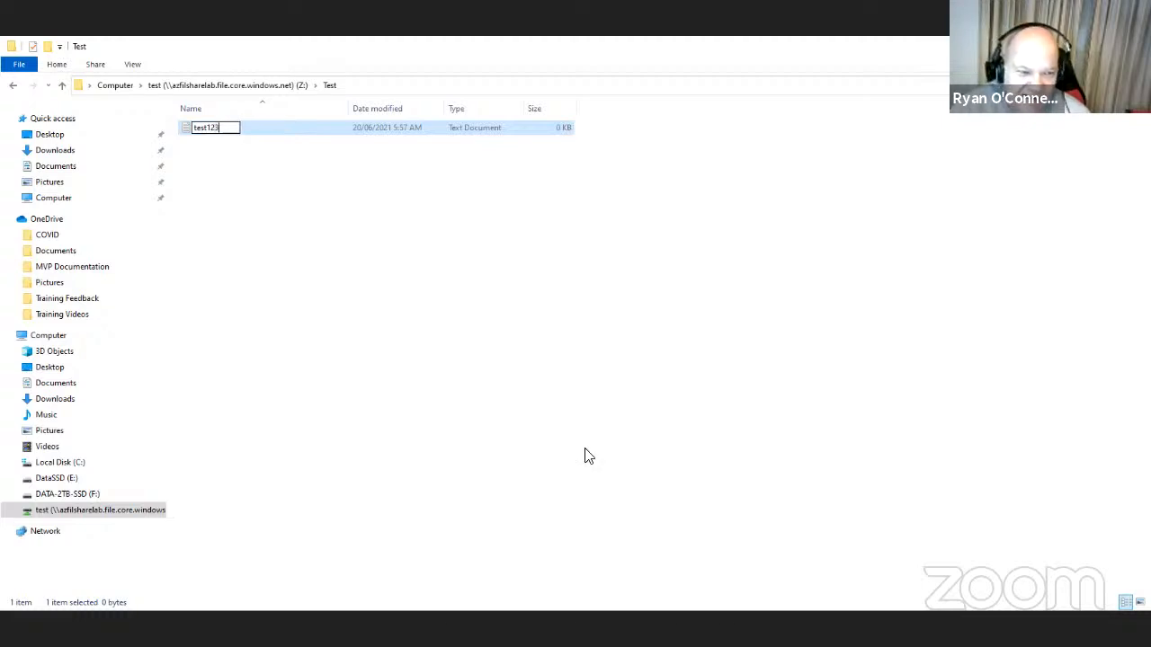
left_click(674, 299)
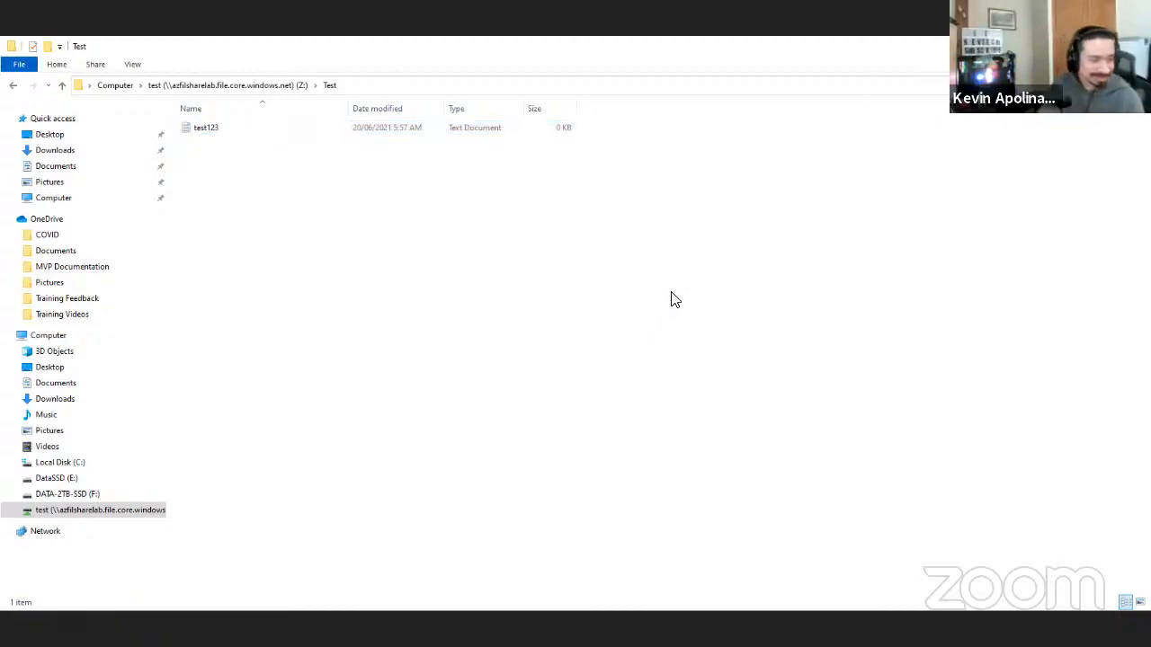
left_click(241, 88)
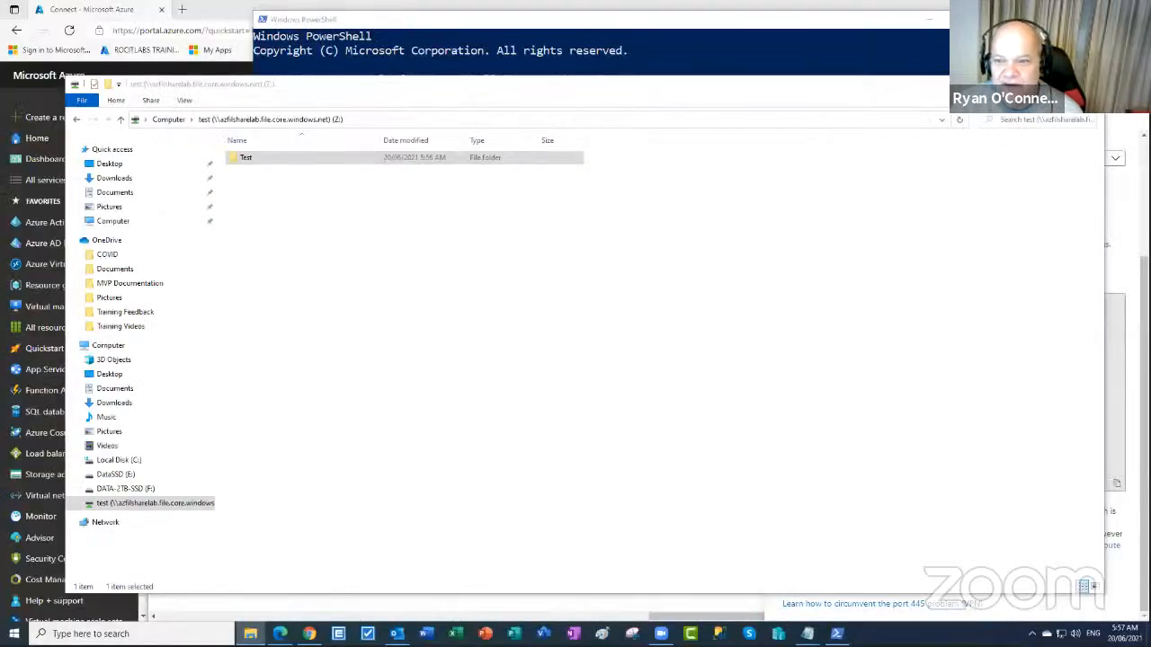
- Close PowerShell and the Connect blade, refresh the share listing, and open the Test directory
left_click(1046, 81)
left_click(931, 20)
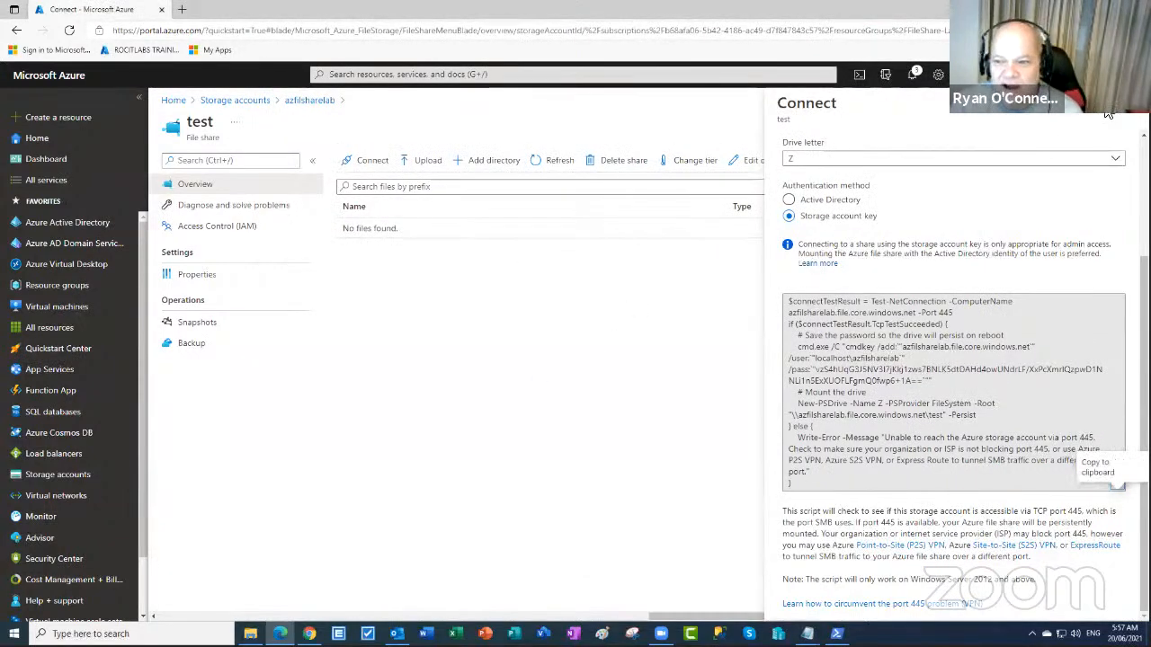
left_click(1126, 103)
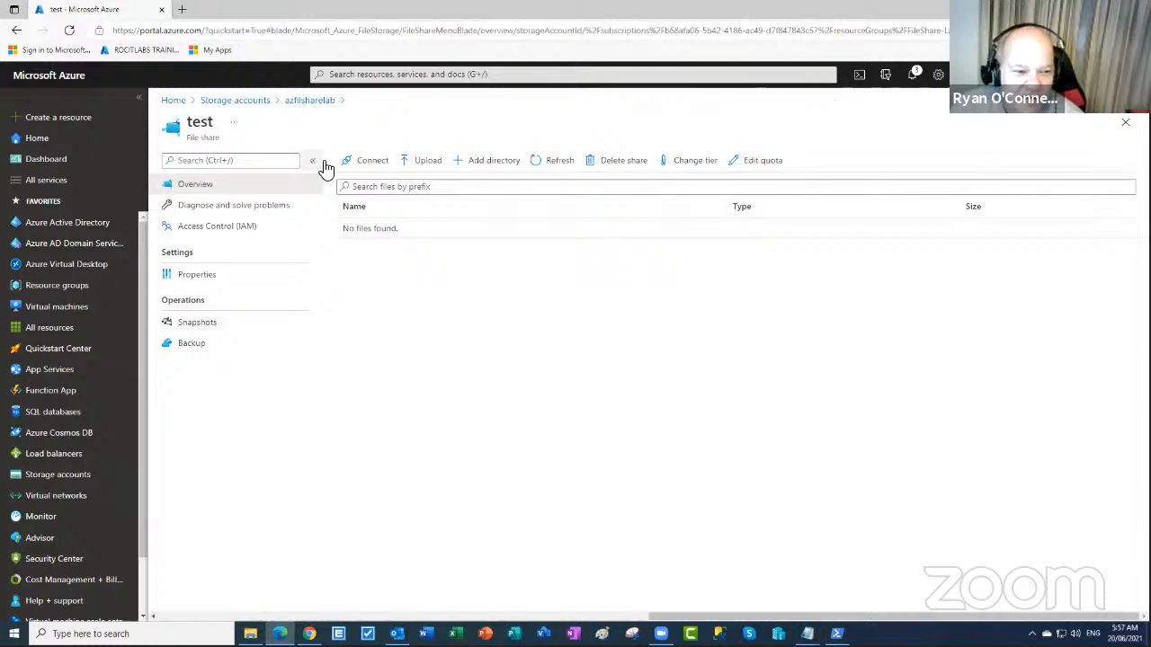
left_click(553, 163)
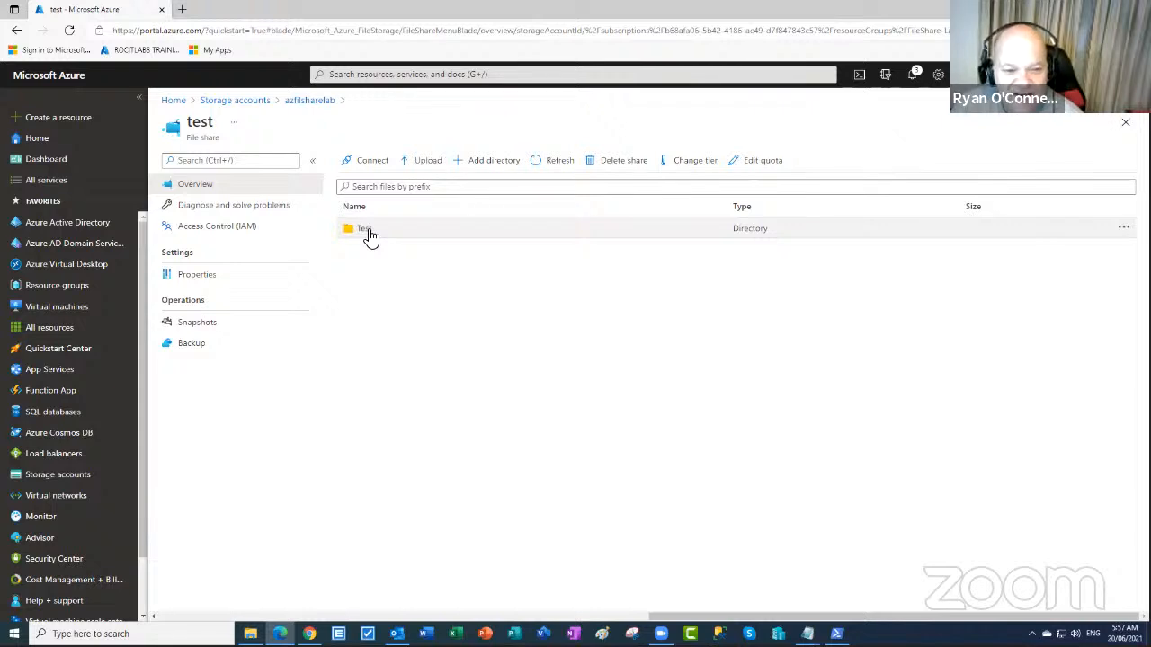
left_click(366, 232)
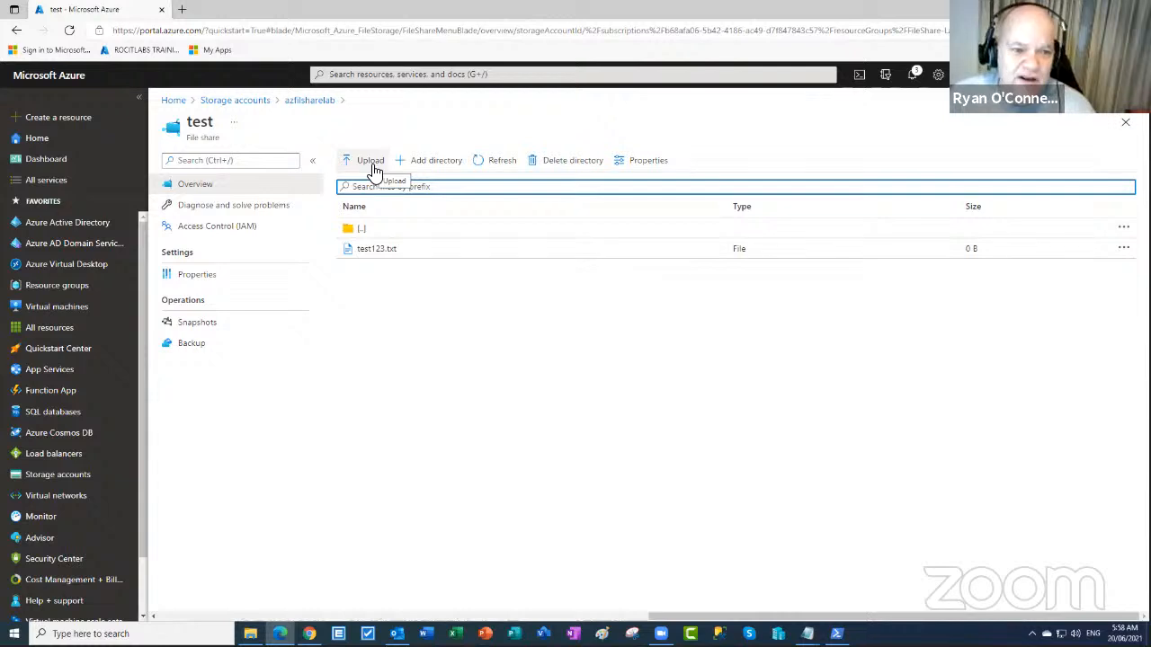
- Upload PICDEMO1.png from Local Disk (C:) into the share's Test directory
left_click(372, 166)
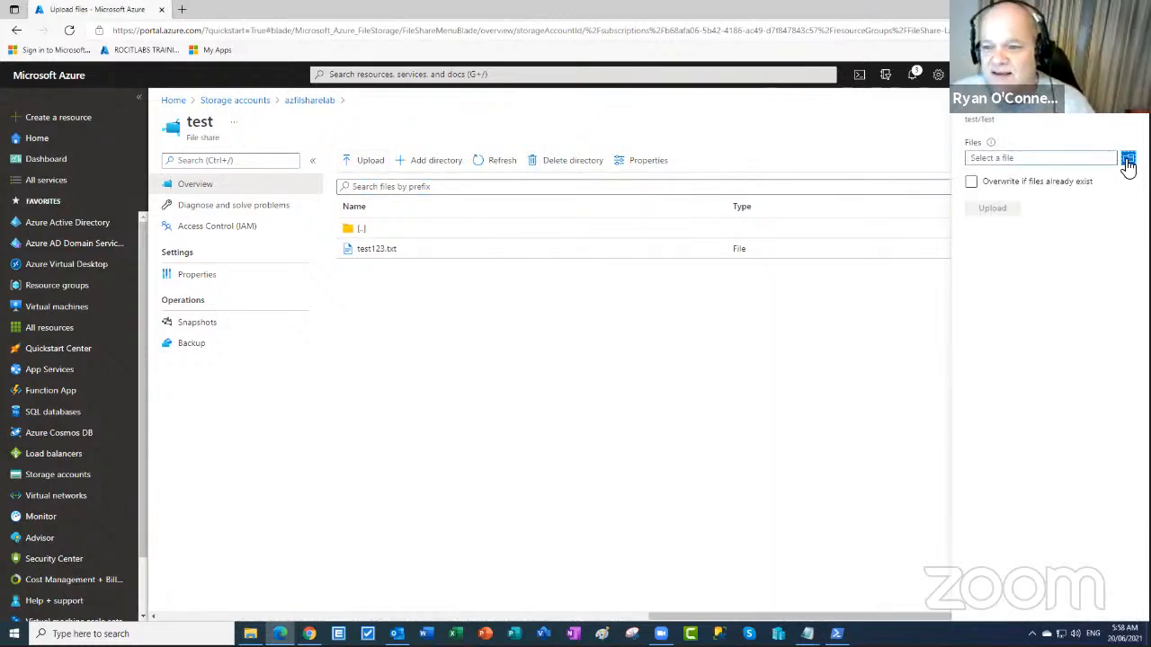
left_click(1129, 157)
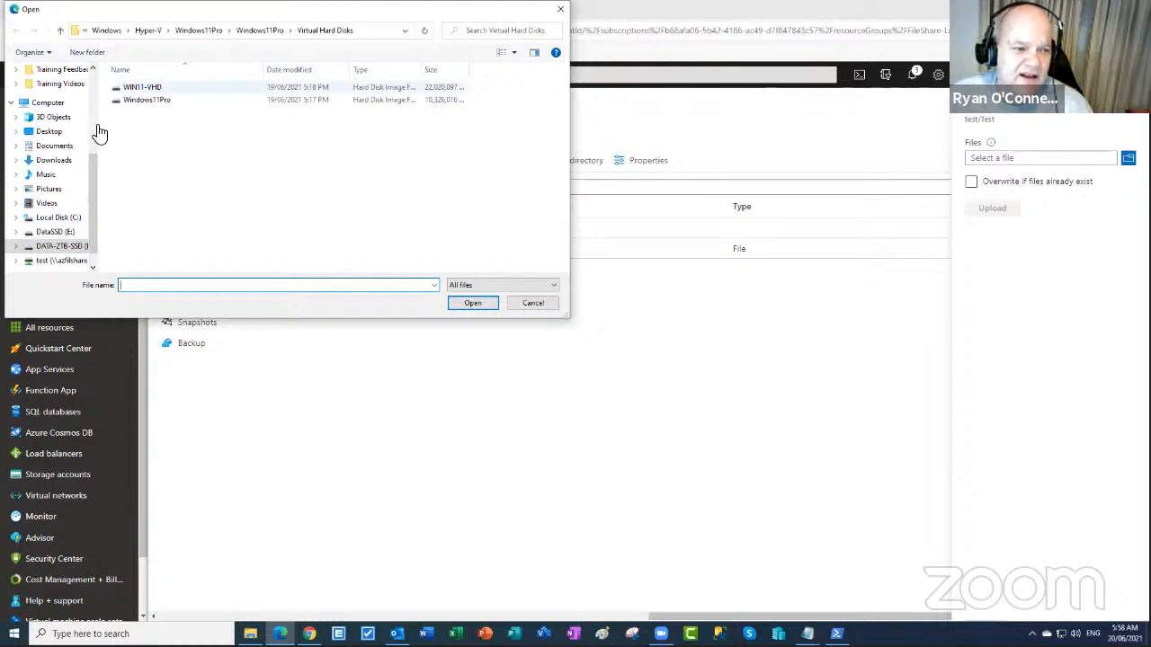
left_click(54, 220)
left_click(144, 213)
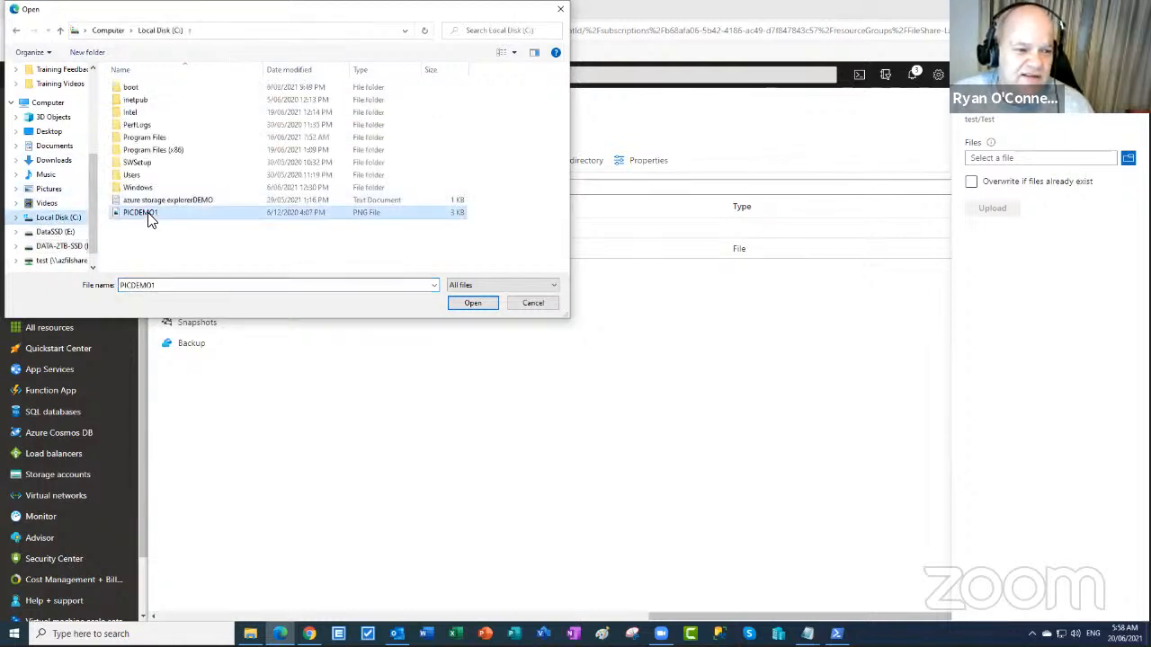
left_click(466, 305)
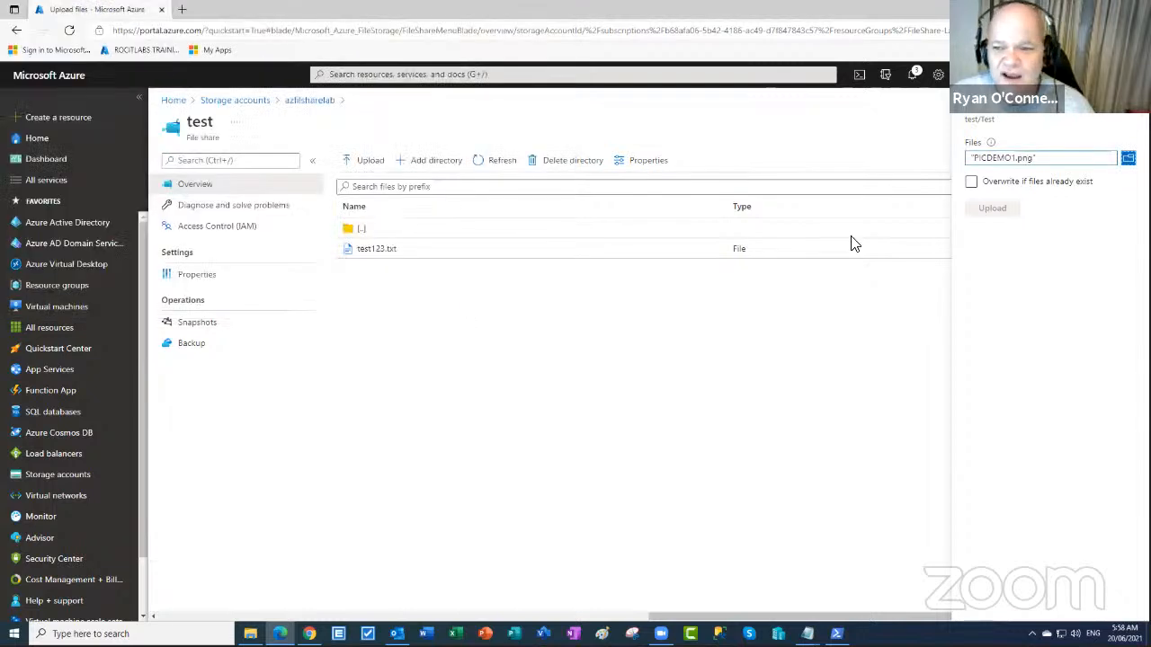
left_click(996, 210)
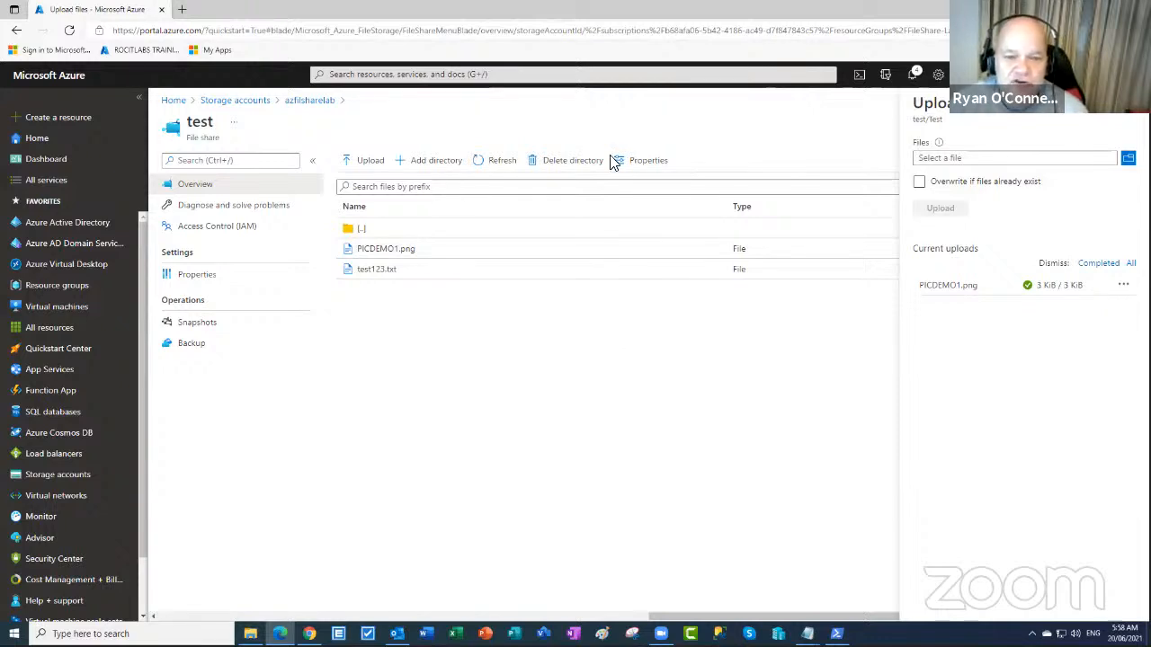
- Open the Test folder on drive Z and view PICDEMO1 in Photos, then close it
double_click(458, 383)
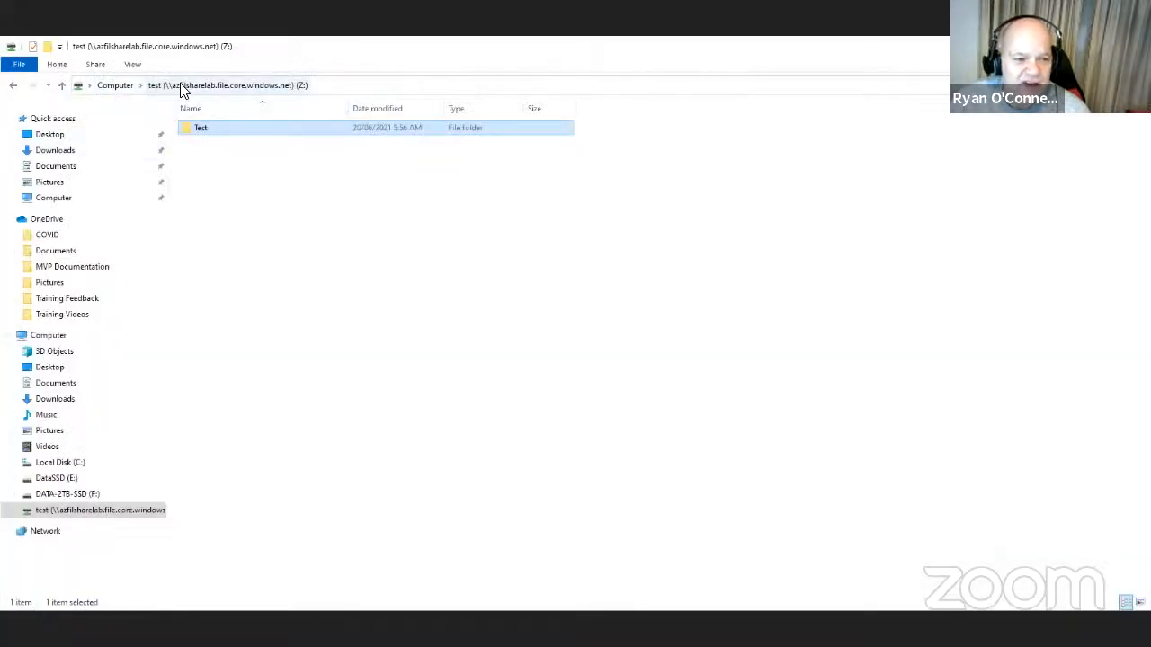
double_click(200, 129)
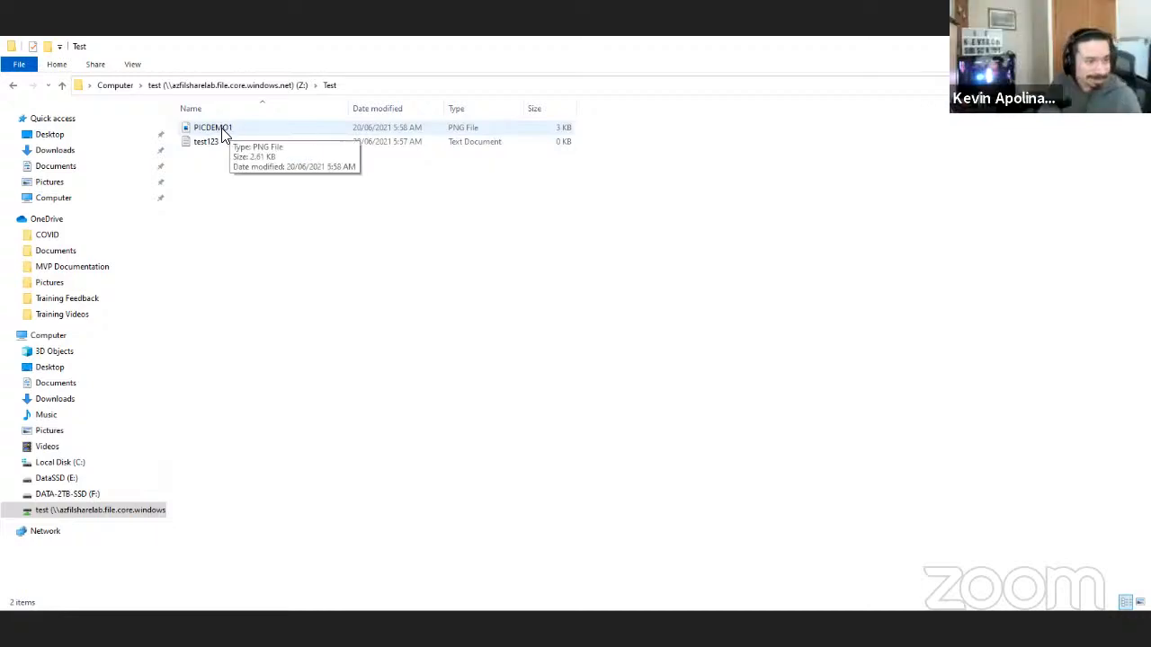
left_click(224, 133)
double_click(225, 133)
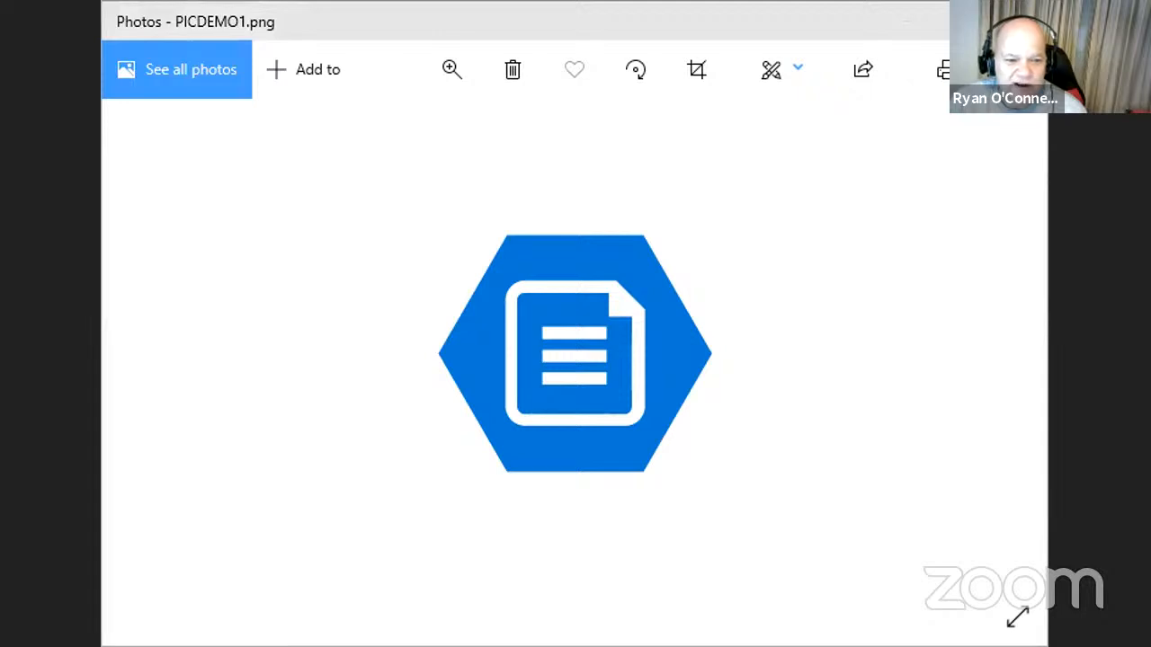
left_click(960, 562)
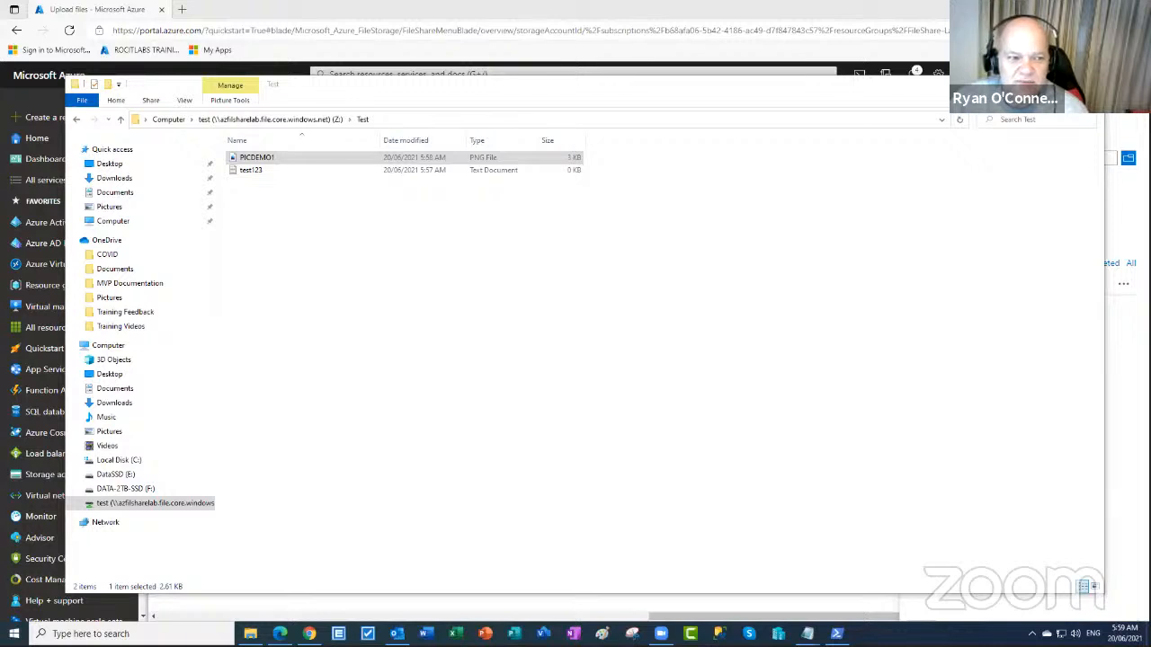
- Copy PICDEMO1.png's URL, download it and view the picture in Photos
left_click(1091, 83)
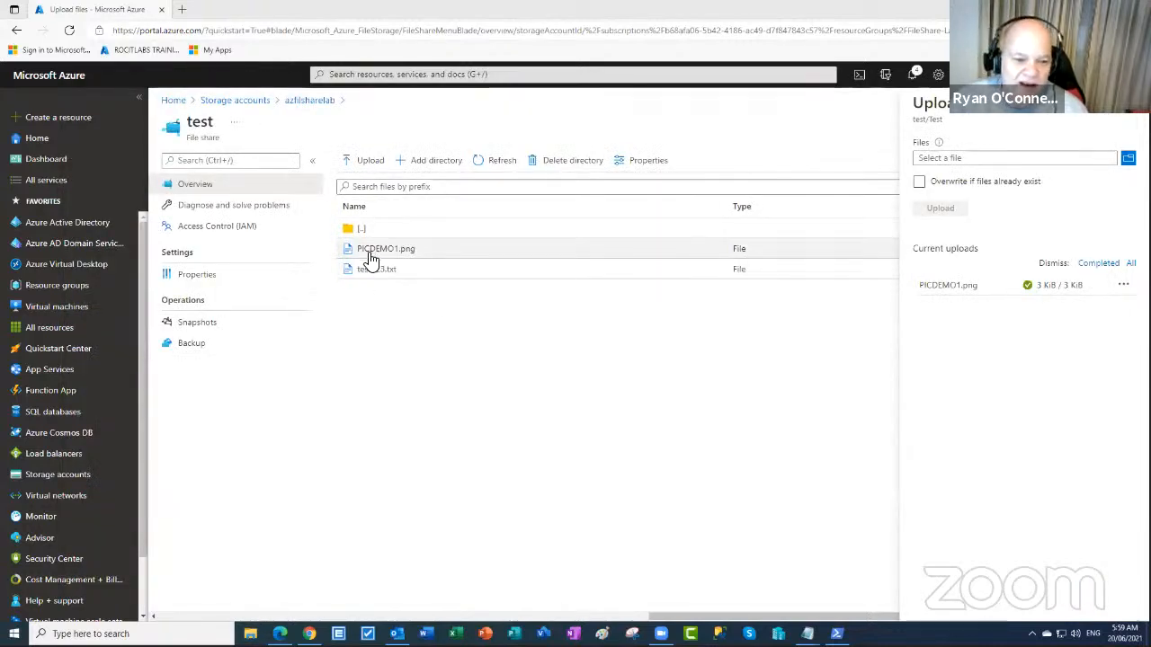
double_click(376, 252)
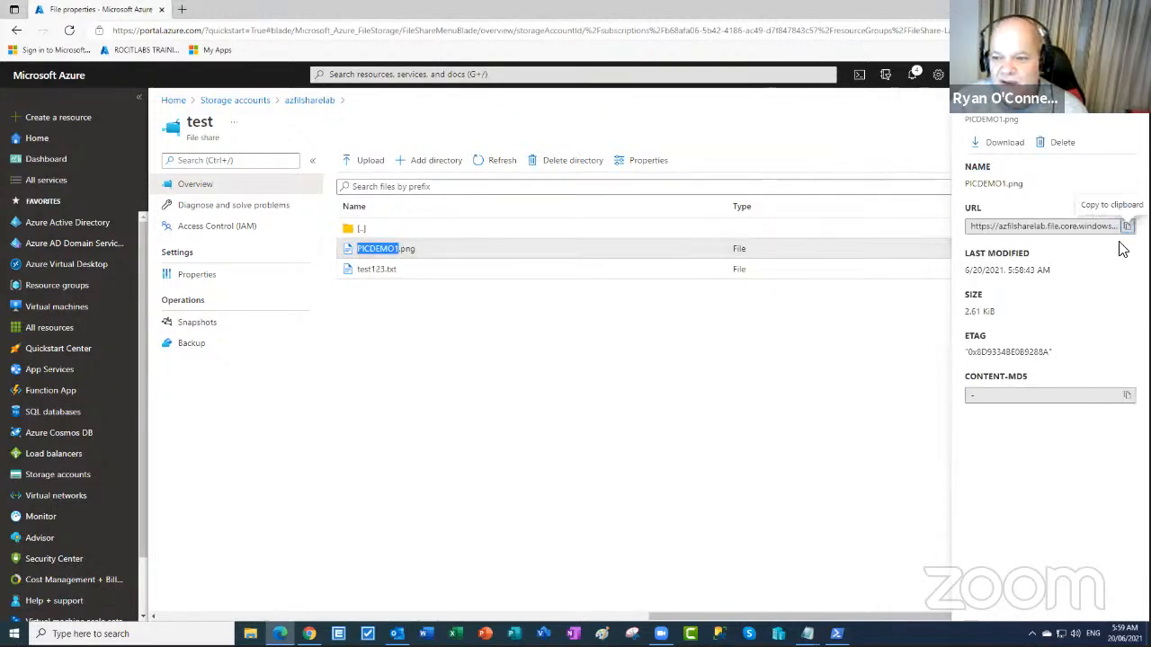
left_click(1126, 227)
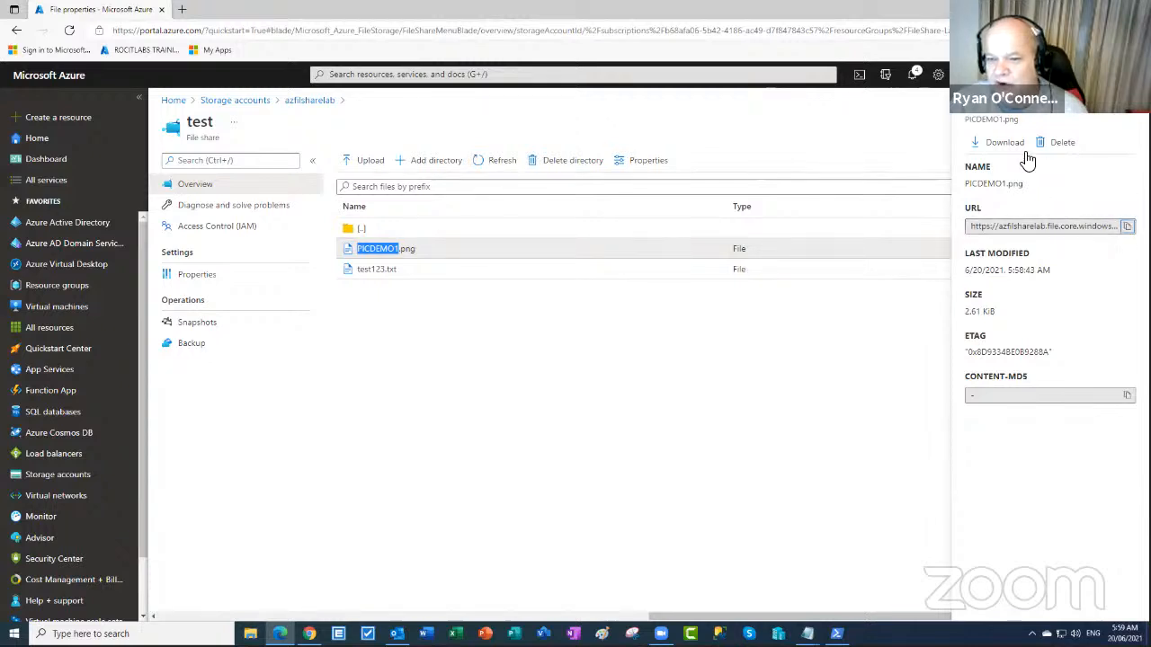
left_click(998, 144)
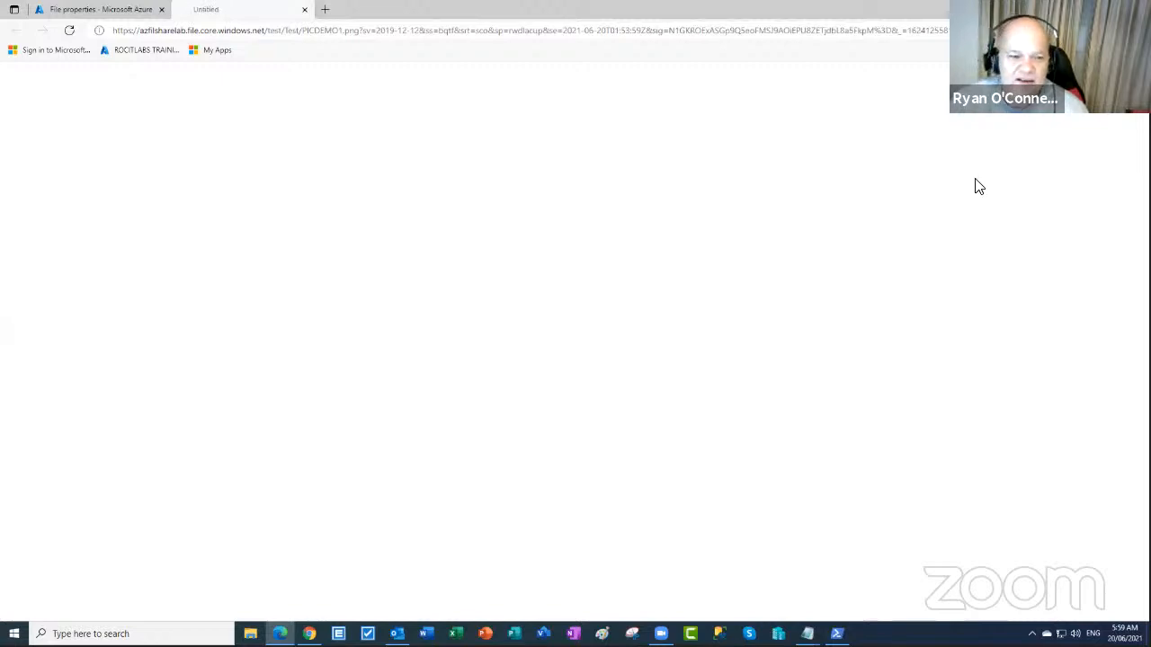
left_click(864, 85)
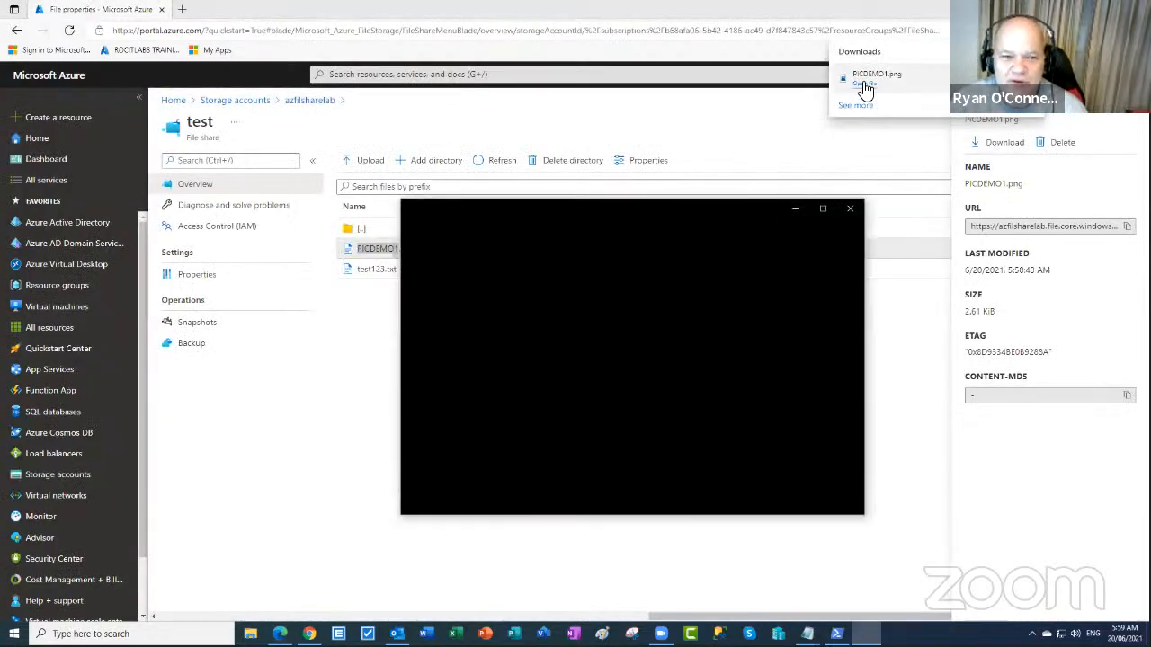
left_click_drag(678, 210, 628, 183)
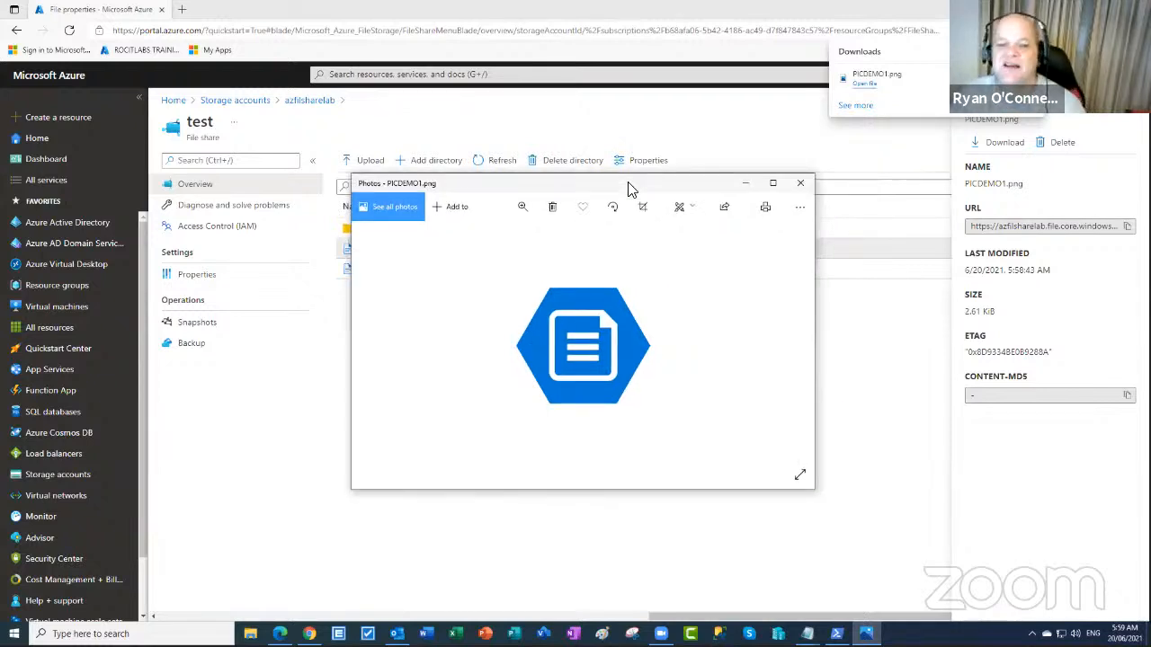
left_click(803, 184)
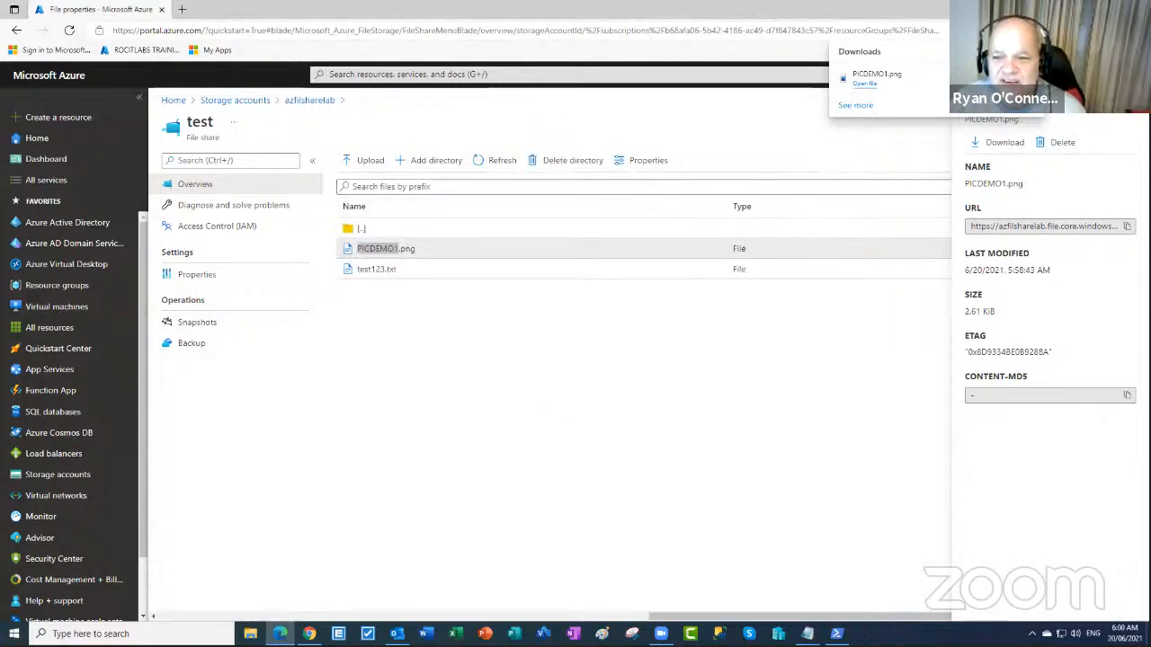
- Delete PICDEMO1.png from the Test directory of the test share
left_click(1101, 128)
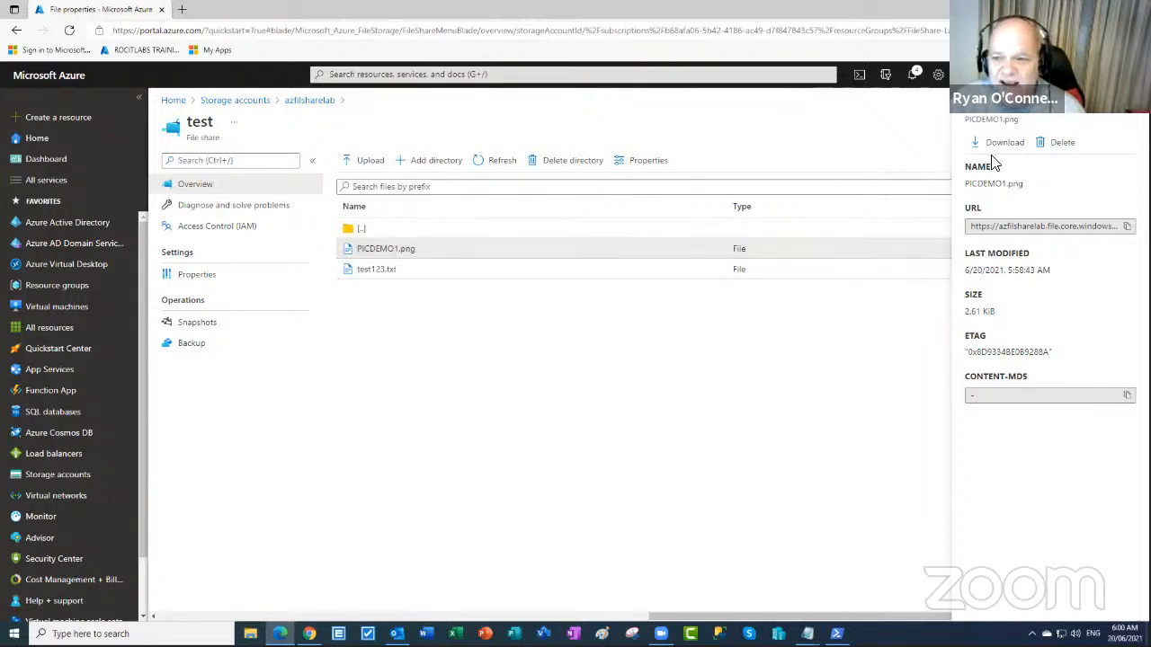
left_click(1061, 142)
left_click(944, 216)
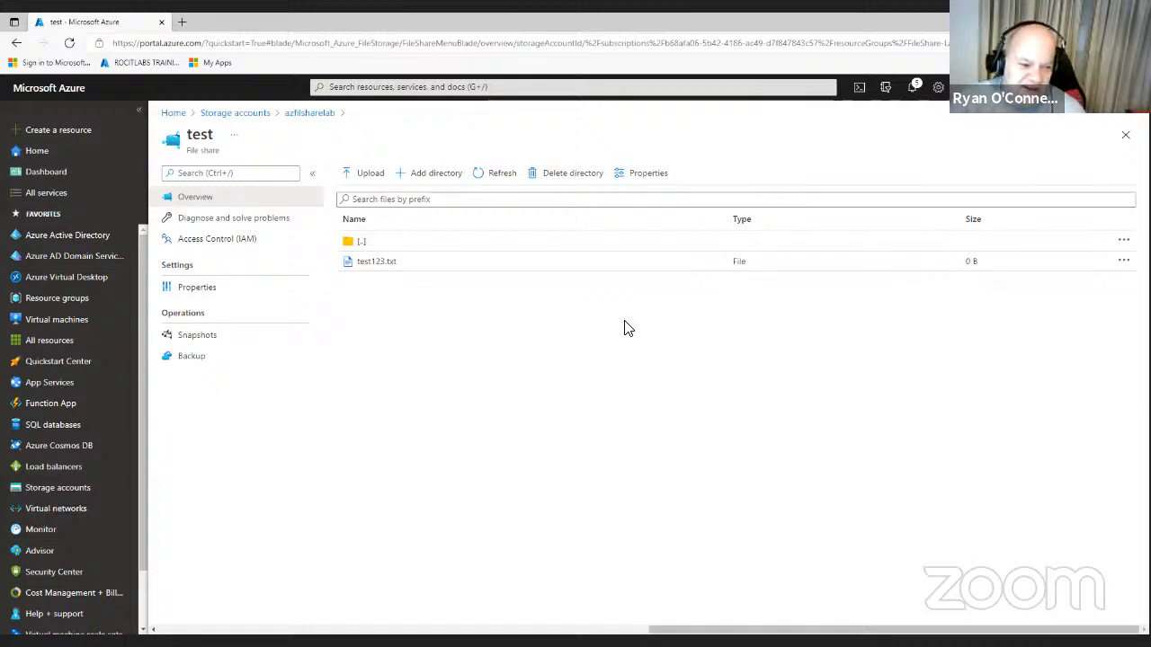
- Start a new virtual machine form and keep WIN11 - Gen1 as its image
left_click(76, 325)
left_click(204, 180)
left_click(202, 196)
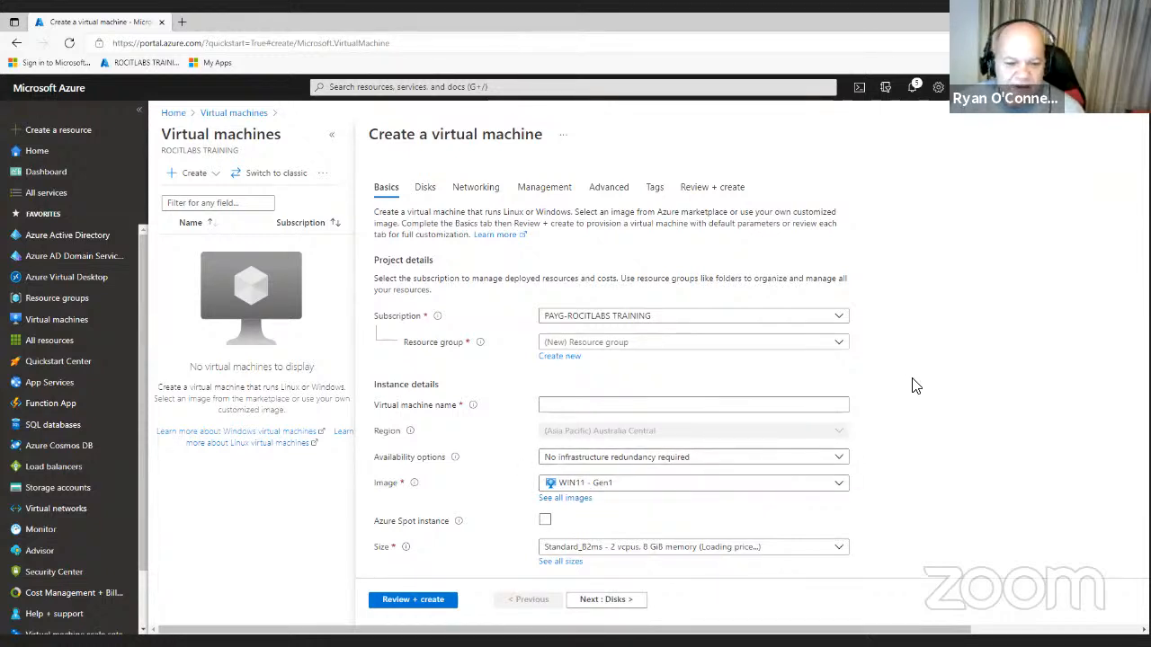
left_click(845, 490)
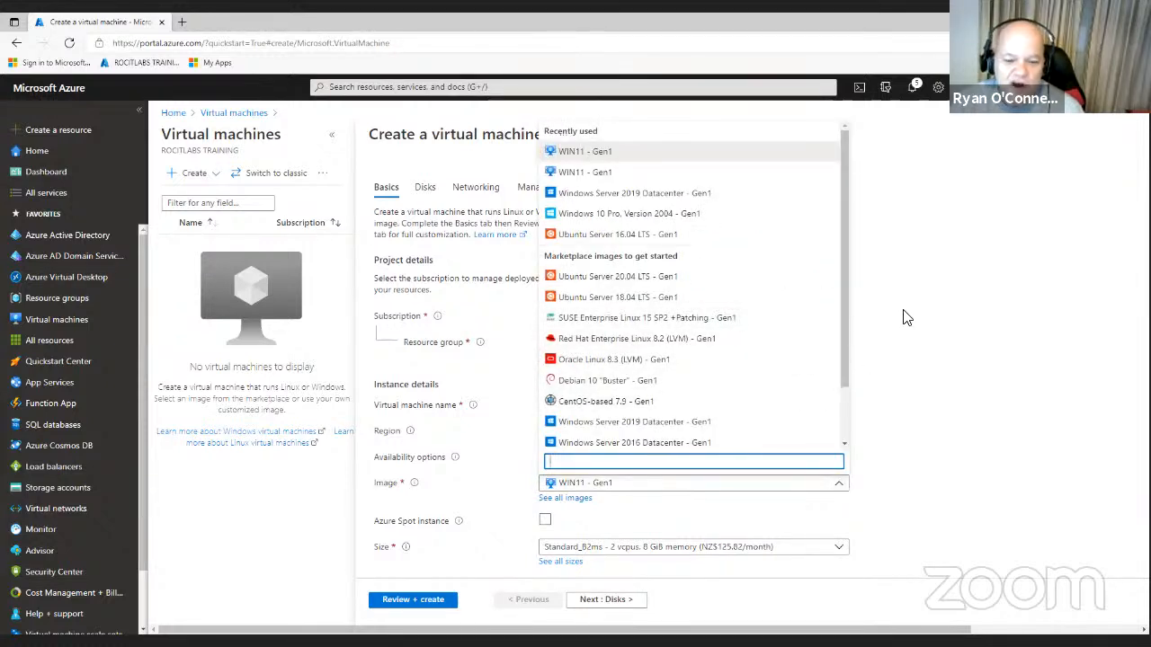
left_click_drag(842, 305, 861, 400)
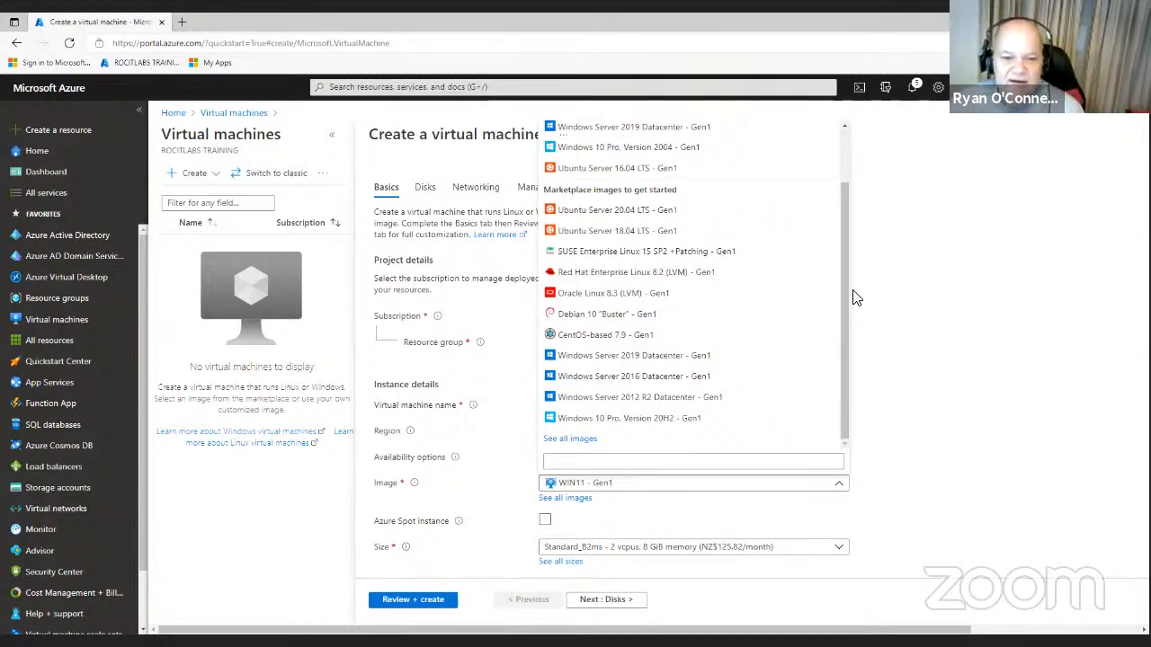
left_click(976, 203)
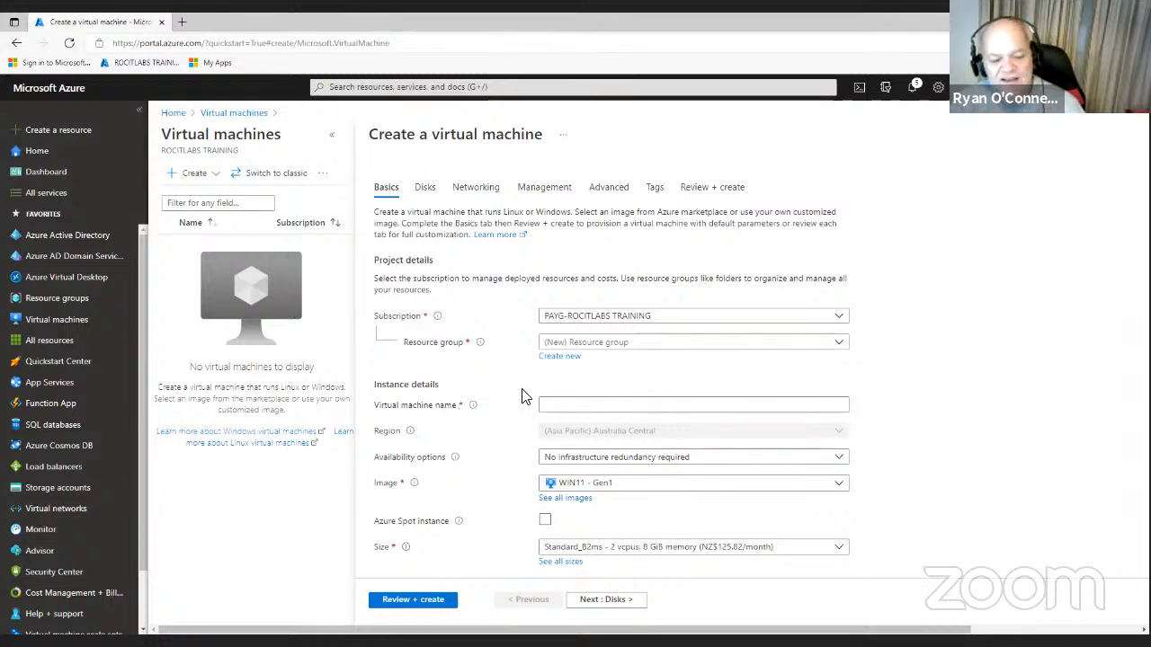
- Open the win11vhdlab storage account overview, then switch to Hyper-V Manager
left_click(79, 496)
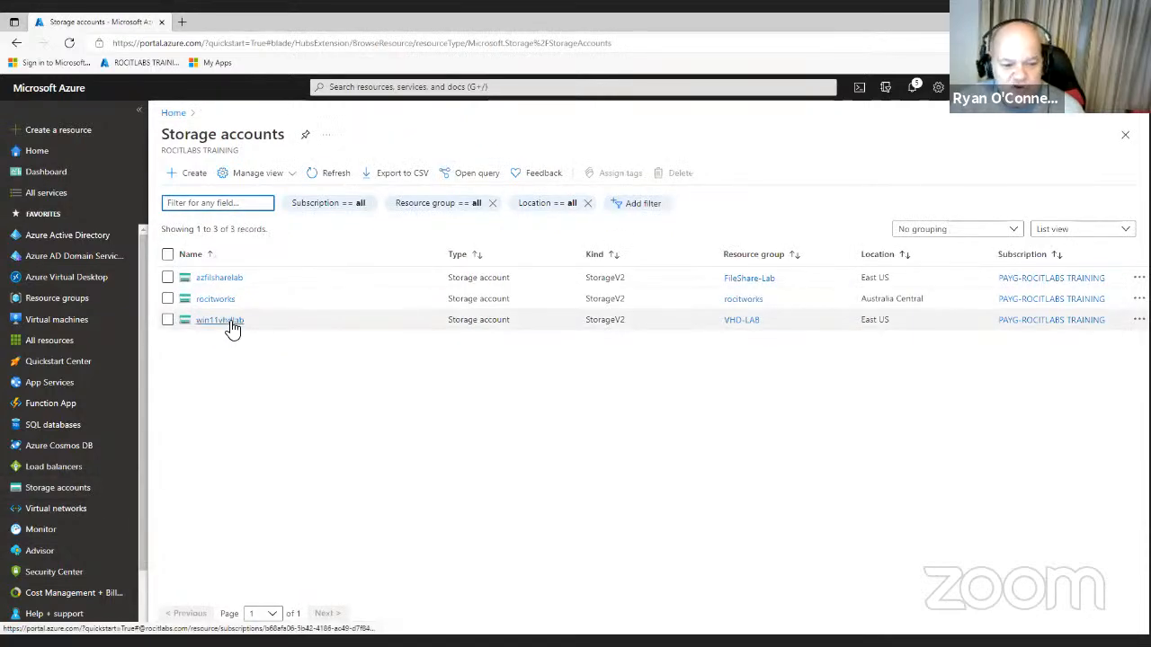
left_click(232, 324)
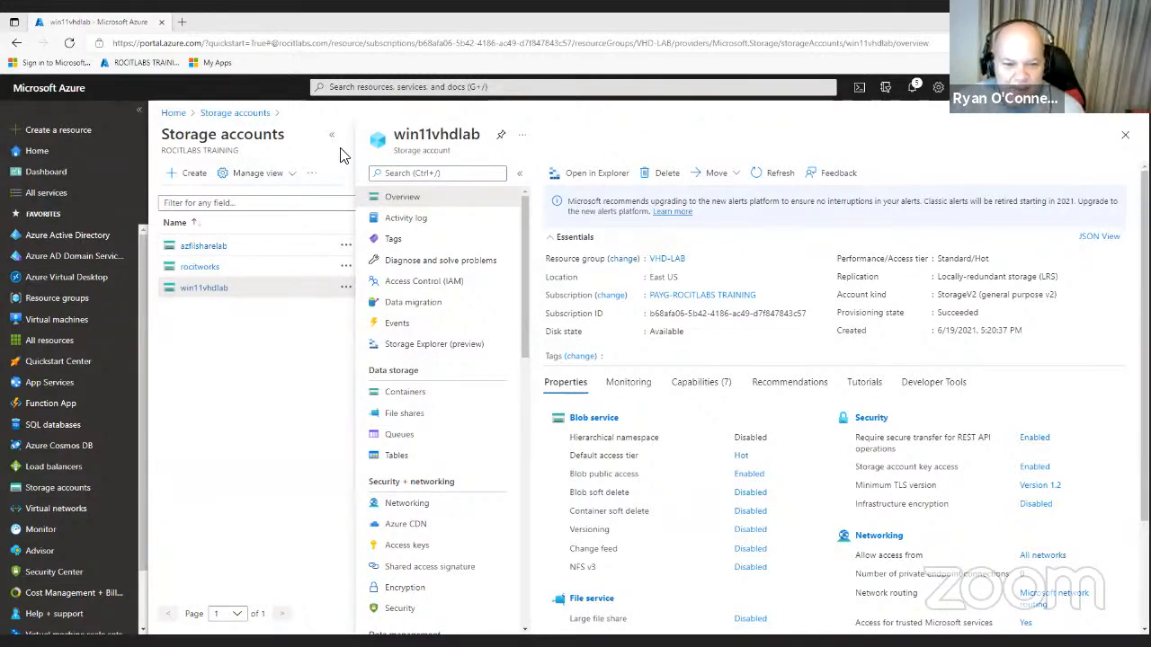
key("alt+Tab")
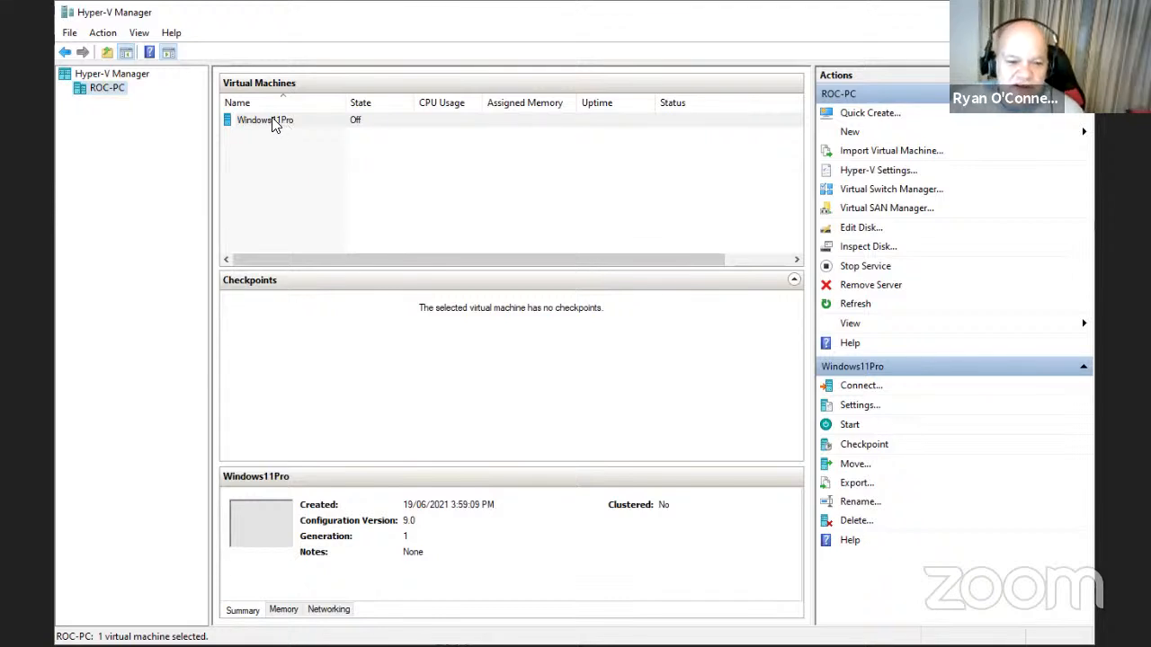
- Launch Edit Disk on the ROC-PC host to open the Edit Virtual Hard Disk Wizard
left_click(274, 124)
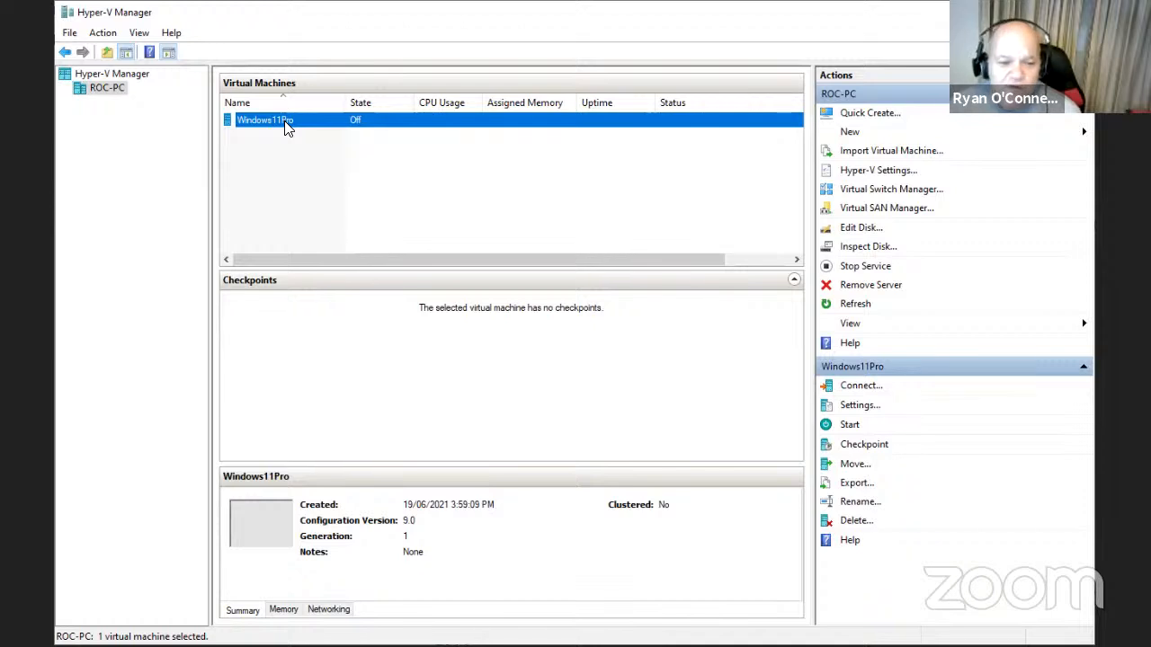
left_click(101, 92)
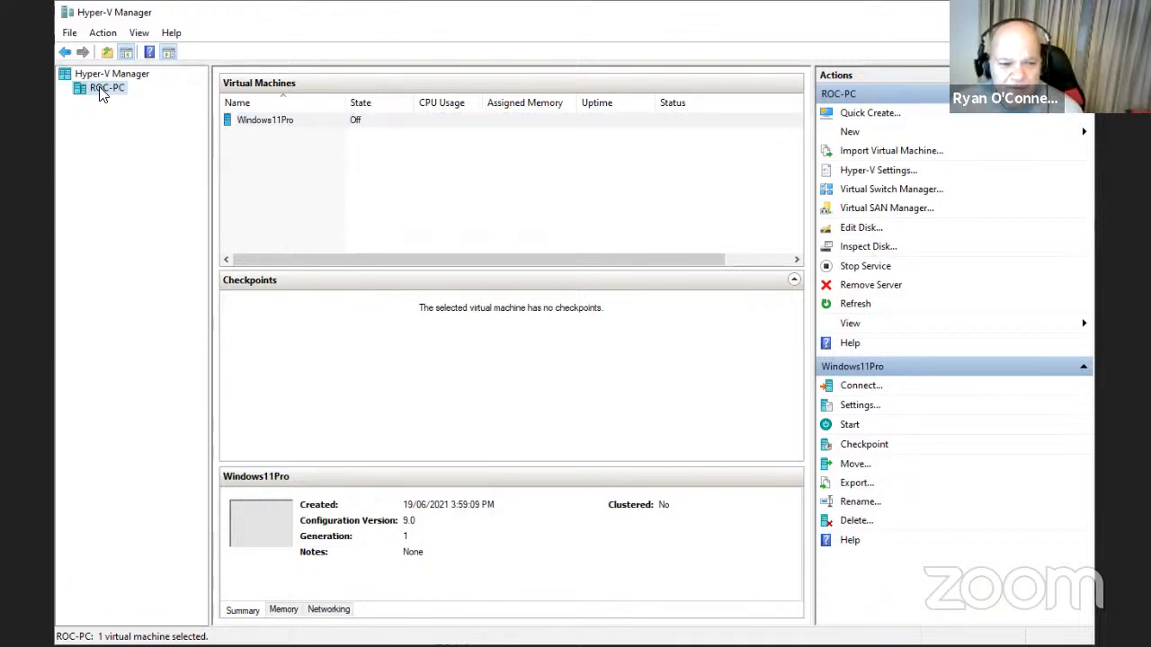
right_click(102, 90)
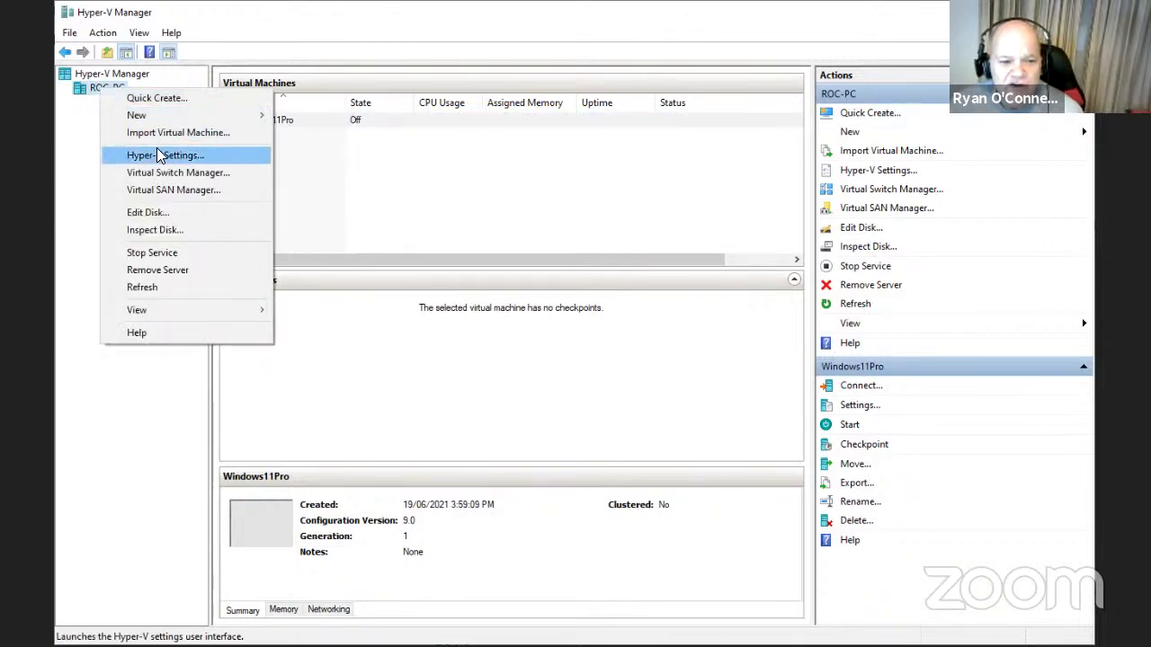
left_click(171, 216)
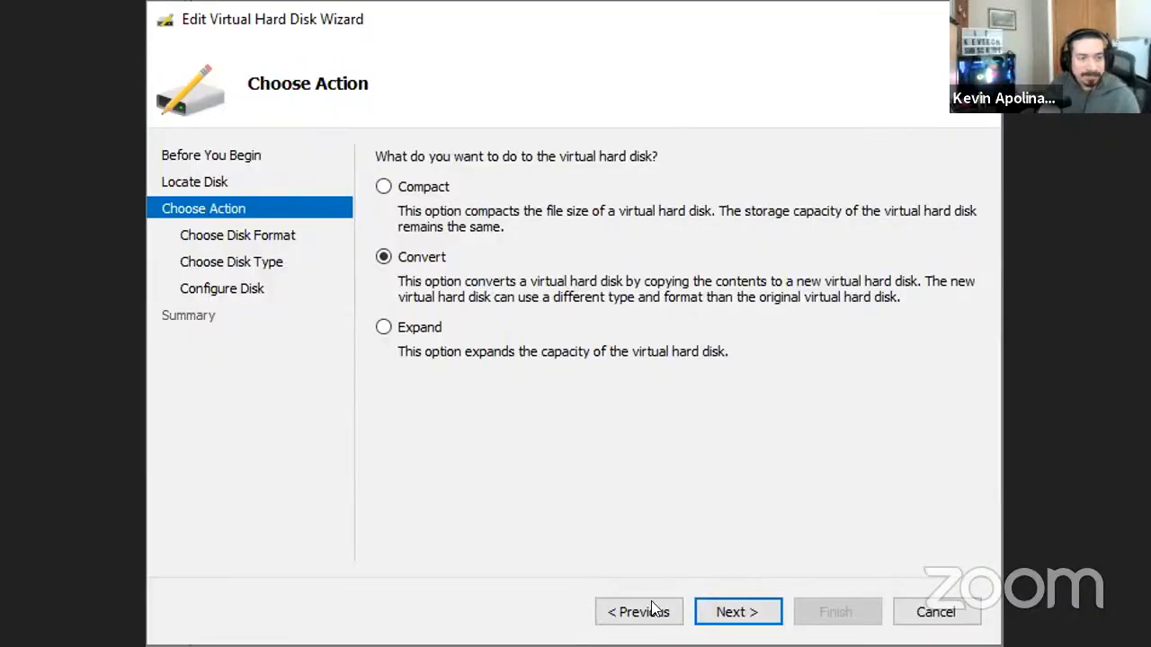
- Select Windows11Pro.vhdx as the disk to edit in the wizard
left_click(642, 612)
left_click(642, 611)
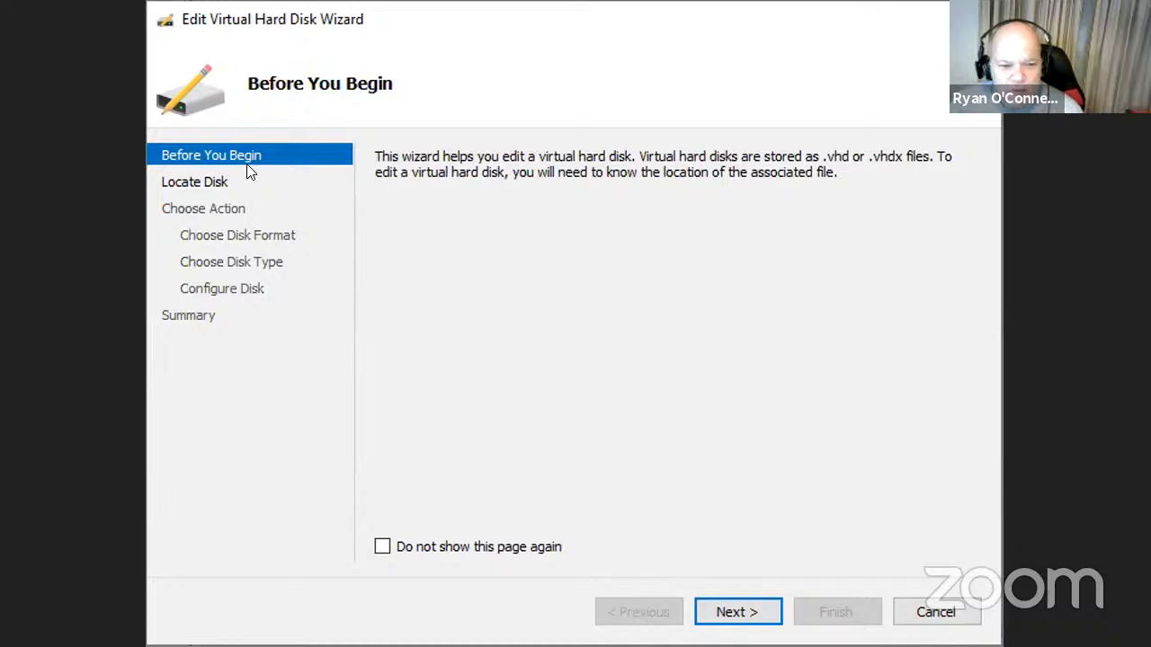
left_click(743, 614)
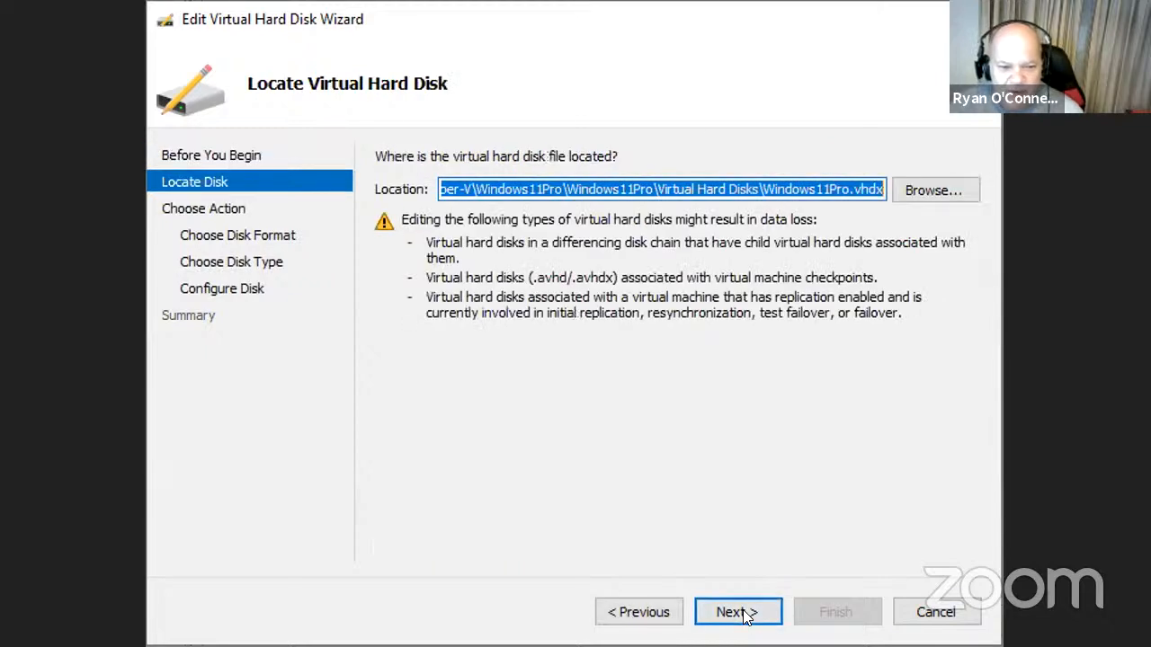
left_click(935, 190)
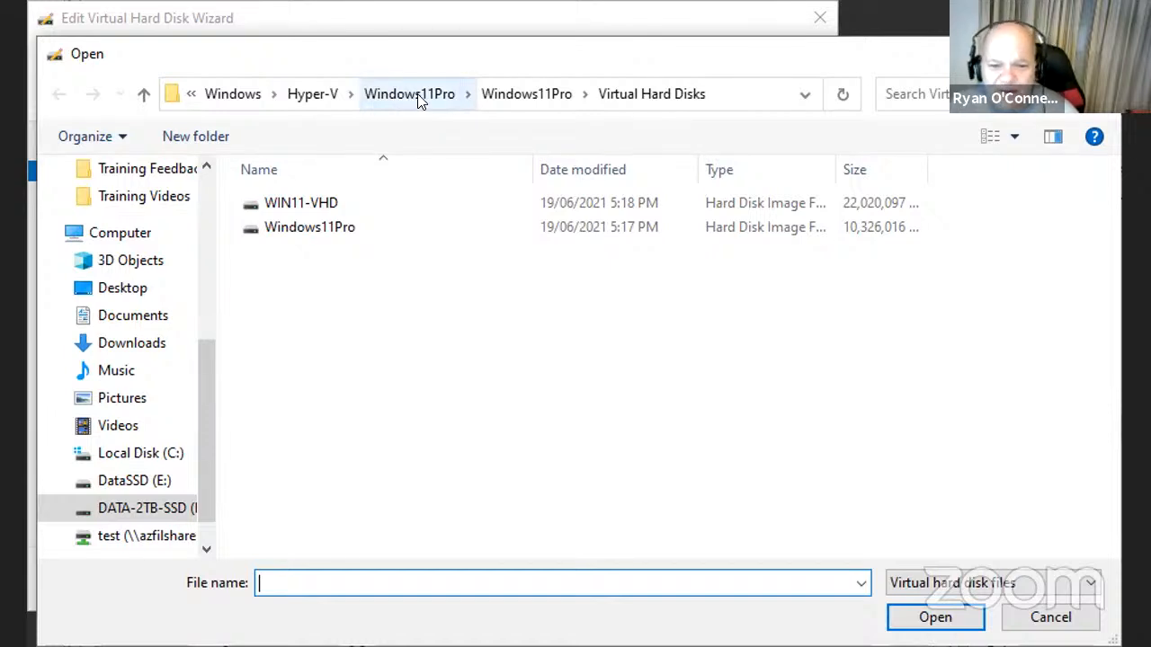
left_click(337, 237)
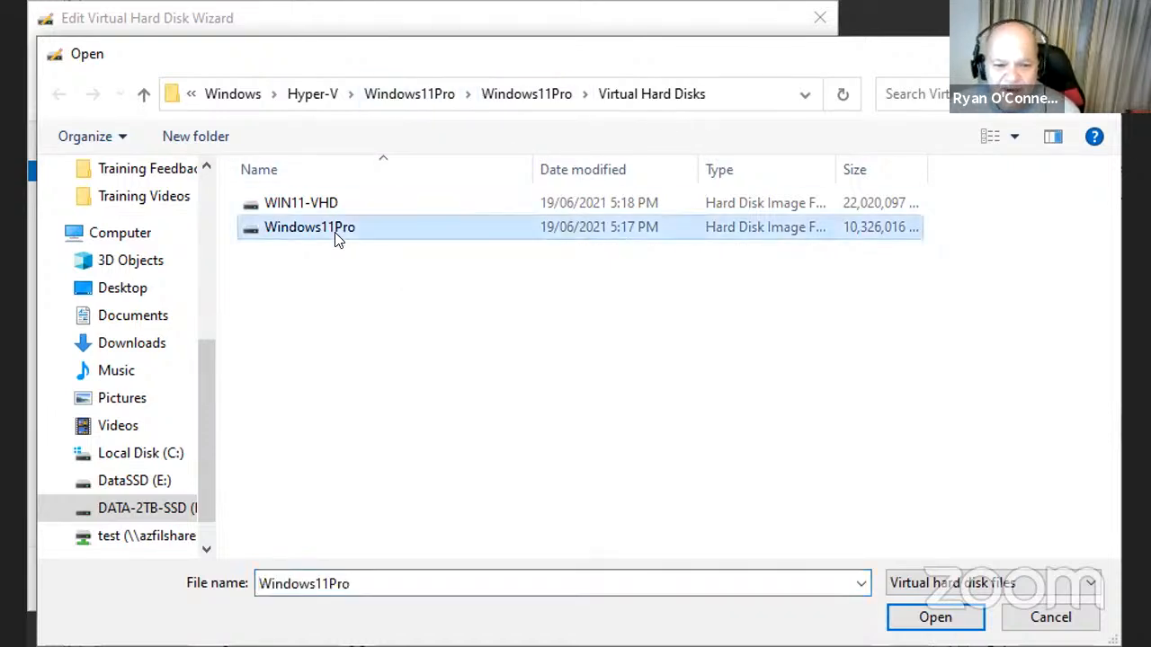
left_click(935, 617)
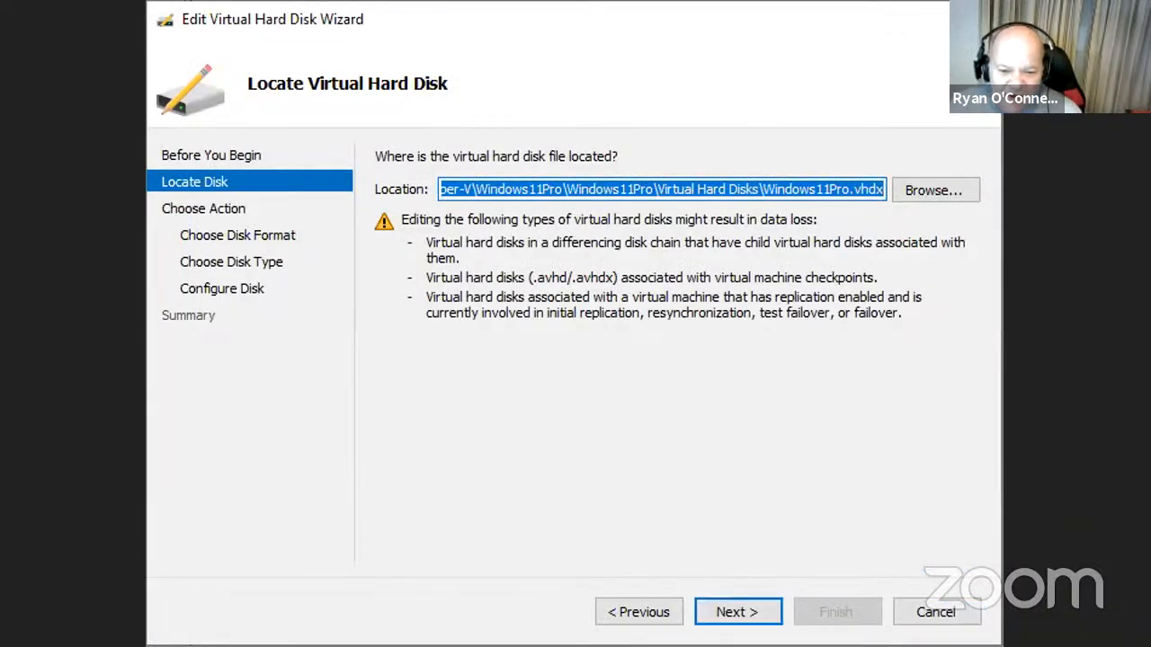
left_click(750, 613)
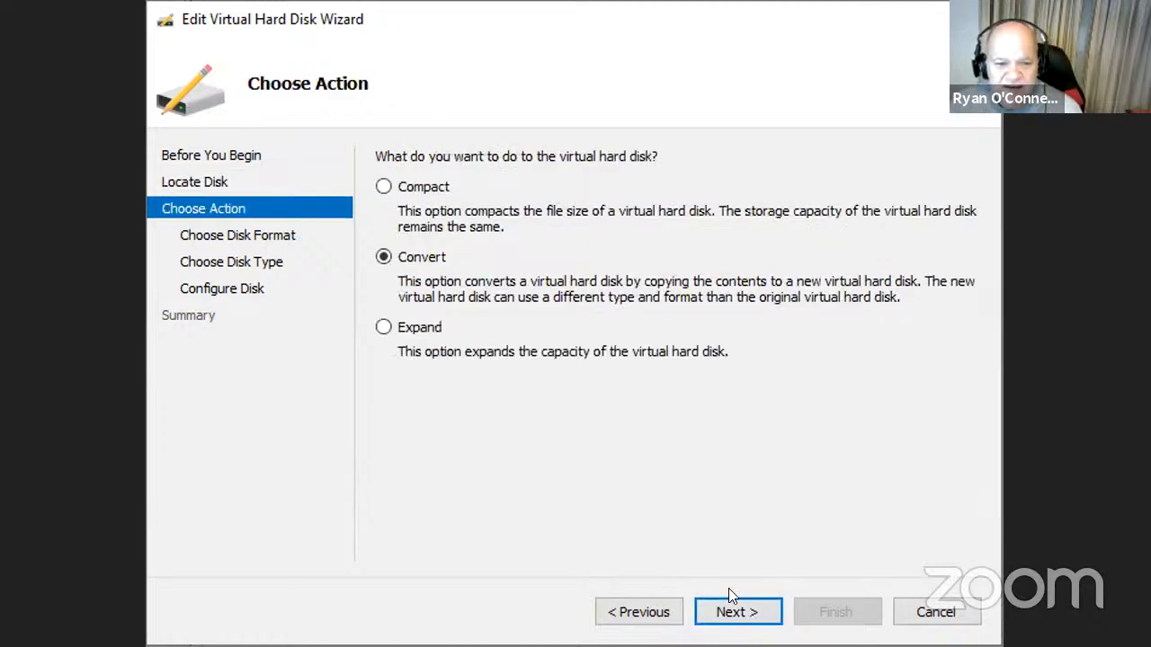
- Choose to convert the disk to VHD format with a fixed size
left_click(757, 615)
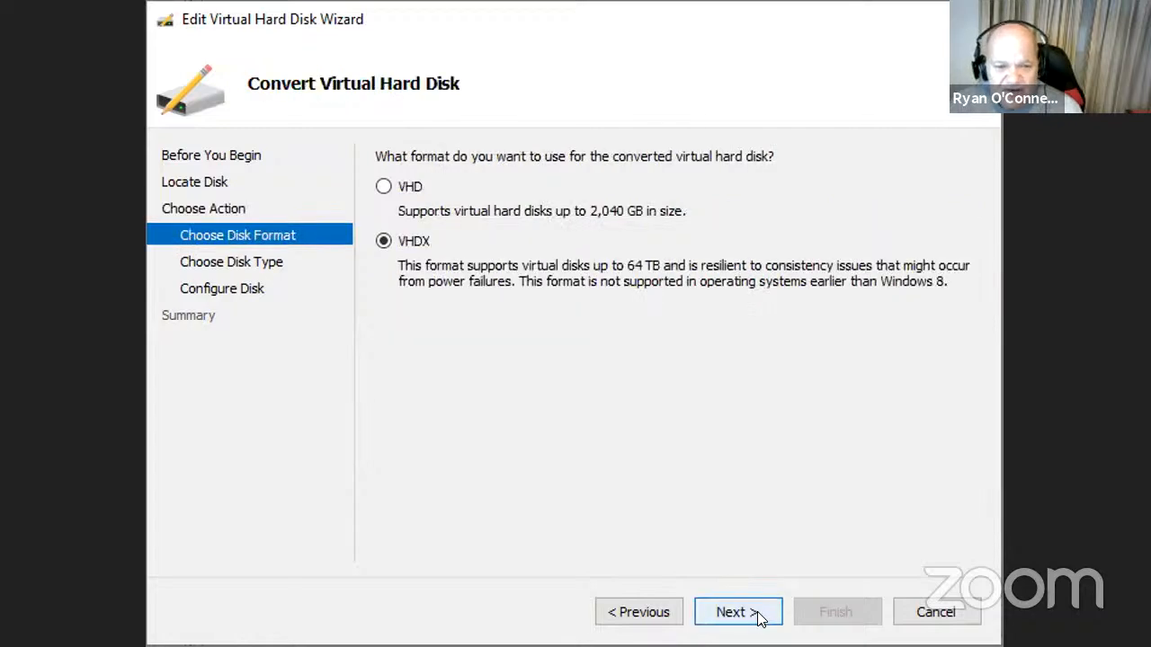
left_click(386, 186)
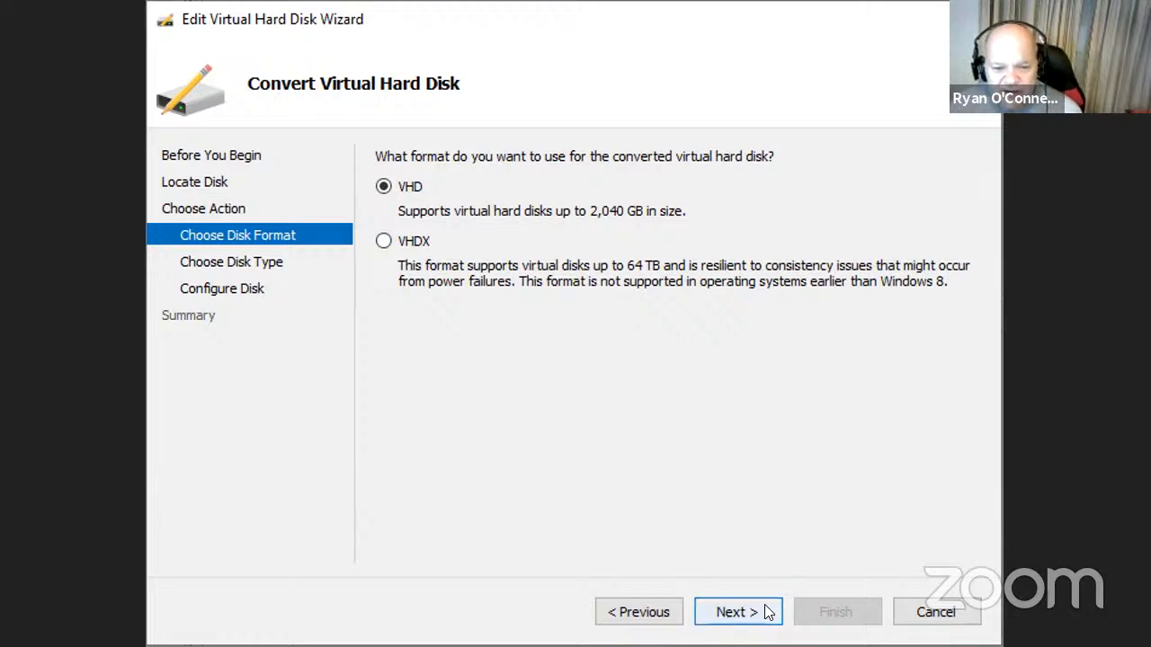
left_click(739, 615)
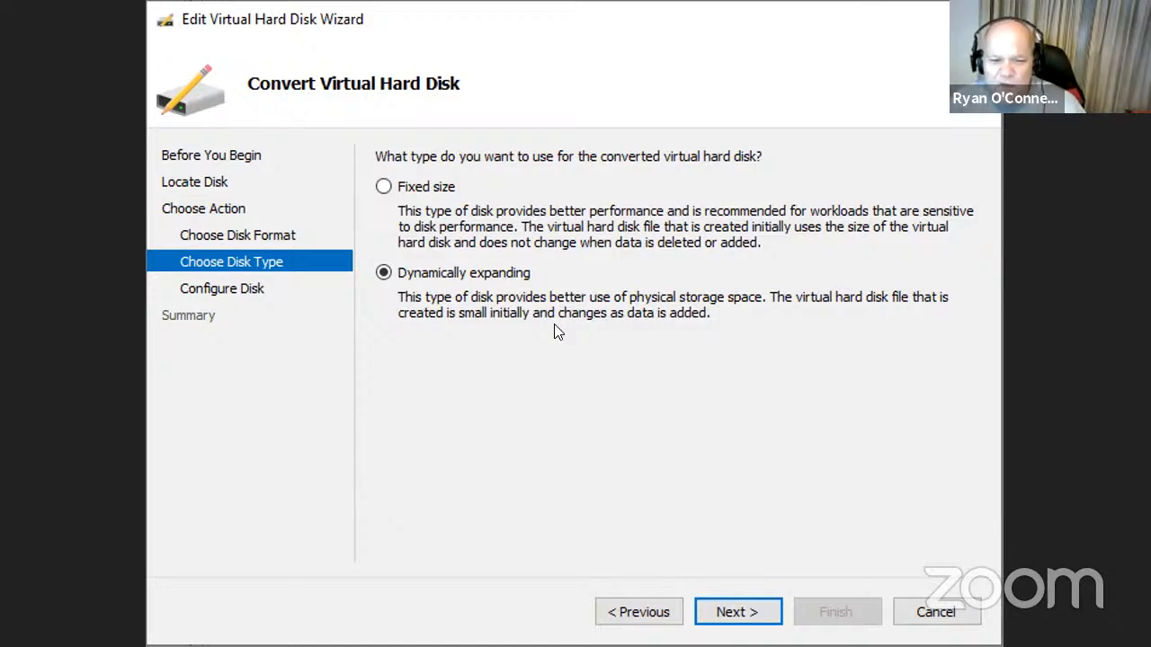
left_click(392, 187)
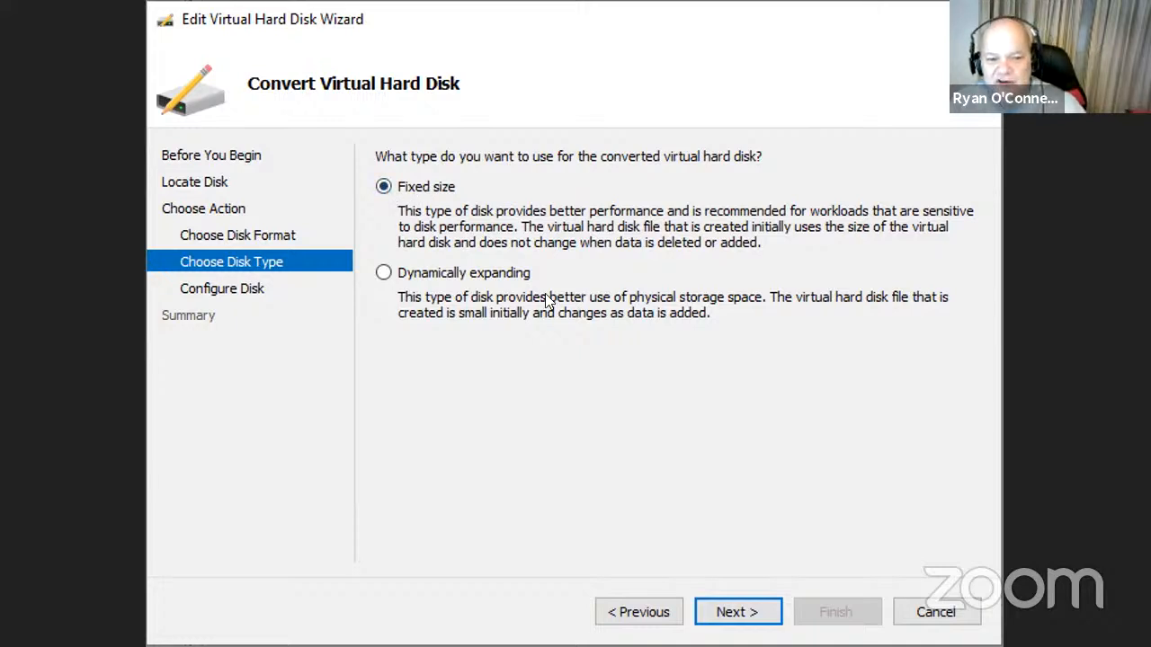
left_click(738, 613)
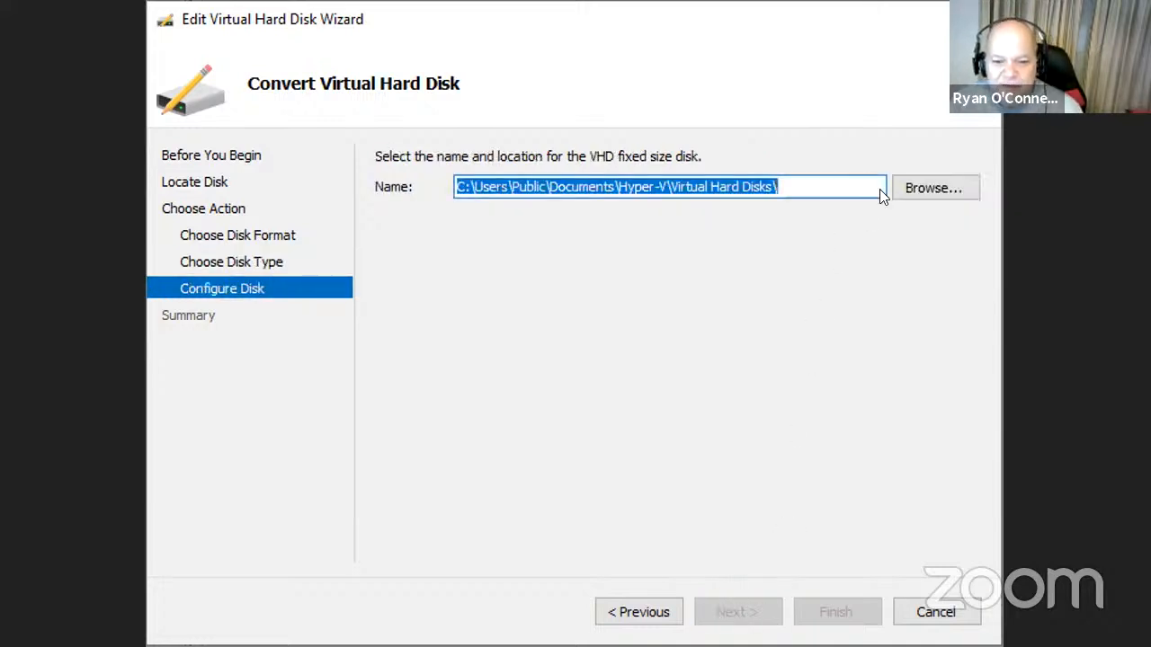
- Save the converted disk as WINVHD in F:\ProgramData\...\Windows11Pro\Virtual Hard Disks
left_click(924, 188)
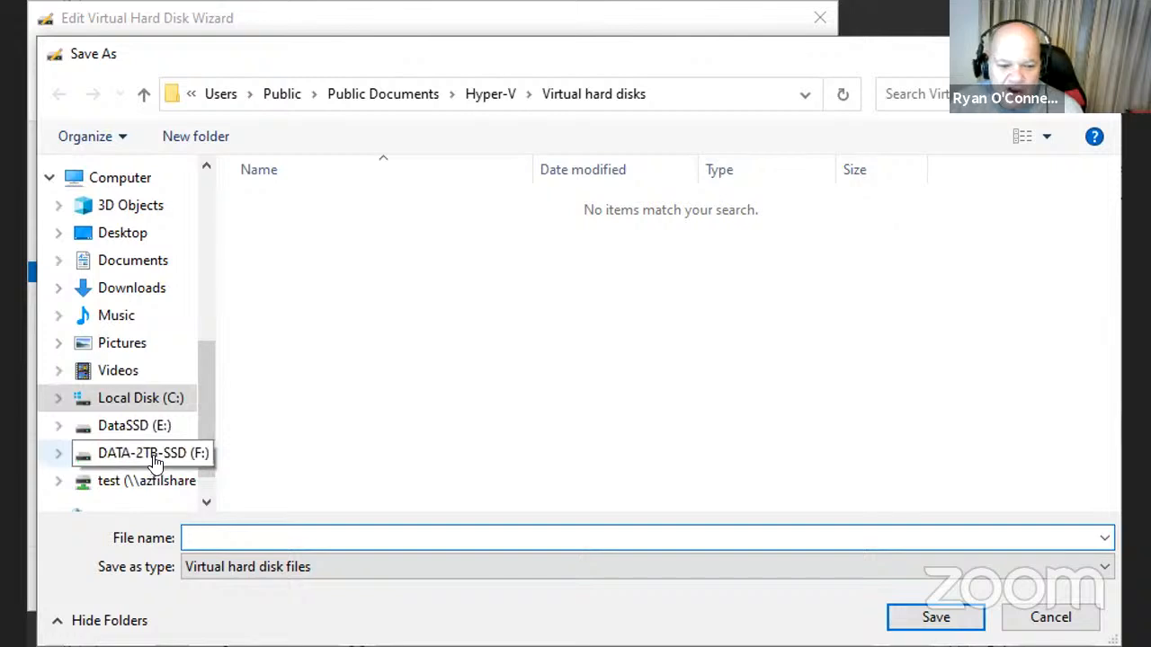
left_click(130, 463)
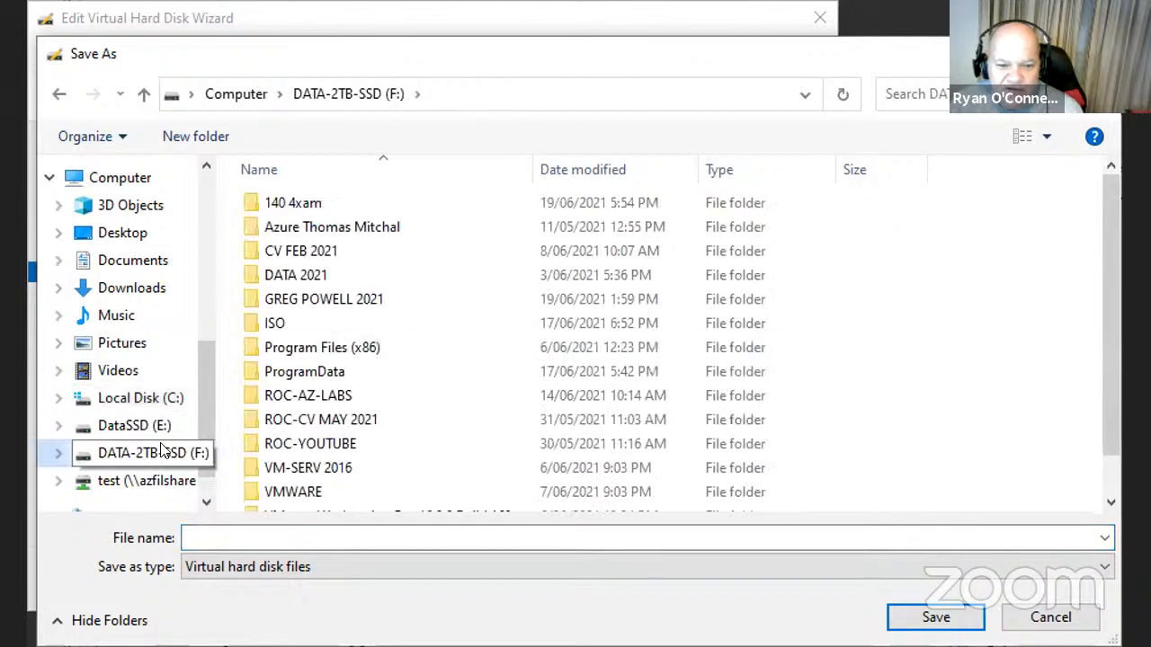
double_click(292, 376)
double_click(297, 213)
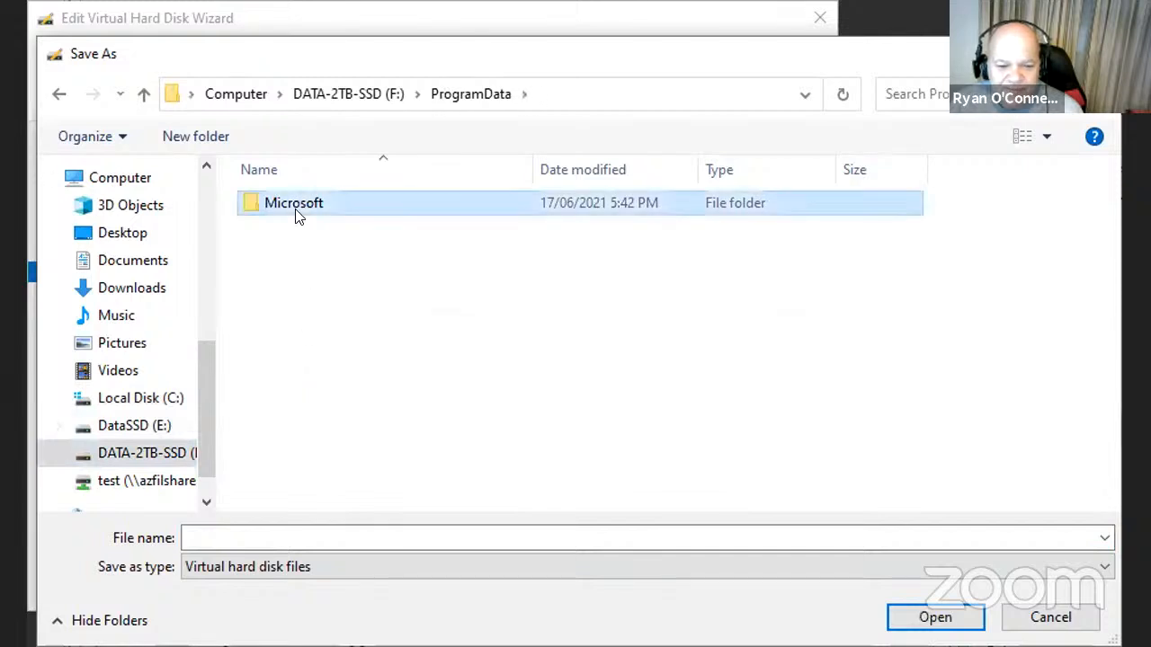
left_click(296, 212)
double_click(297, 208)
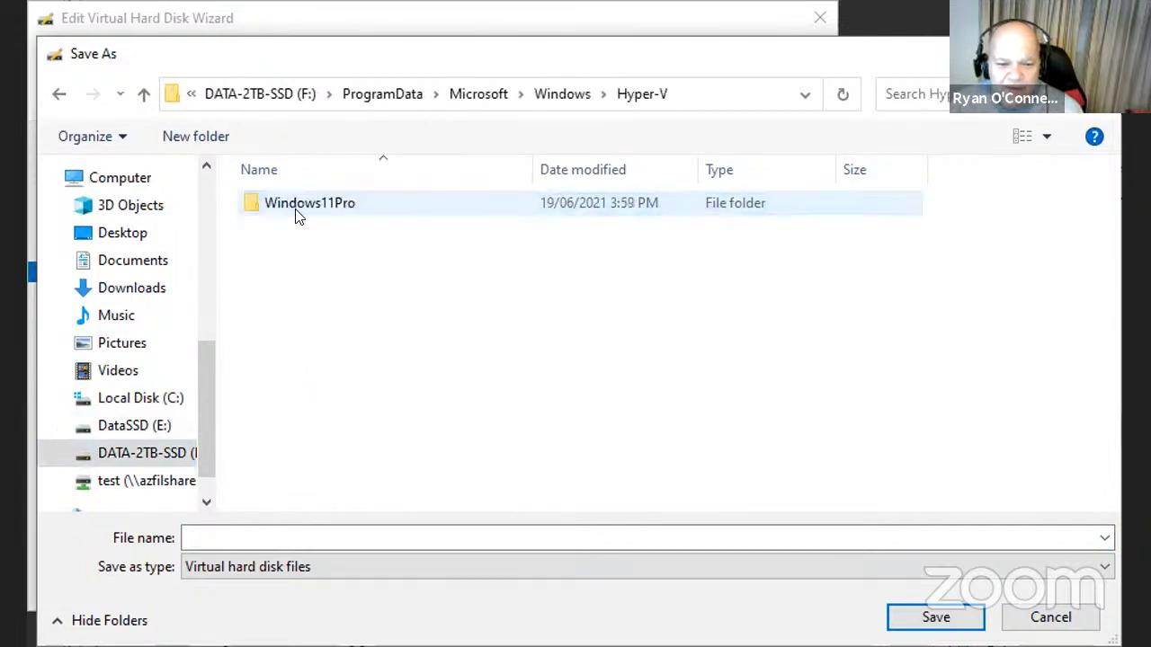
double_click(296, 208)
double_click(296, 208)
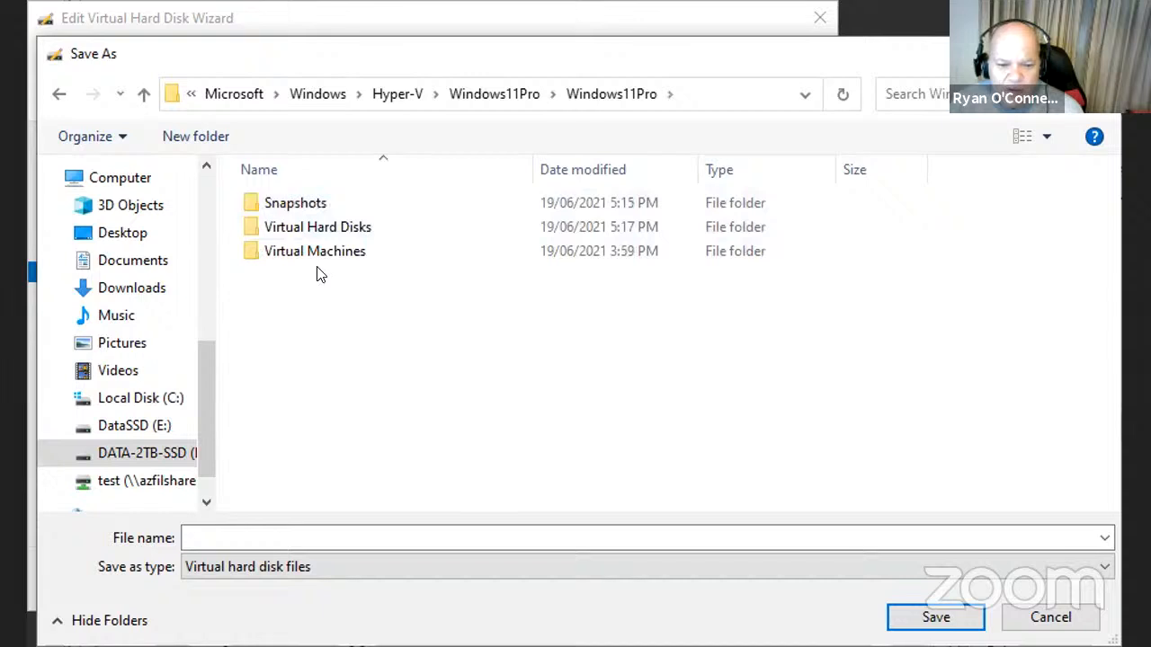
double_click(329, 231)
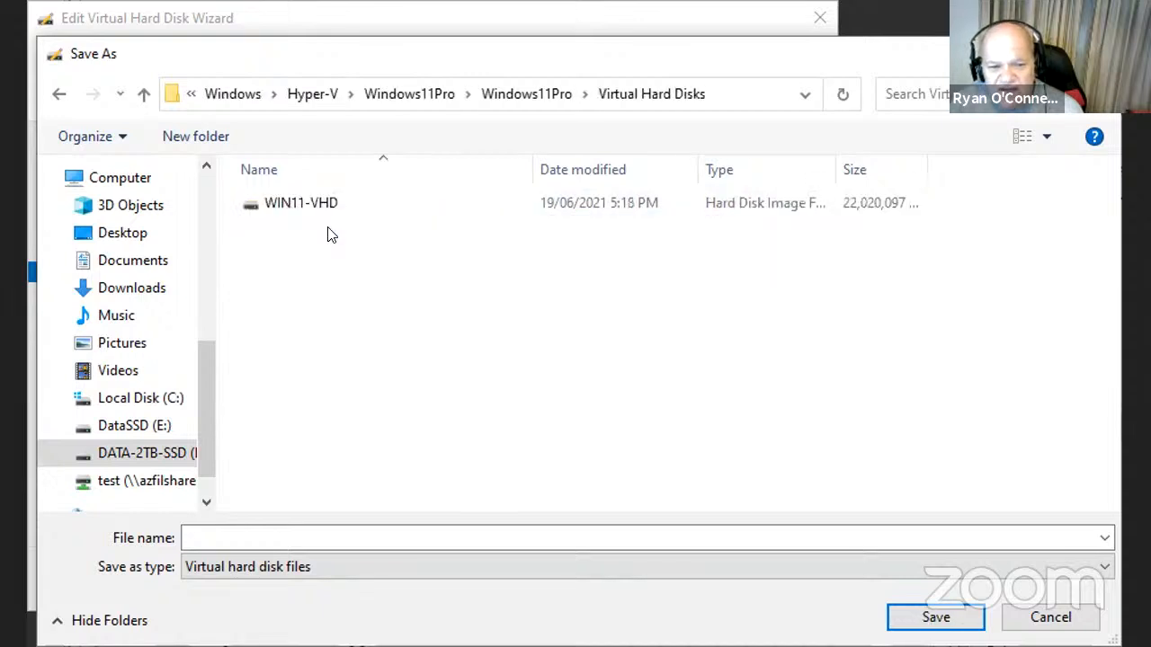
left_click(309, 530)
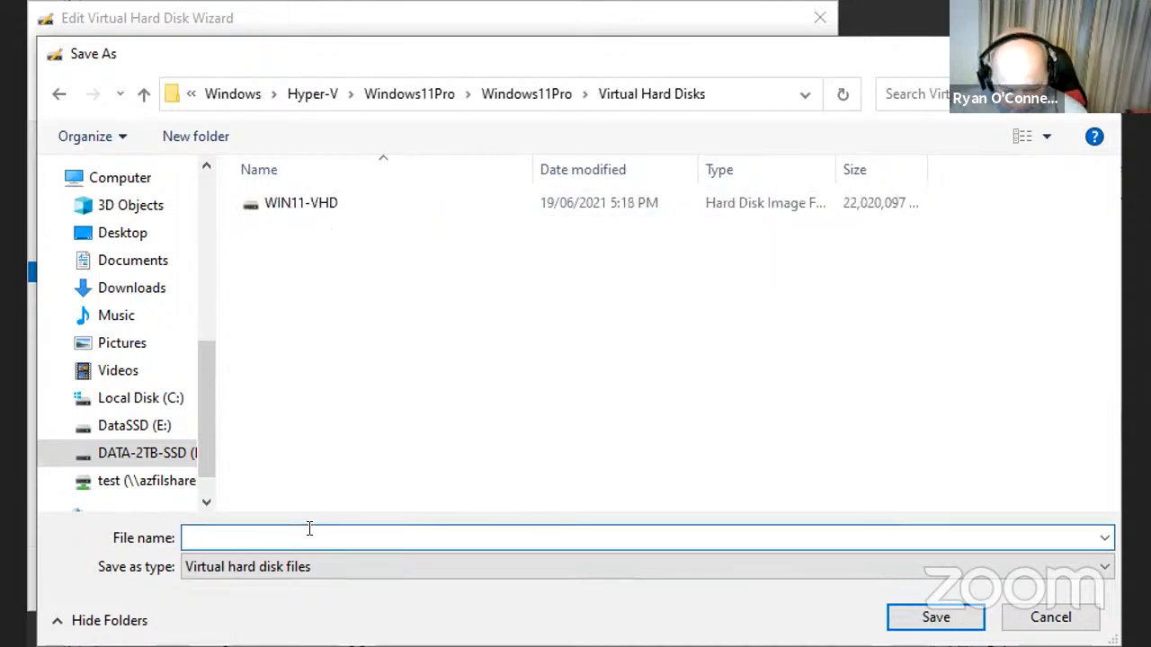
type("WINVHD")
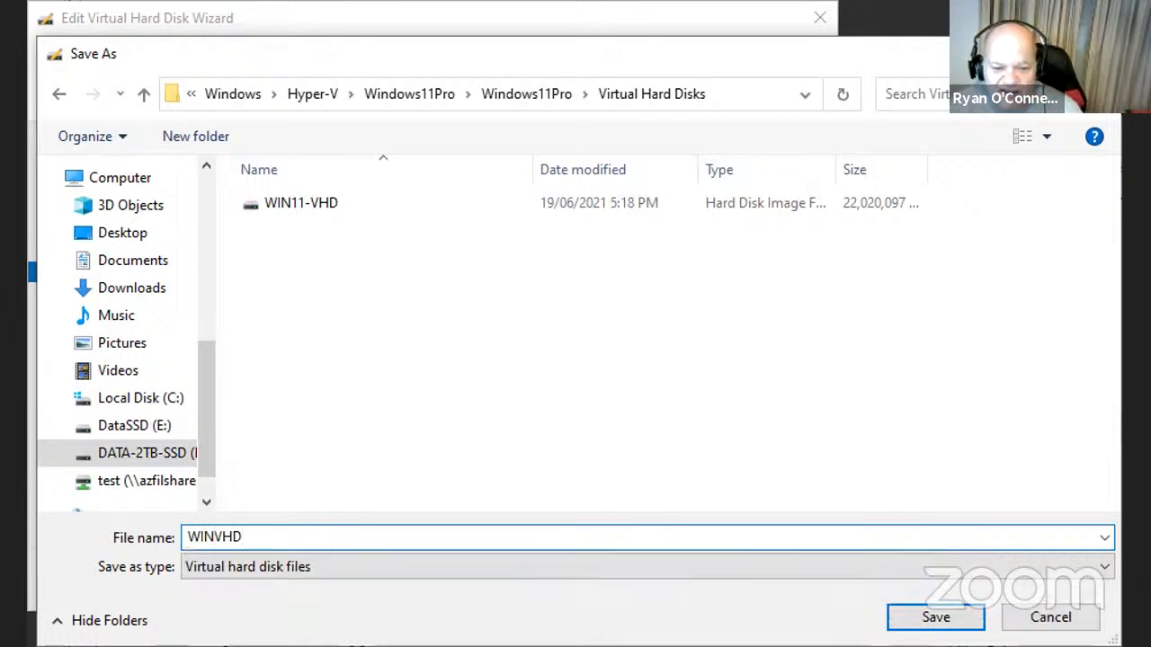
left_click(935, 620)
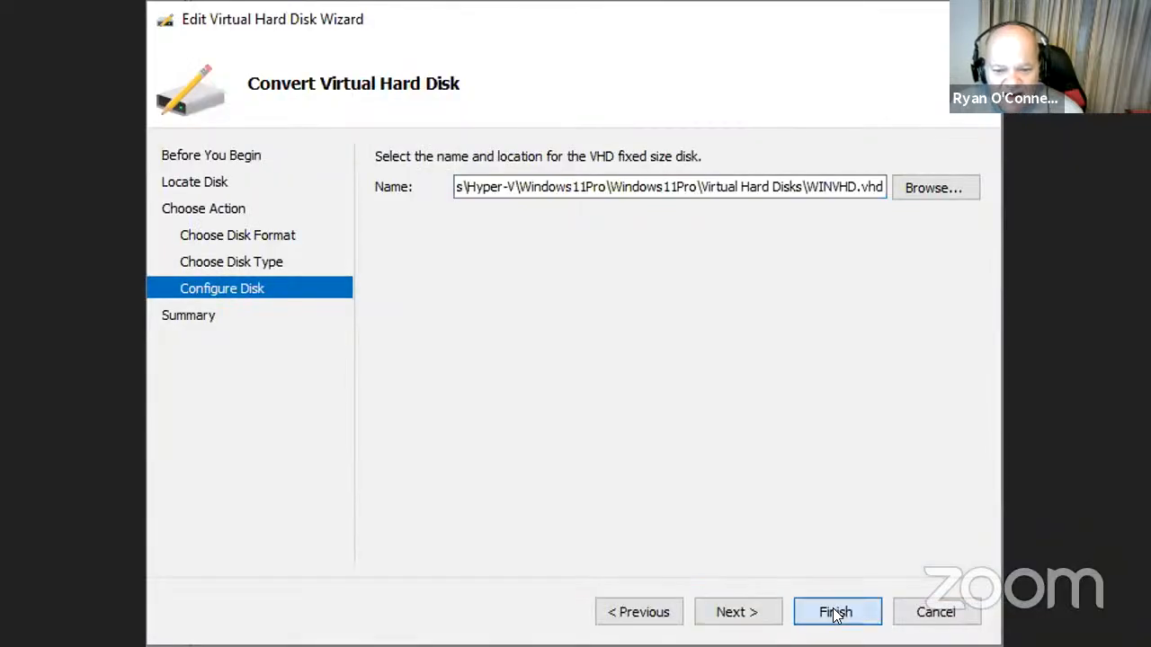
left_click(835, 613)
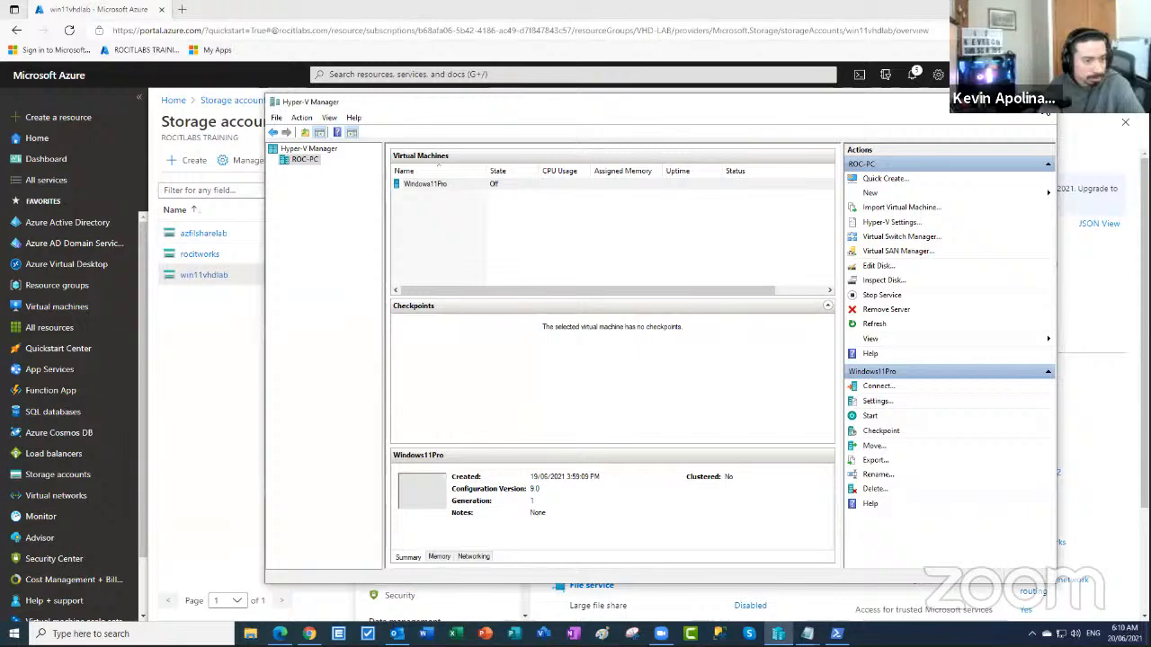
- Confirm win11vhdlab has no file shares, then open the azfilsharelab storage account overview
left_click(980, 102)
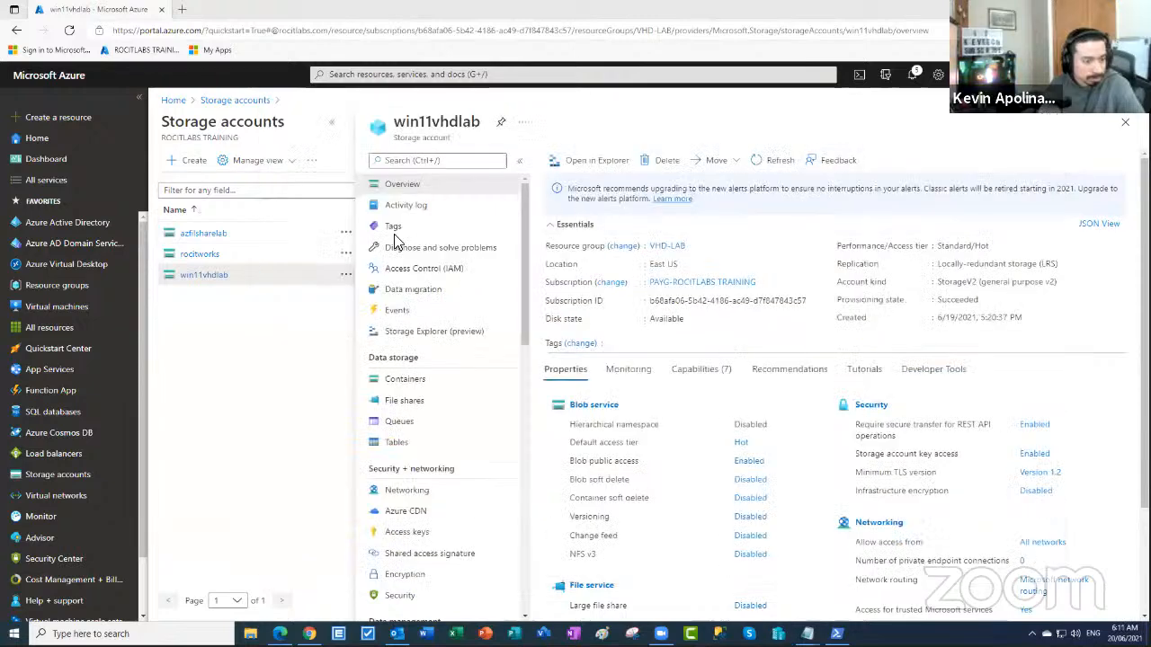
left_click(219, 275)
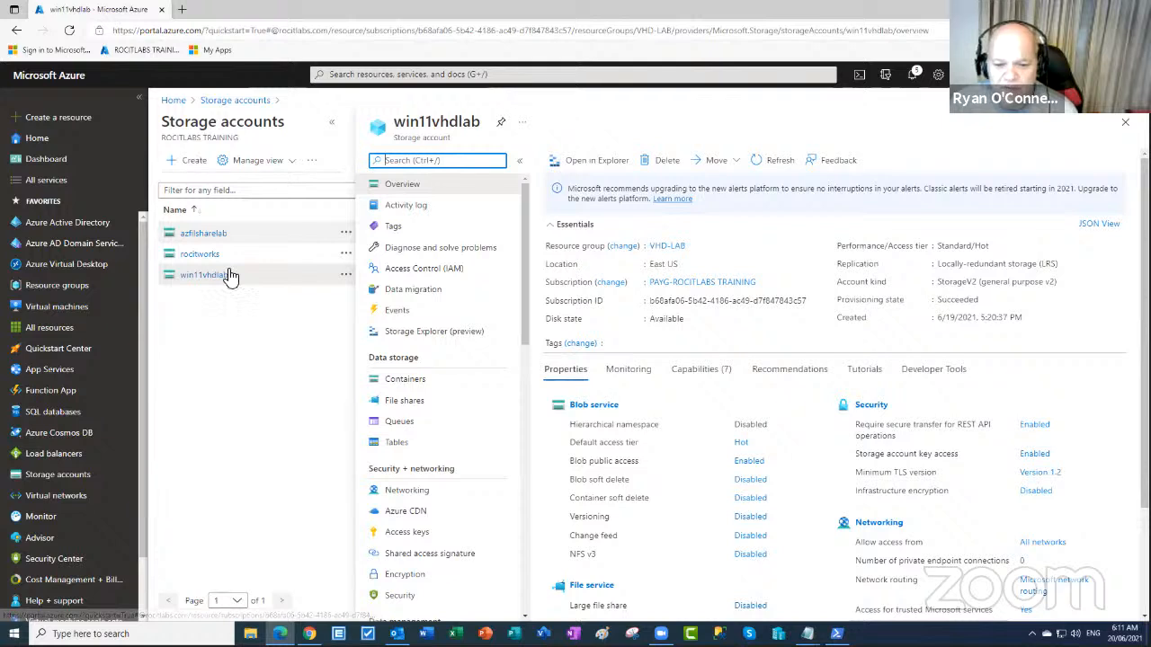
left_click(230, 275)
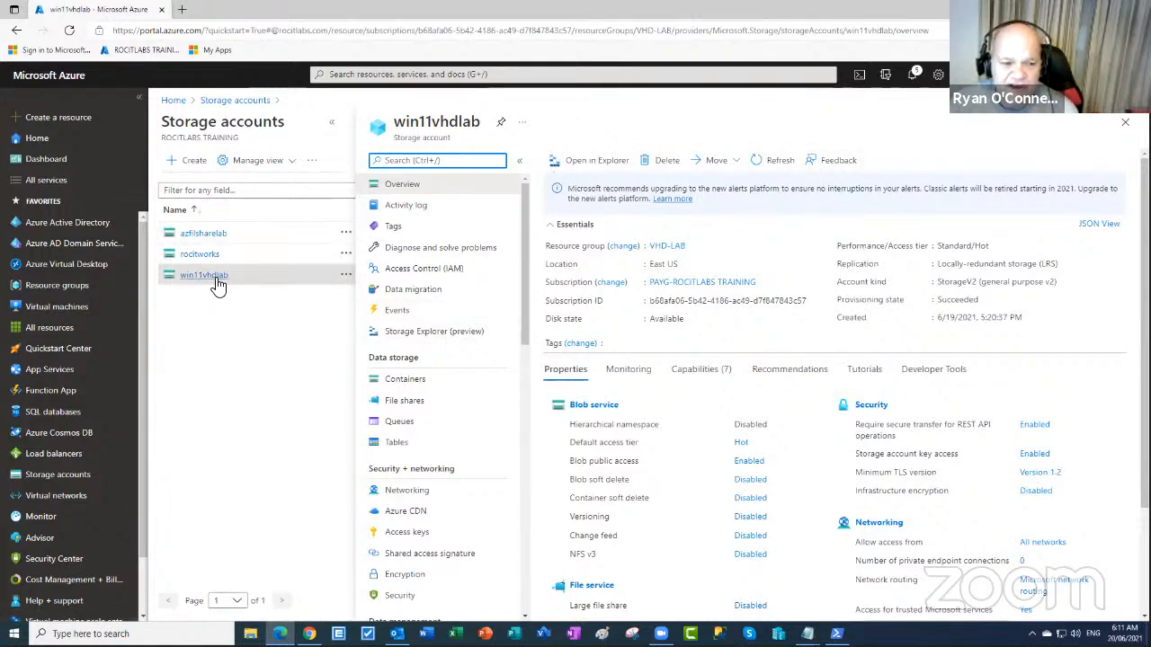
left_click(421, 407)
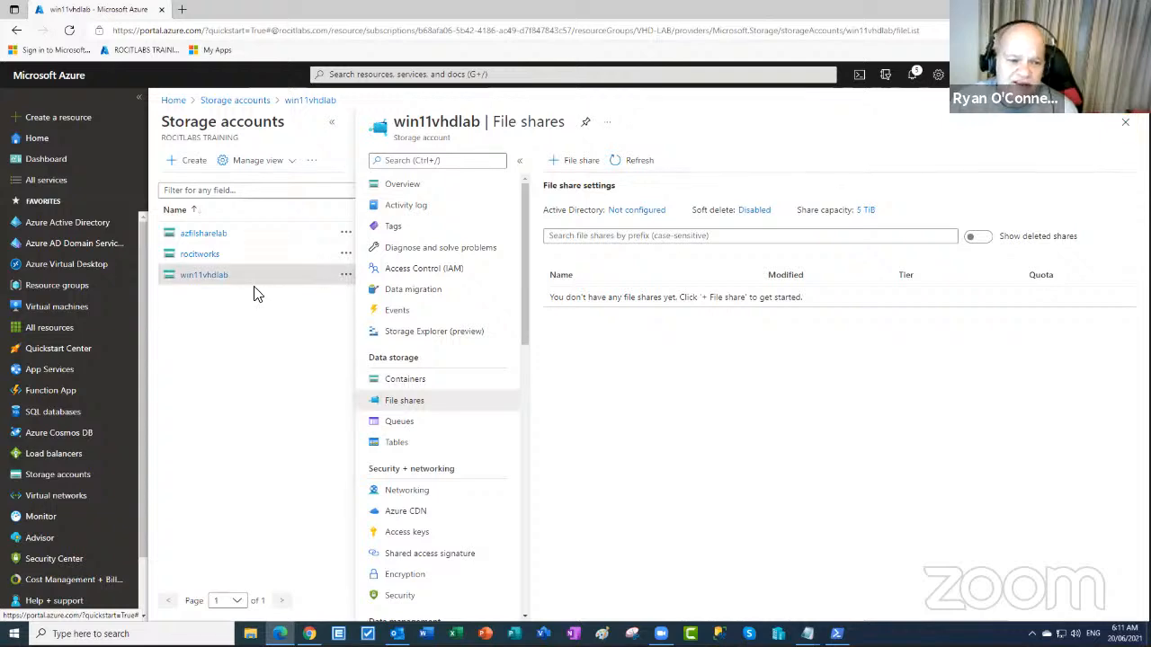
left_click(205, 236)
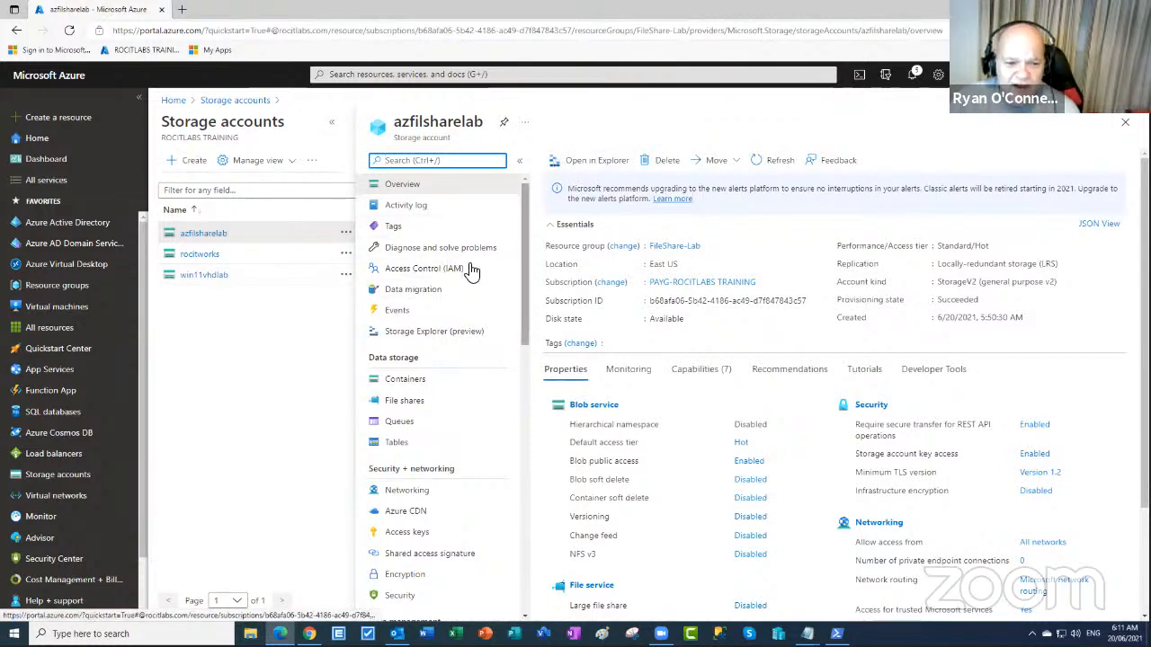
- Create the vhdwin11 blob container in azfilsharelab's Storage Explorer and expand the container list
left_click(440, 338)
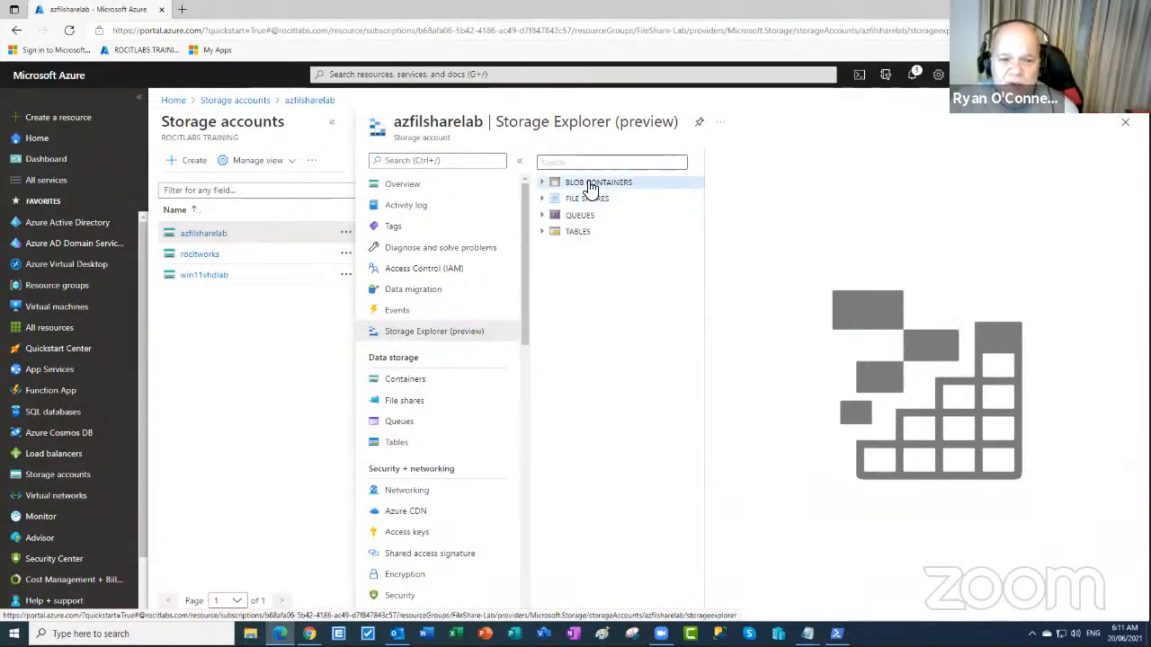
right_click(589, 187)
left_click(609, 192)
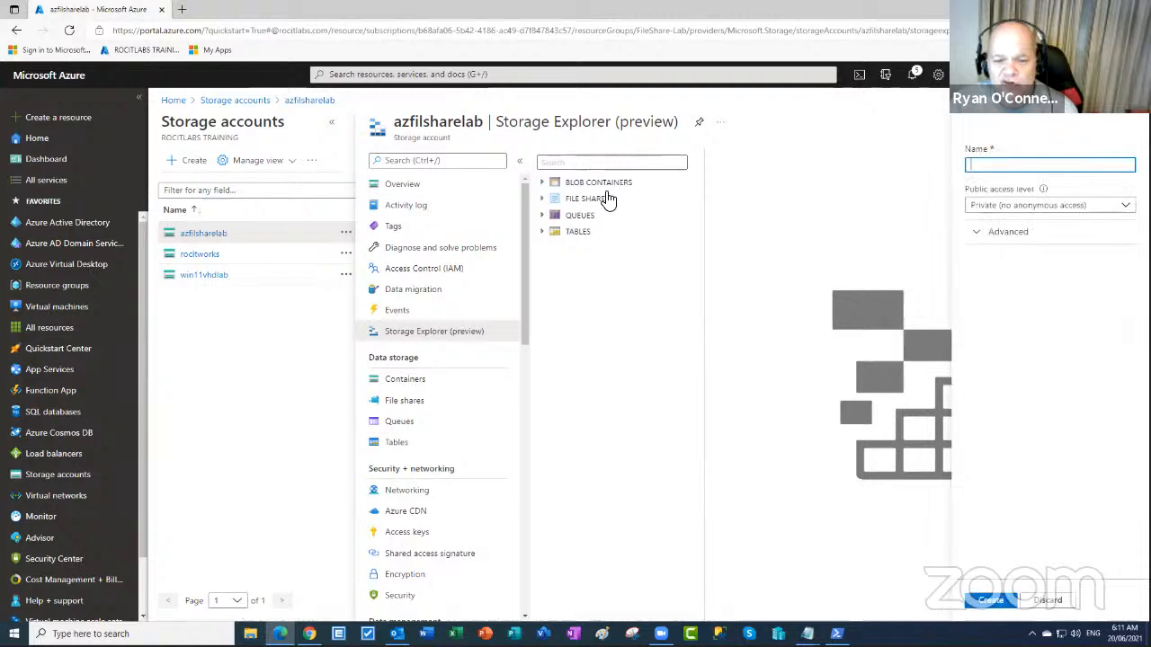
type("V")
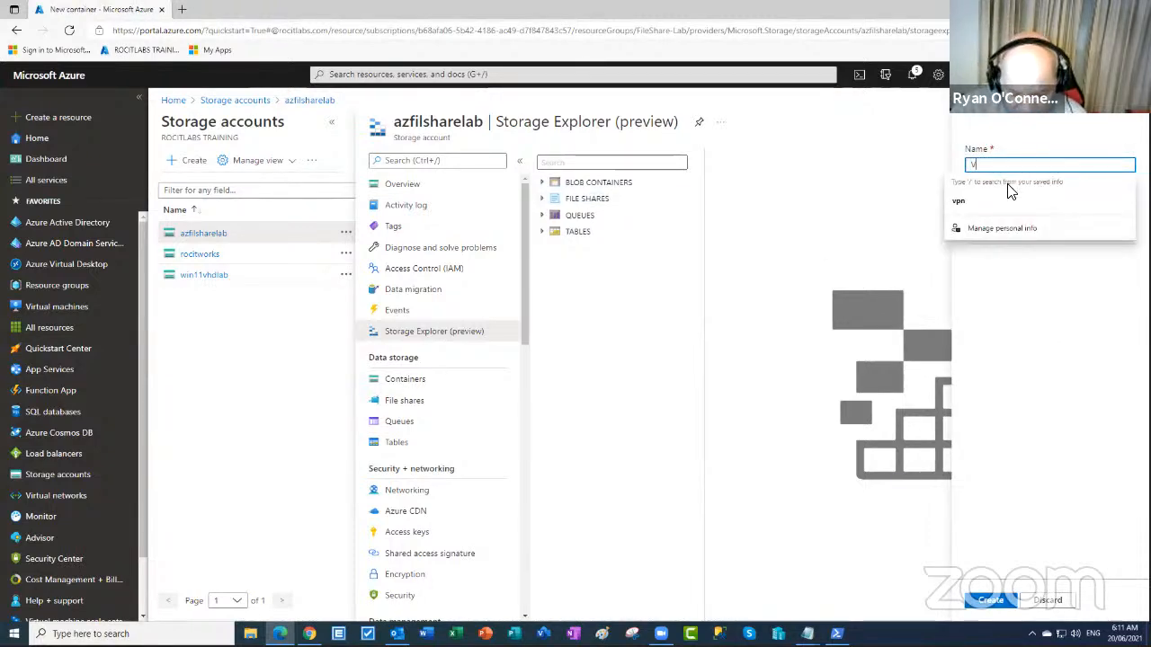
type("HDWIN11")
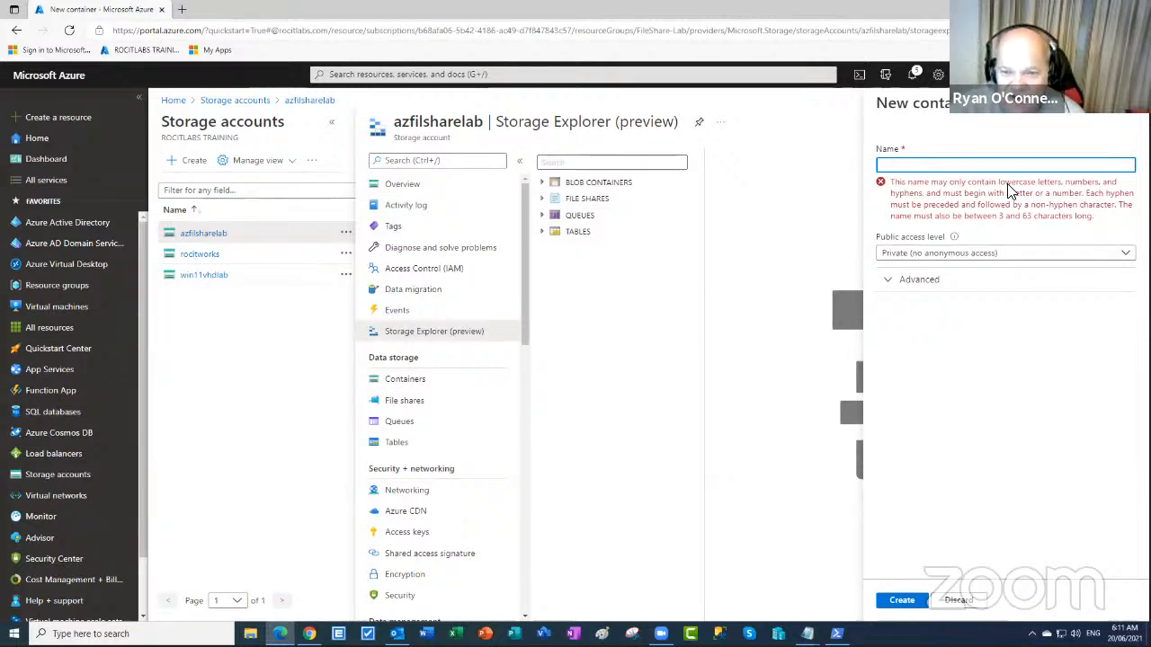
type("vh")
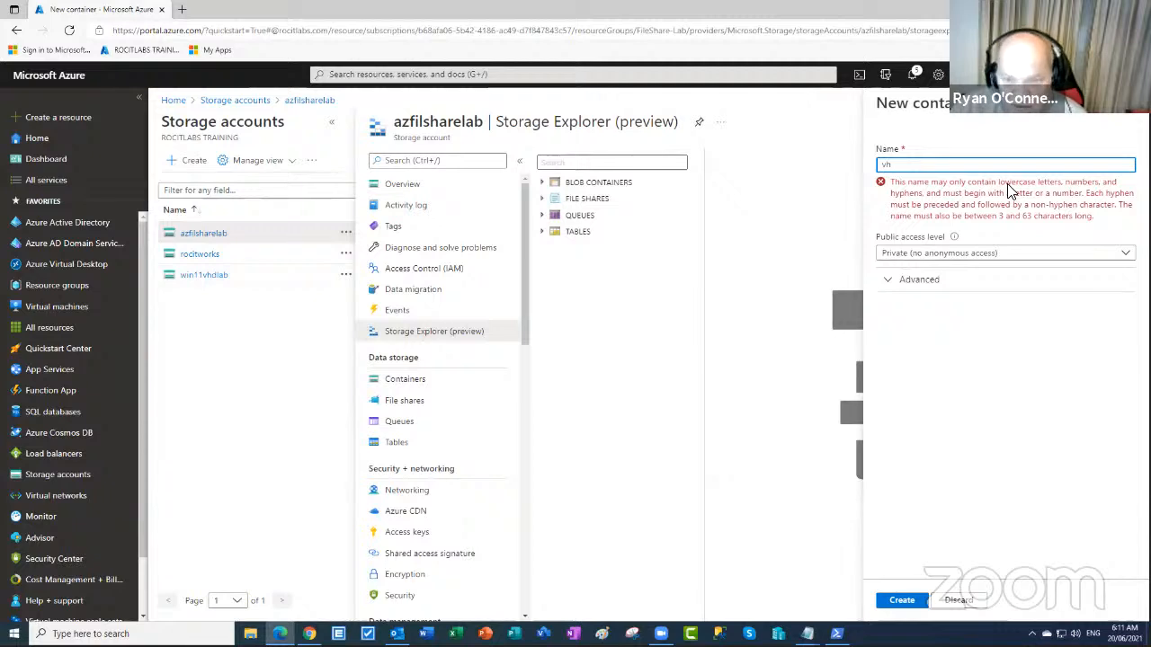
type("dwin11")
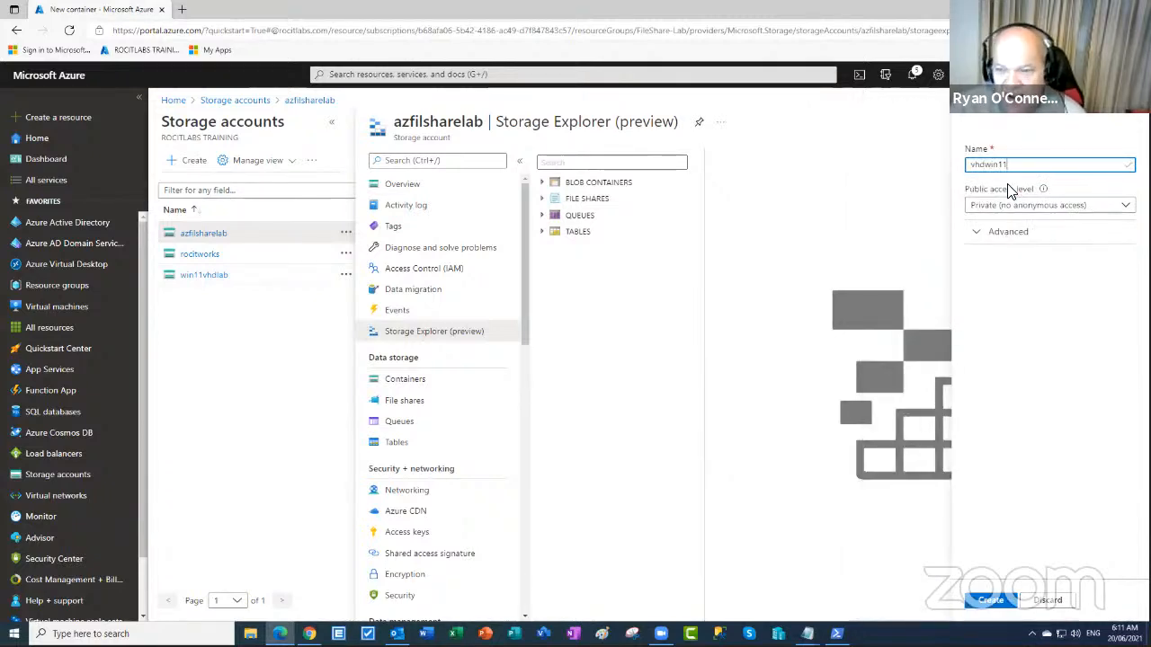
left_click(974, 236)
left_click(908, 601)
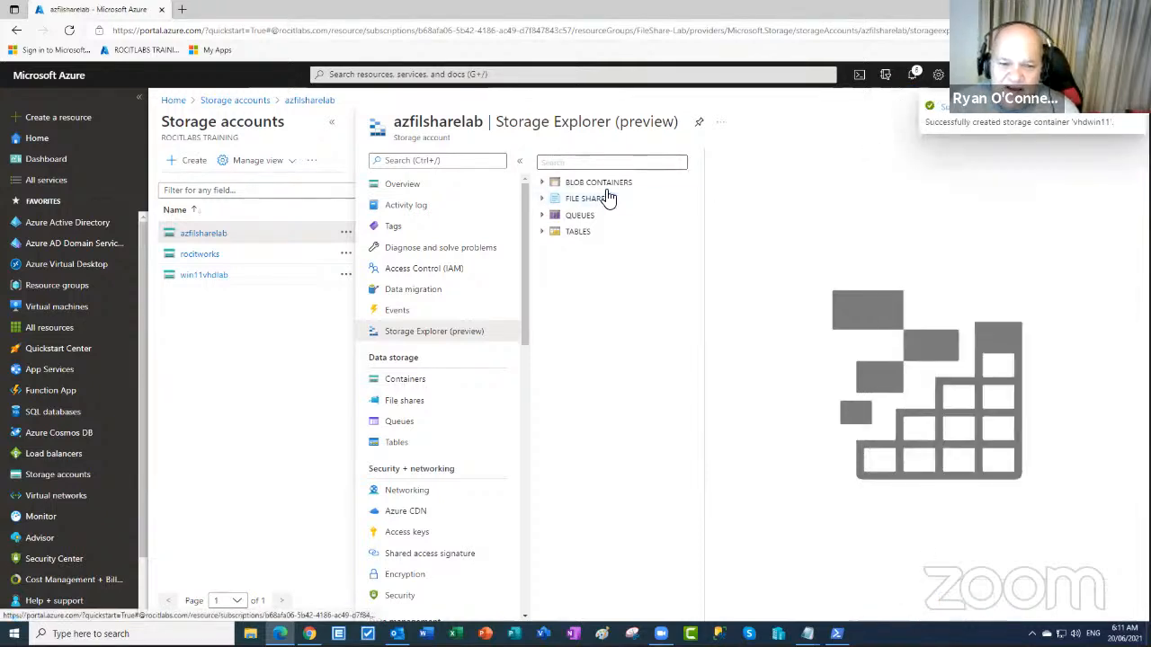
left_click(590, 184)
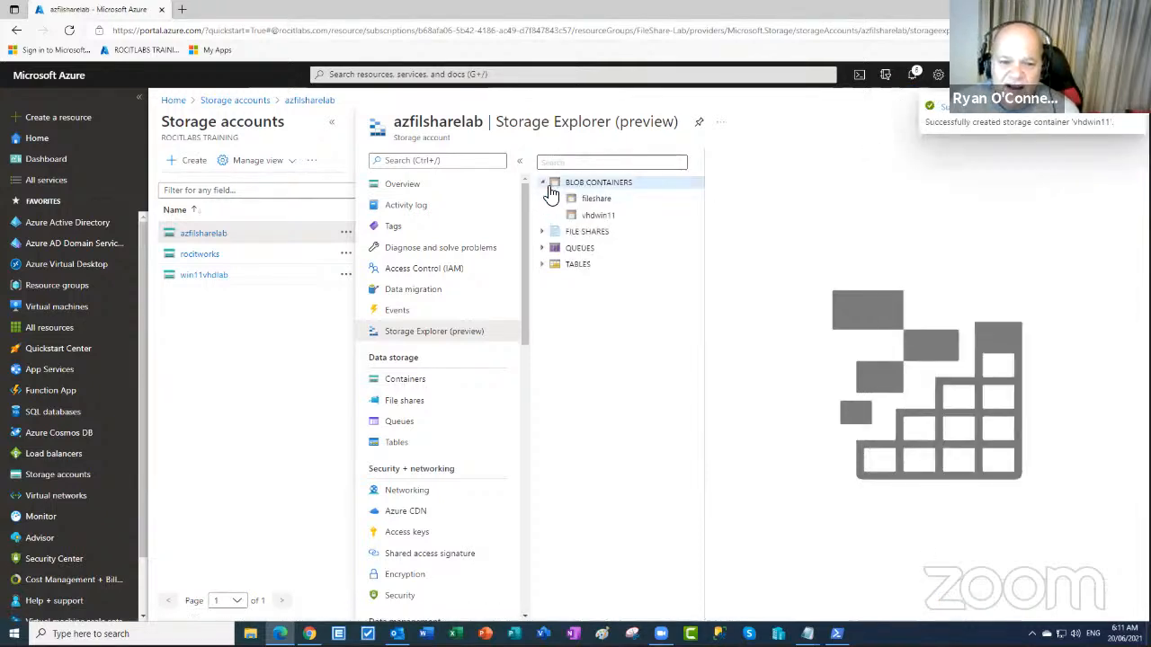
- Pick WIN11VHD.vhd from F:'s Windows11Pro Virtual Hard Disks folder for upload into fileshare
left_click(606, 201)
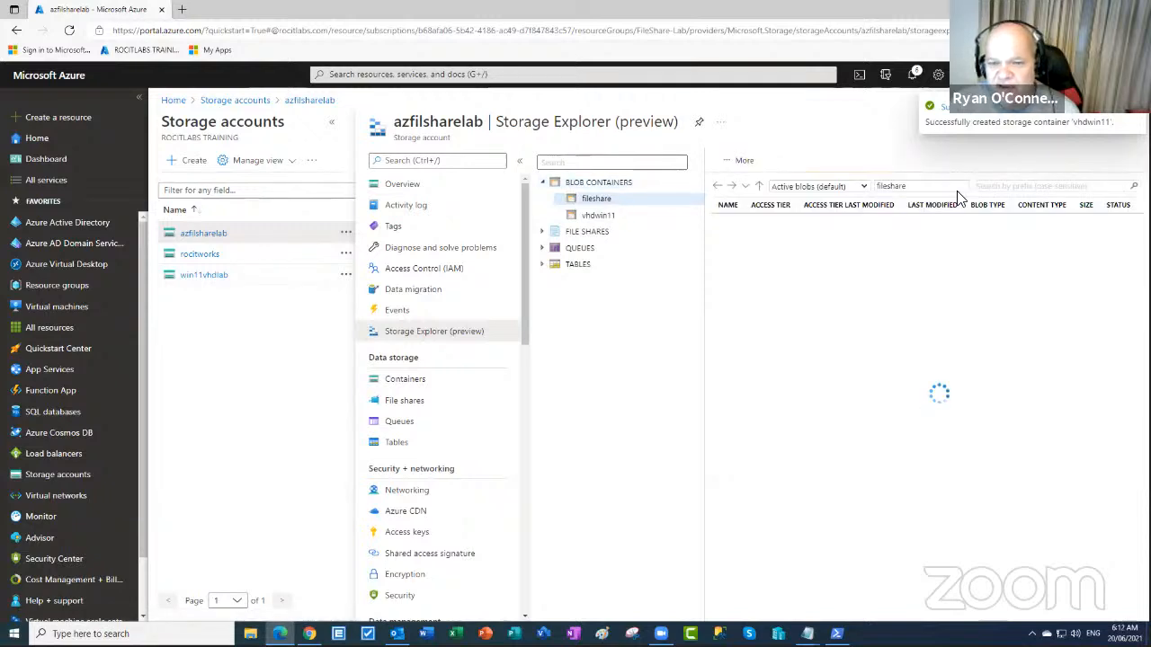
left_click(739, 164)
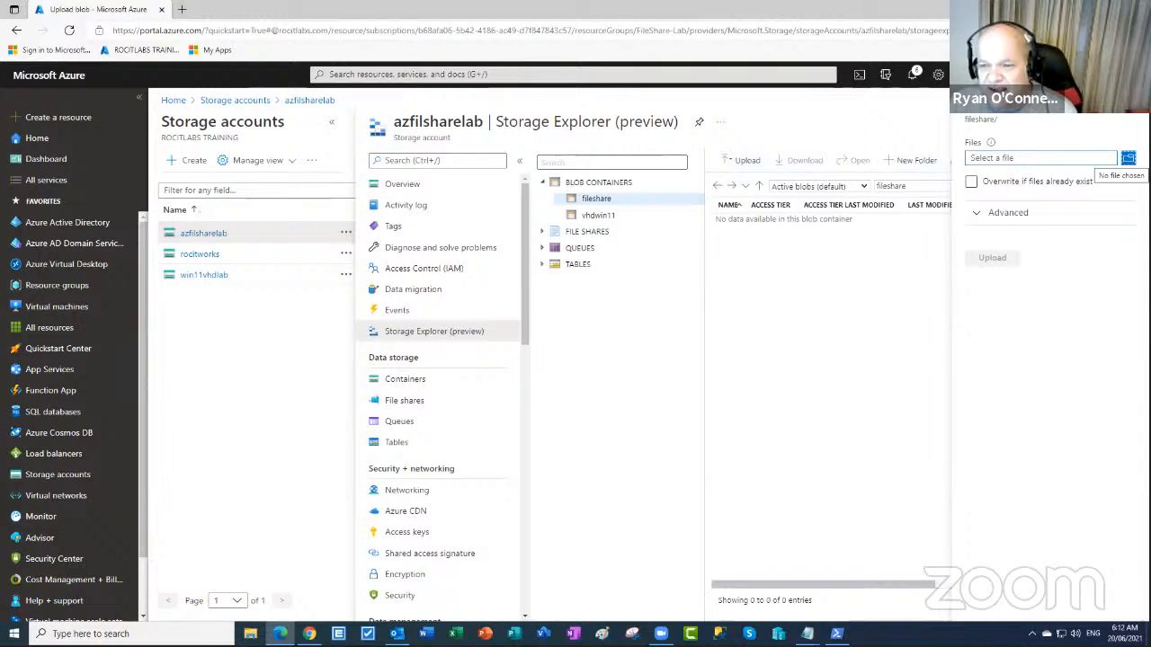
left_click(1128, 157)
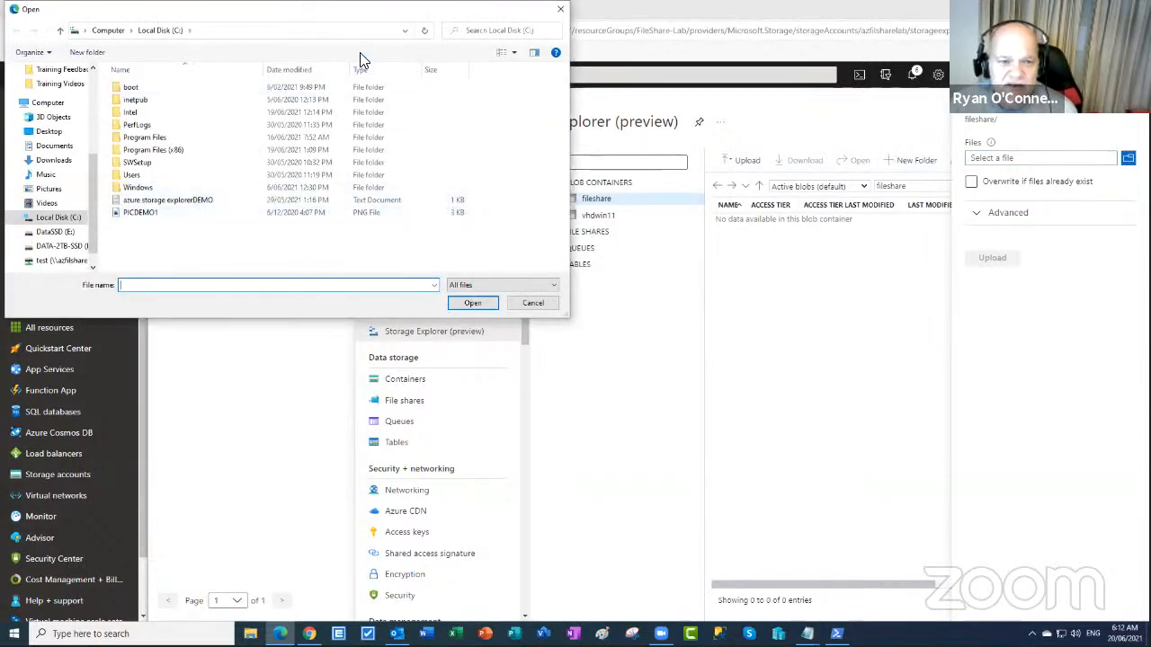
left_click(55, 247)
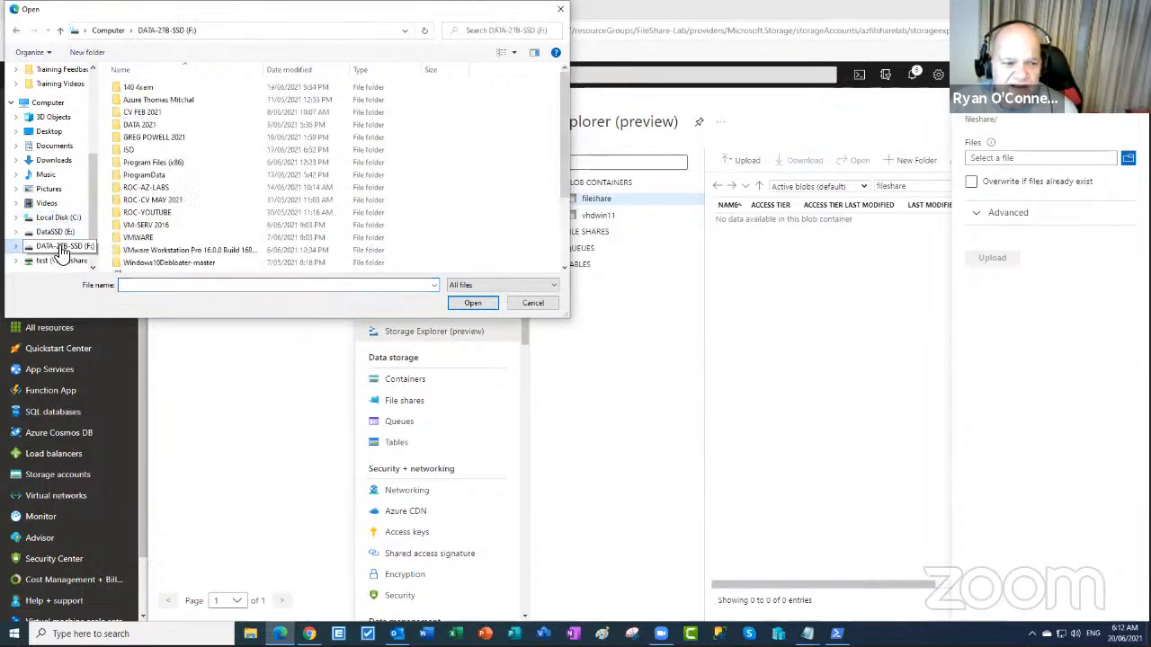
double_click(140, 174)
left_click(140, 95)
double_click(140, 95)
double_click(139, 95)
double_click(140, 96)
double_click(139, 90)
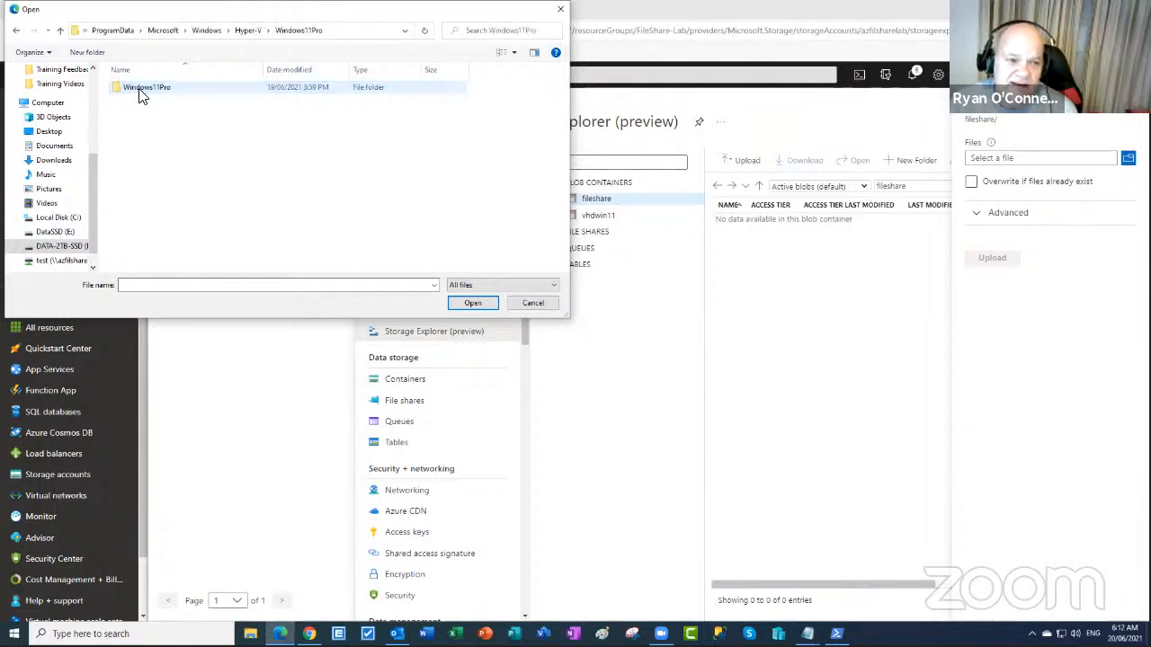
double_click(141, 100)
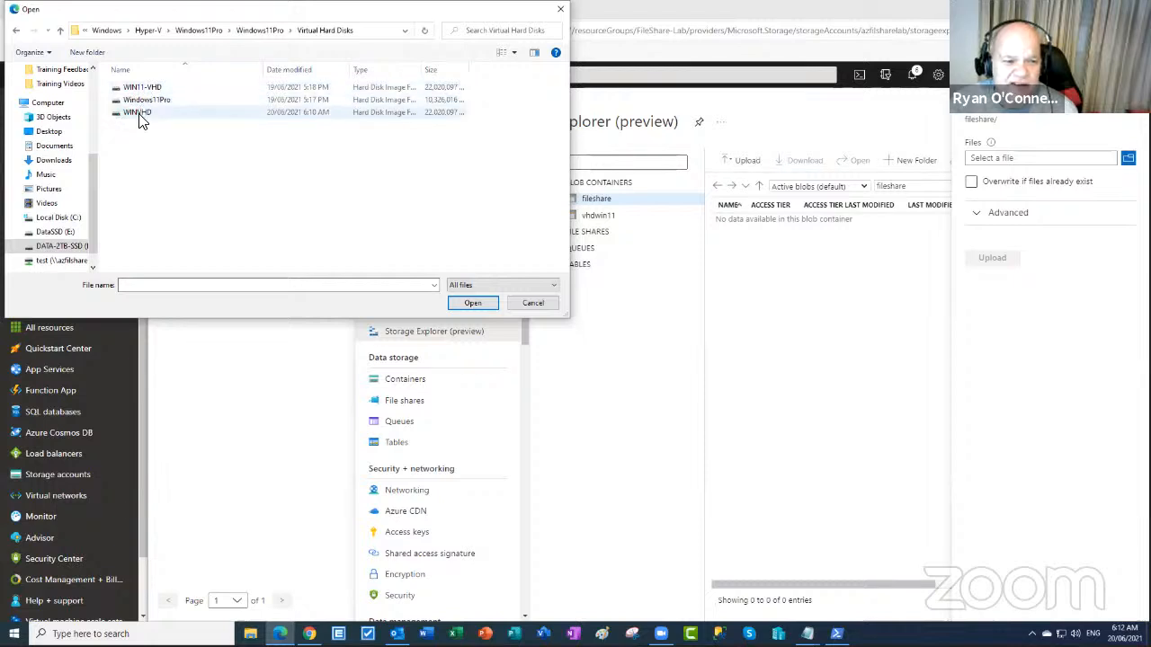
left_click(140, 113)
left_click(469, 305)
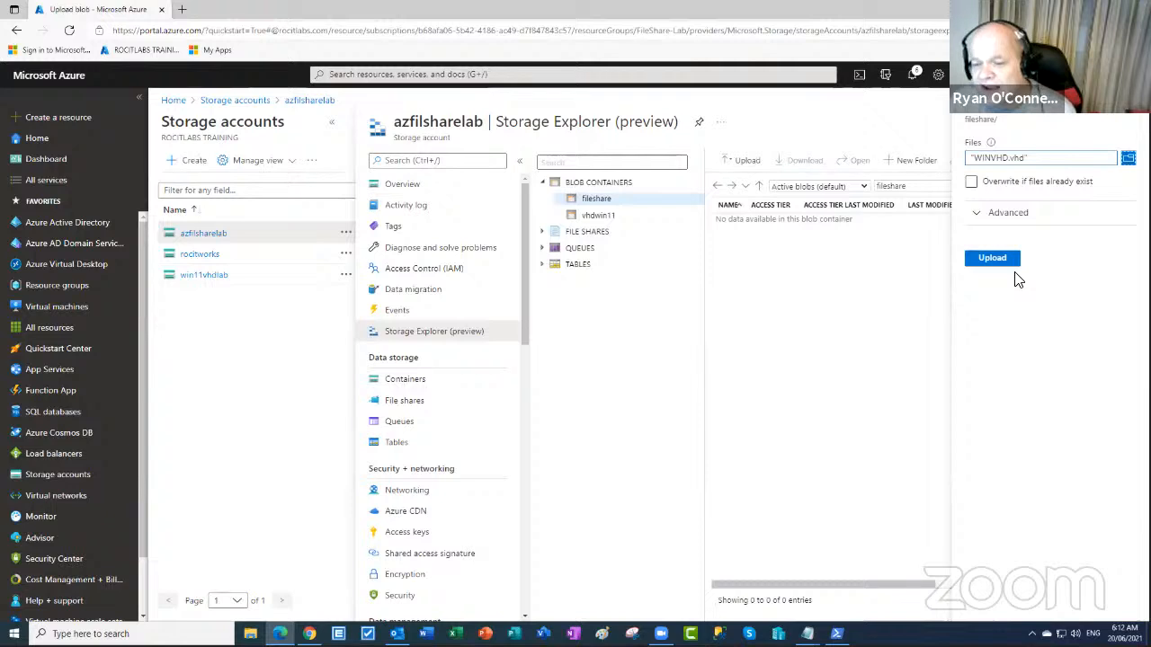
- Set the blob type to Page blob and start the upload
left_click(977, 213)
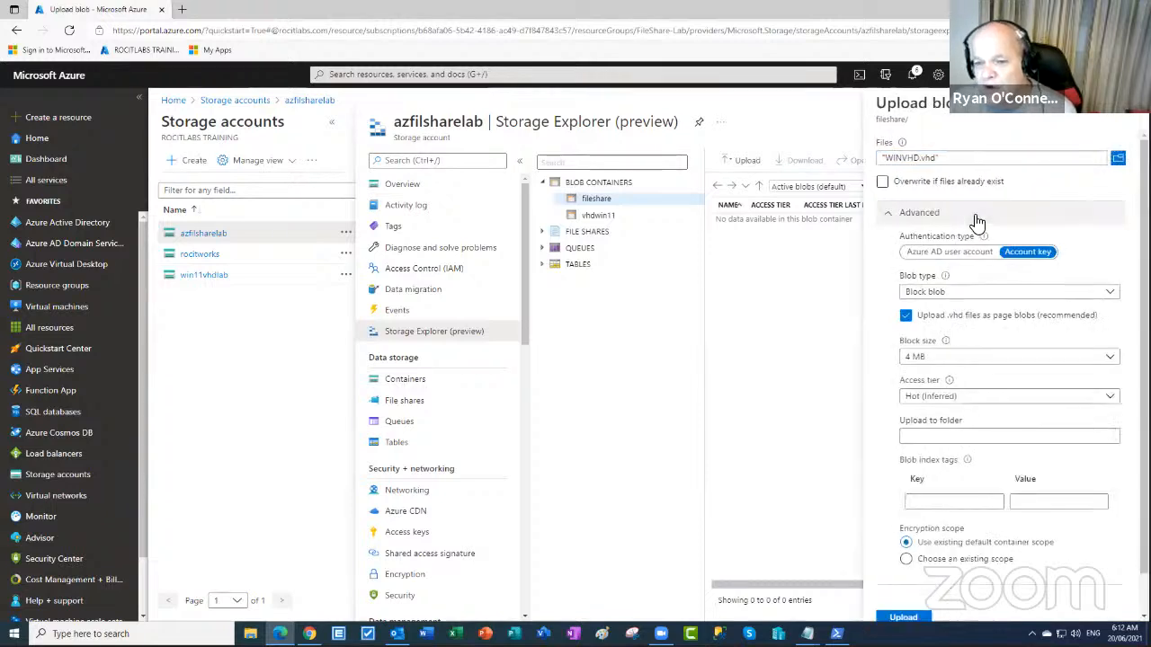
left_click(1106, 300)
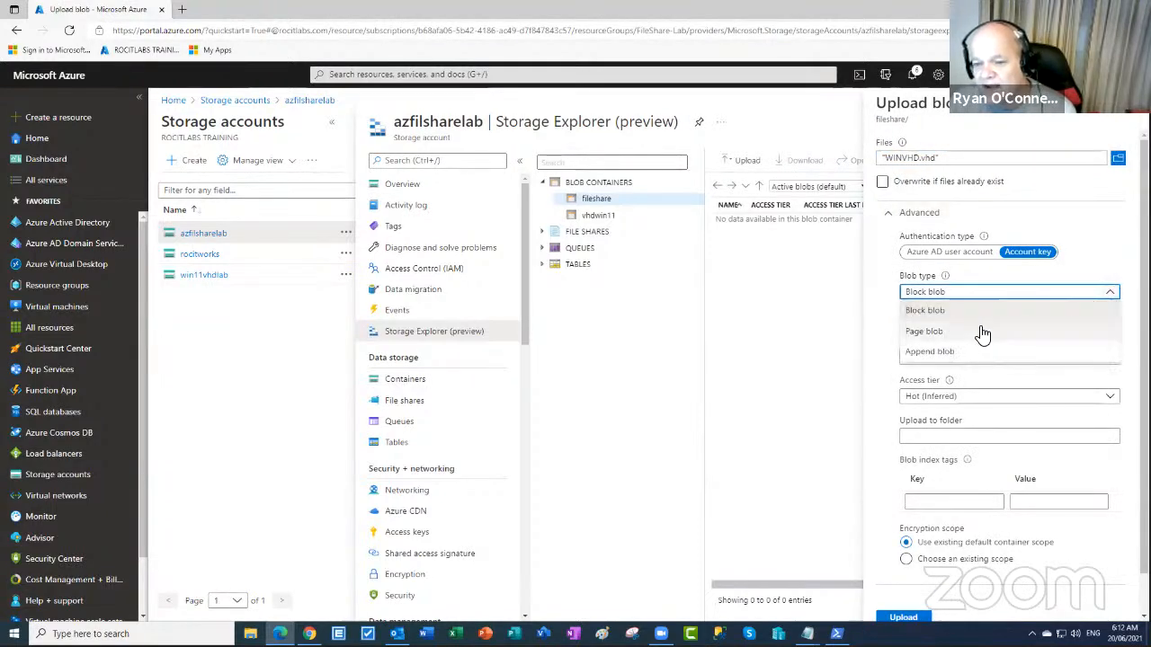
left_click(965, 333)
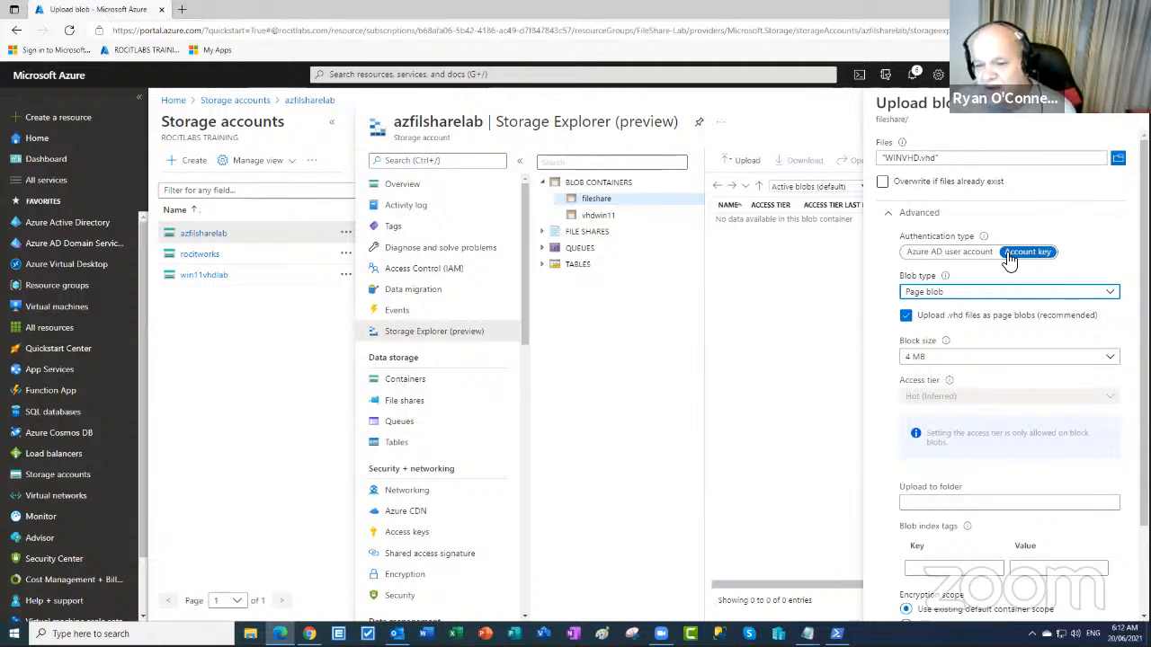
scroll(1060, 453, "down", 1)
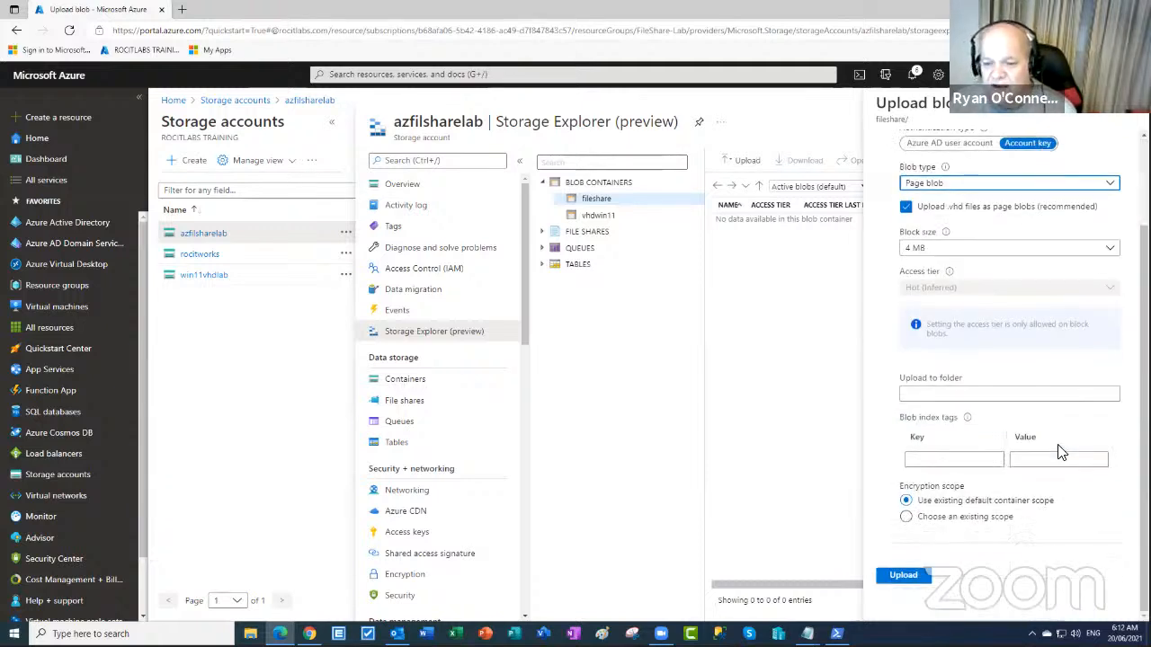
left_click(902, 580)
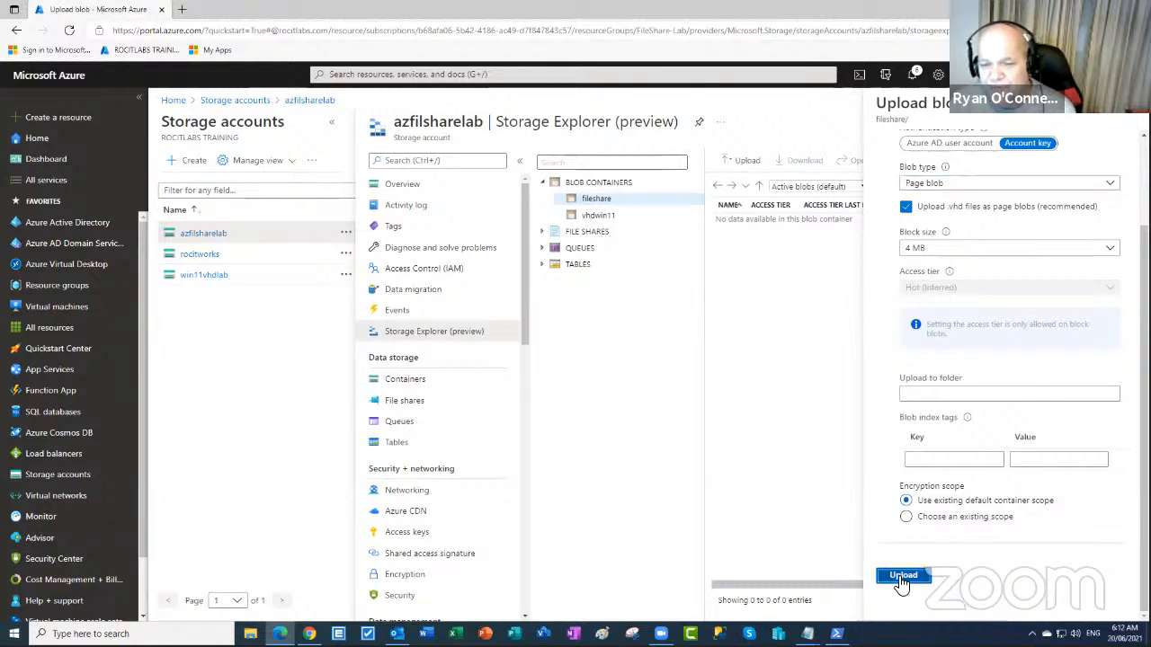
left_click(902, 578)
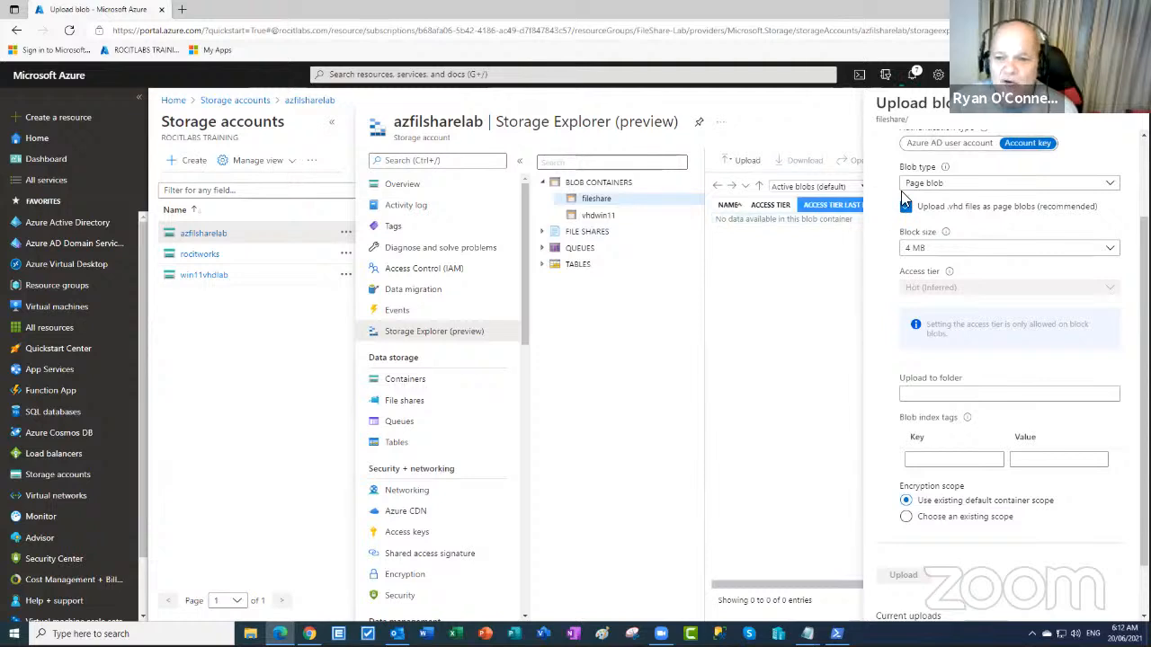
- Open win11vhdlab's windows11 container and request a download of WIN11-VHD.vhd
left_click(211, 280)
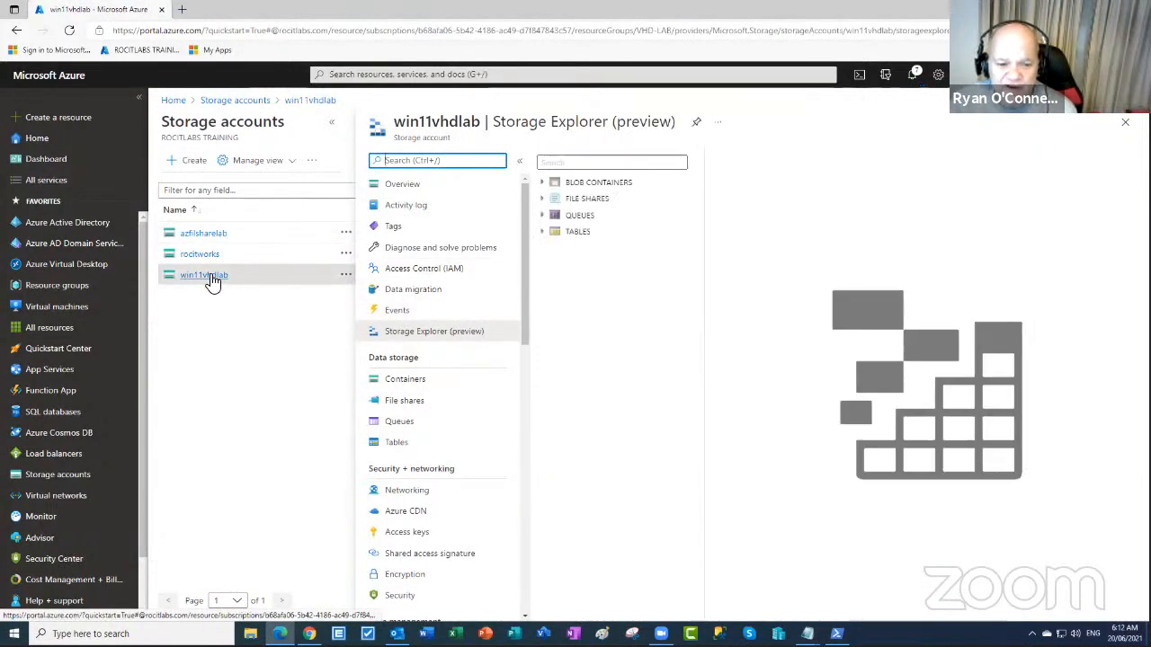
left_click(543, 182)
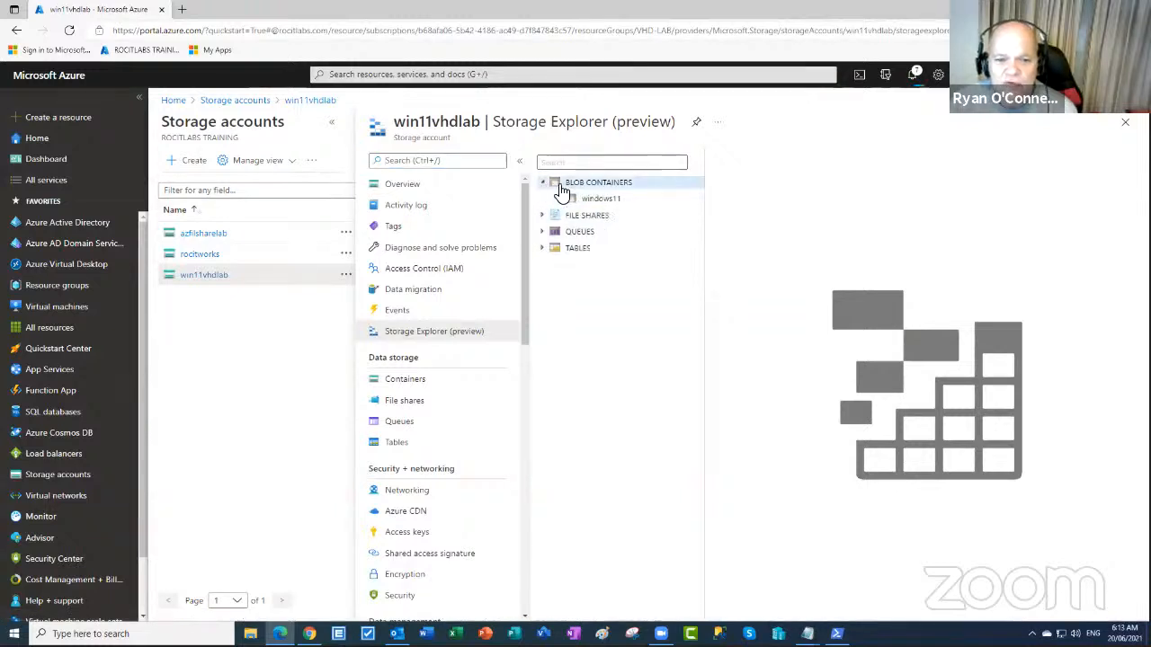
left_click(609, 201)
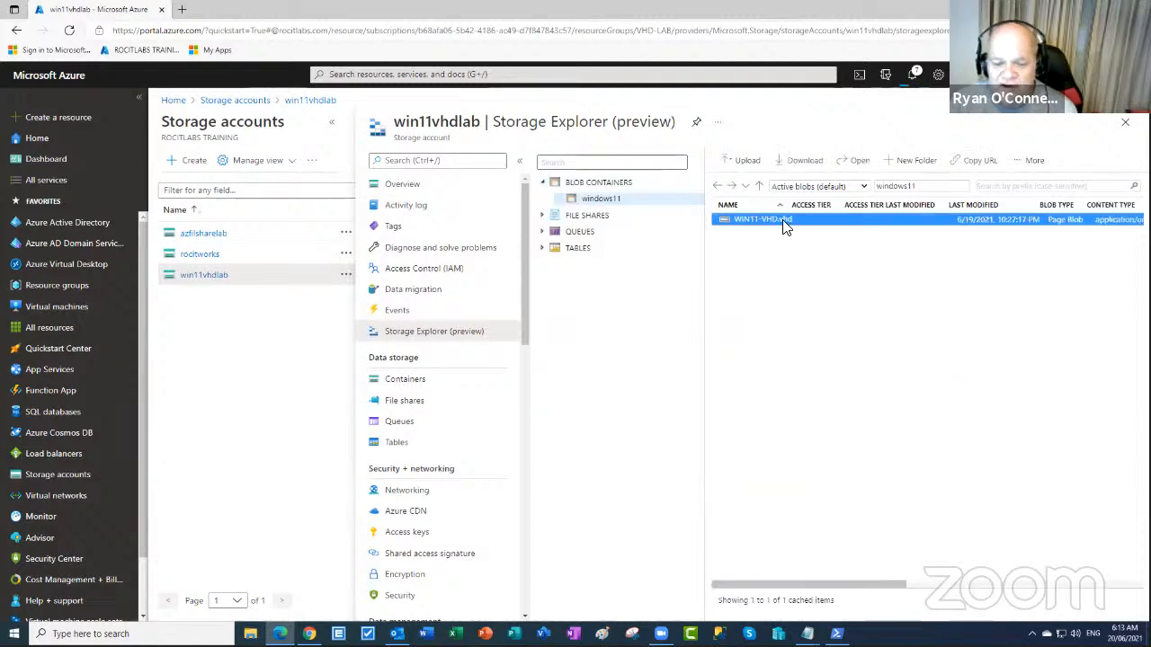
right_click(784, 223)
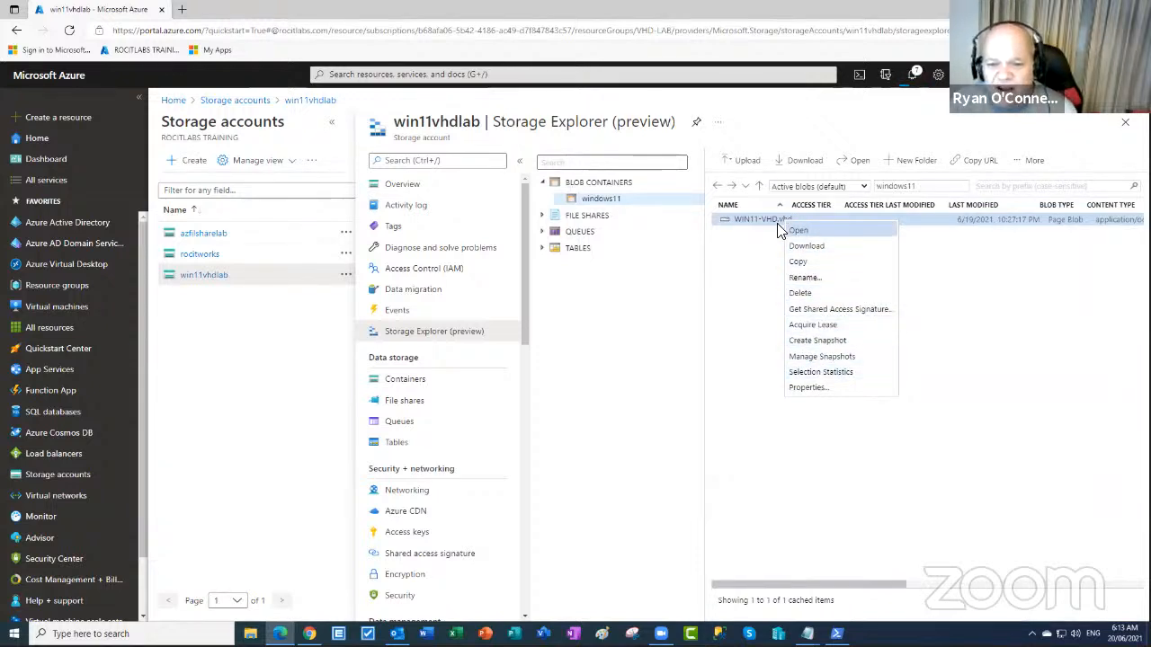
left_click(765, 226)
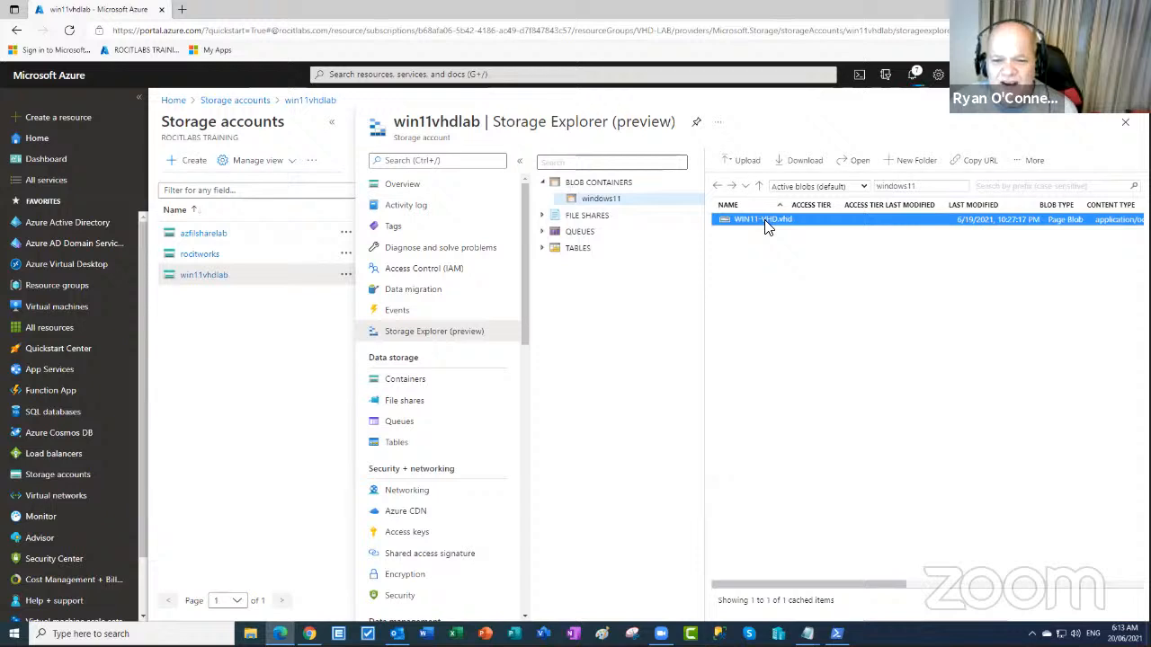
double_click(765, 226)
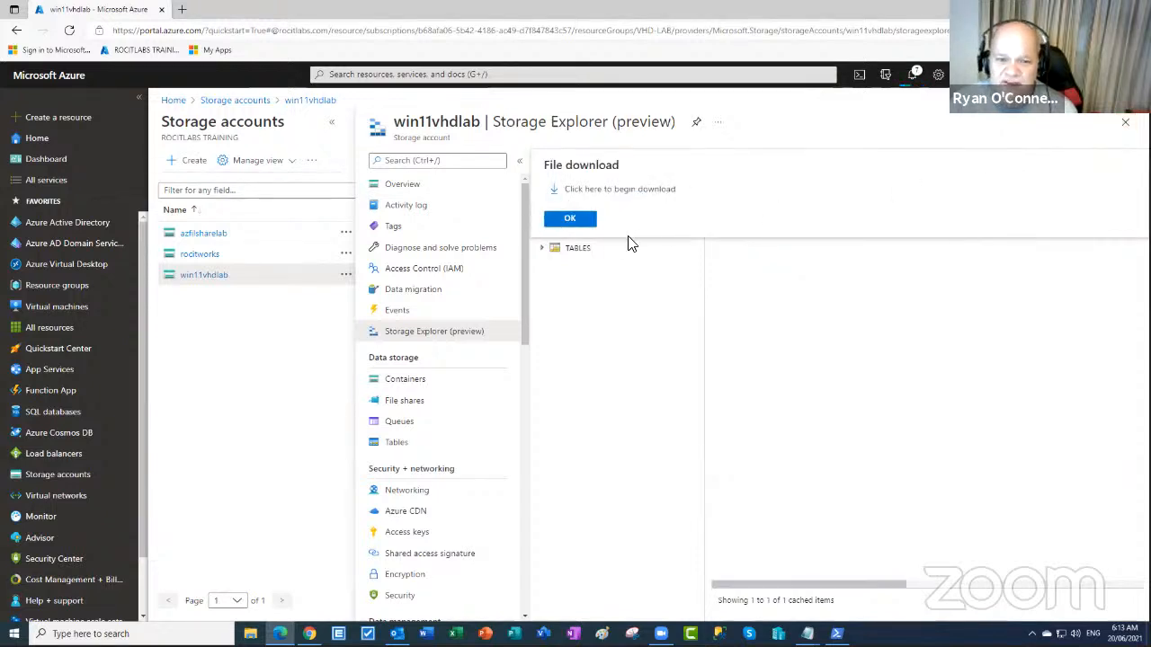
- Close Storage Explorer, find Images via the portal search, and start a new image
left_click(1125, 121)
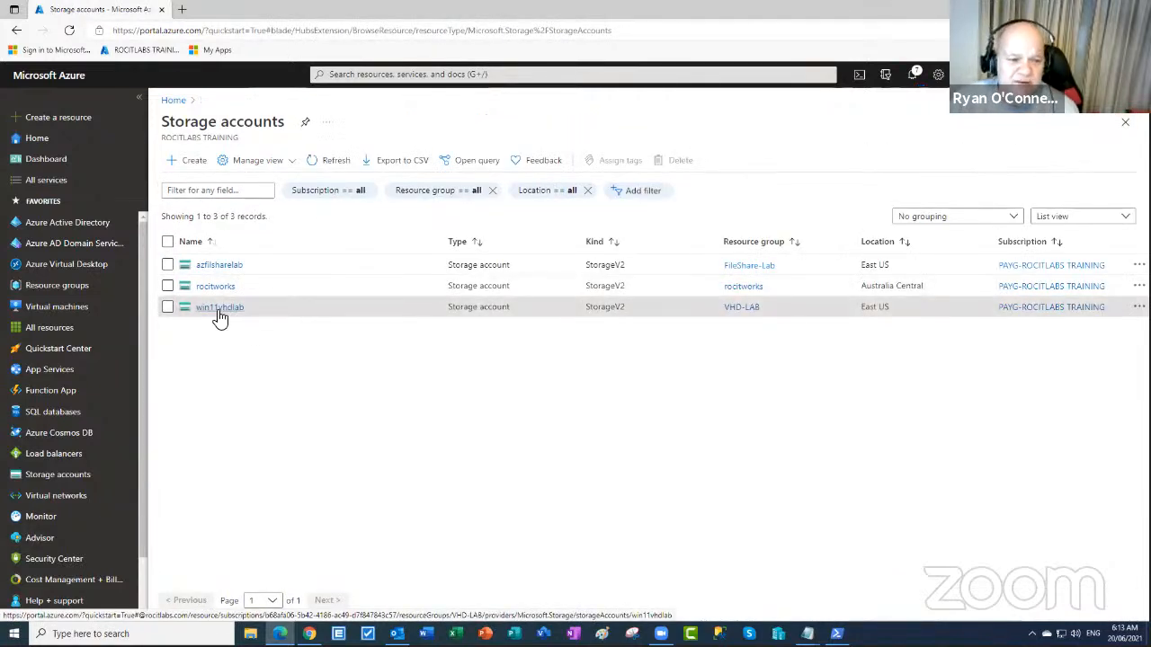
left_click(390, 73)
type("image")
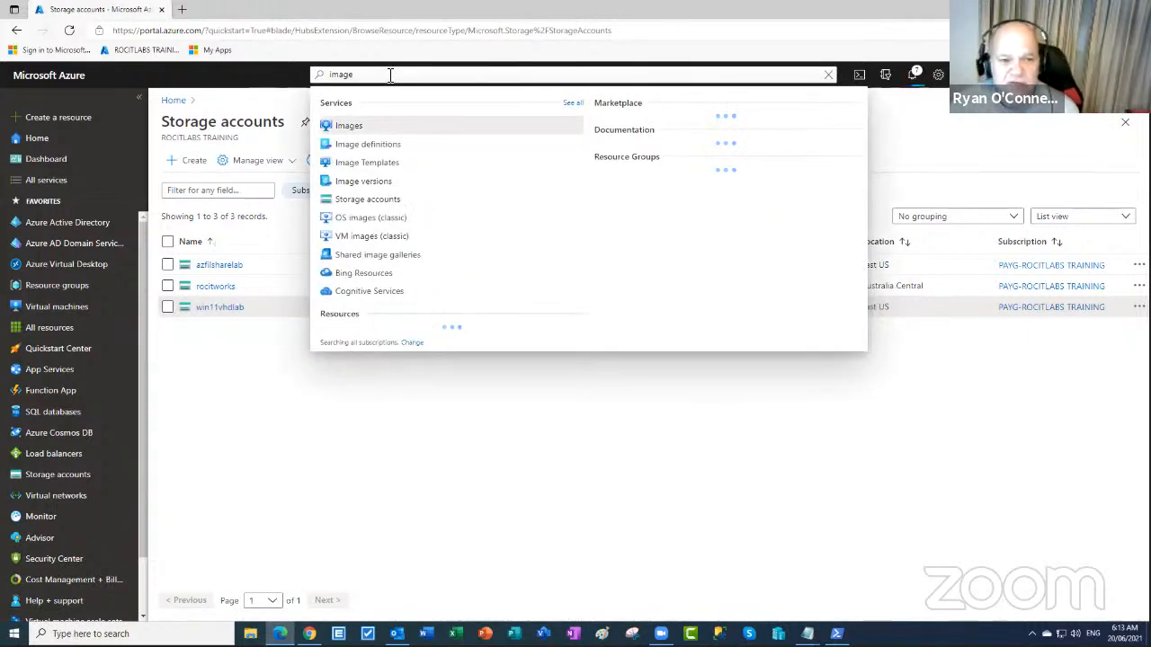
left_click(347, 128)
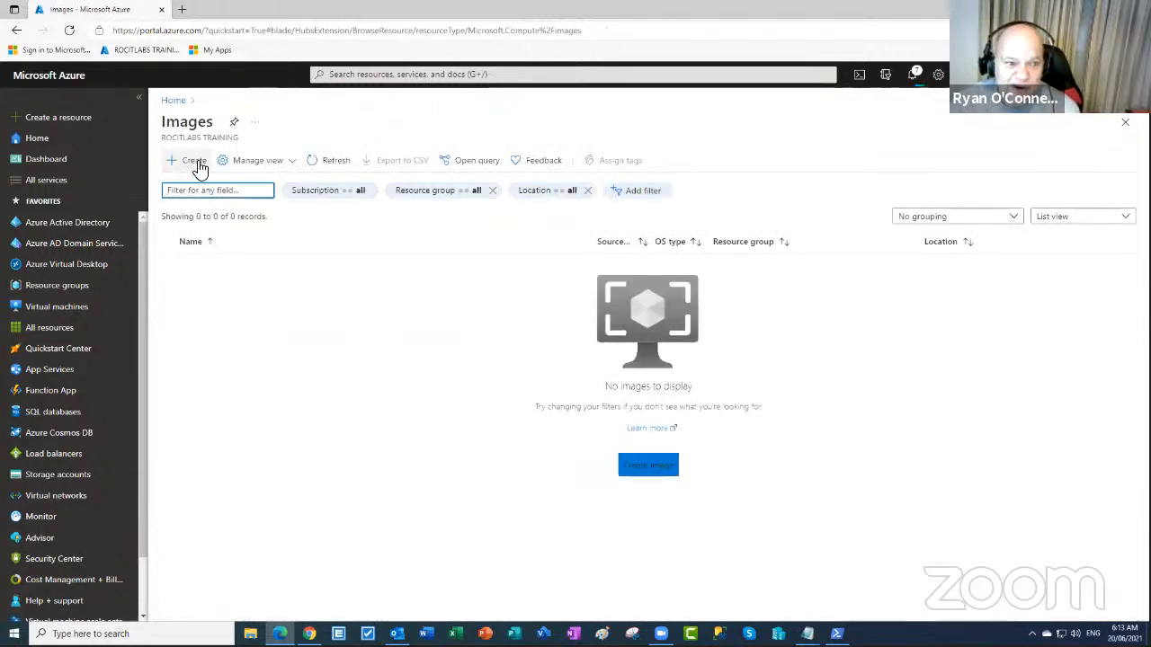
left_click(634, 476)
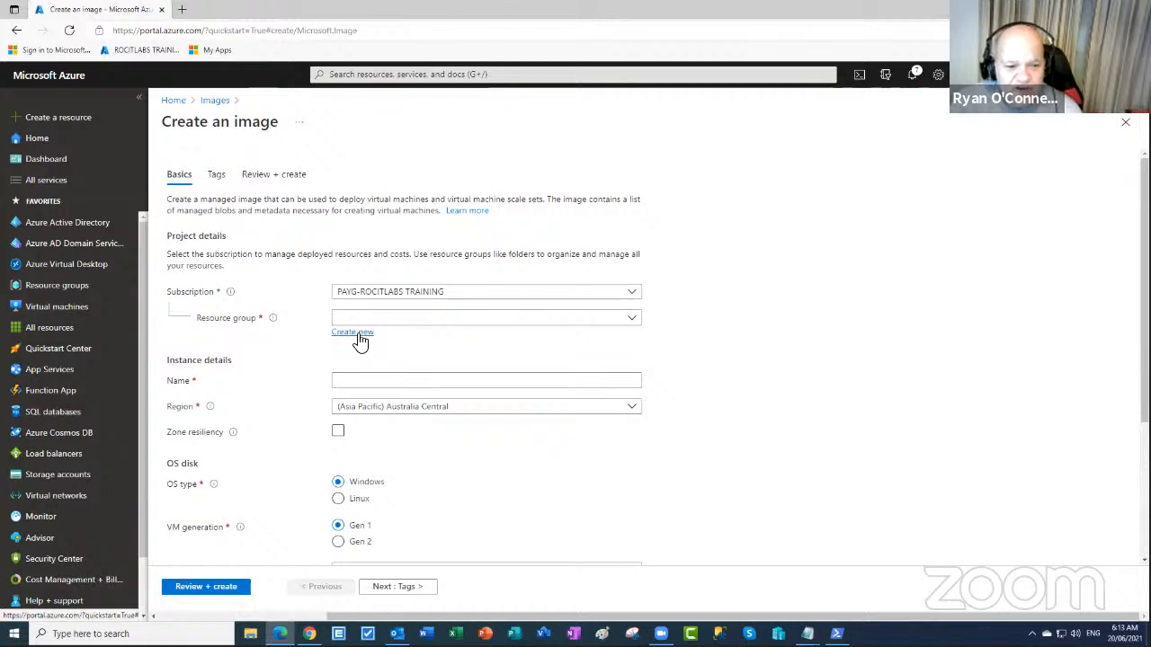
- Choose the existing VHD-LAB resource group and name the image WIN11TEST
left_click(358, 335)
left_click(431, 456)
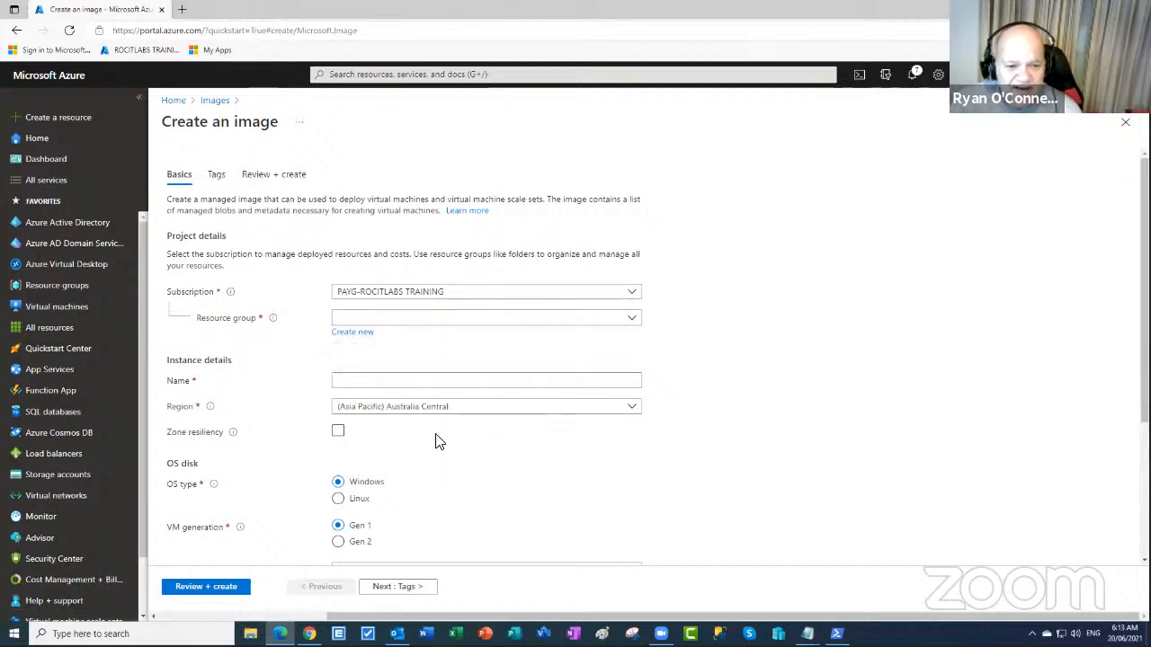
left_click(441, 321)
left_click(373, 441)
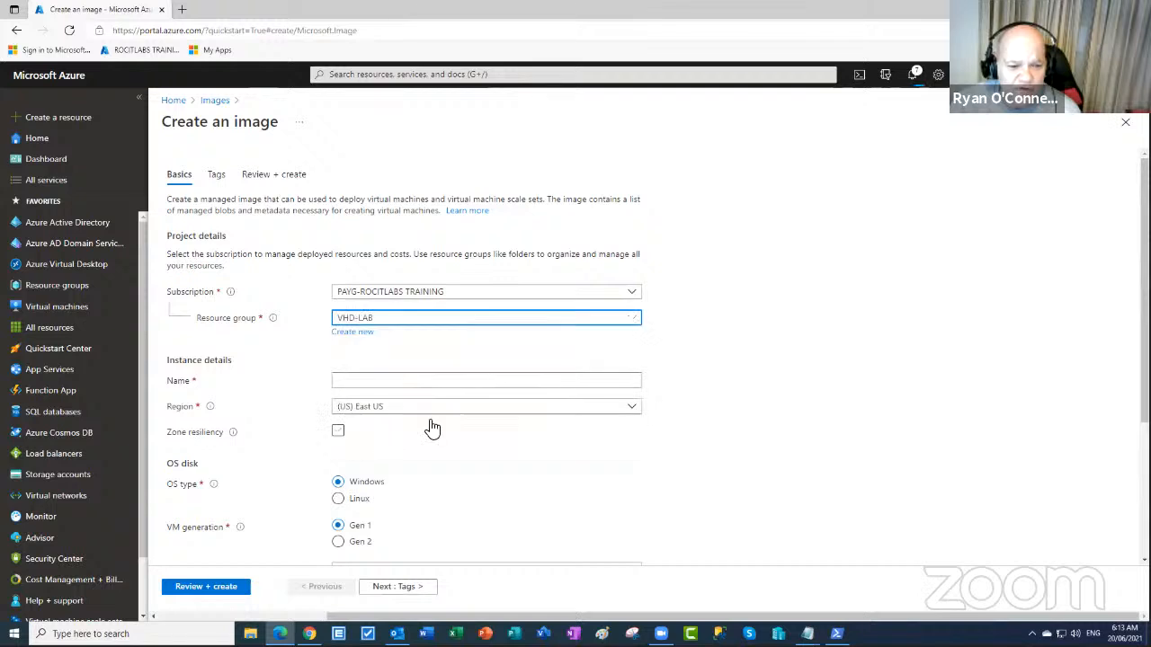
left_click(413, 383)
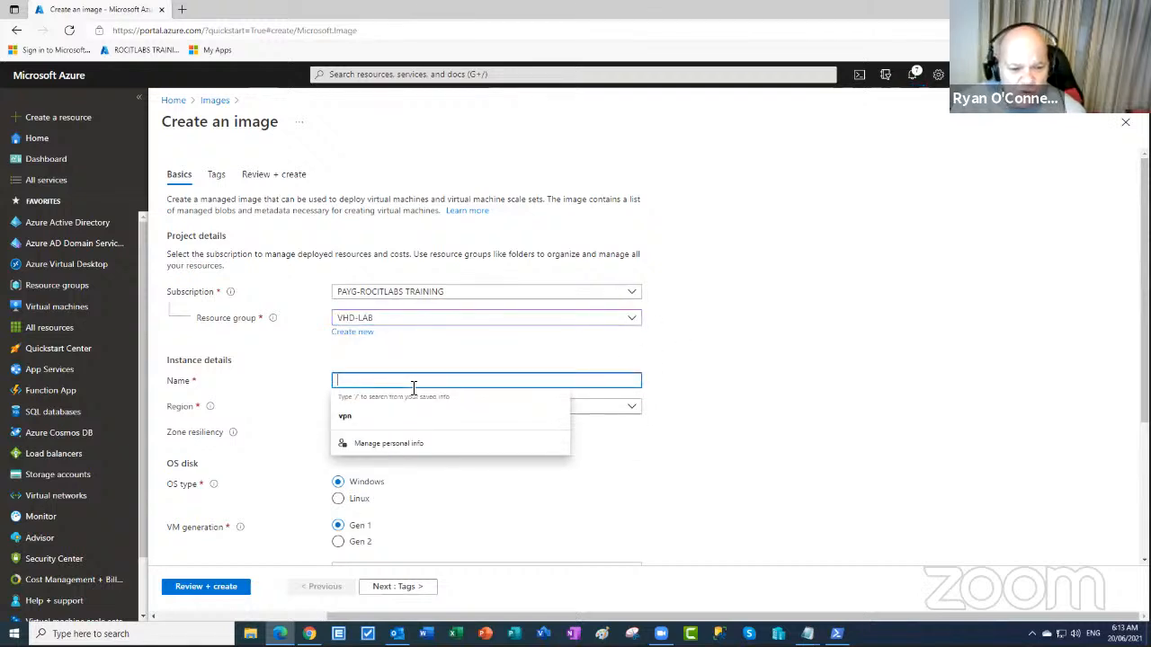
type("Wi")
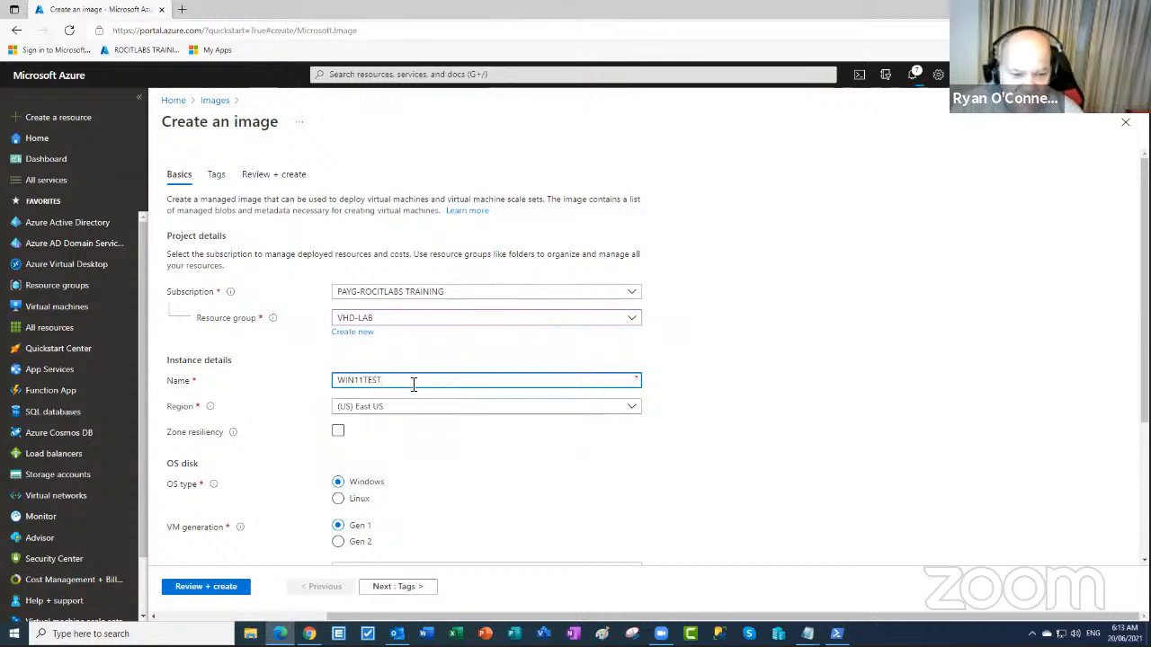
left_click(741, 414)
scroll(741, 415, "down", 2)
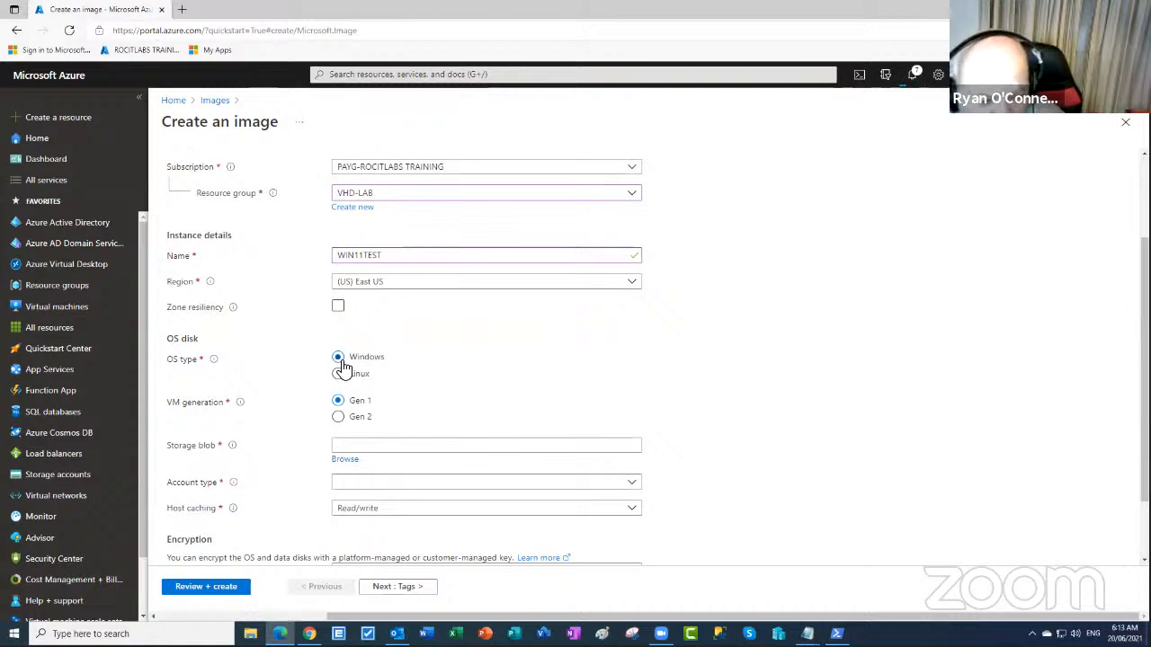
- Set the OS disk source blob to win11vhdlab > windows11 > WIN11-VHD.vhd
left_click(346, 460)
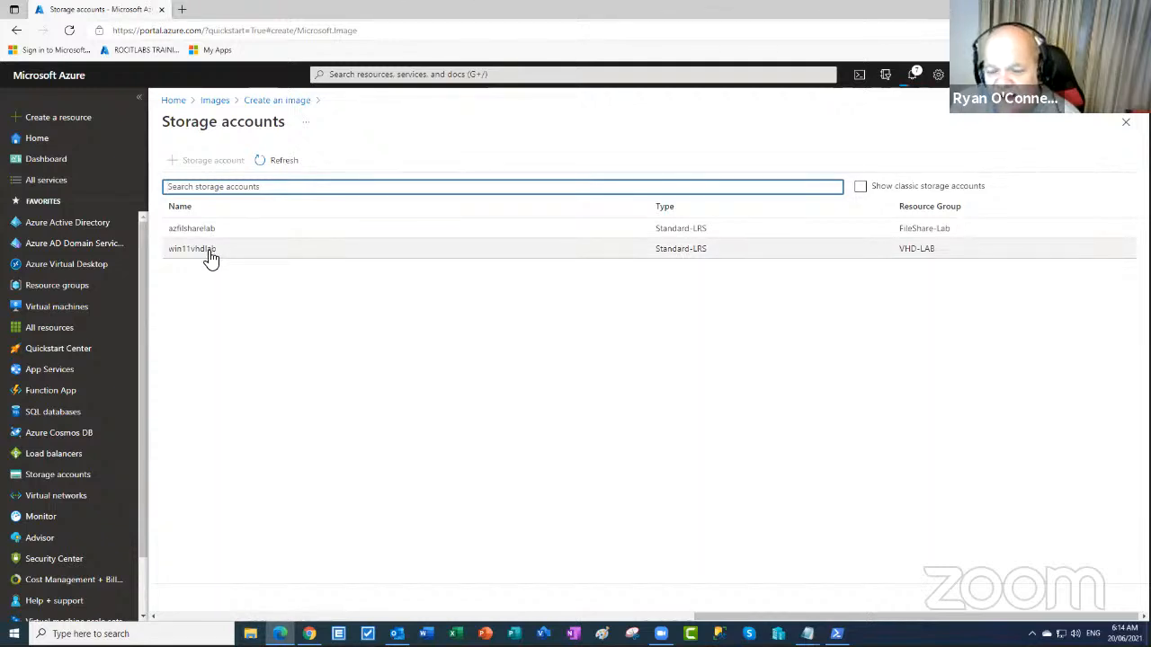
left_click(209, 255)
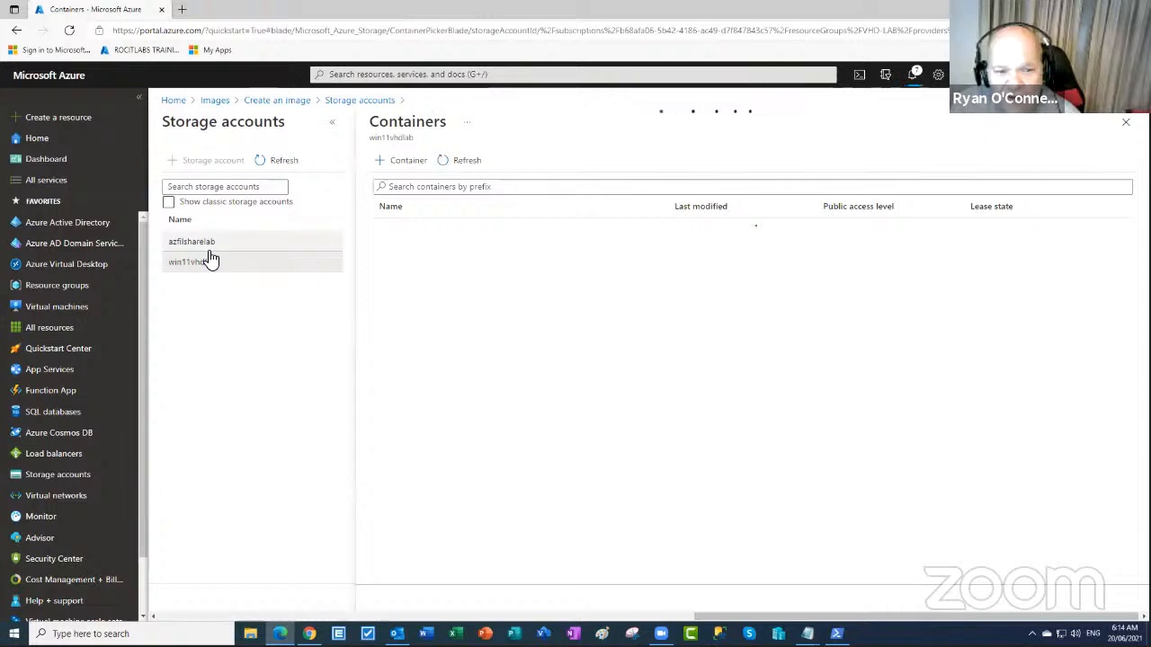
left_click(401, 251)
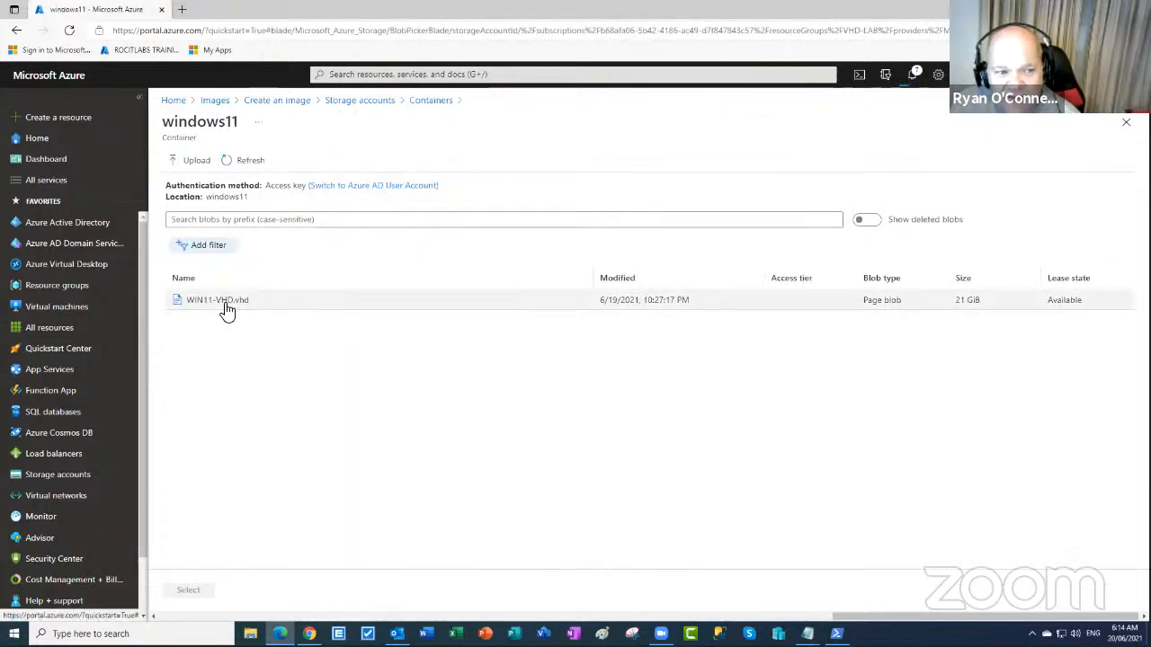
left_click(231, 307)
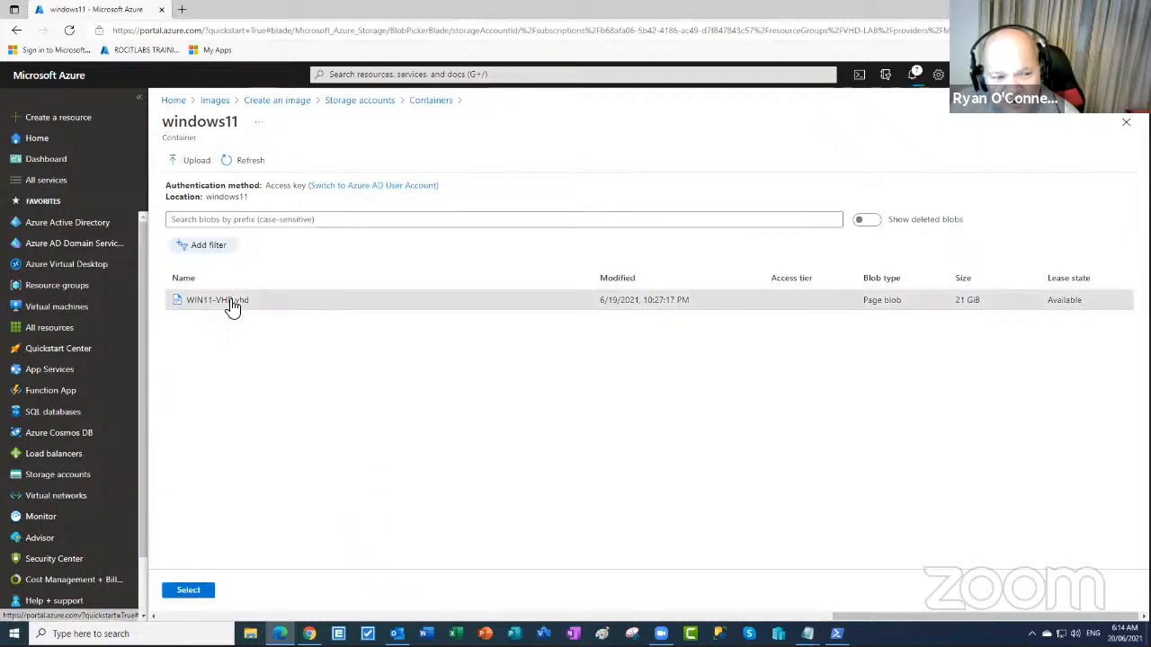
left_click(195, 591)
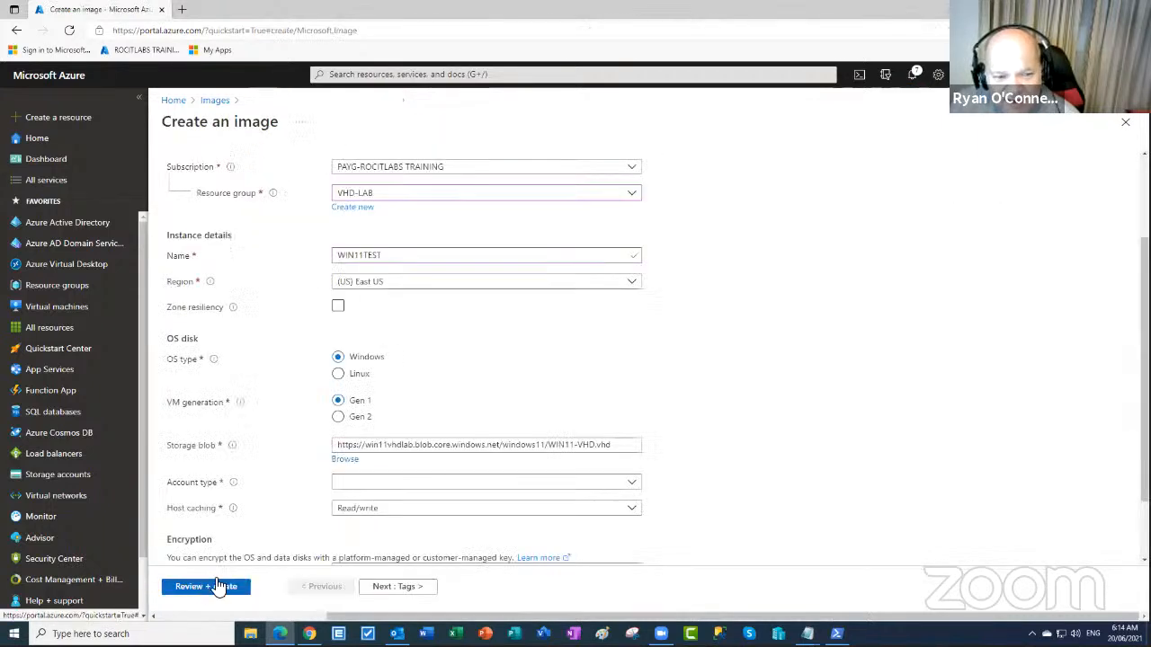
left_click_drag(620, 449, 324, 454)
- Set the OS disk account type to Standard SSD
scroll(755, 443, "down", 2)
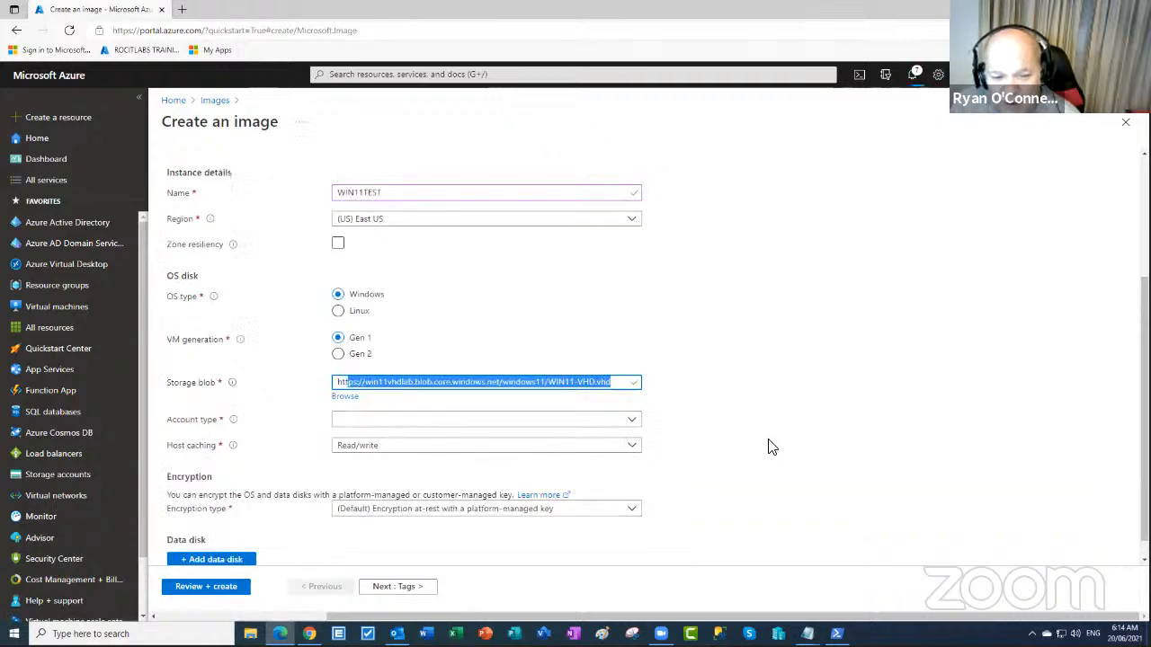
left_click(382, 405)
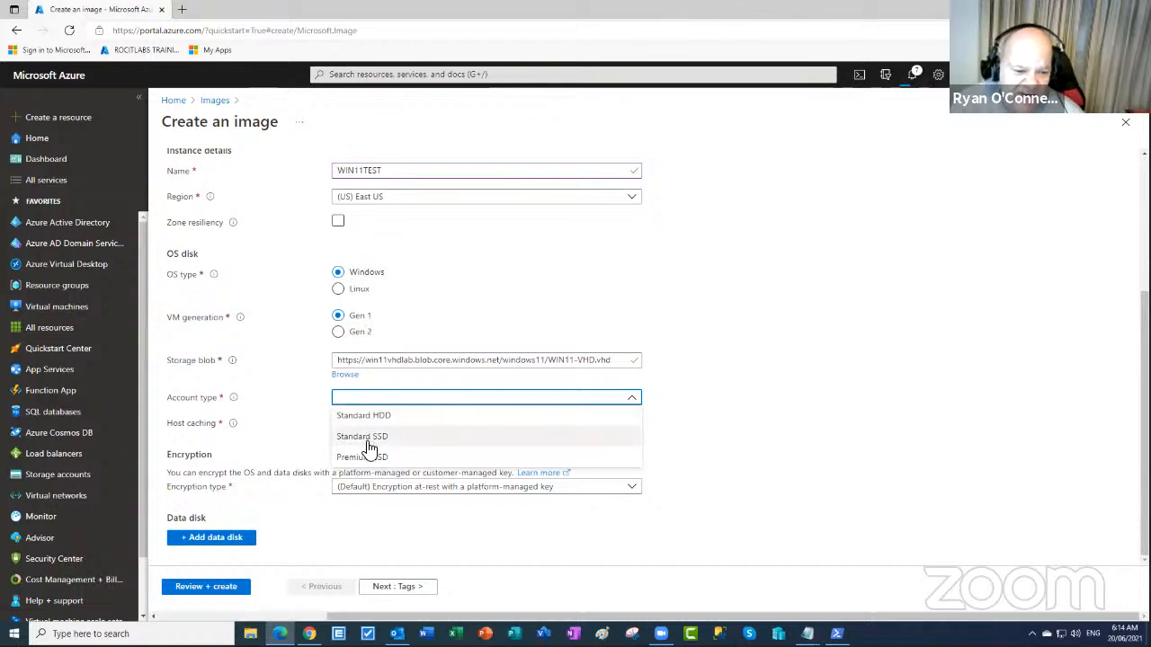
left_click(369, 439)
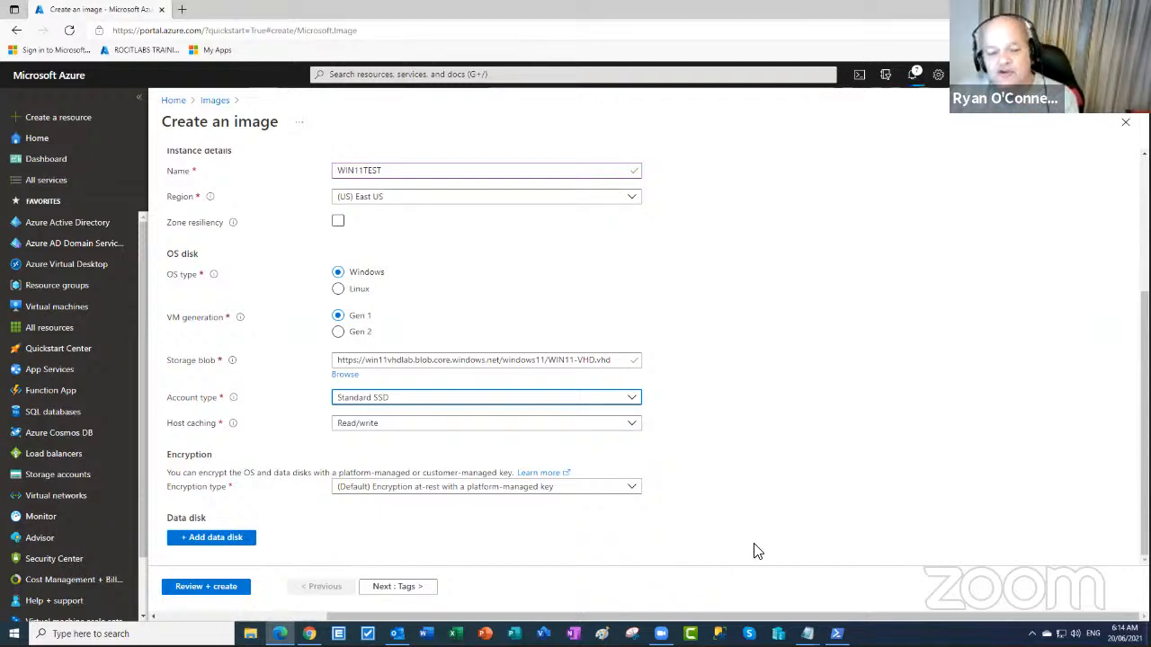
- Skip past Tags to Review + create and submit WIN11TEST once validation passes
left_click(410, 591)
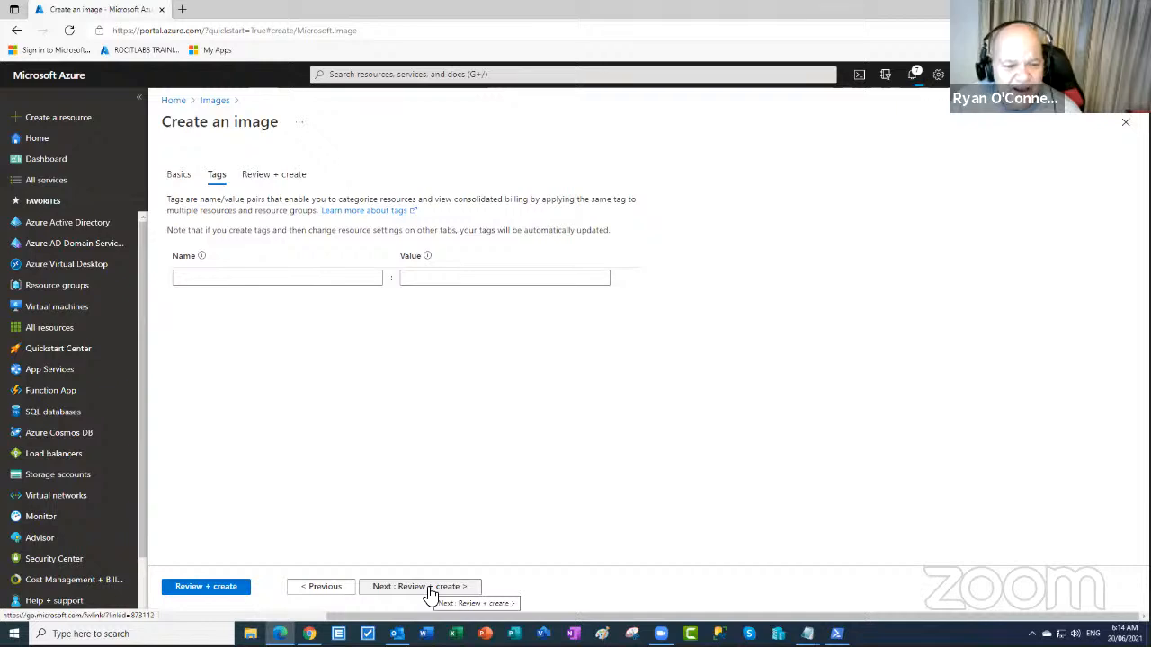
left_click(430, 589)
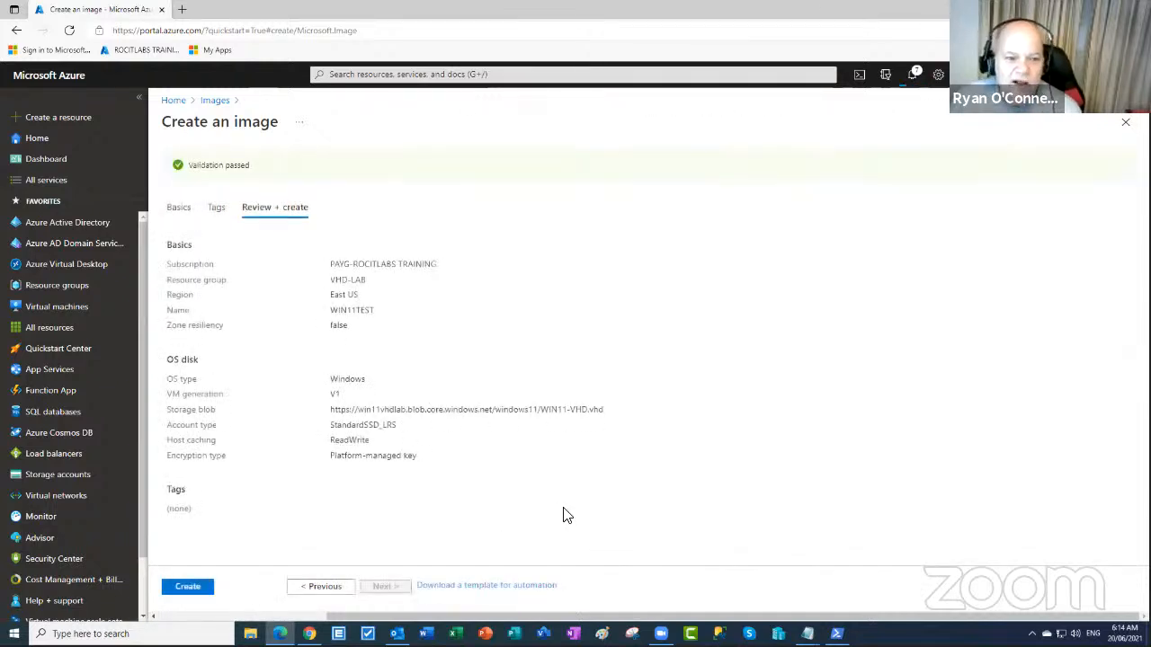
left_click(182, 587)
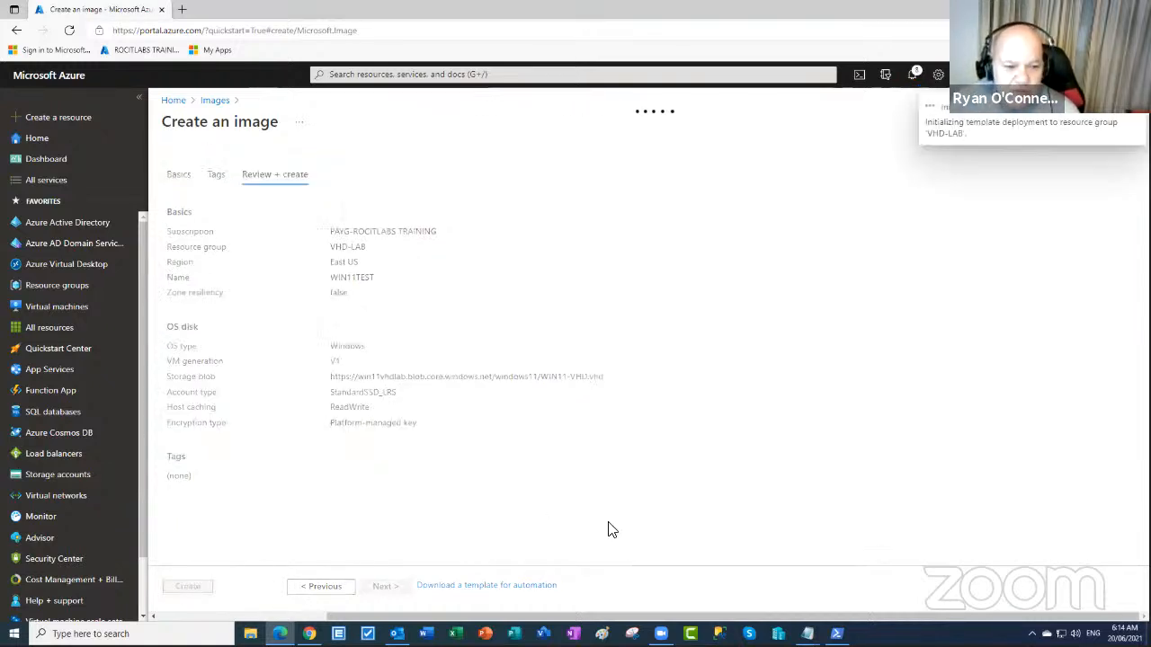
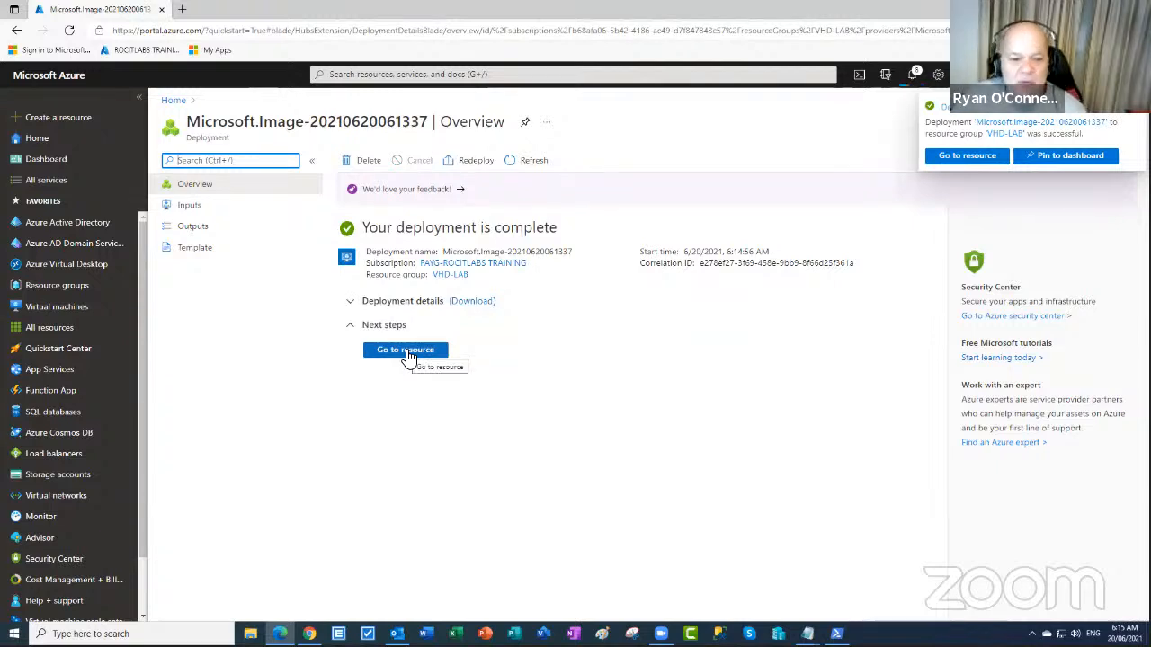
- Go from the completed deployment to the WIN11TEST image's Overview page
left_click(406, 351)
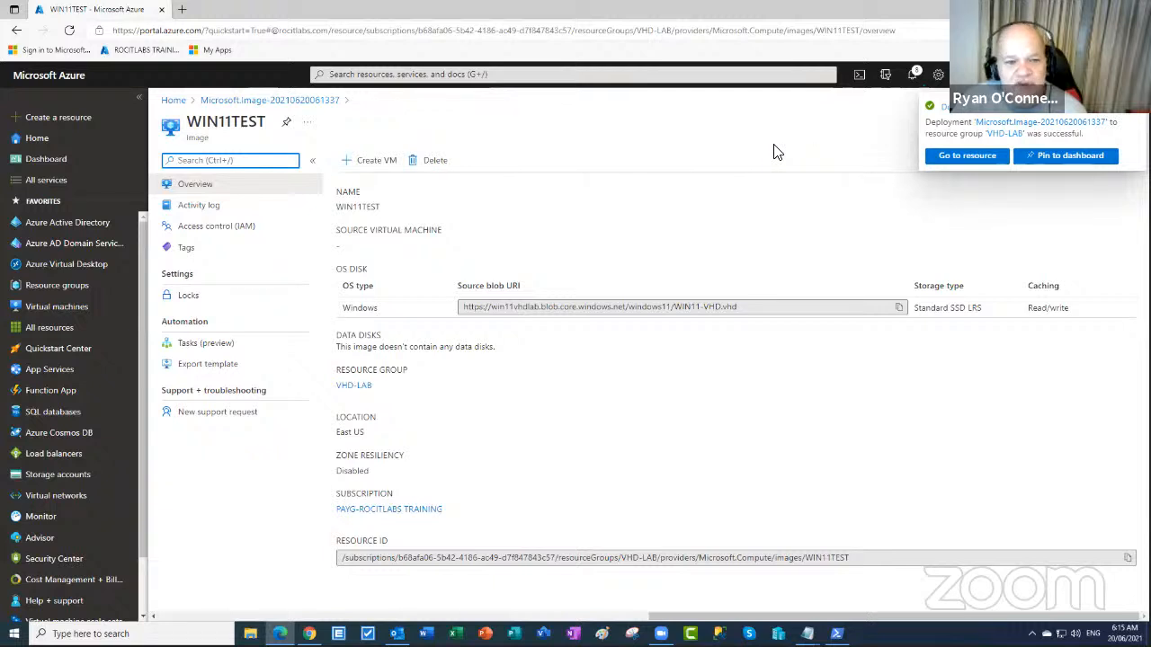
- Start a new VM from the WIN11TEST image and name it Windows11-demo
left_click(363, 170)
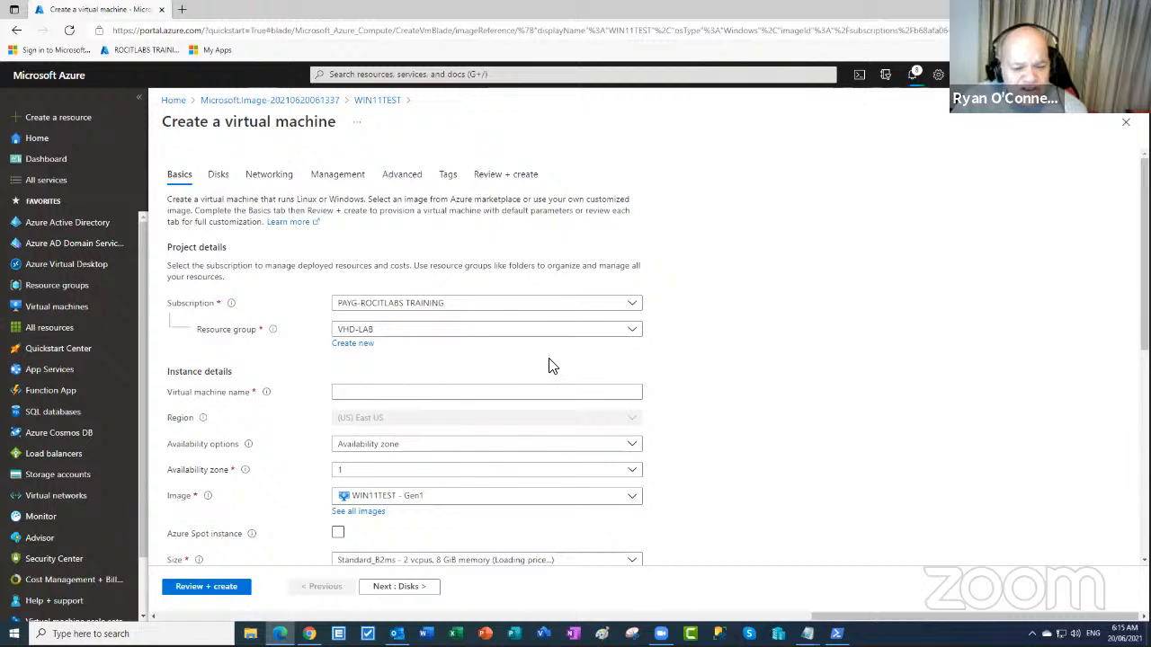
left_click(378, 392)
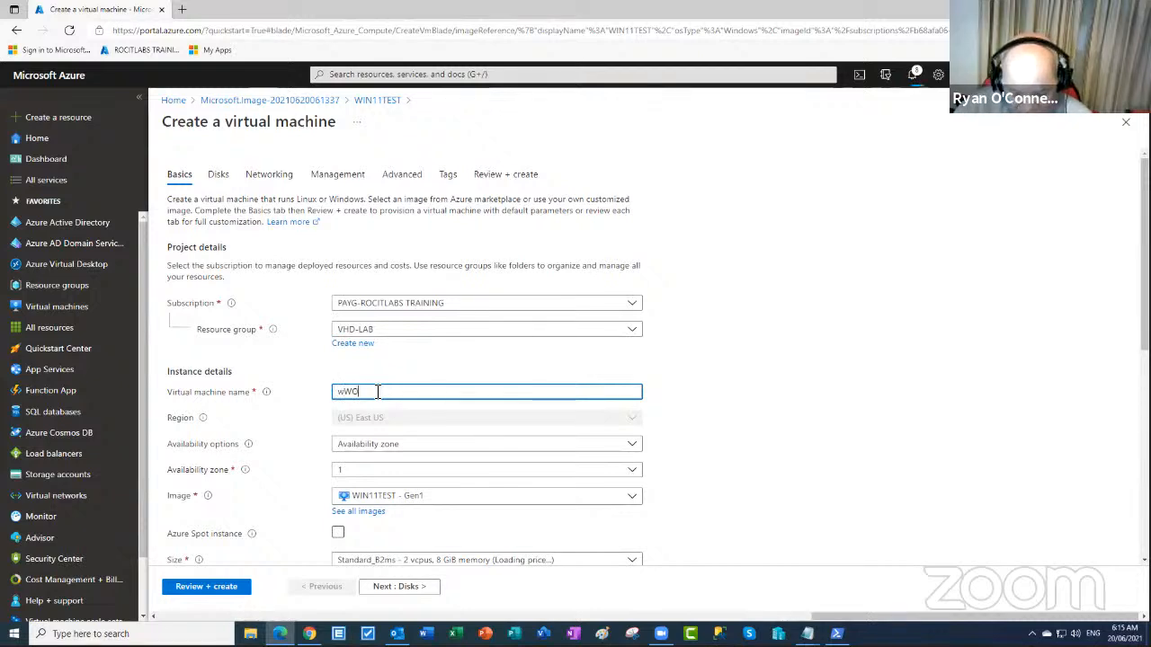
key("BackSpace")
key("BackSpace")
key("BackSpace")
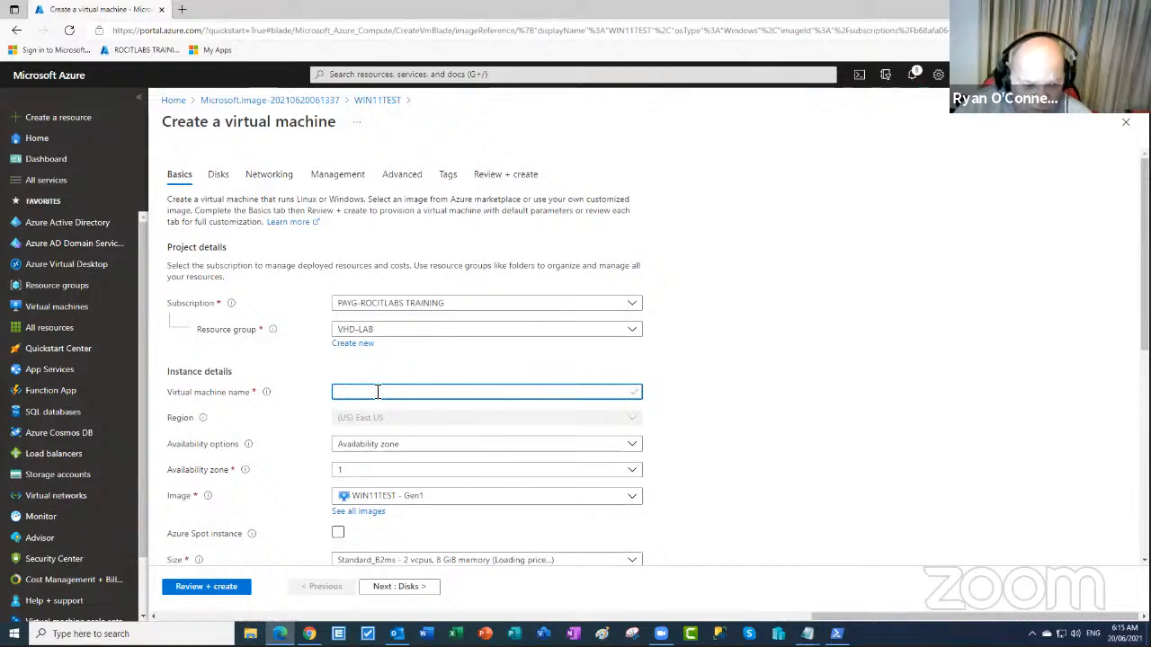
type("Windows1")
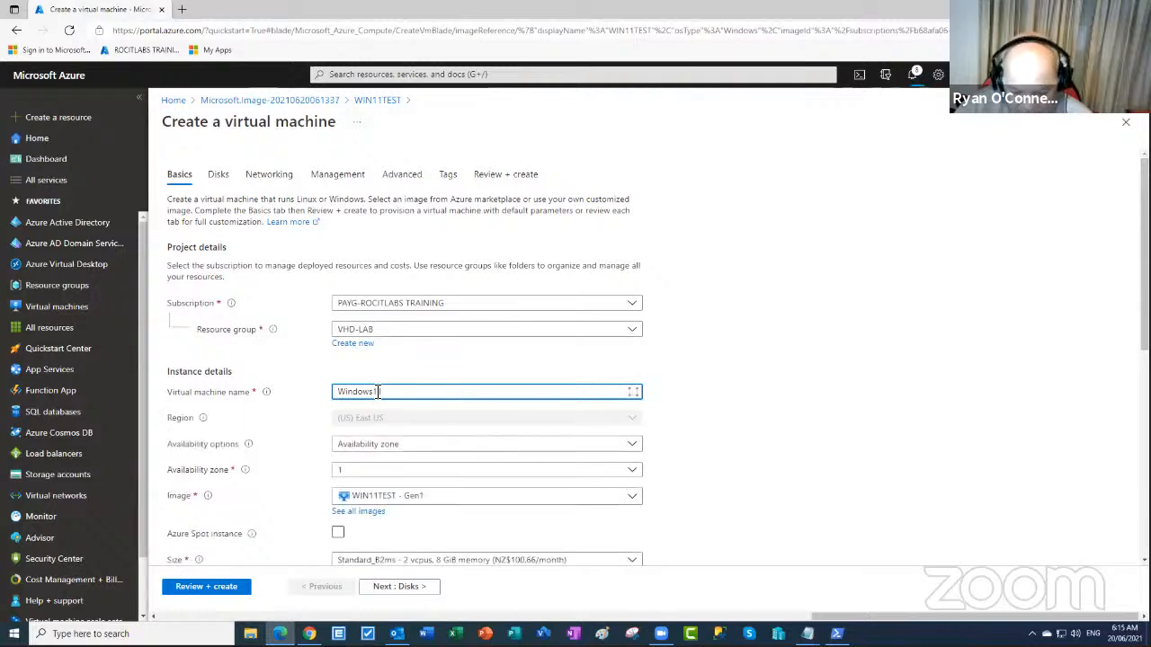
type("1-de")
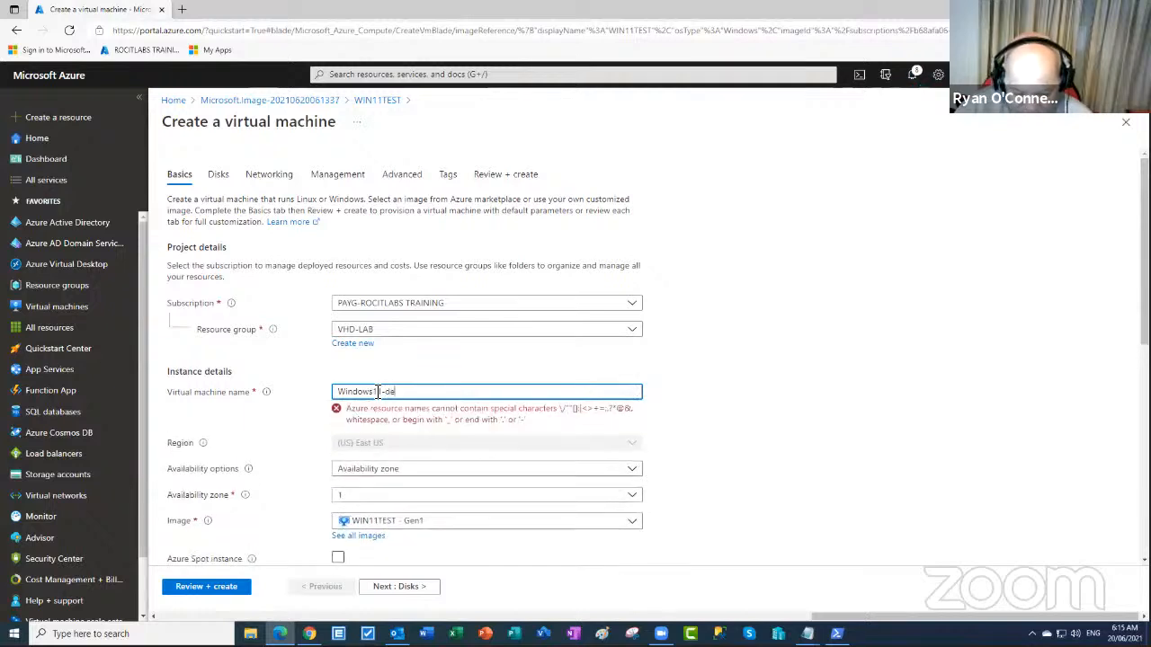
type("mo")
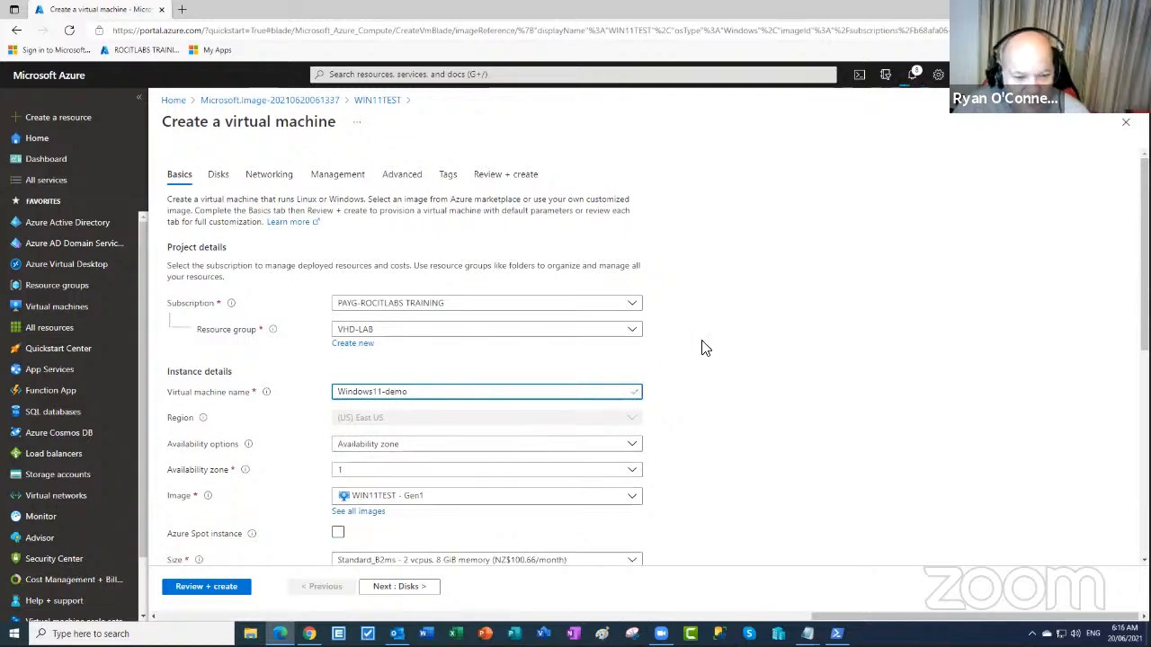
scroll(710, 347, "down", 2)
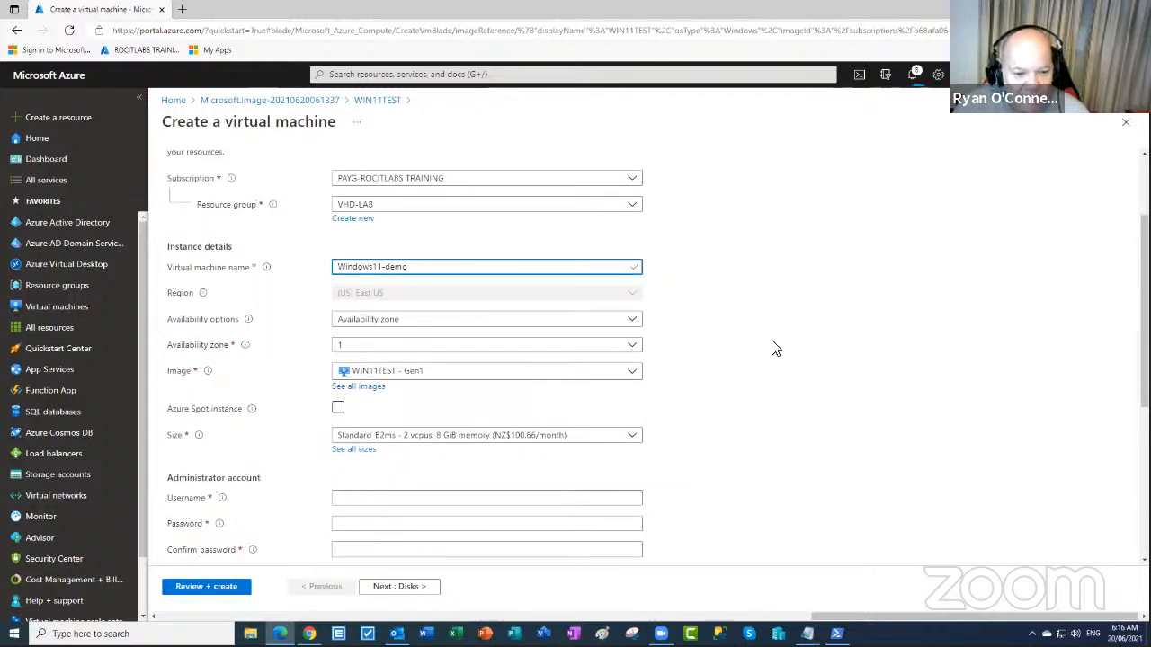
scroll(562, 438, "down", 1)
left_click(408, 435)
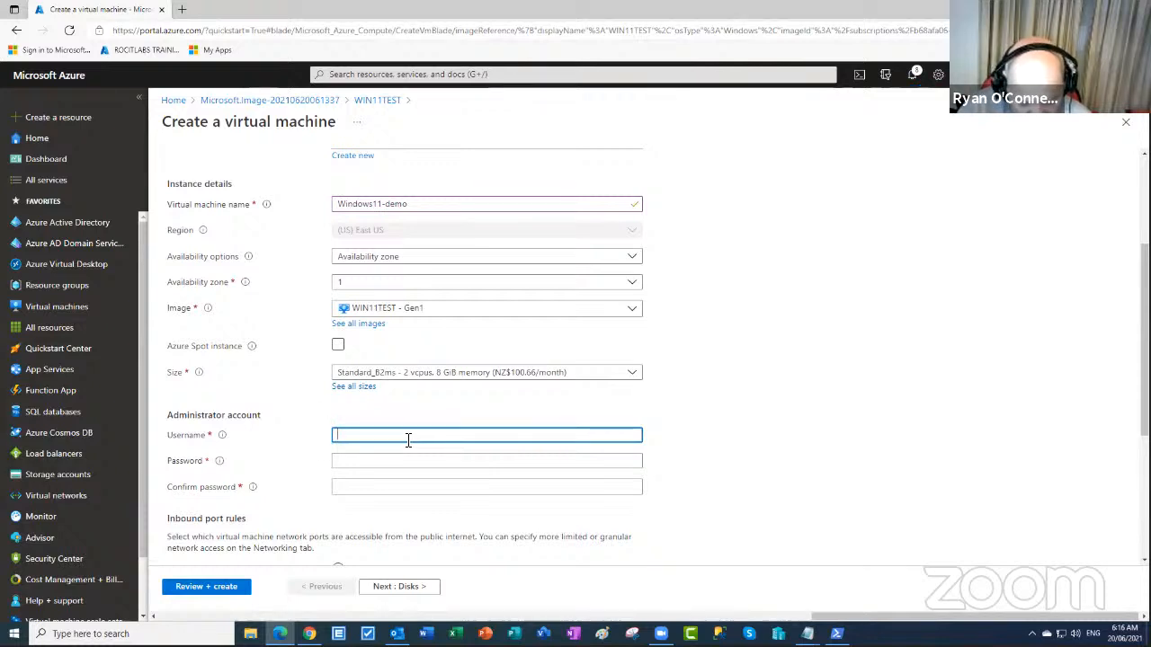
- Enter administrator username AzureUser, then fill in the password and its confirmation
type("A")
key("BackSpace")
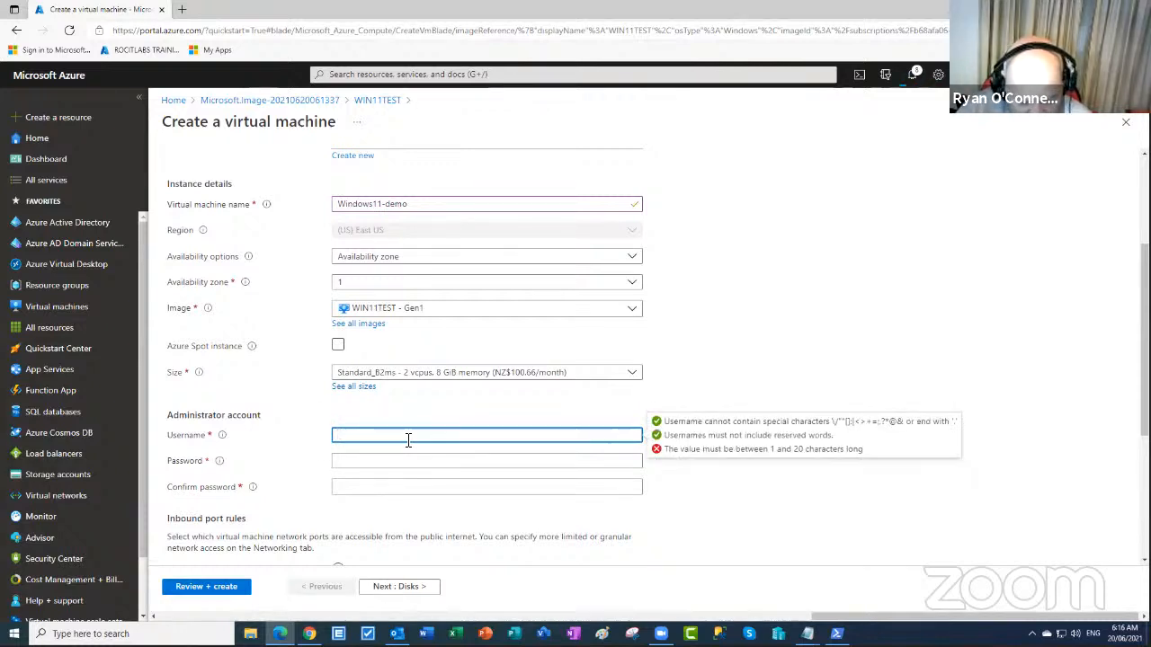
type("Azur")
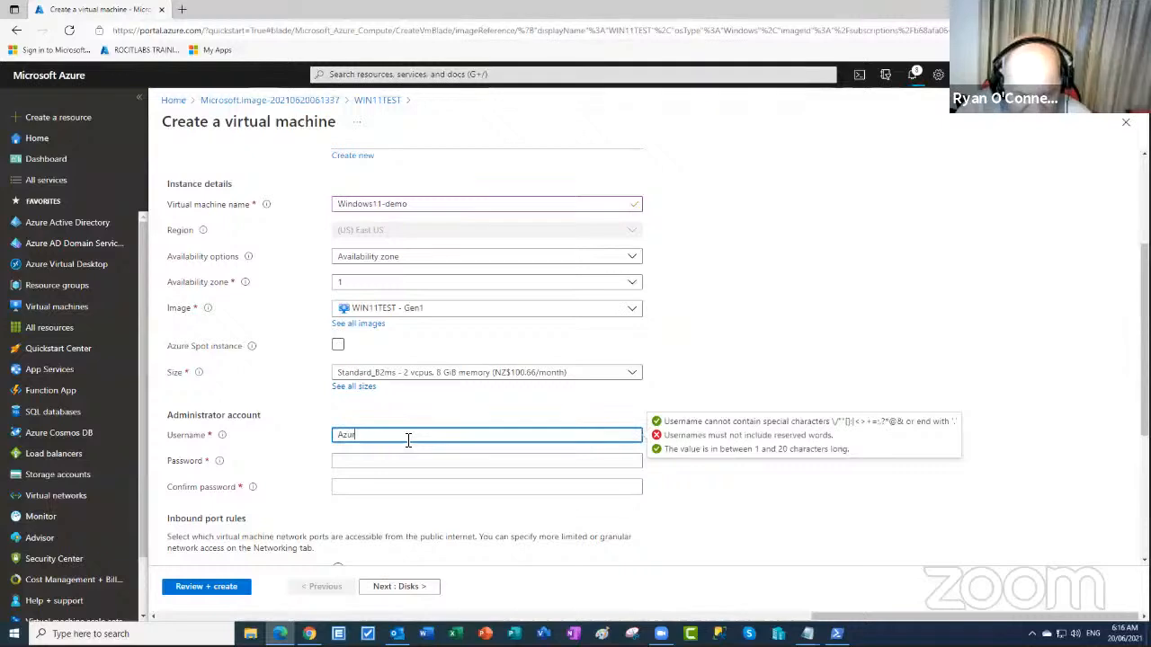
type("eUser")
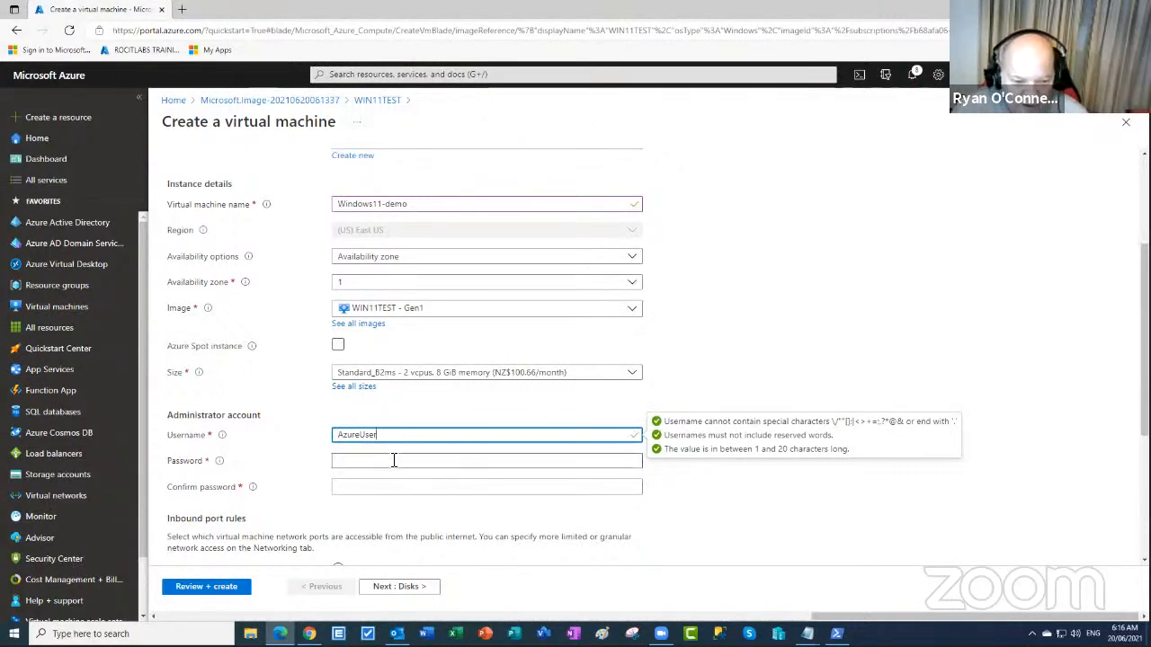
left_click(392, 460)
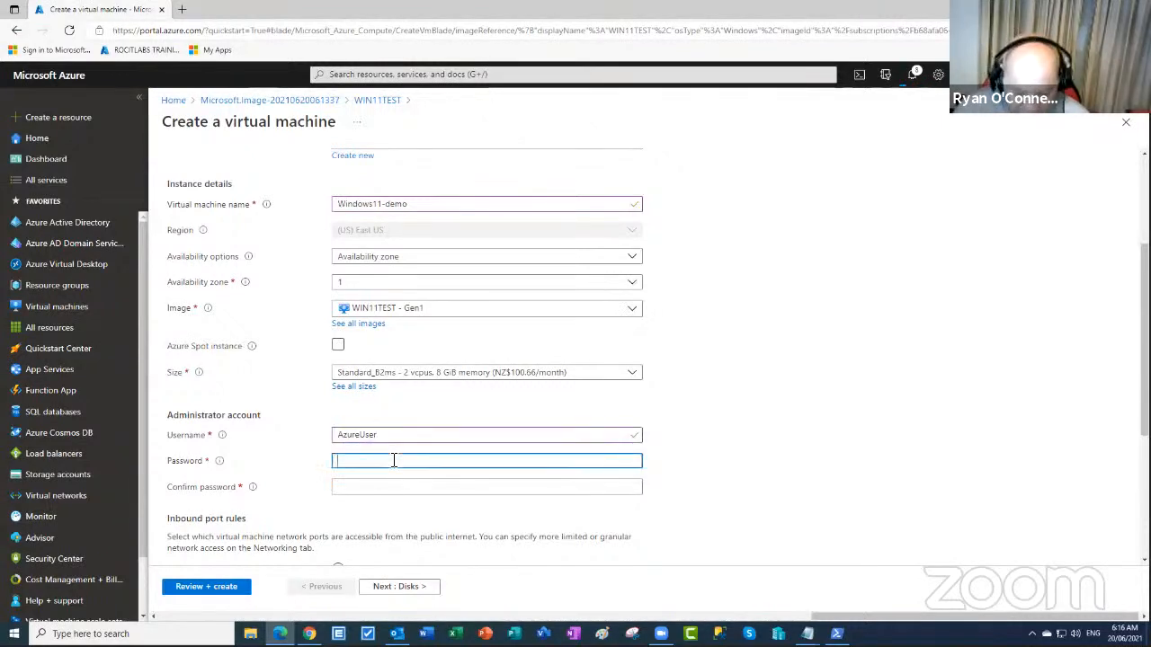
type("P")
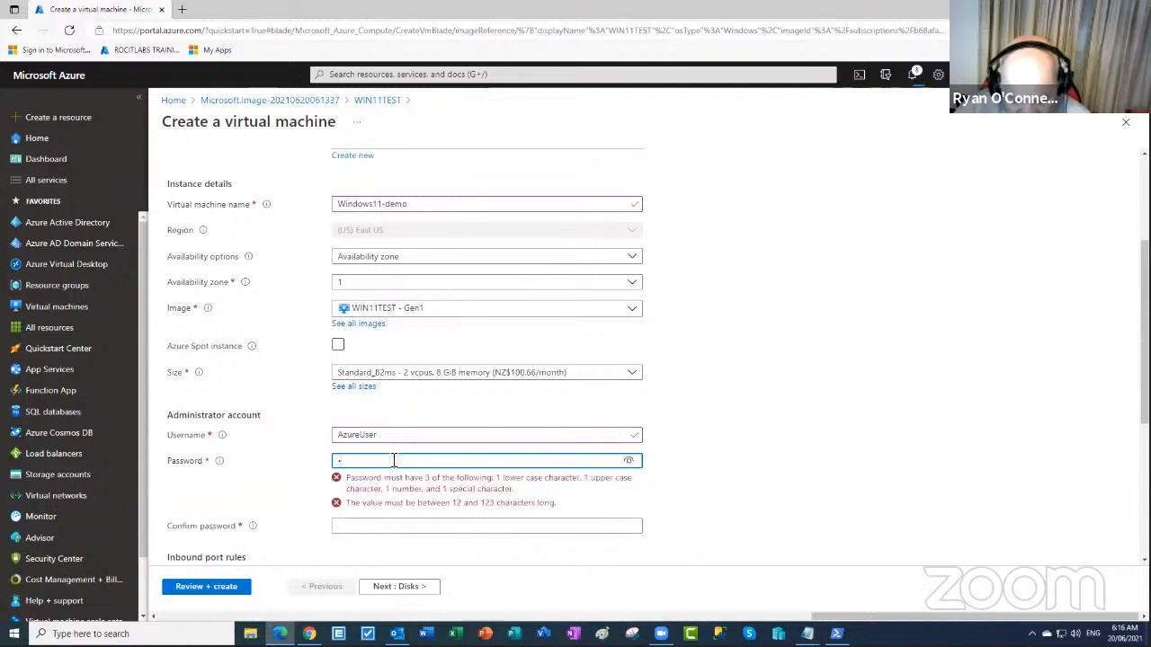
type("•••••••")
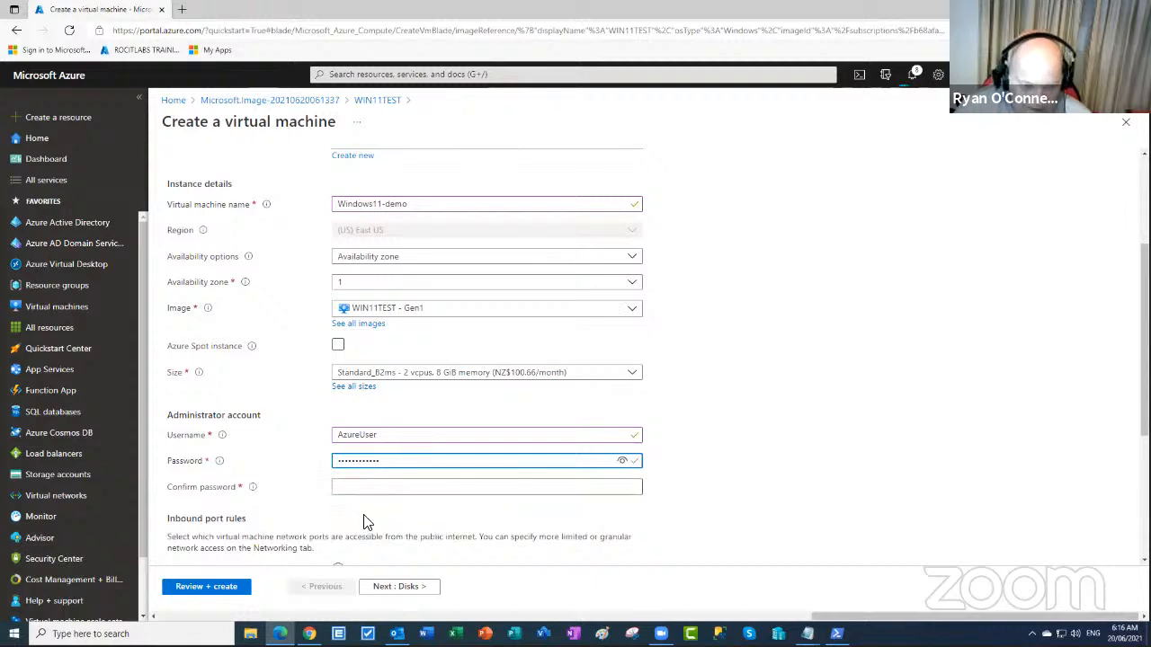
left_click(376, 486)
type("P•••")
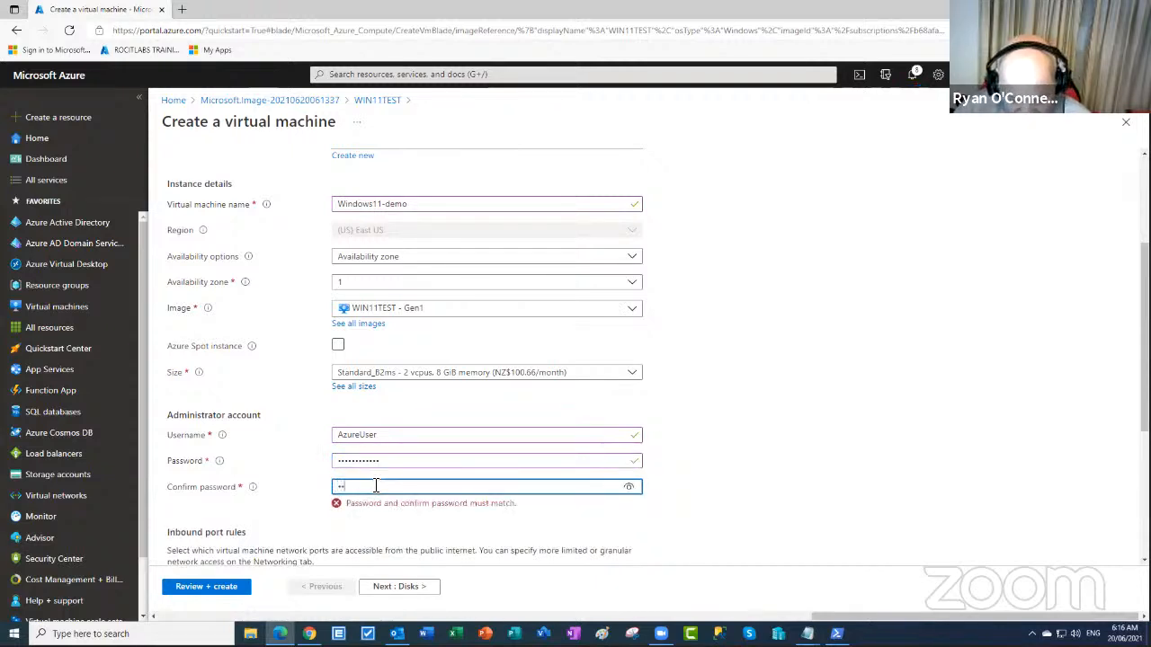
type("••••")
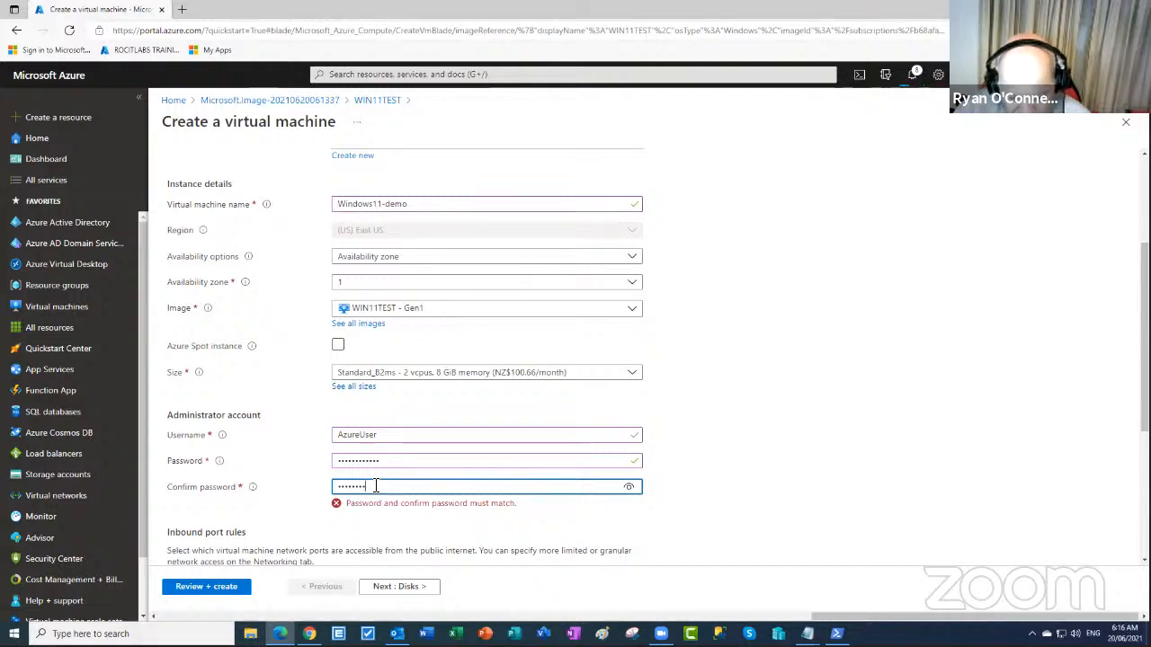
type("••")
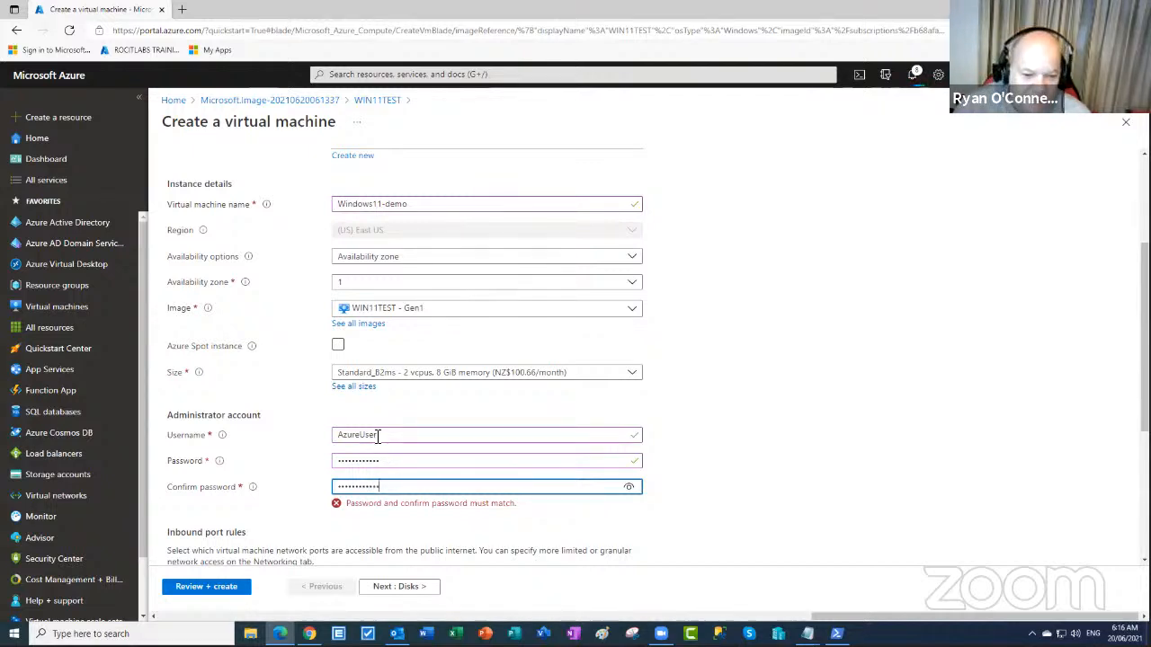
- Replace the administrator username with azuser
left_click(335, 440)
double_click(335, 440)
type("azuser")
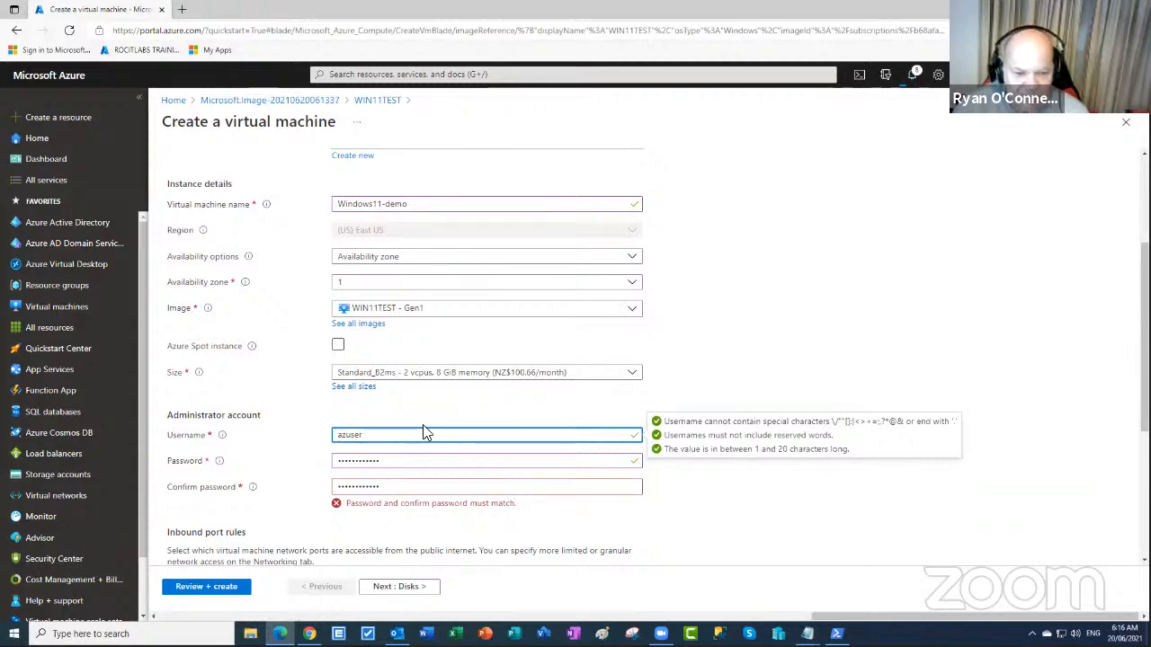
scroll(758, 519, "down", 2)
scroll(733, 499, "down", 2)
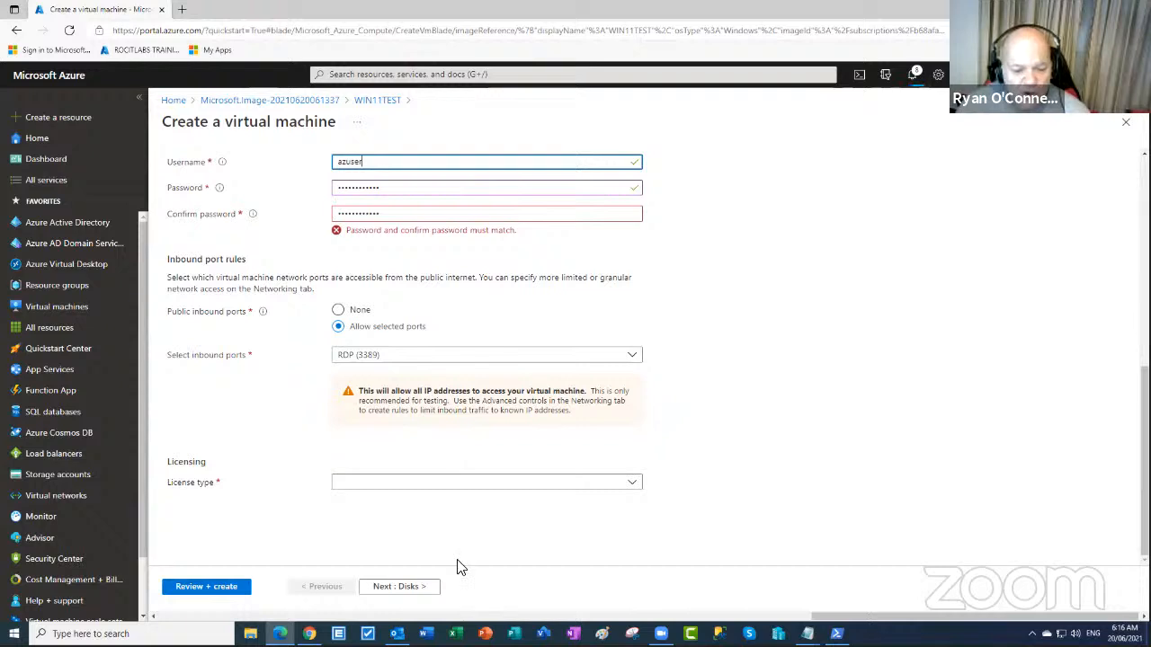
- On the Disks tab, try Standard SSD but keep the OS disk on Premium SSD
left_click(410, 589)
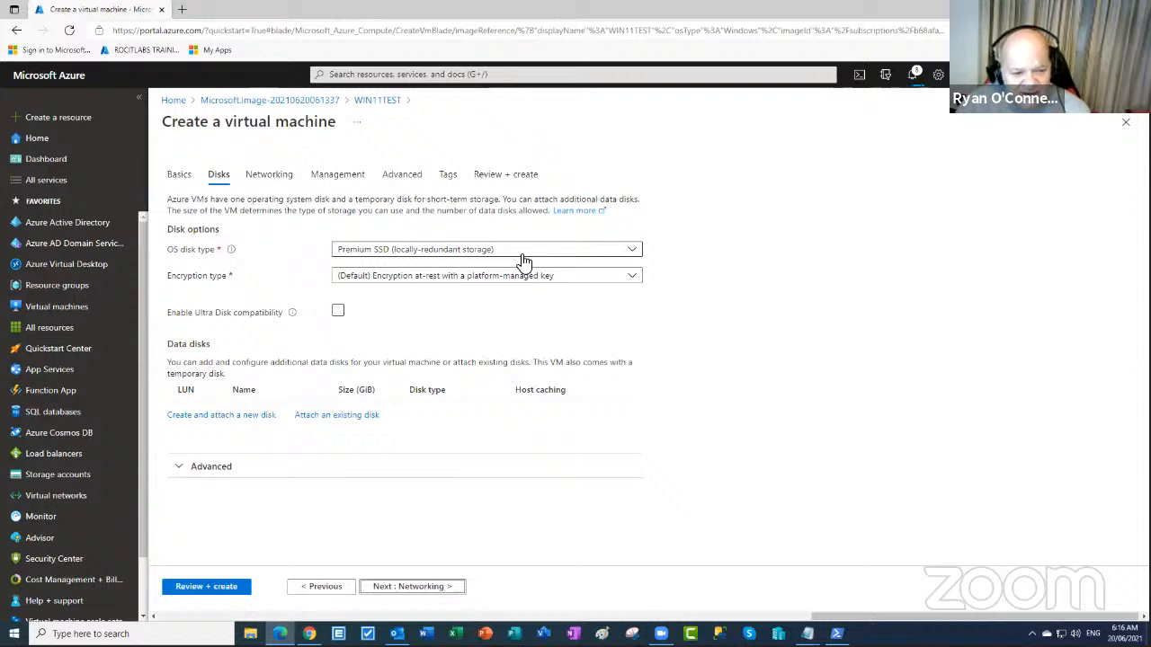
left_click(474, 255)
left_click(390, 334)
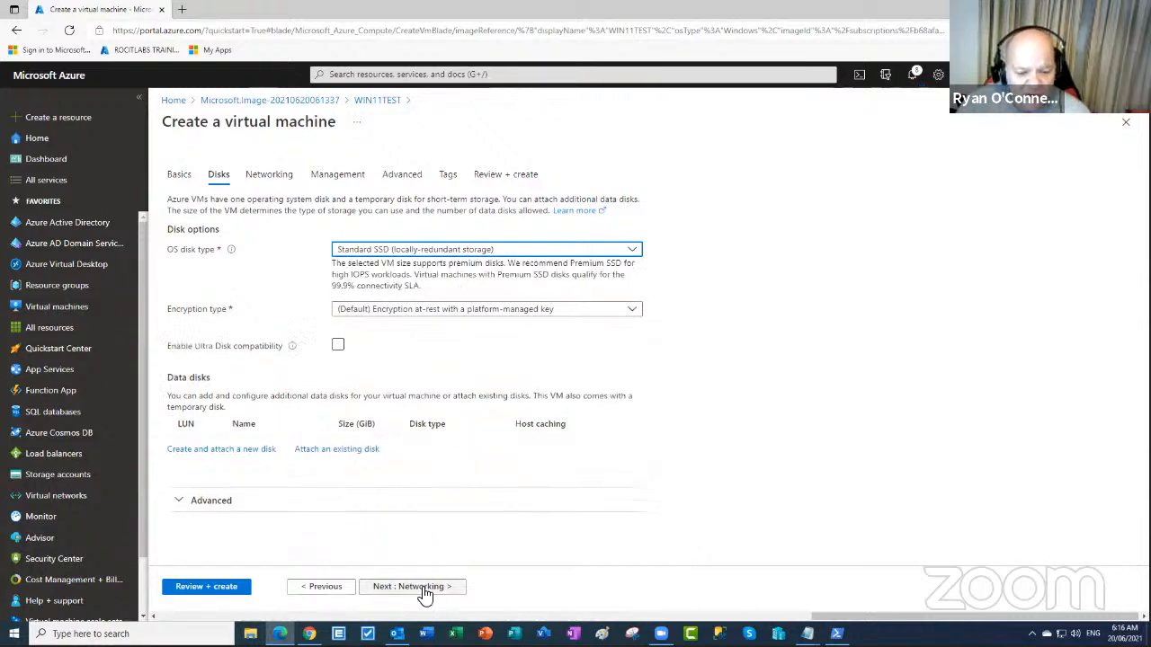
left_click(501, 255)
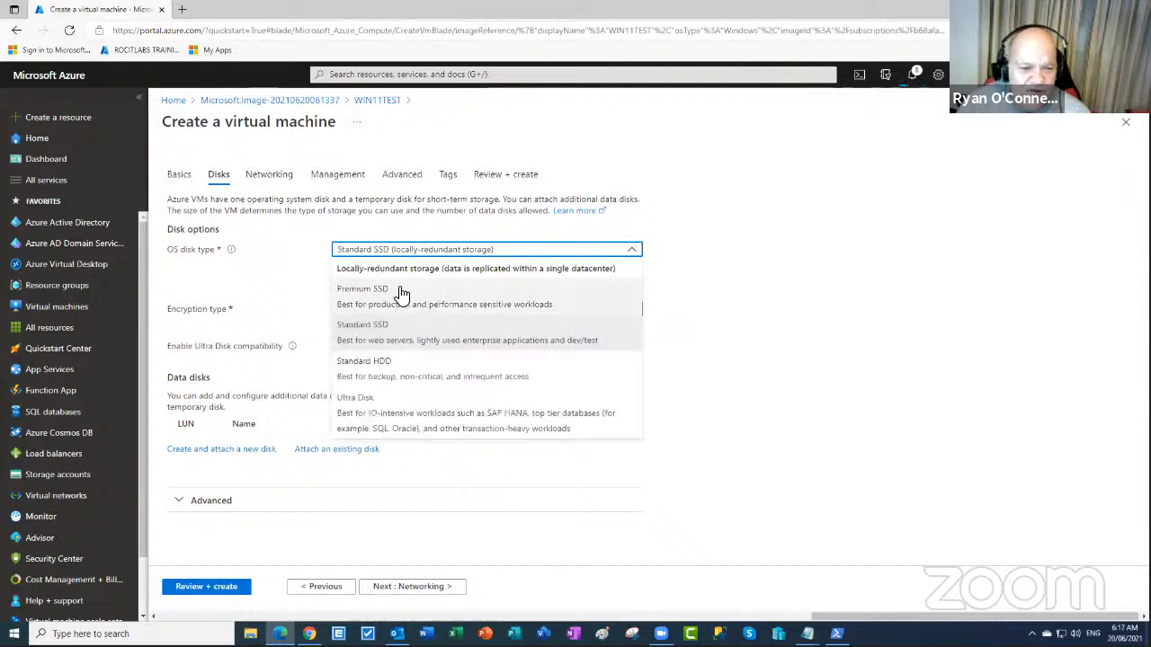
left_click(396, 296)
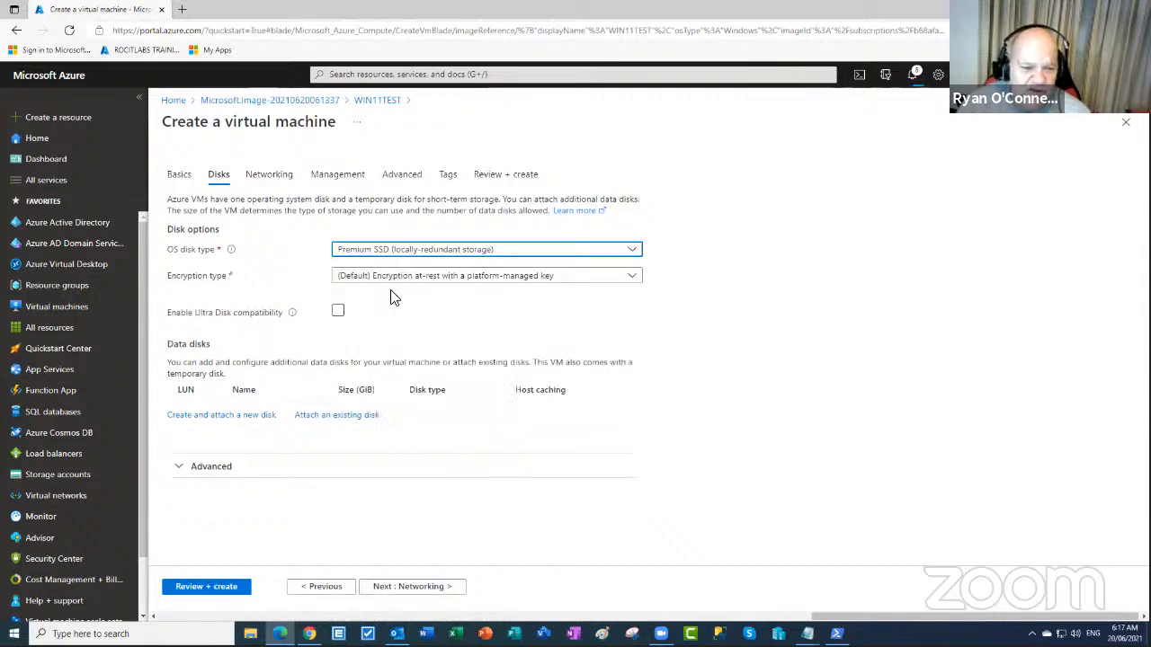
left_click(419, 589)
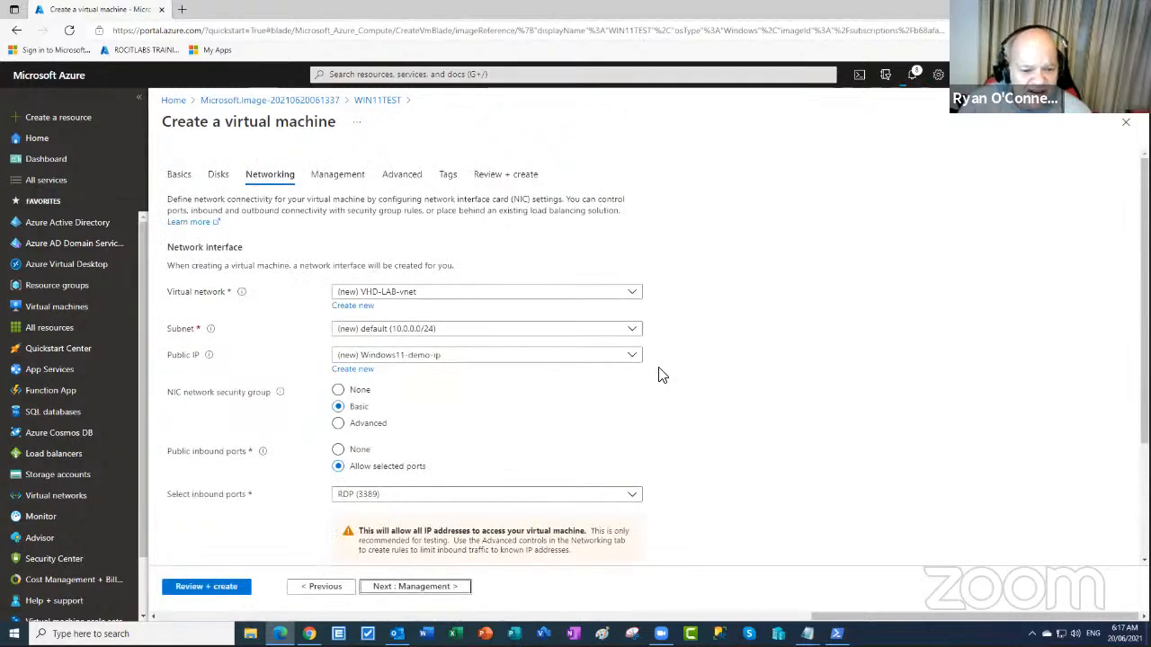
scroll(661, 375, "down", 2)
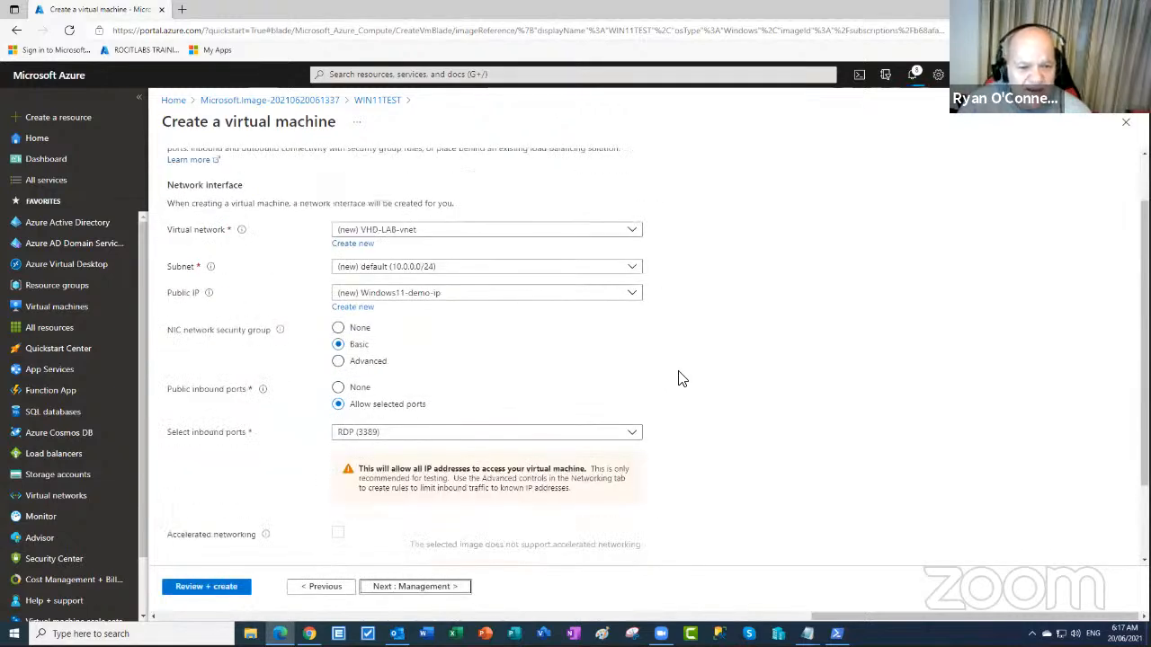
- Set Boot diagnostics to Disable on the Management tab
left_click(429, 589)
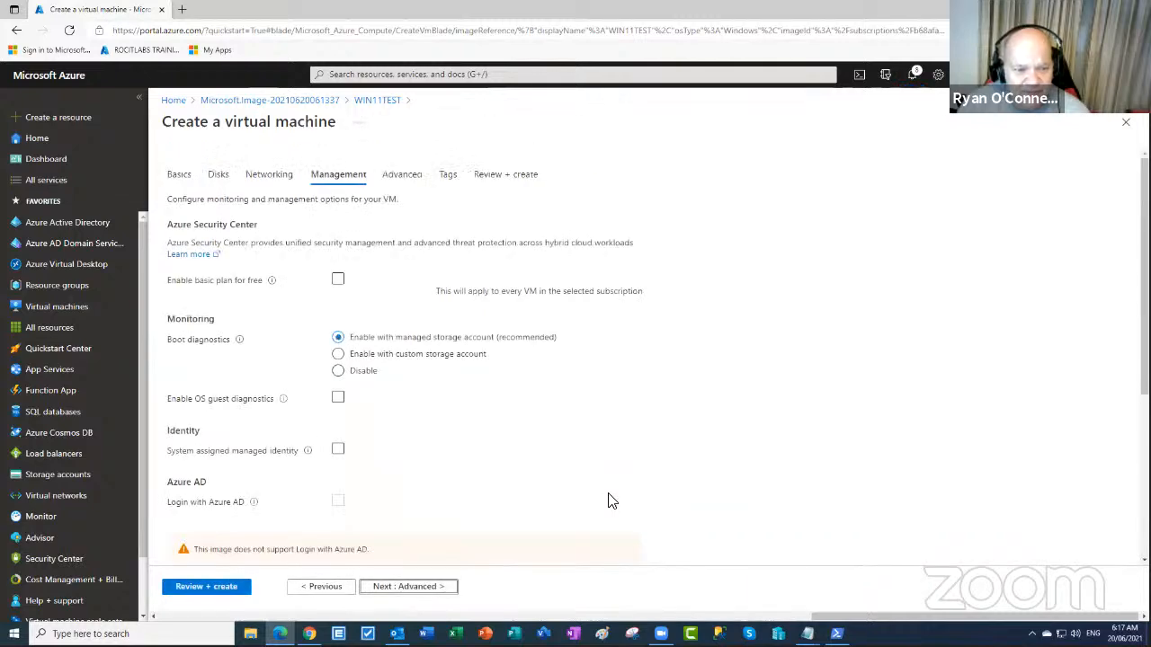
left_click(346, 381)
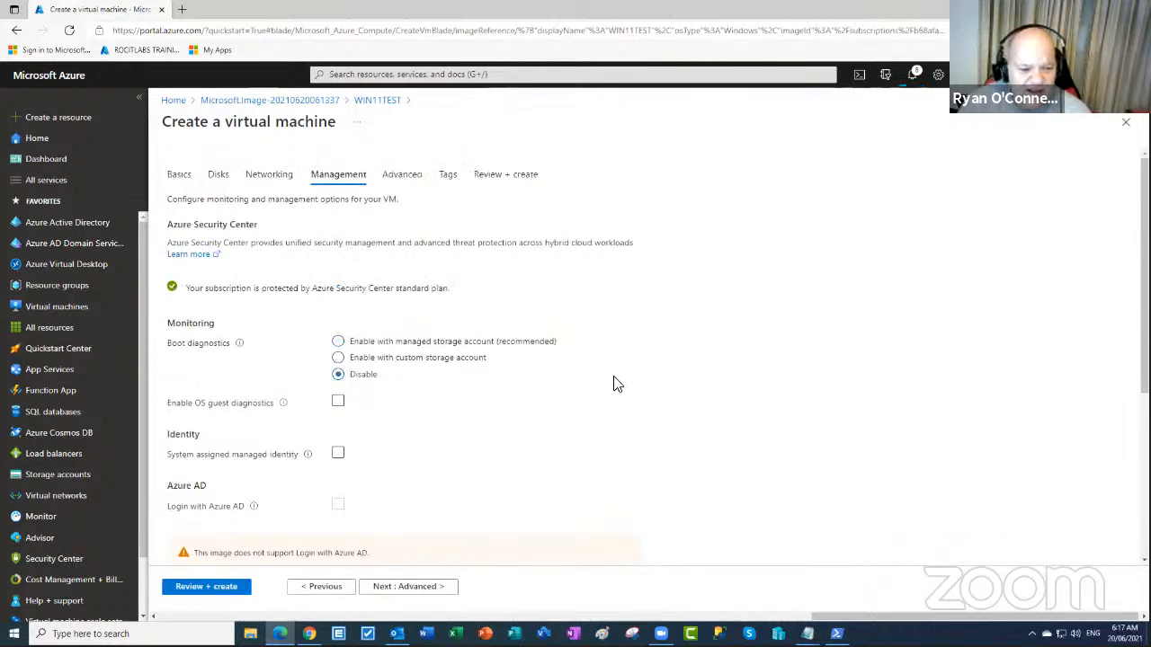
scroll(616, 385, "down", 2)
scroll(615, 385, "down", 1)
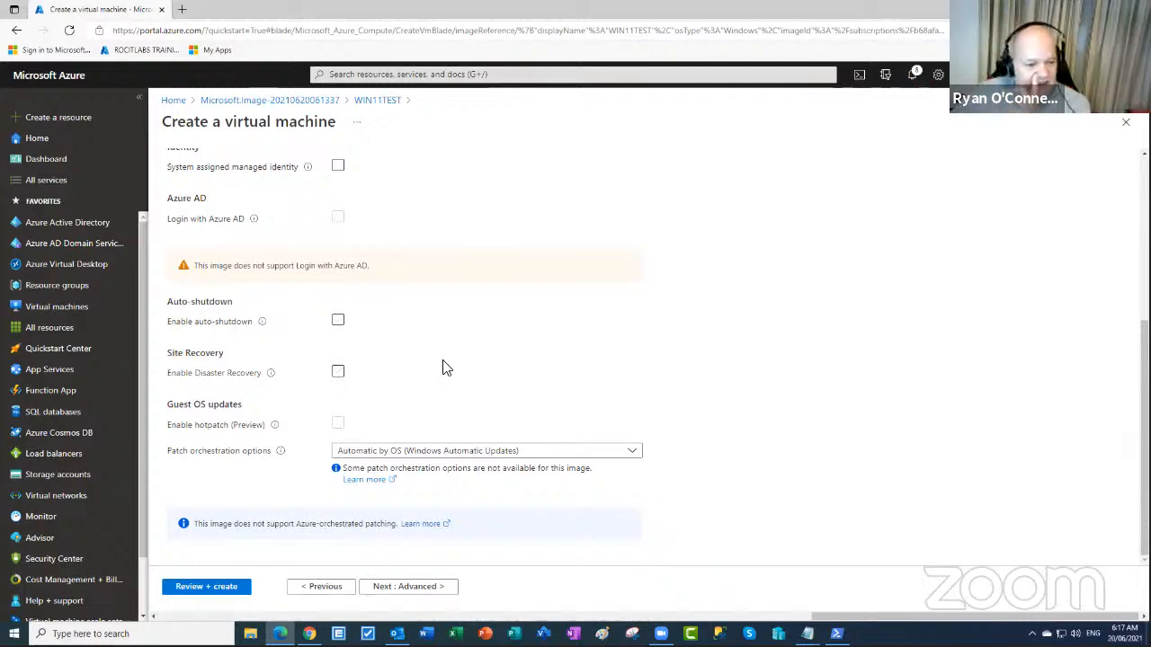
- Advance to Review + create, then return to Basics after validation fails
left_click(436, 589)
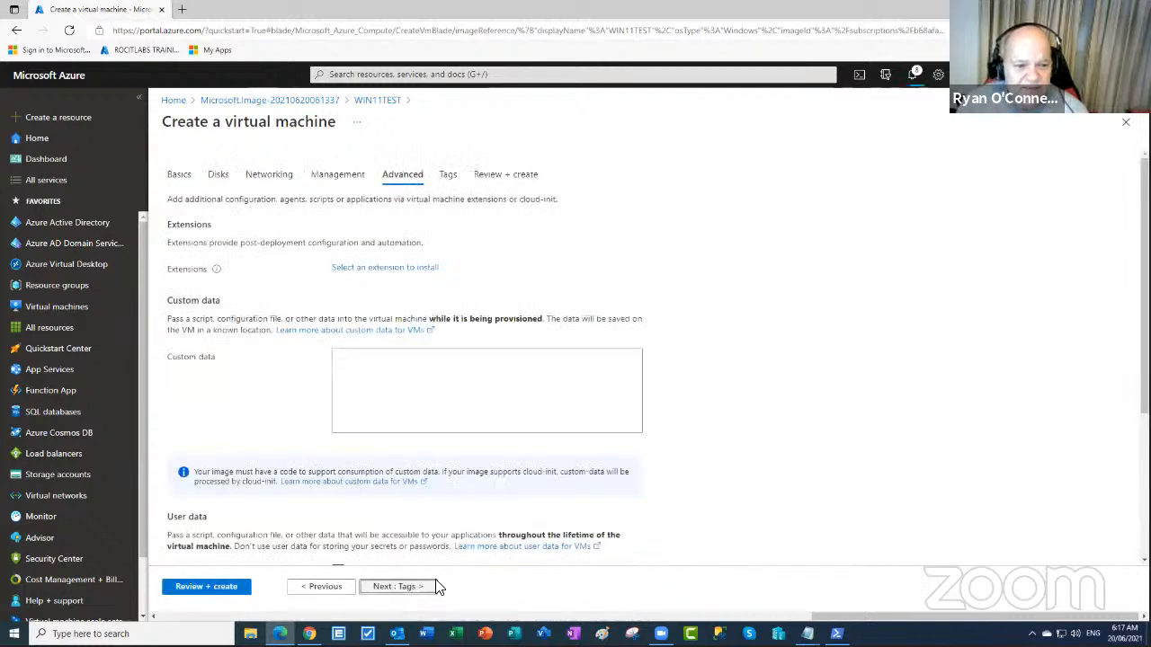
left_click(415, 587)
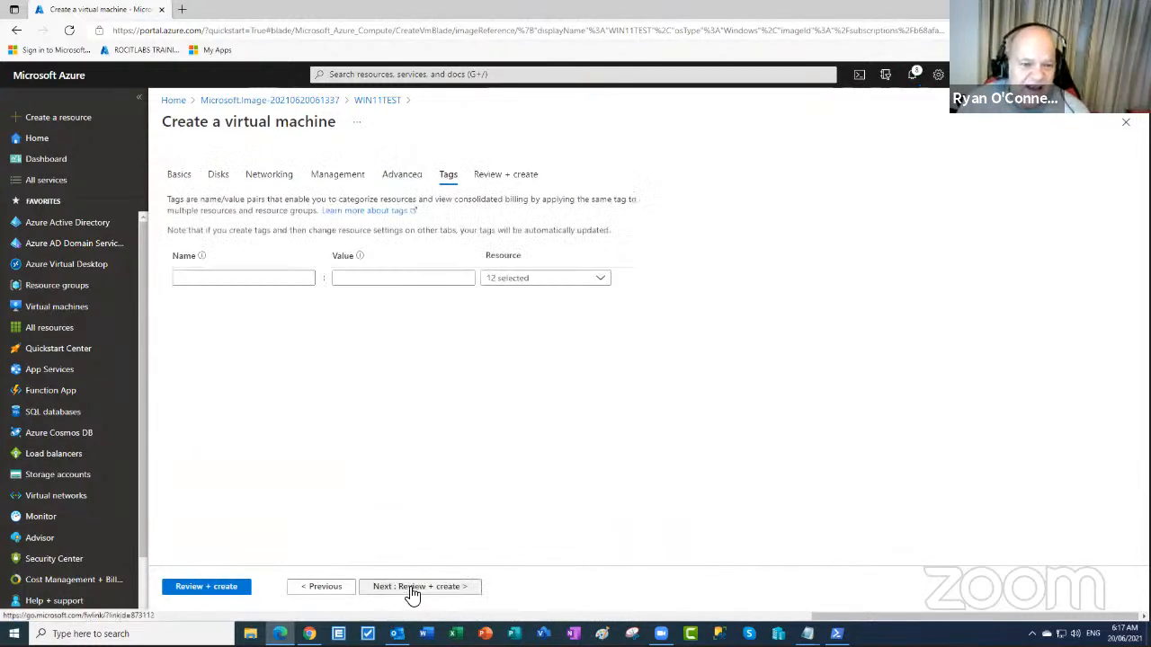
left_click(435, 589)
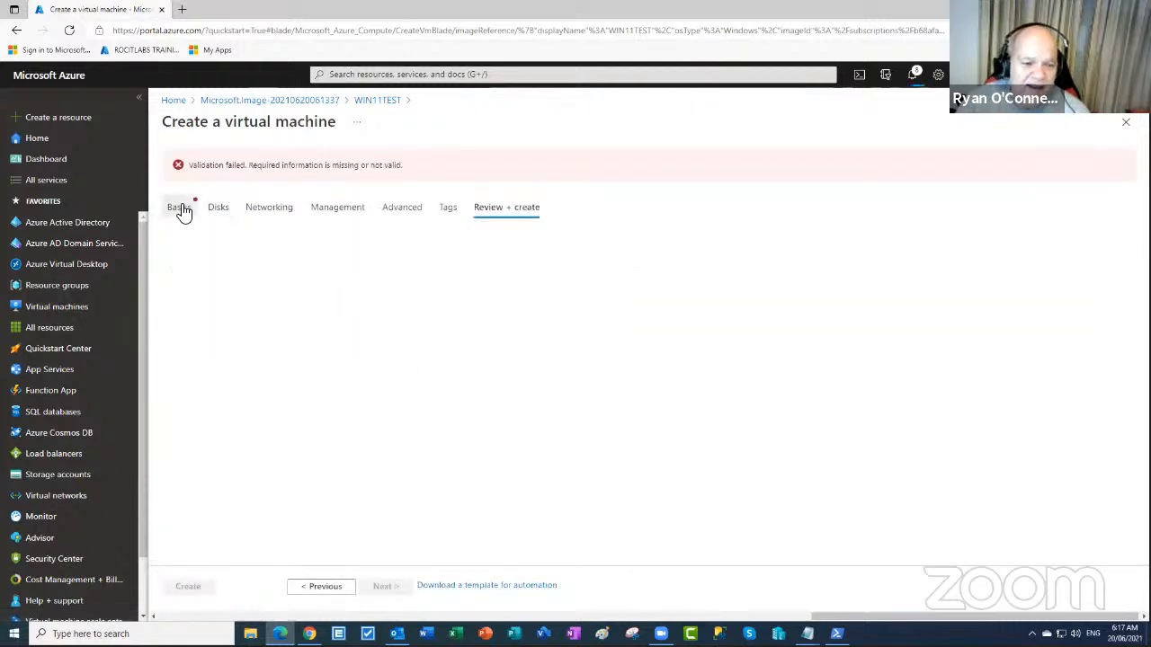
left_click(183, 208)
- Retype the Confirm password value so it matches the administrator password
scroll(506, 549, "down", 3)
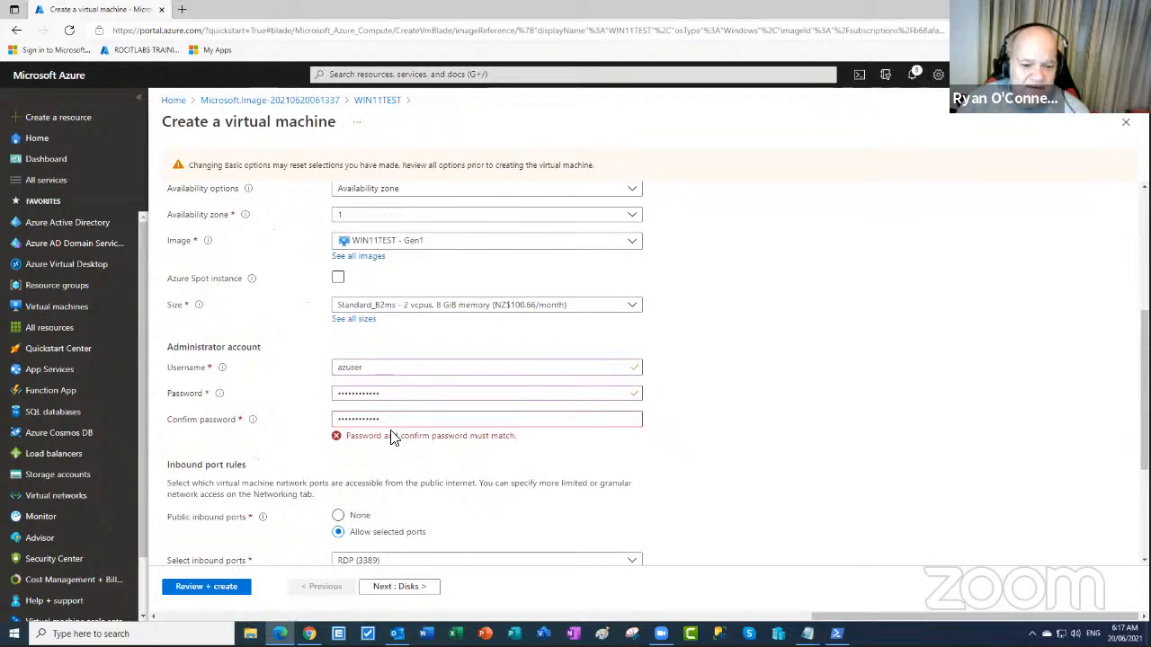
left_click_drag(398, 420, 346, 415)
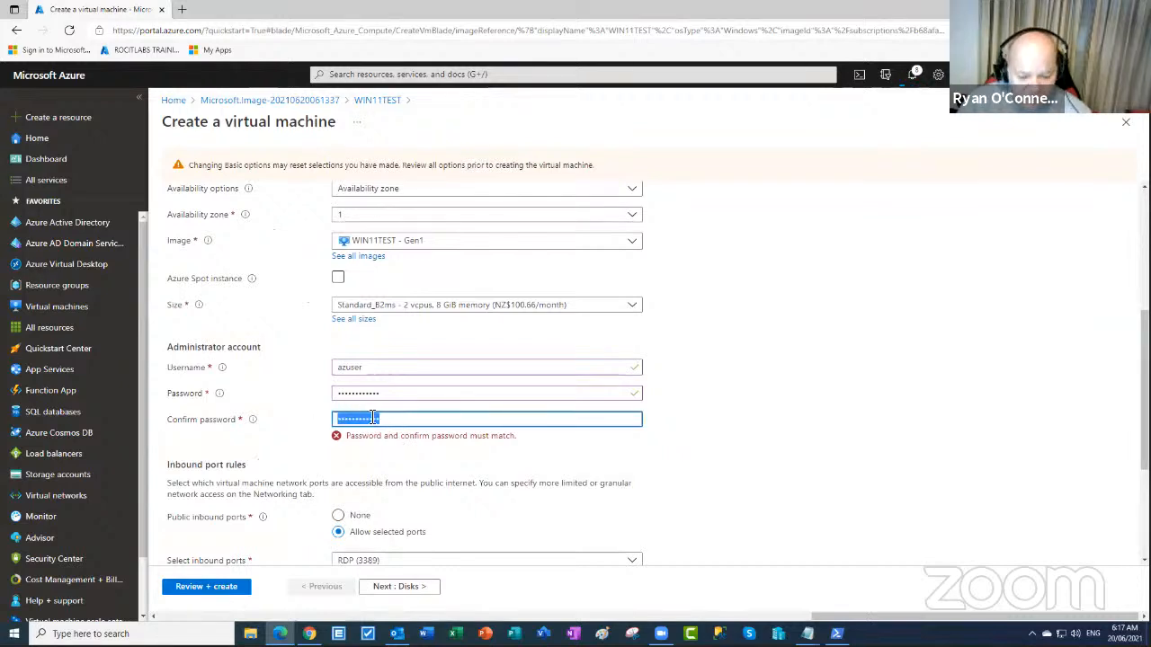
type("•")
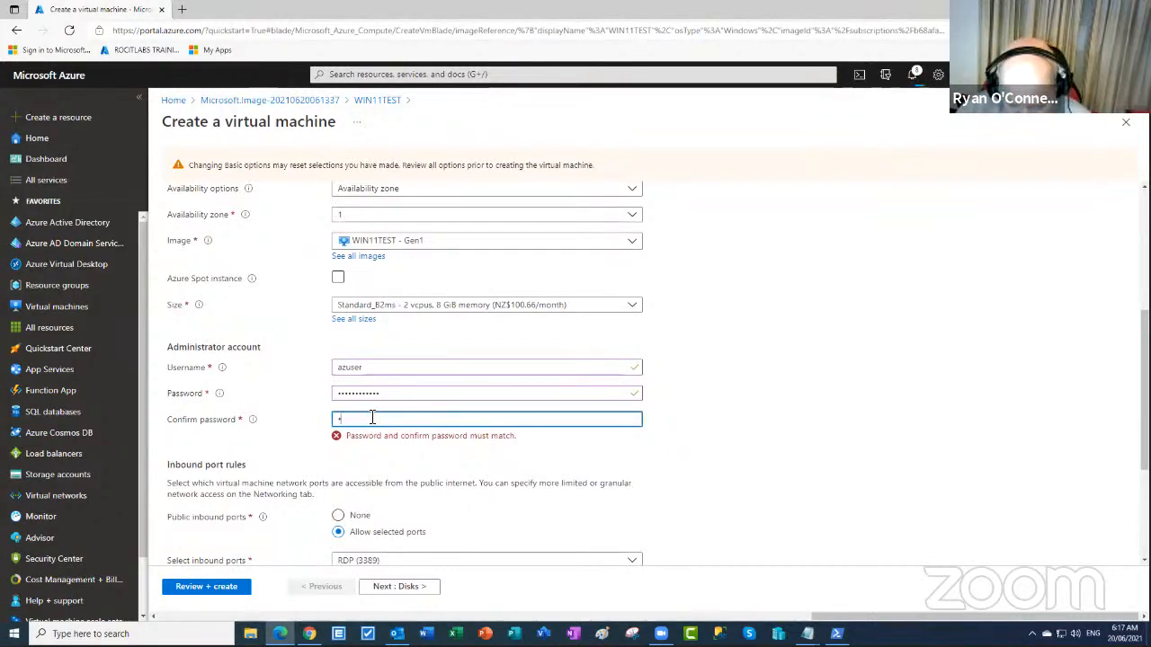
type("•••••••")
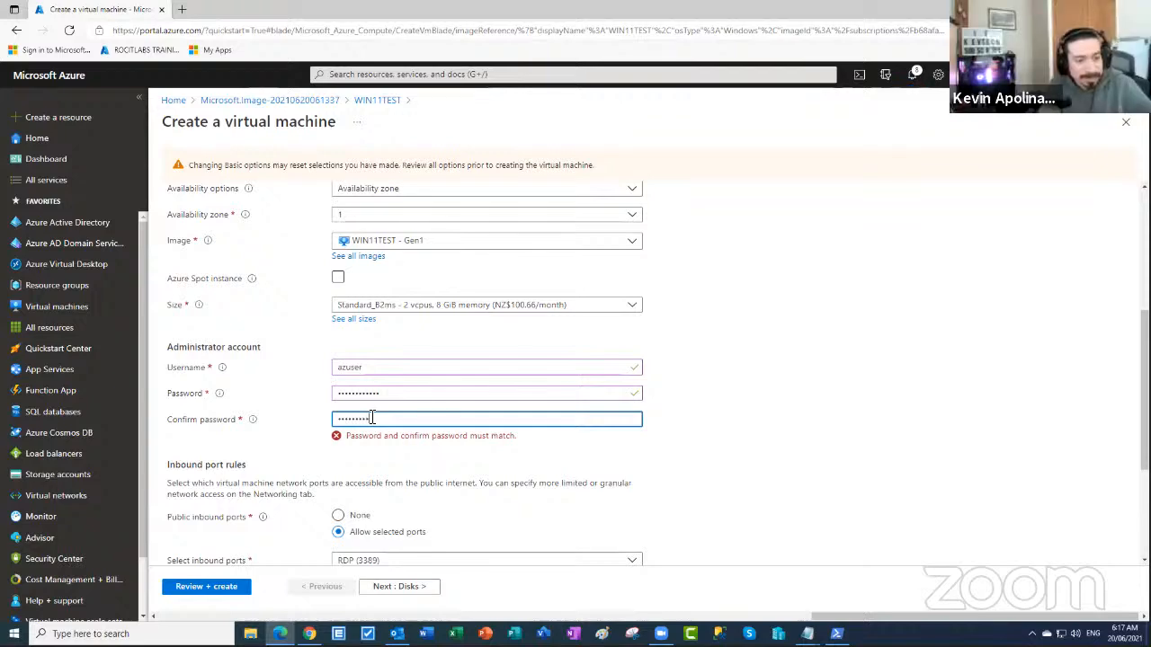
type("•")
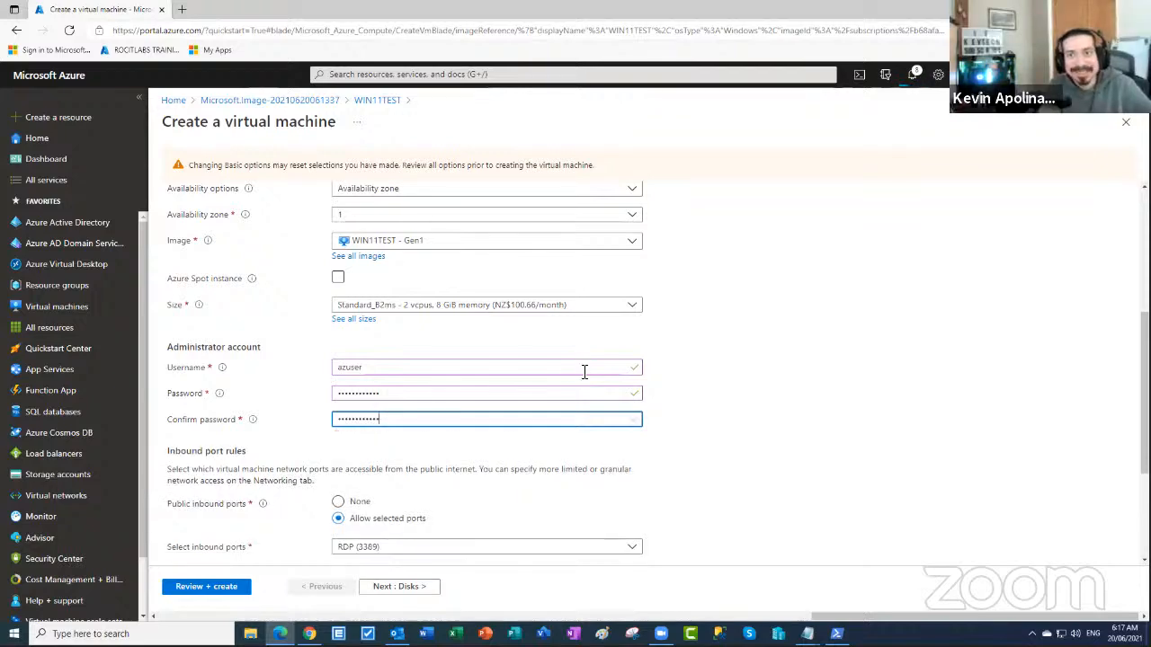
scroll(540, 449, "down", 2)
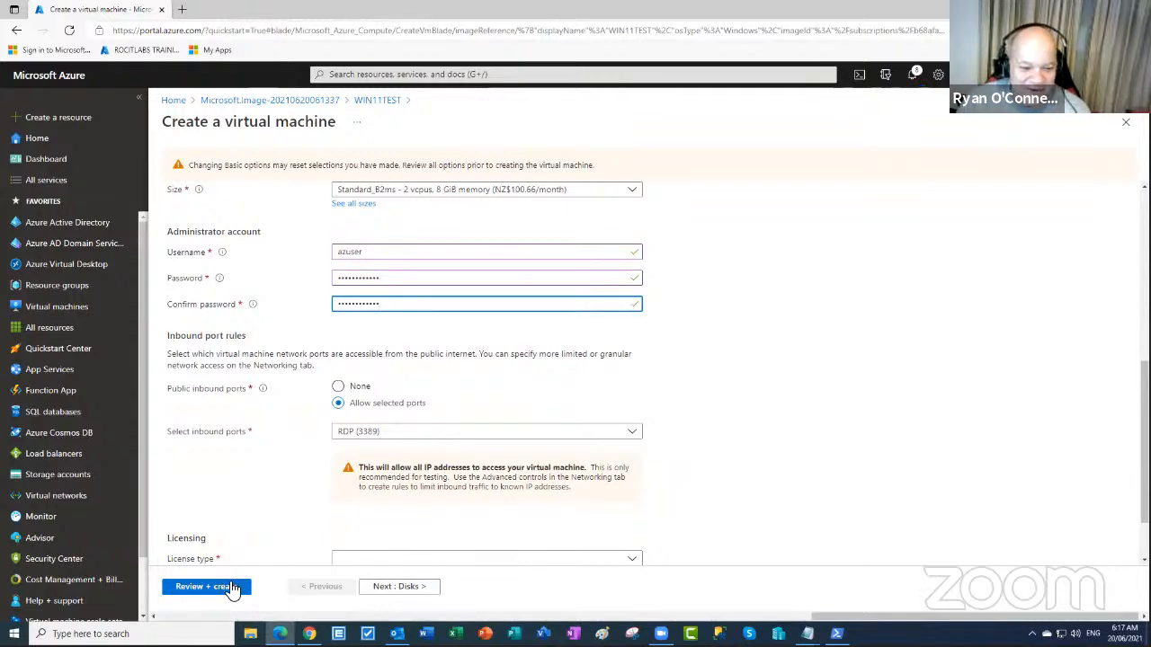
- Step through Disks, Networking, Management, Advanced and Tags to reach Review + create
left_click(387, 589)
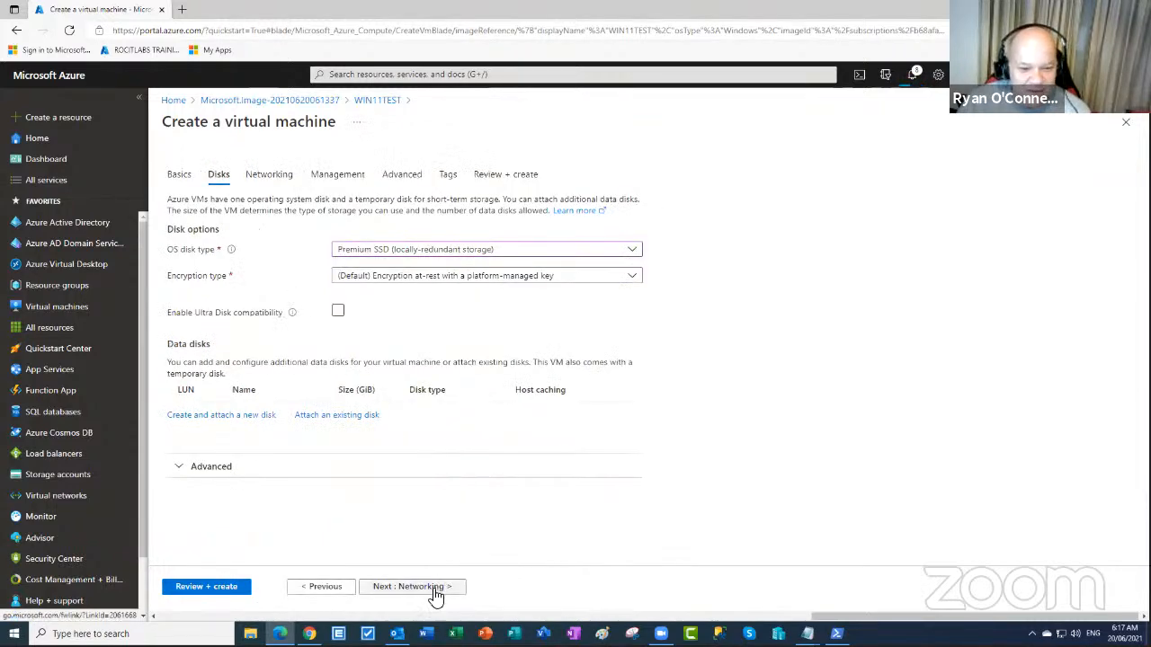
left_click(435, 594)
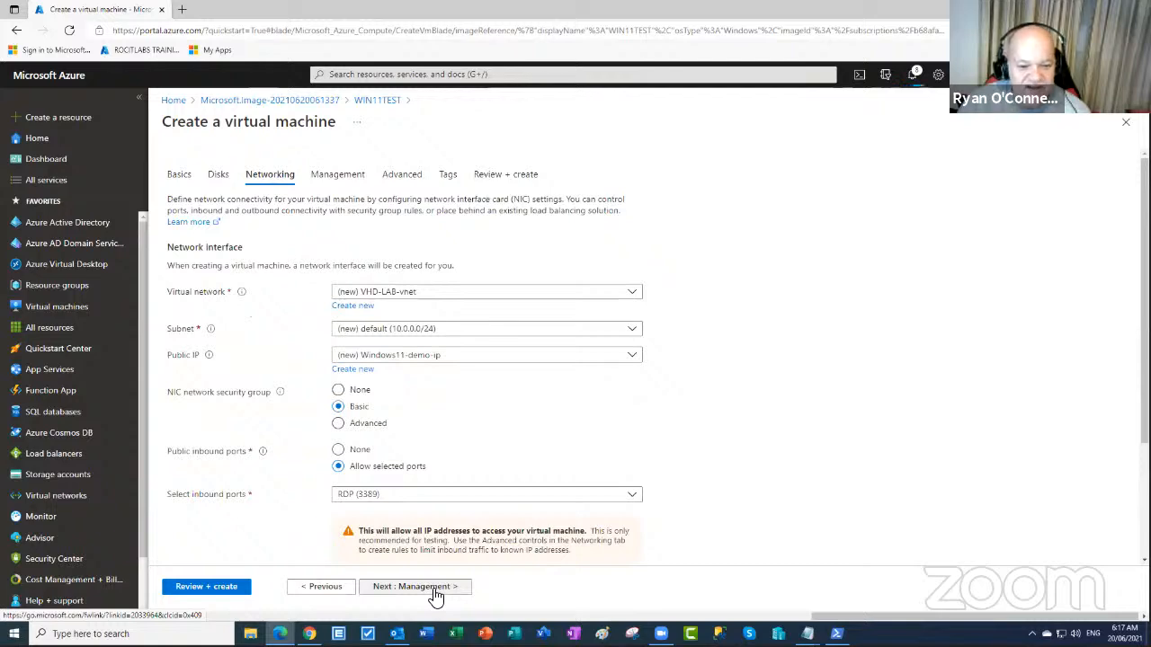
left_click(435, 595)
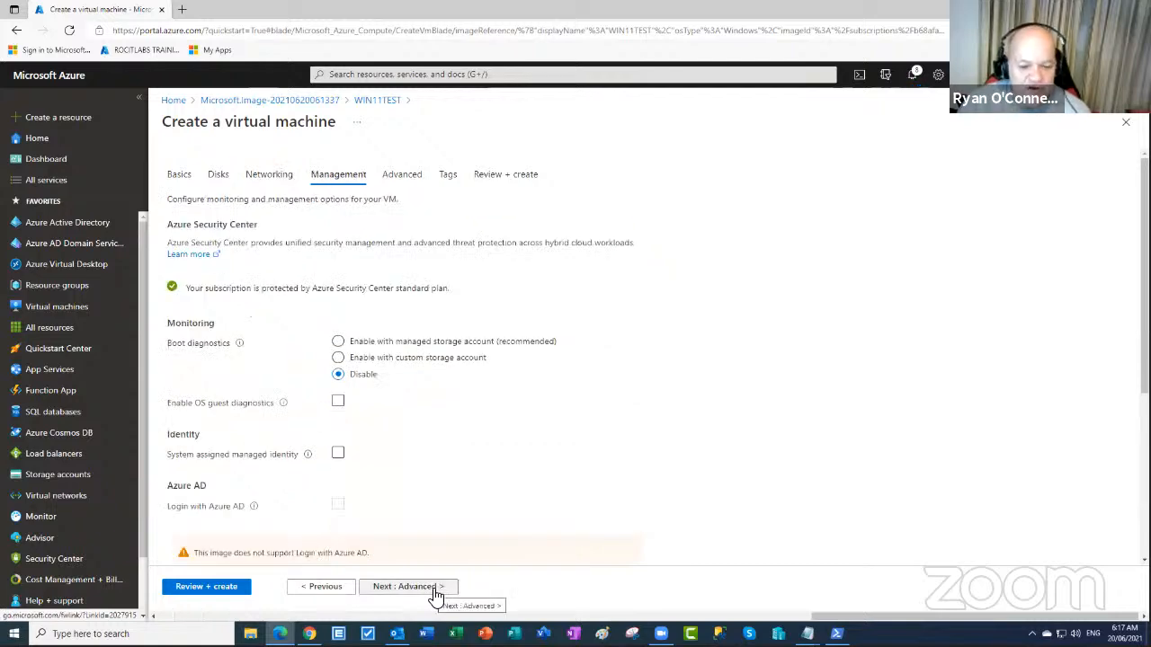
left_click(435, 595)
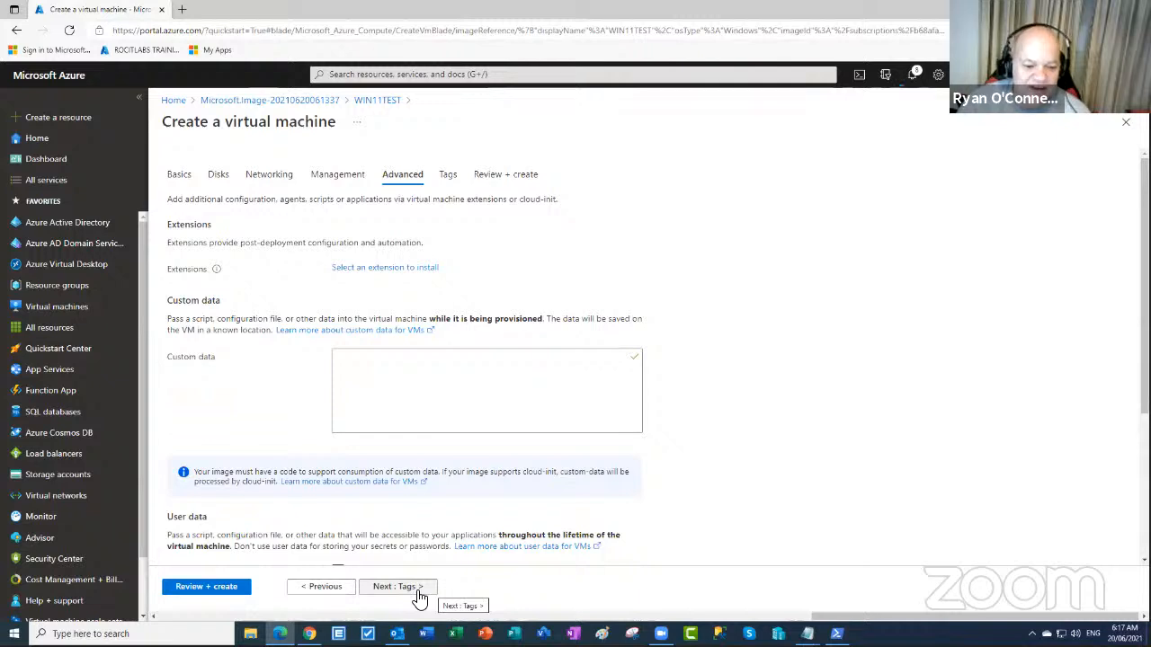
left_click(418, 595)
left_click(429, 593)
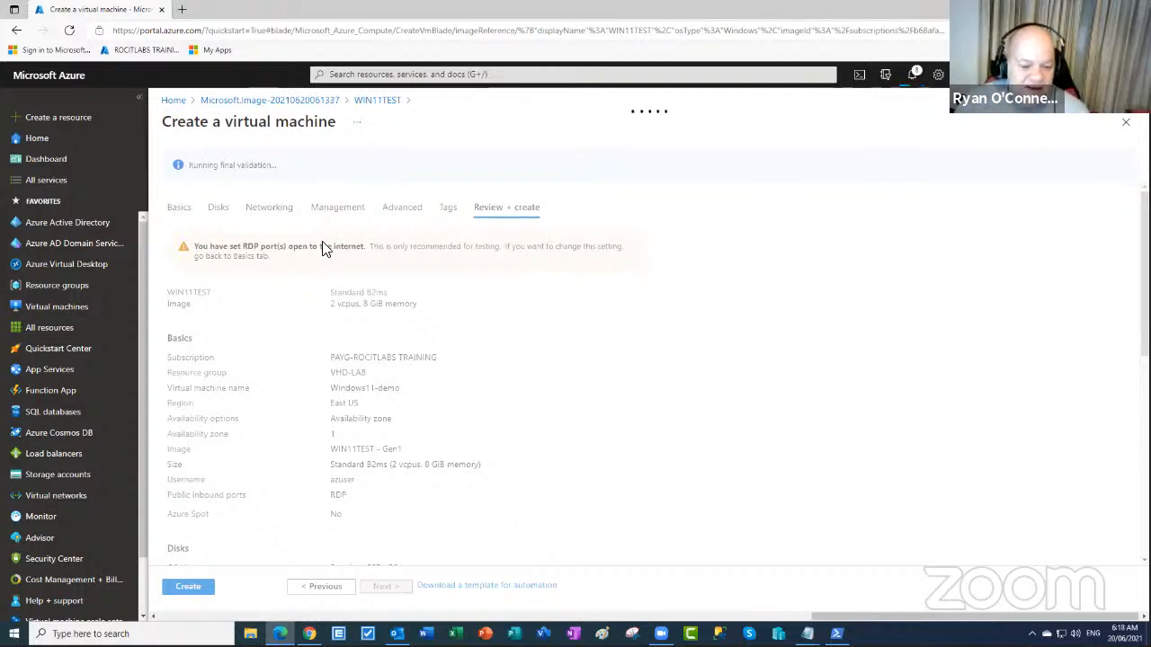
- Submit Create to start deploying the Windows11-demo VM
left_click(191, 589)
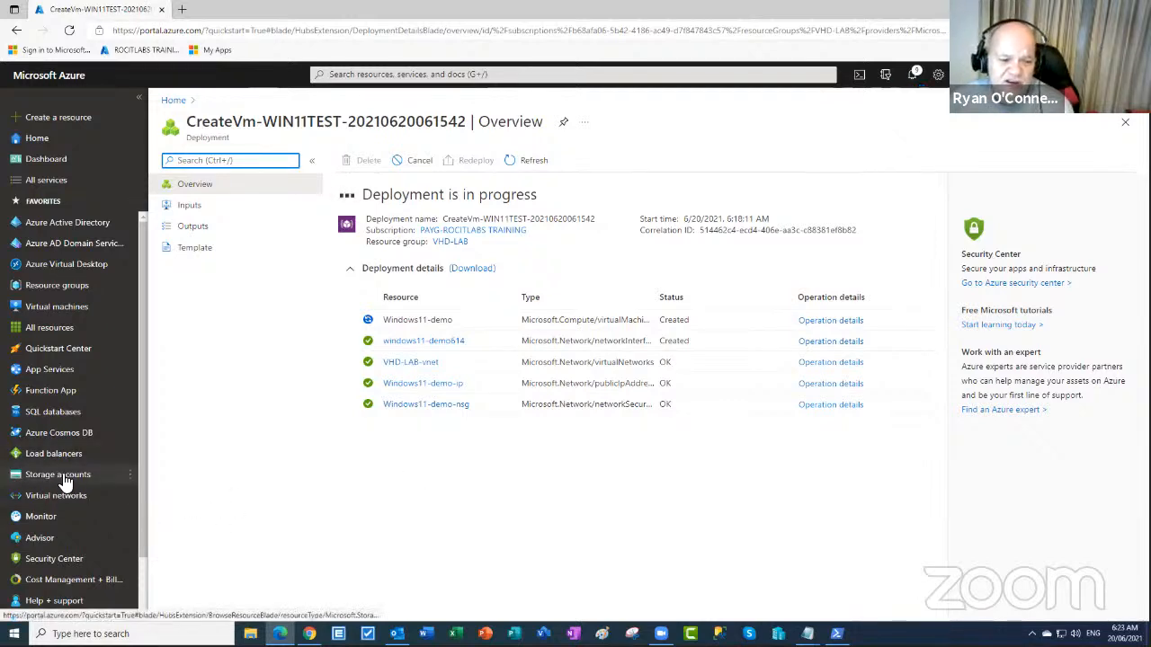
mouse_move(65, 482)
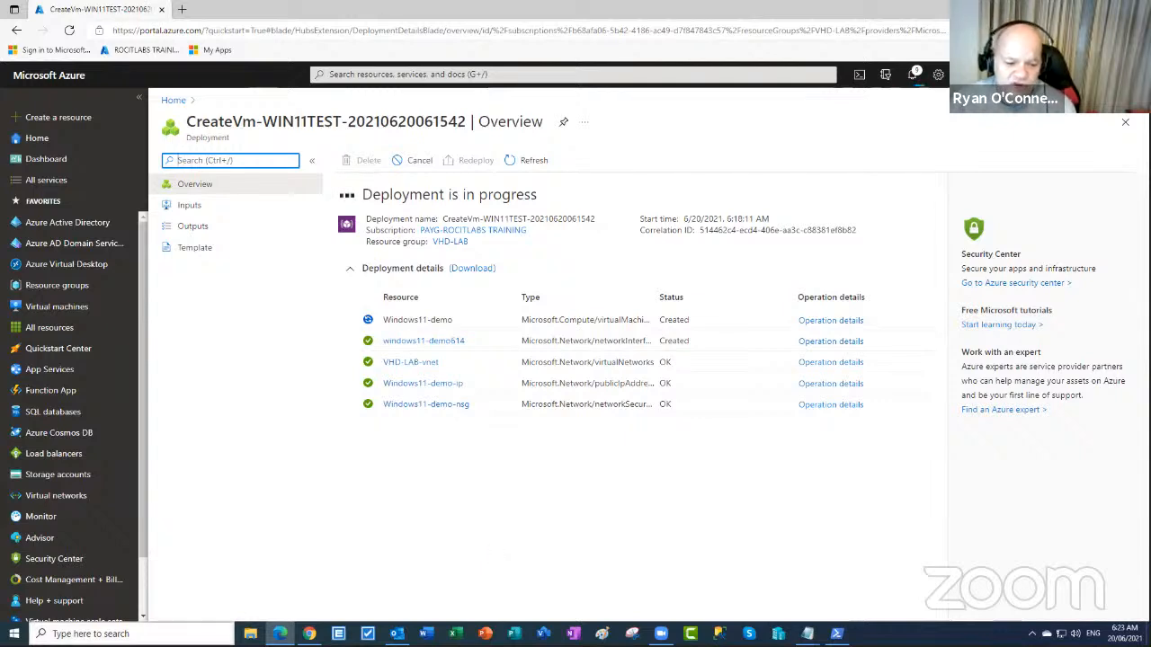
- Check the mapped 'test' share as drive Z: (1.00 GB) in File Explorer, then minimize it
left_click(250, 634)
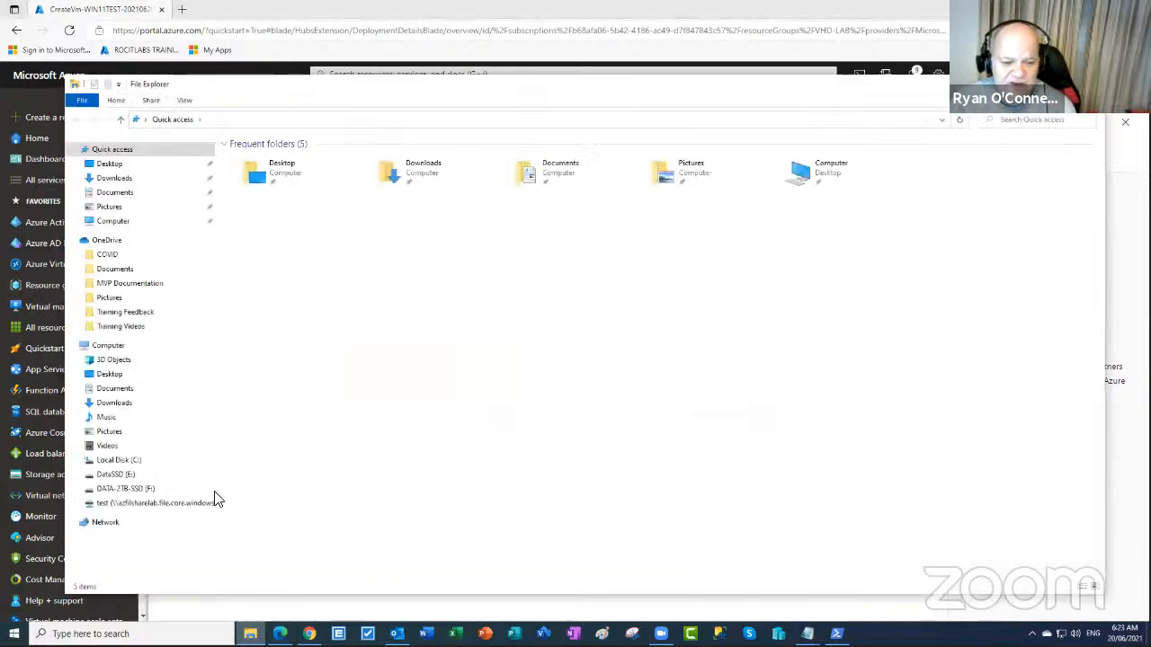
left_click(103, 346)
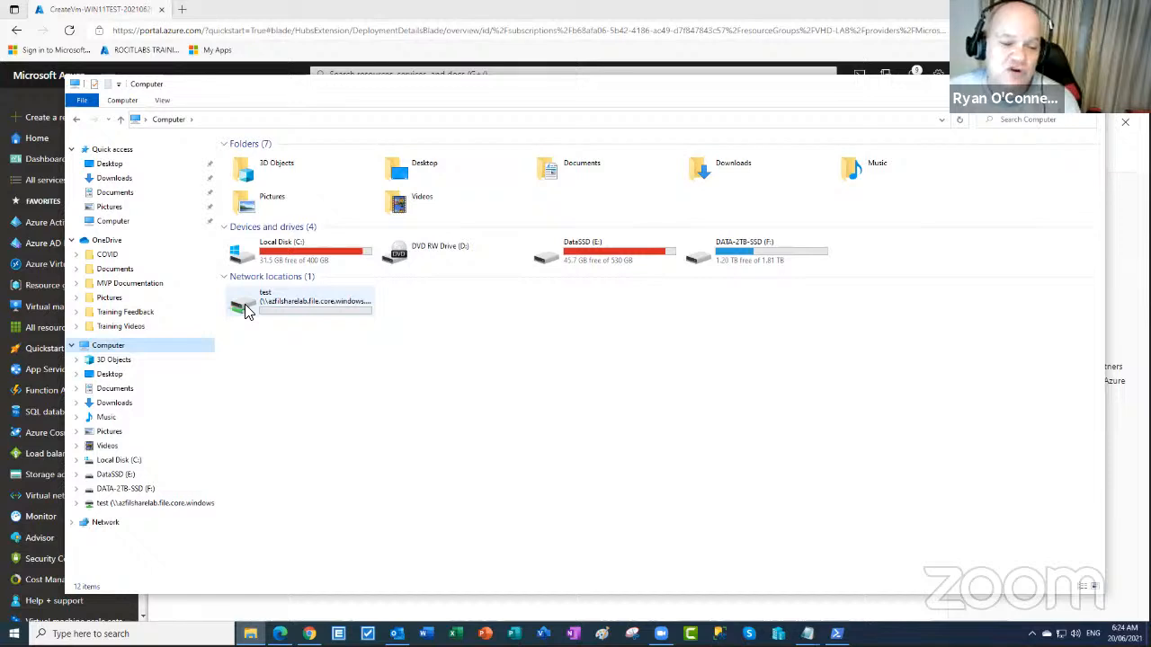
mouse_move(248, 310)
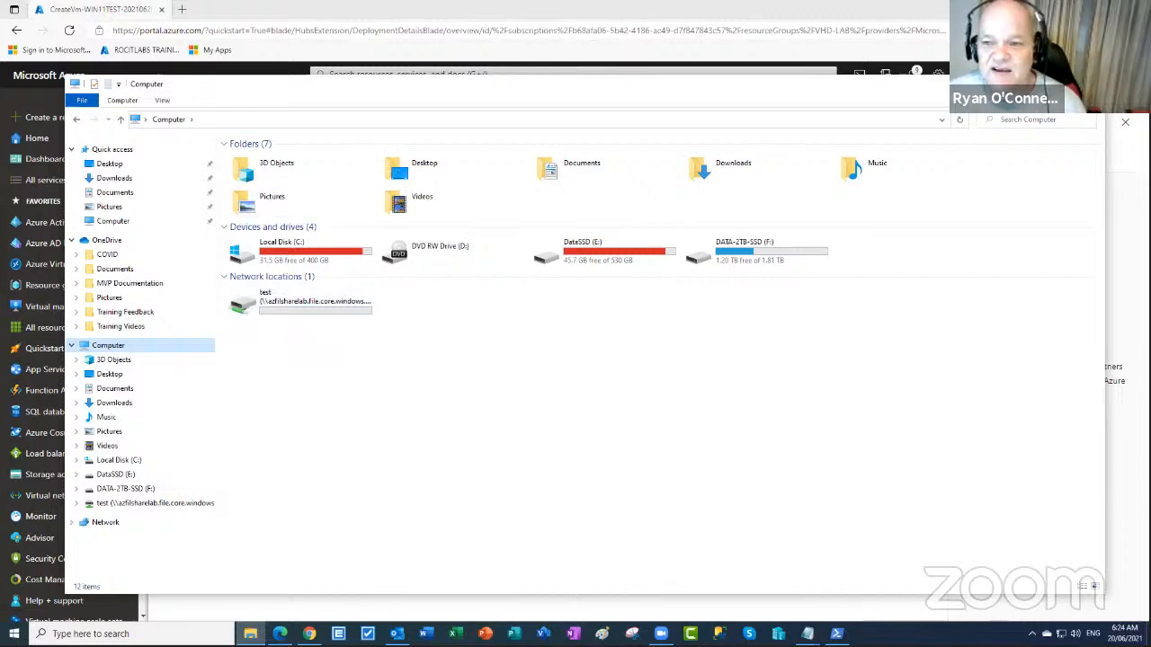
left_click(1036, 83)
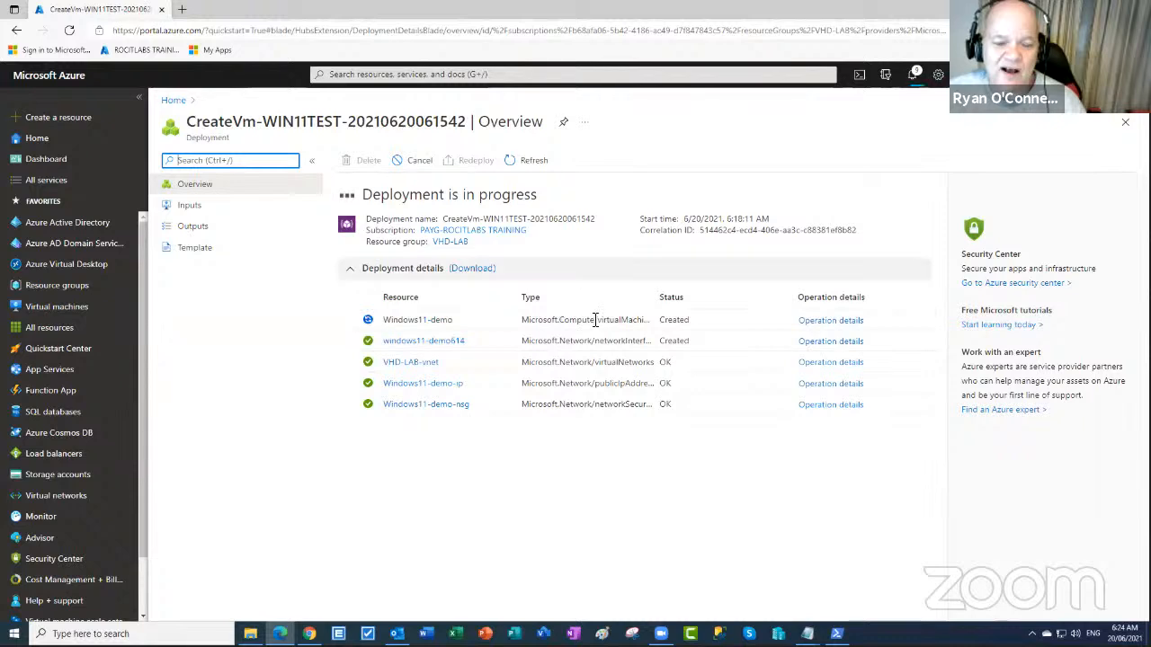
left_click(532, 163)
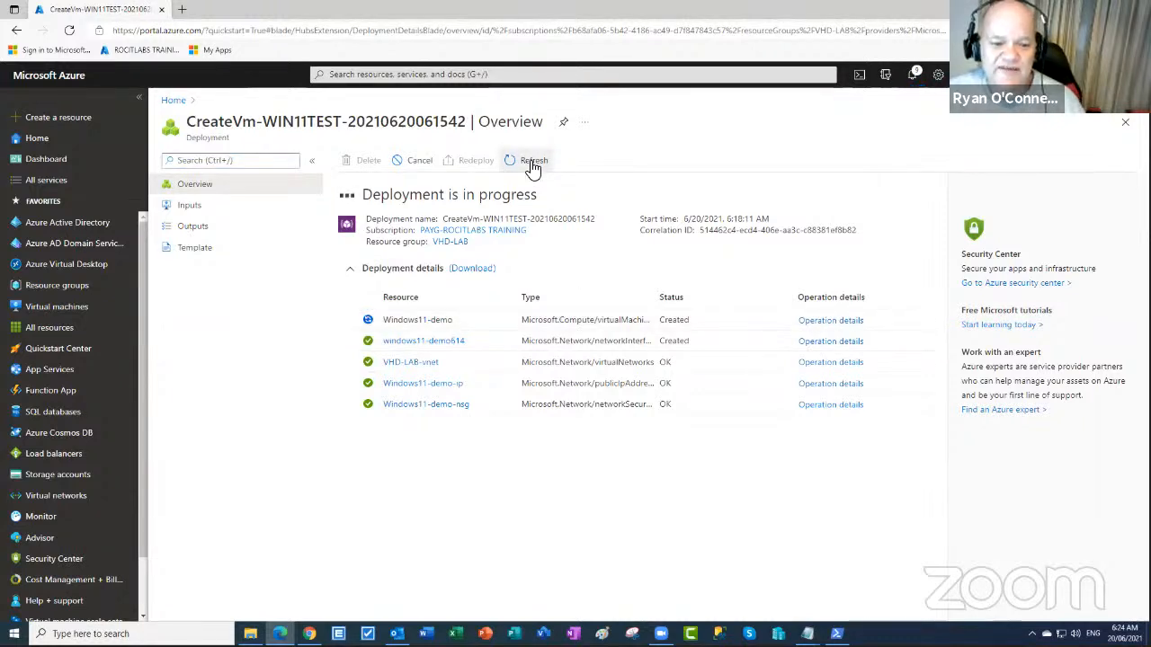
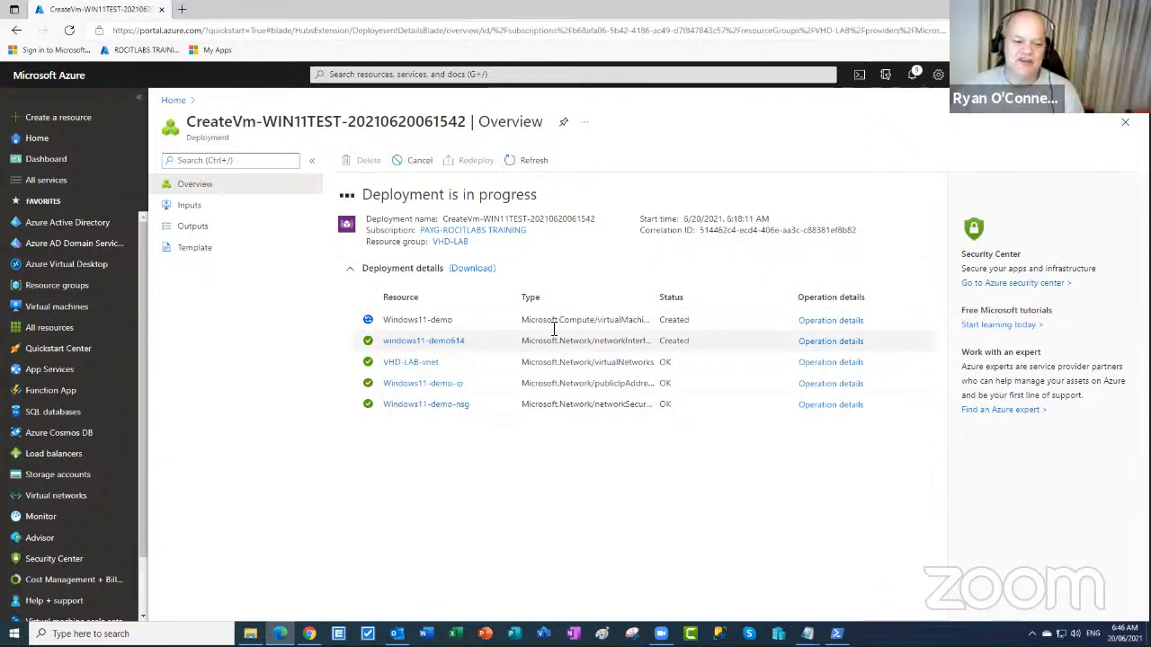
- Switch to the Storage accounts list, which shows three accounts
left_click(76, 476)
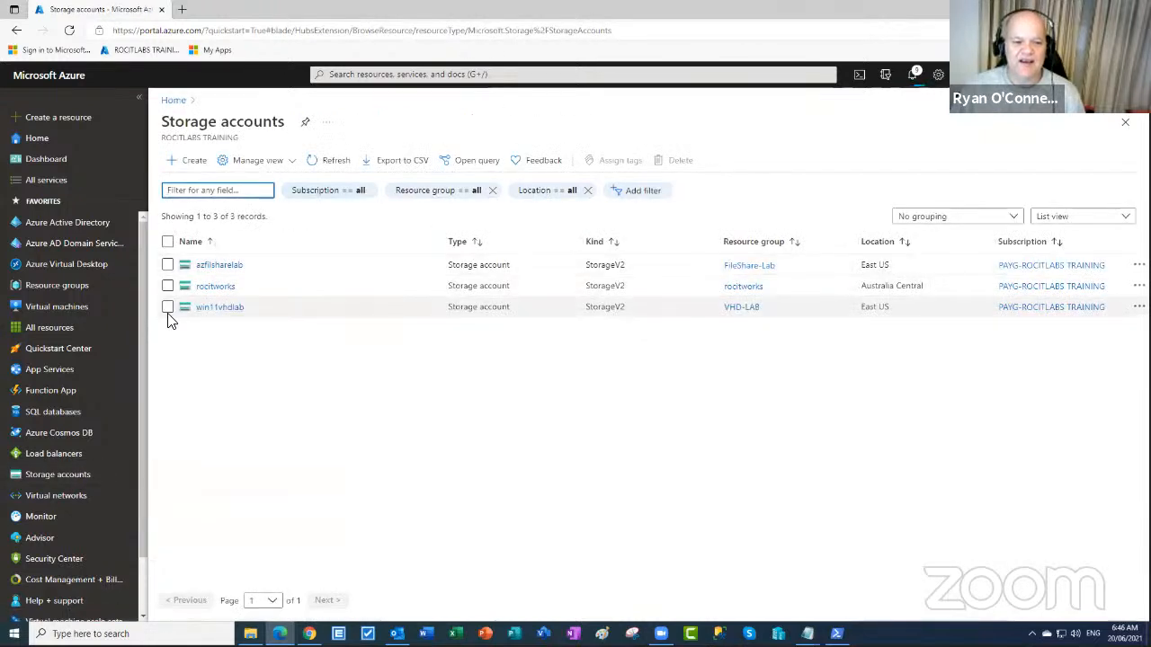
- Open the azfilsharelab storage account and copy its name
left_click(209, 267)
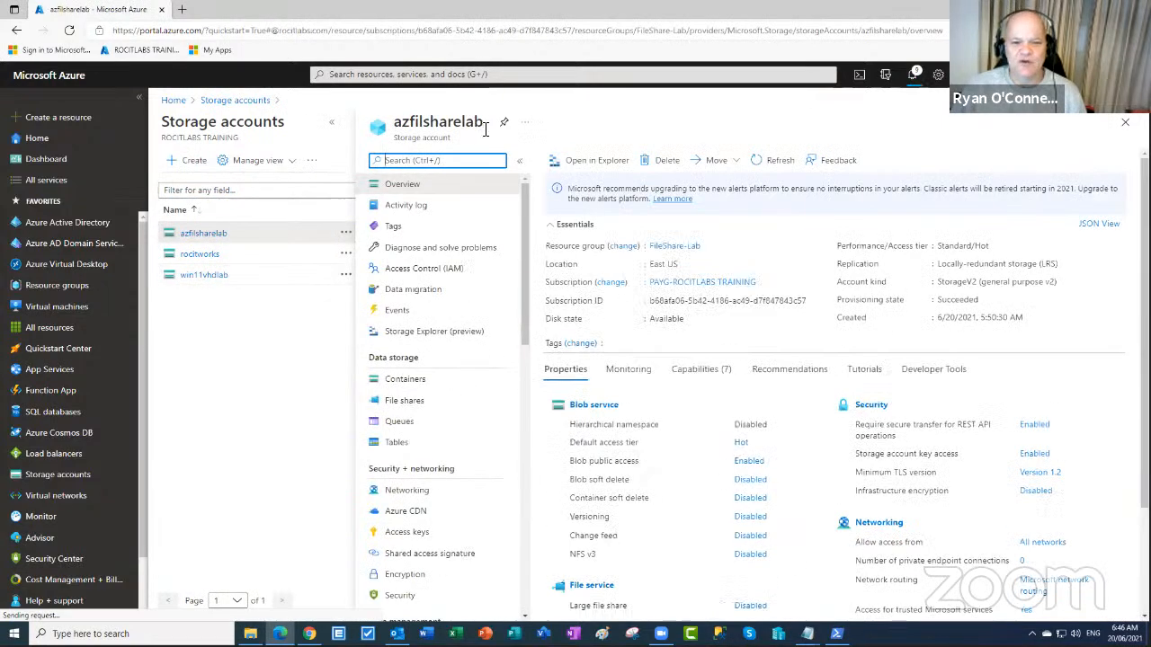
left_click_drag(486, 125, 392, 126)
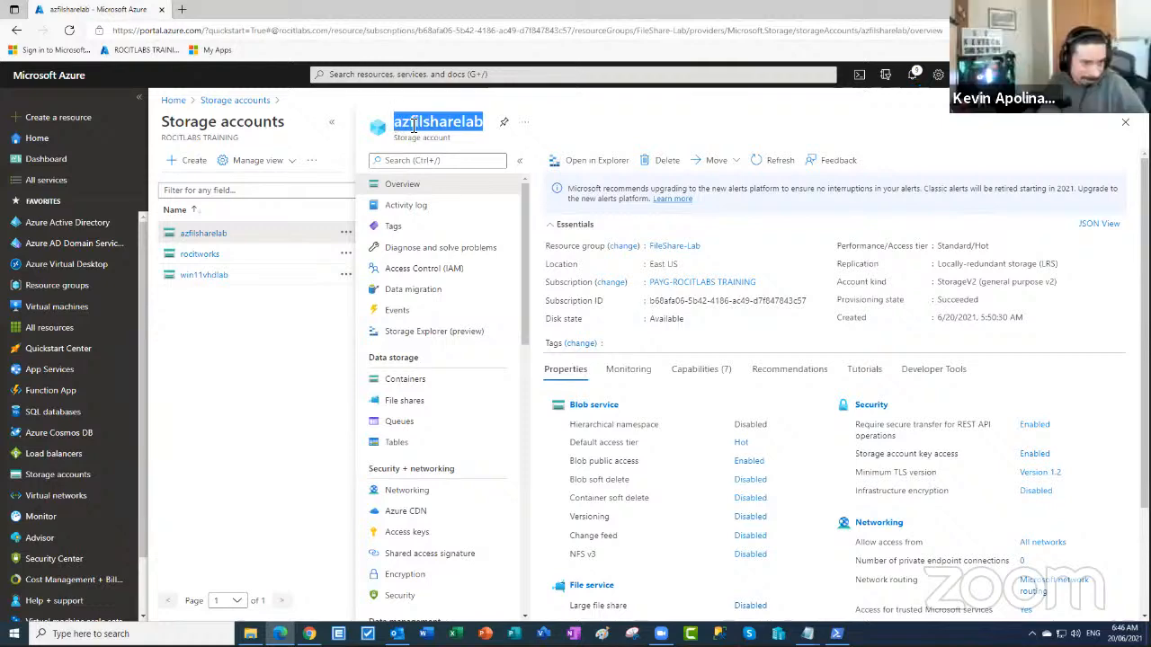
right_click(412, 128)
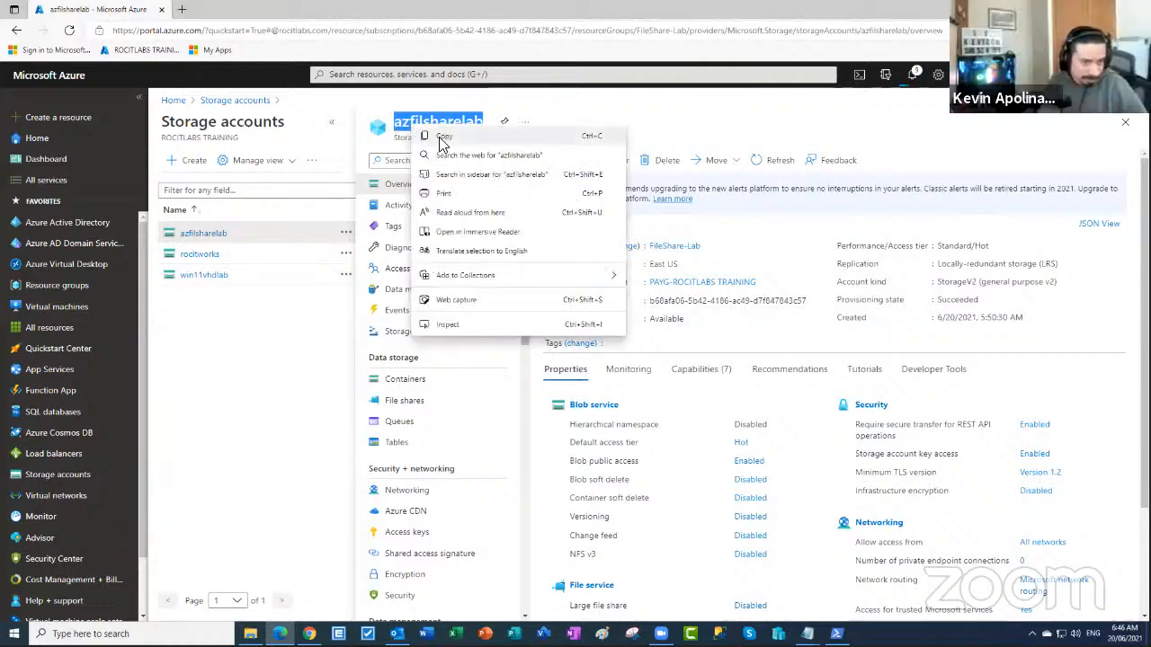
left_click(441, 139)
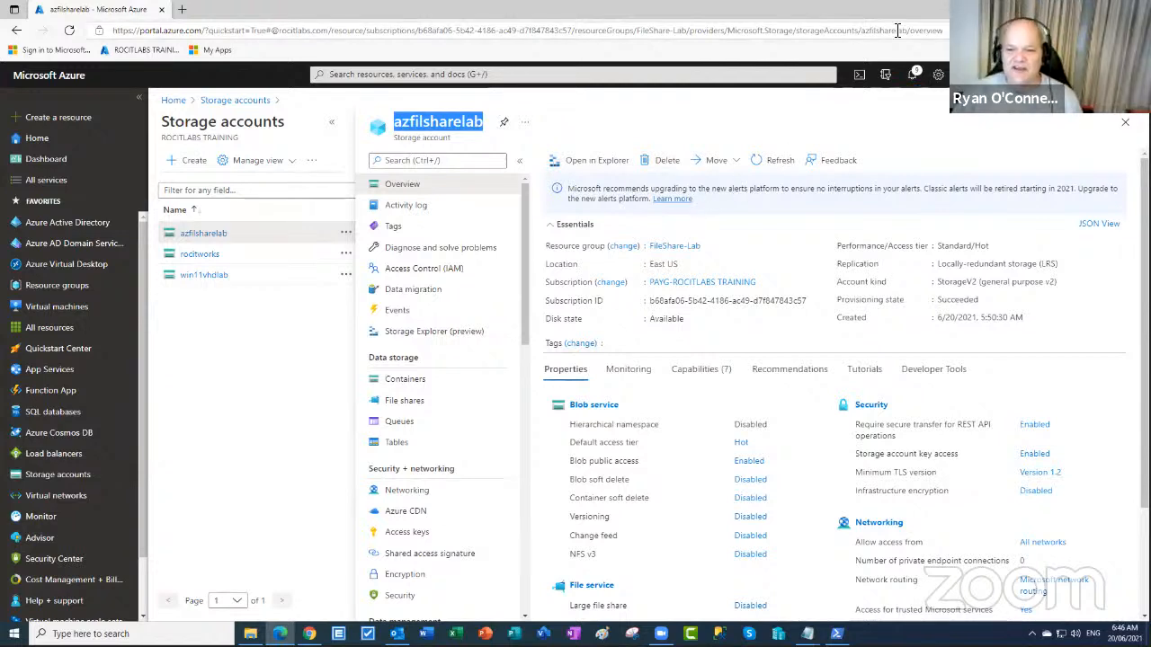
- Check recent notifications, then bring up the Delete page for azfilsharelab
left_click(669, 163)
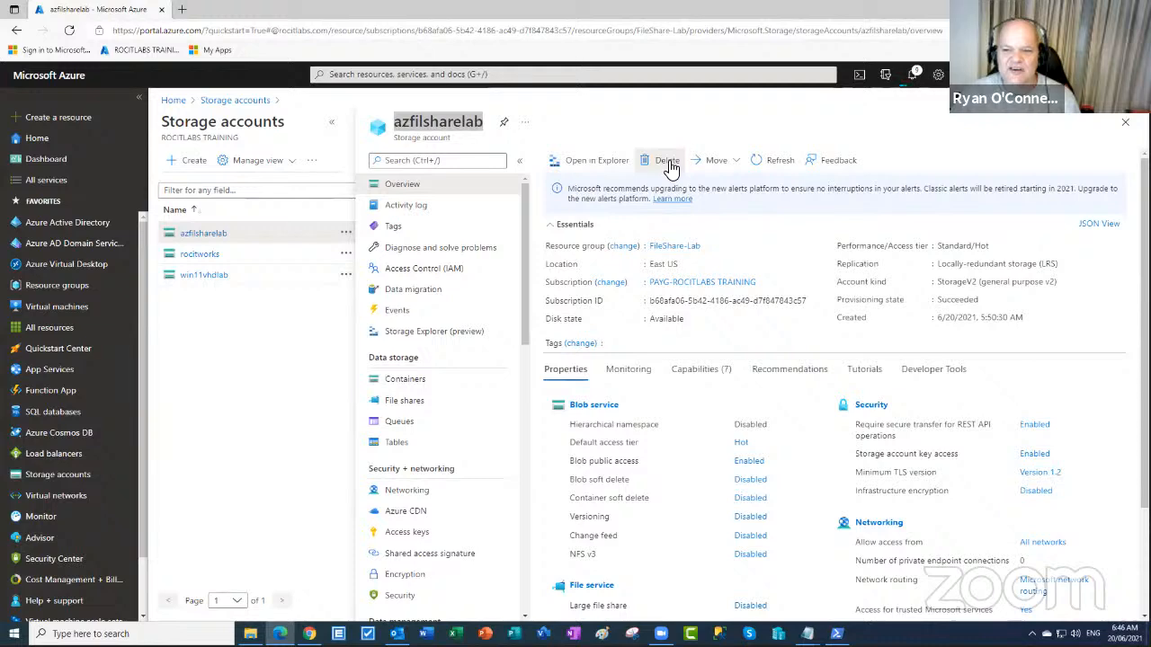
left_click(913, 75)
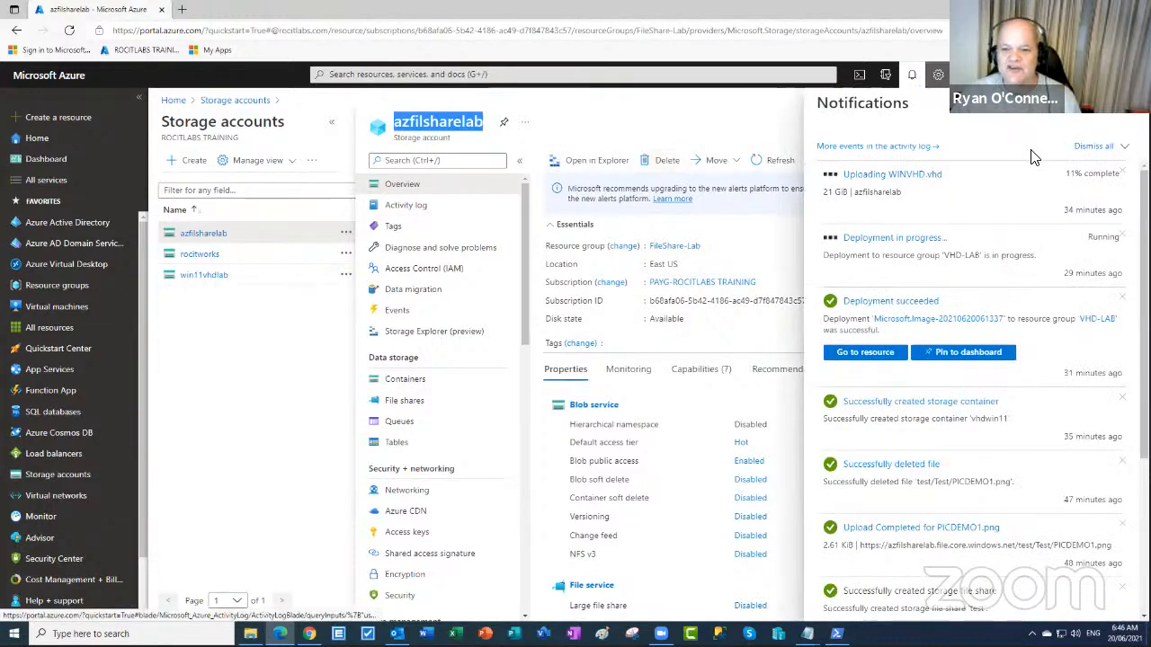
left_click(1110, 151)
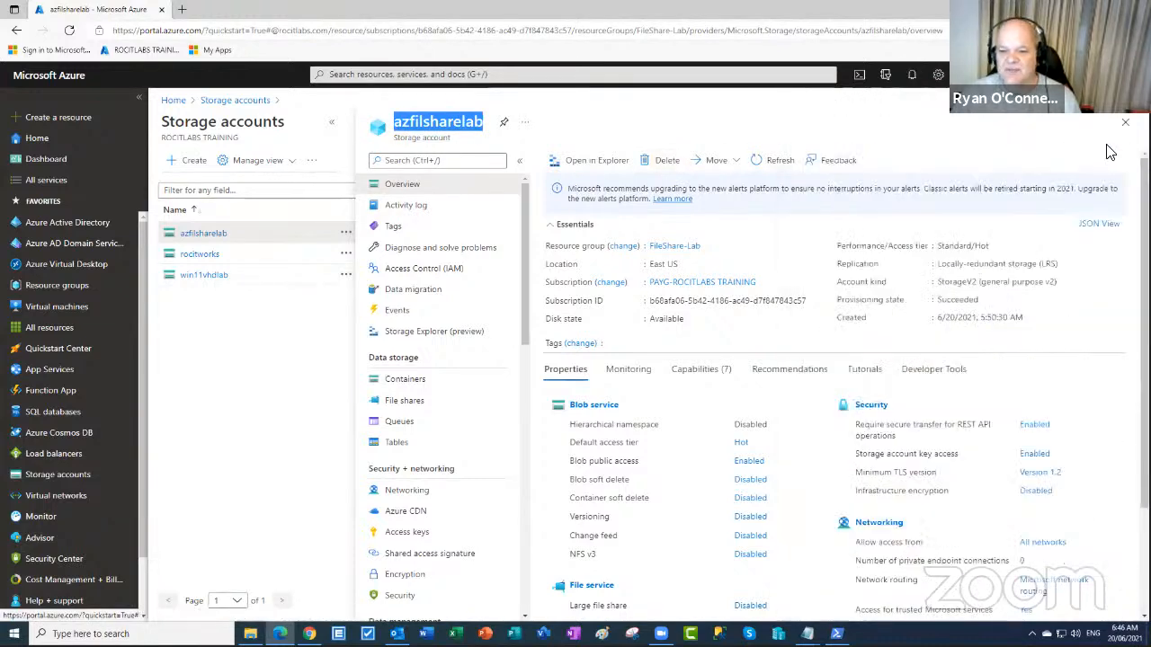
left_click(669, 163)
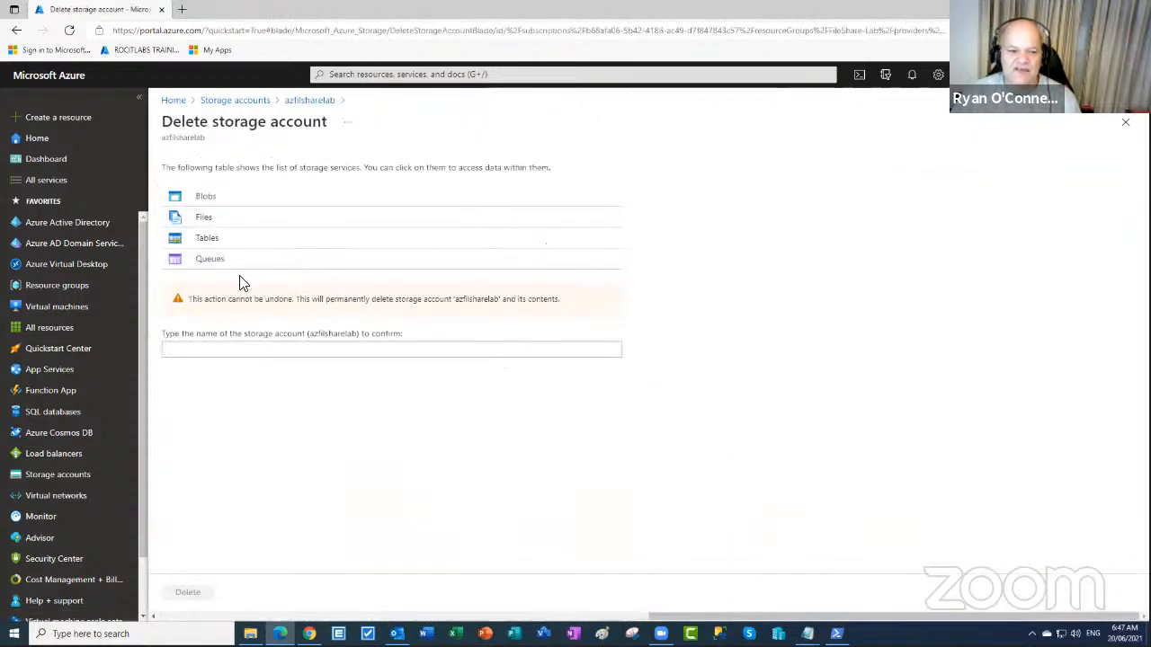
- Paste azfilsharelab into the confirmation field and delete the storage account
left_click(205, 346)
right_click(205, 346)
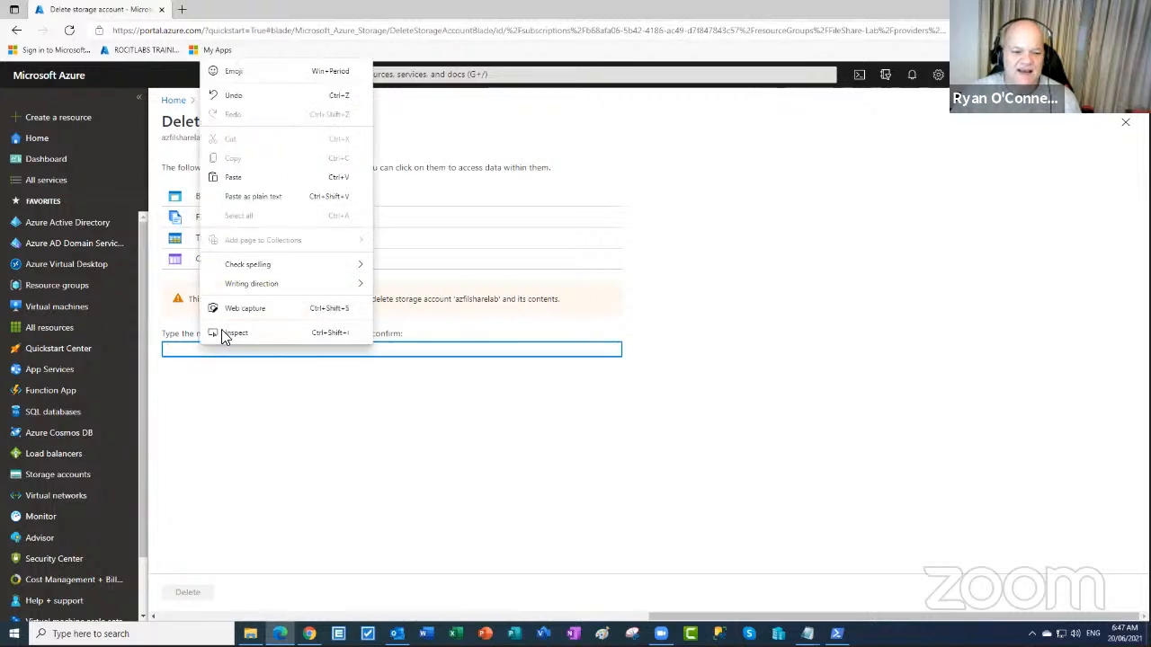
left_click(232, 180)
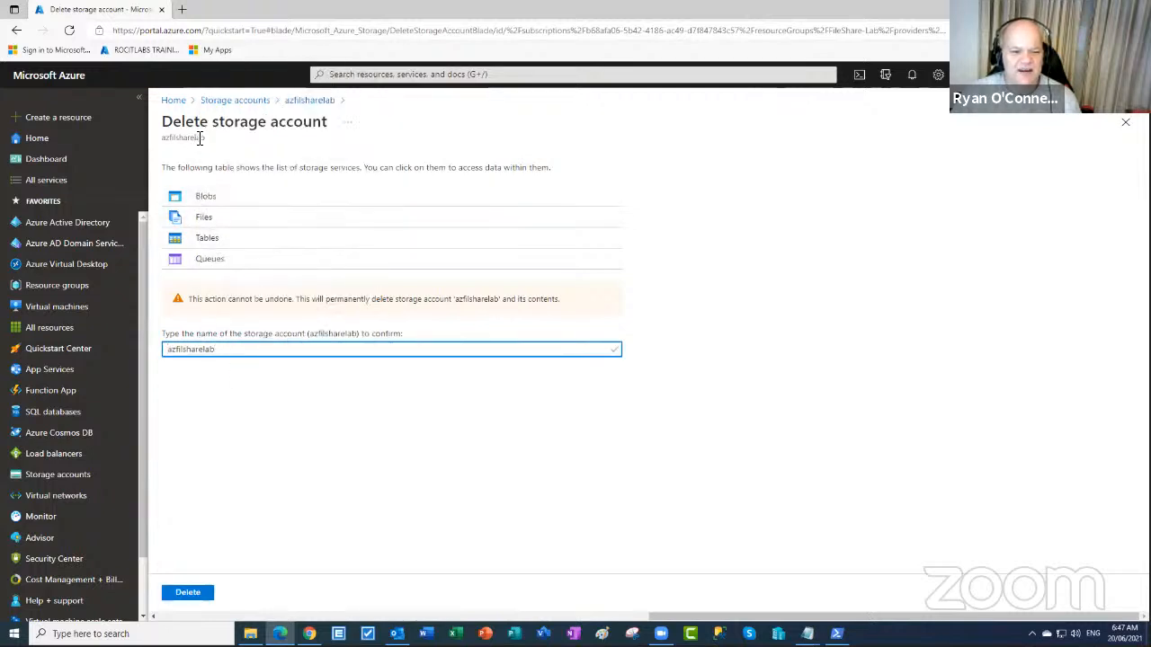
left_click(196, 593)
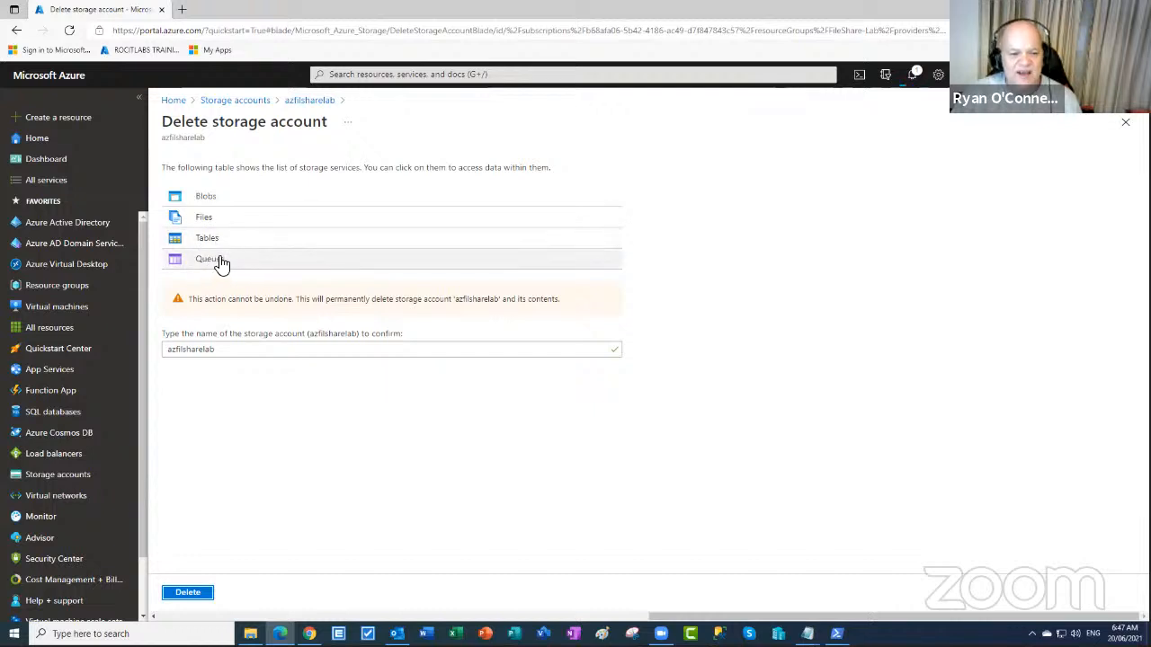
left_click(190, 598)
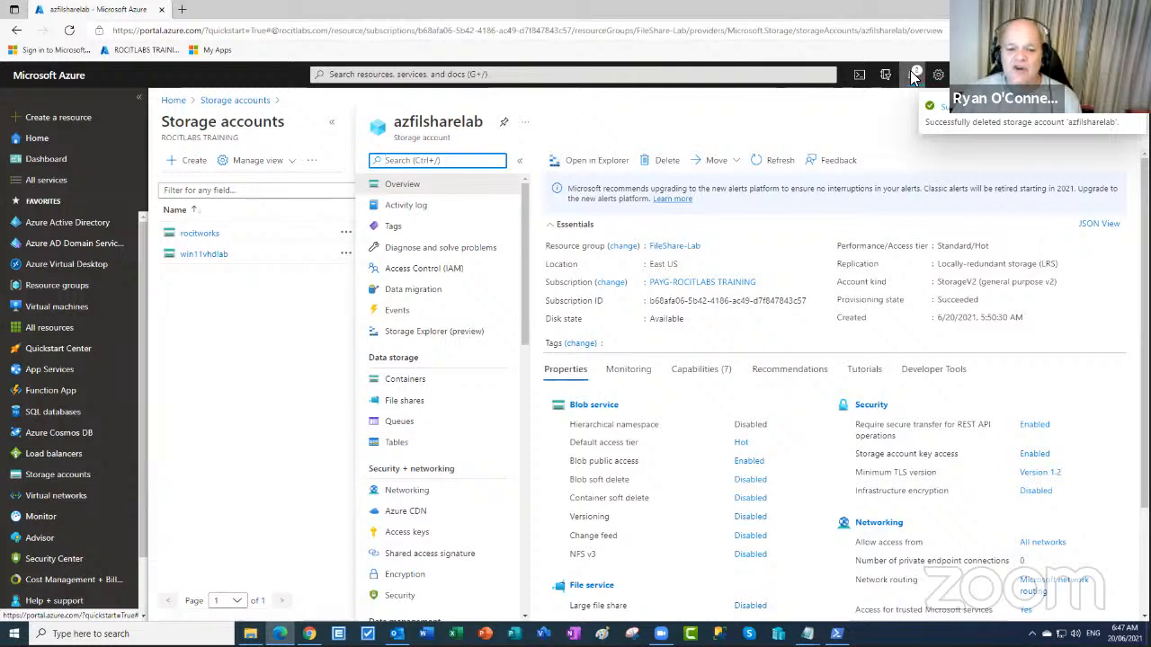
- Cancel the unfinished WINVHD.vhd upload, dismiss its failure message, and return Home
left_click(912, 75)
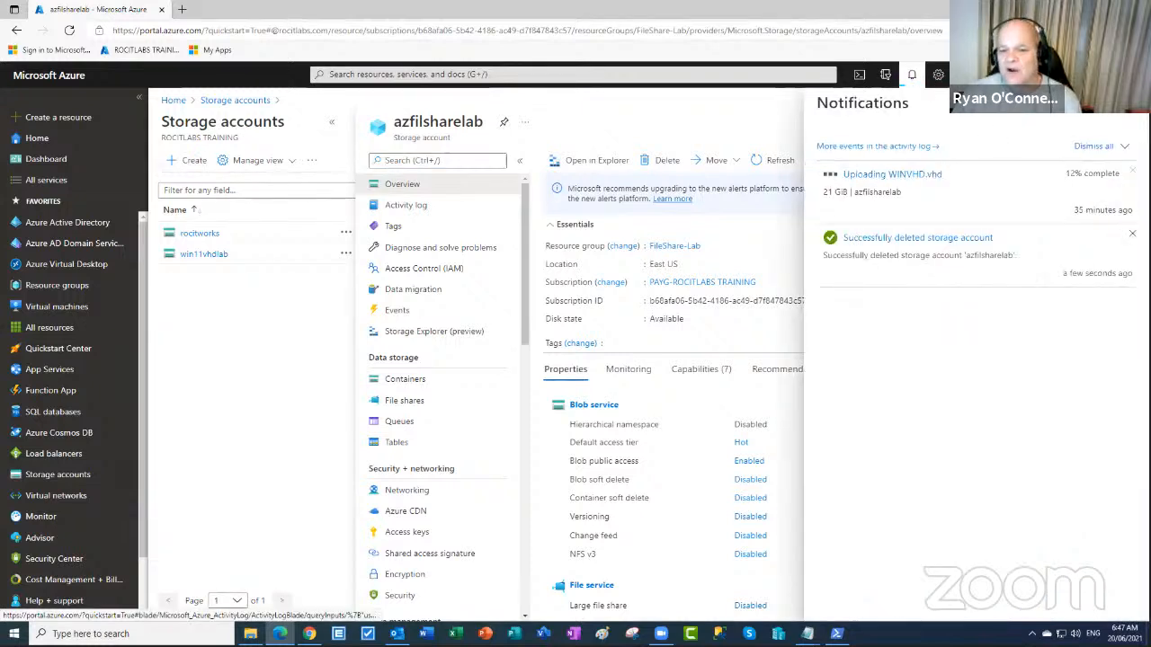
left_click(926, 178)
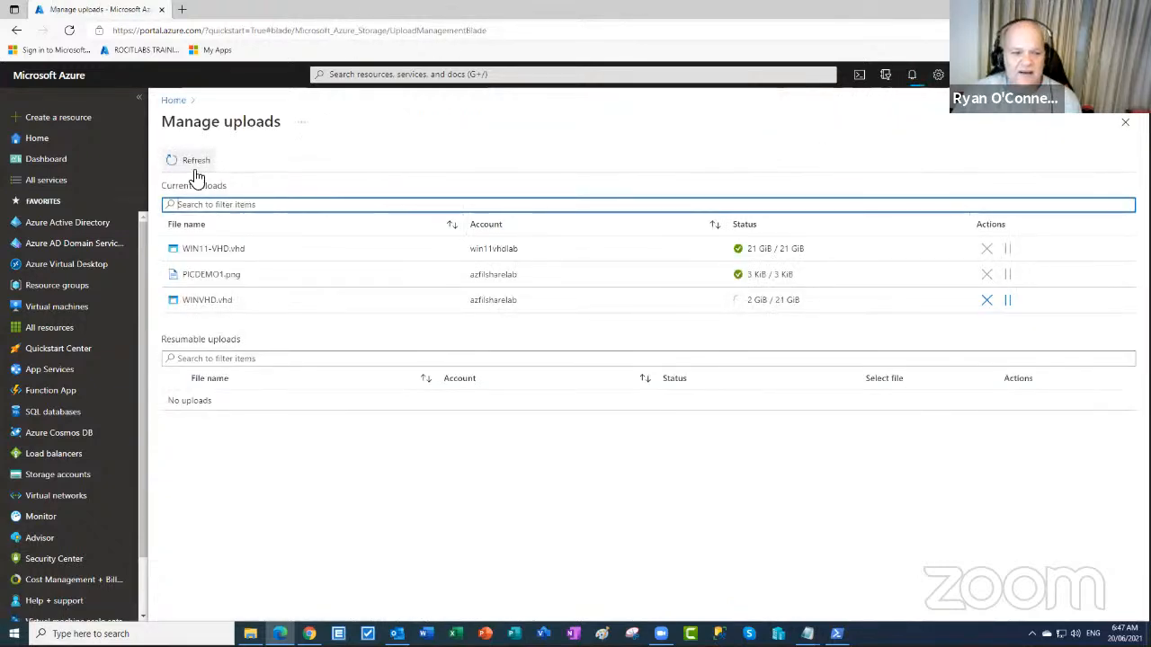
left_click(1007, 302)
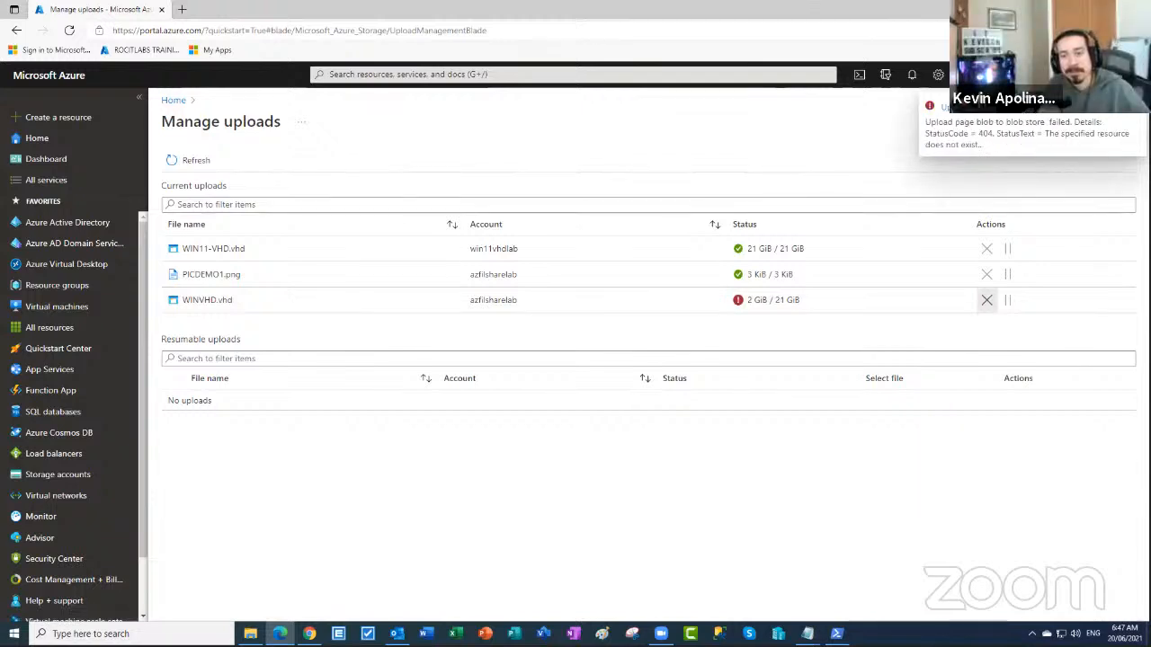
left_click(1133, 105)
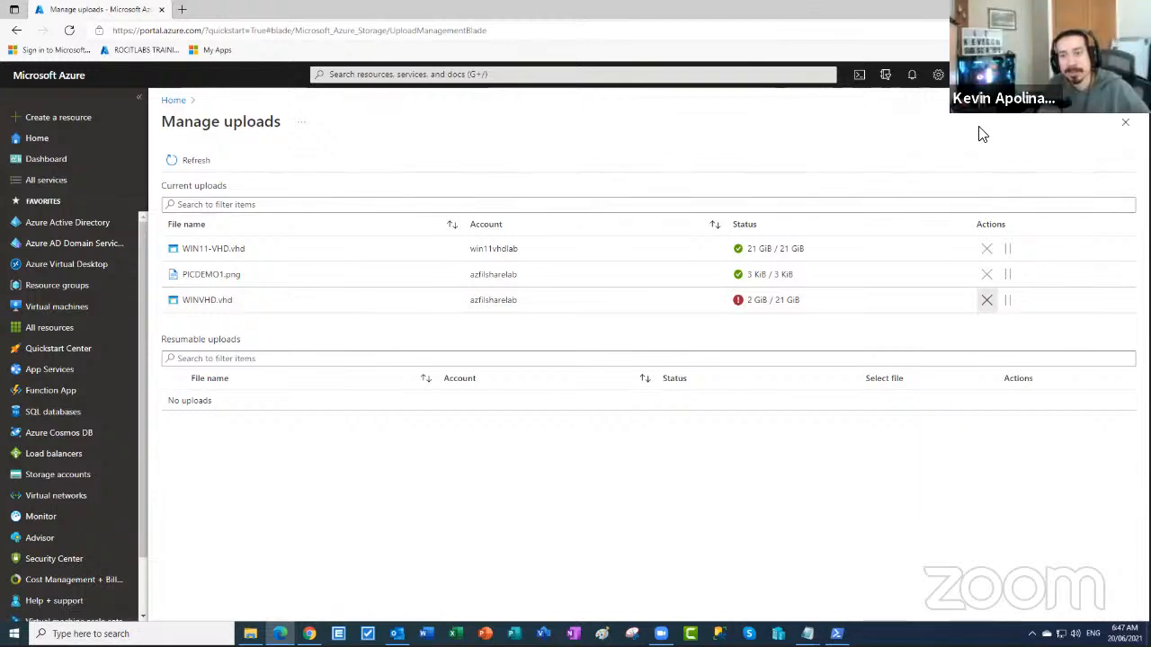
left_click(173, 100)
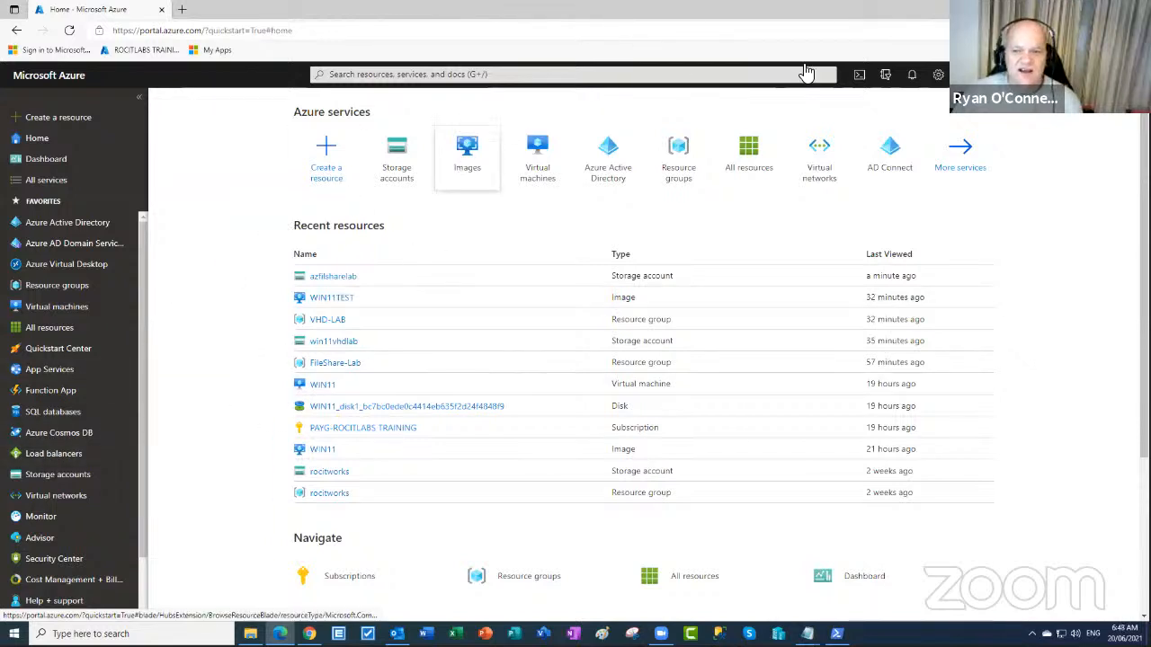
- Show the Virtual machines list, where Windows11-demo in VHD-LAB is still Creating
left_click(74, 477)
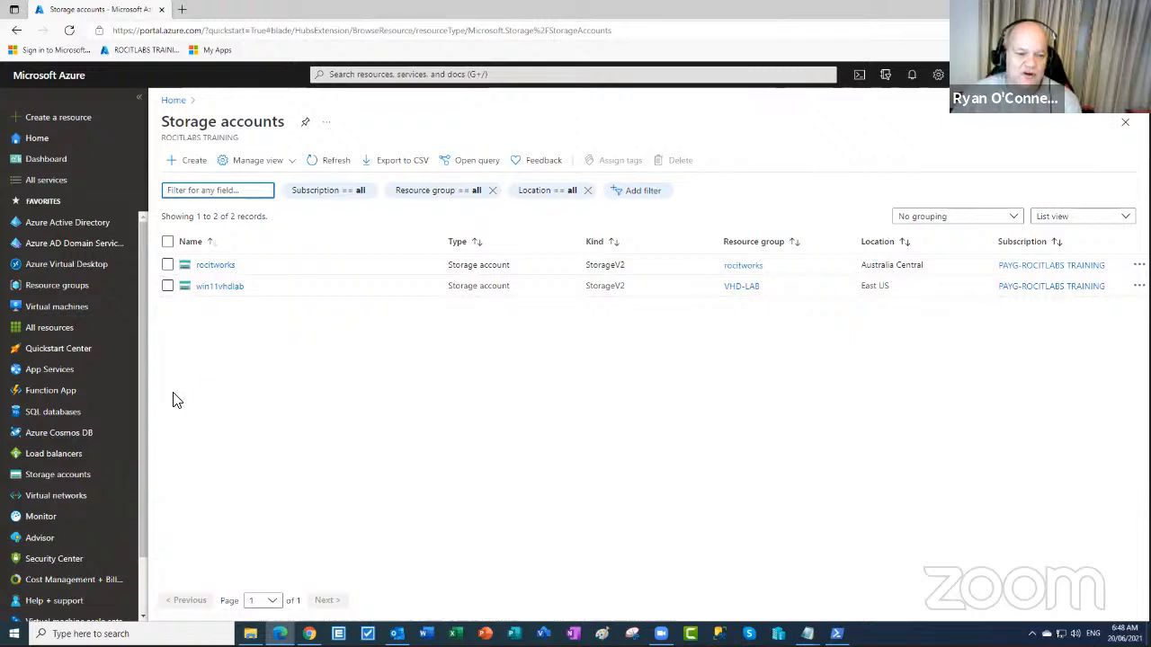
left_click_drag(146, 419, 146, 465)
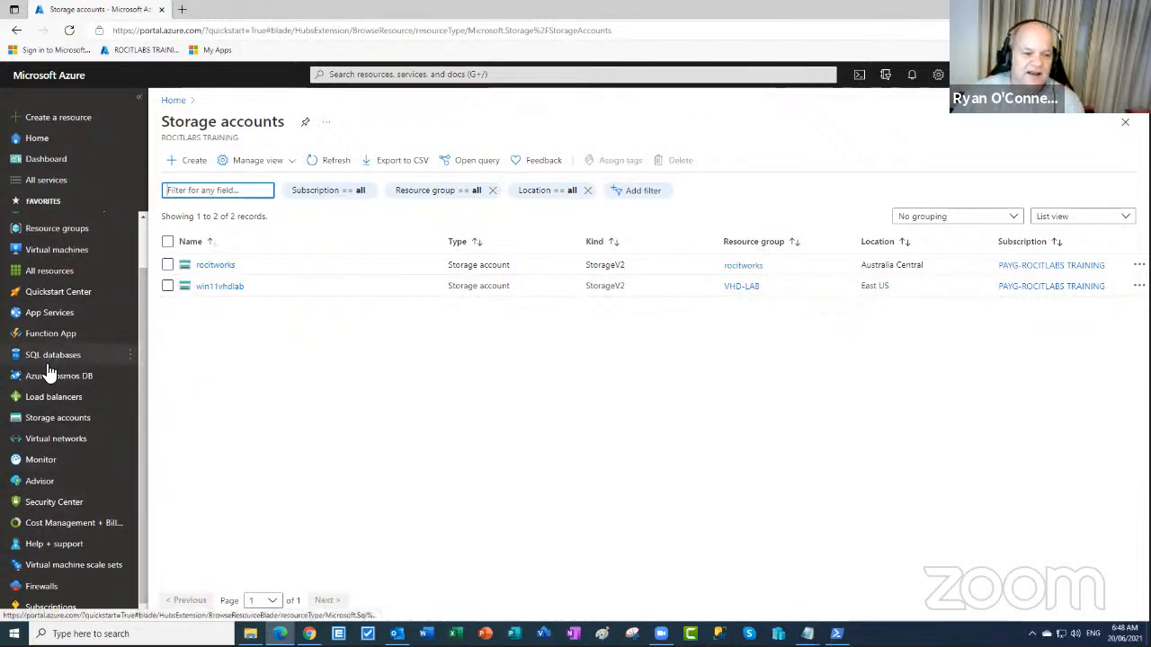
left_click(56, 251)
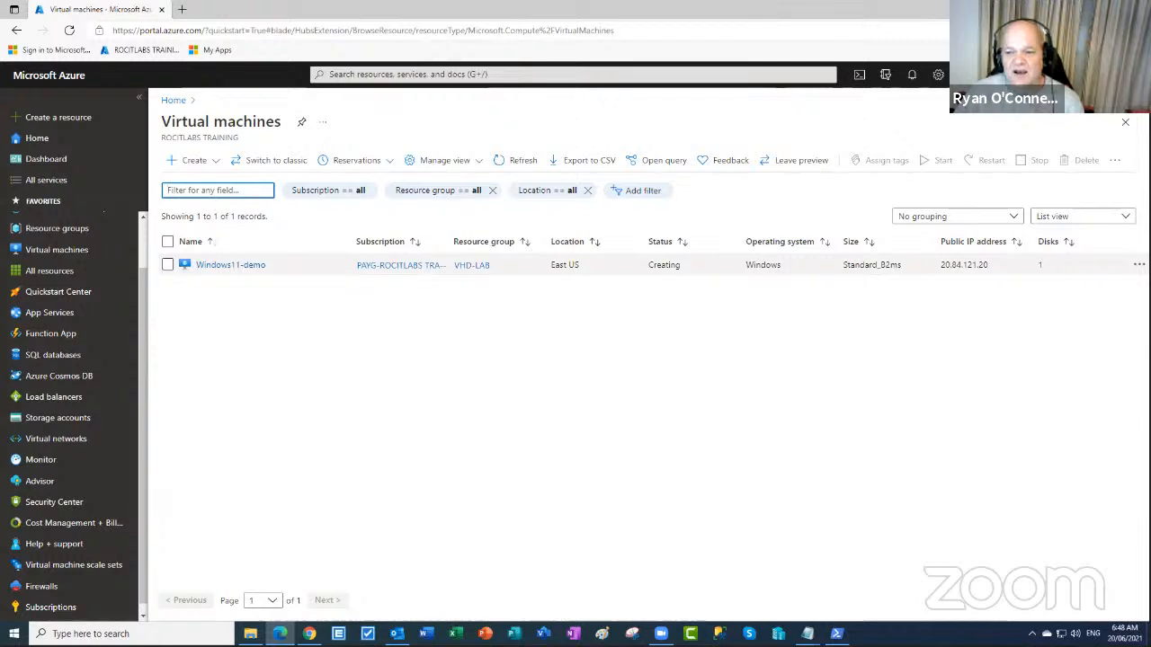
left_click(1138, 264)
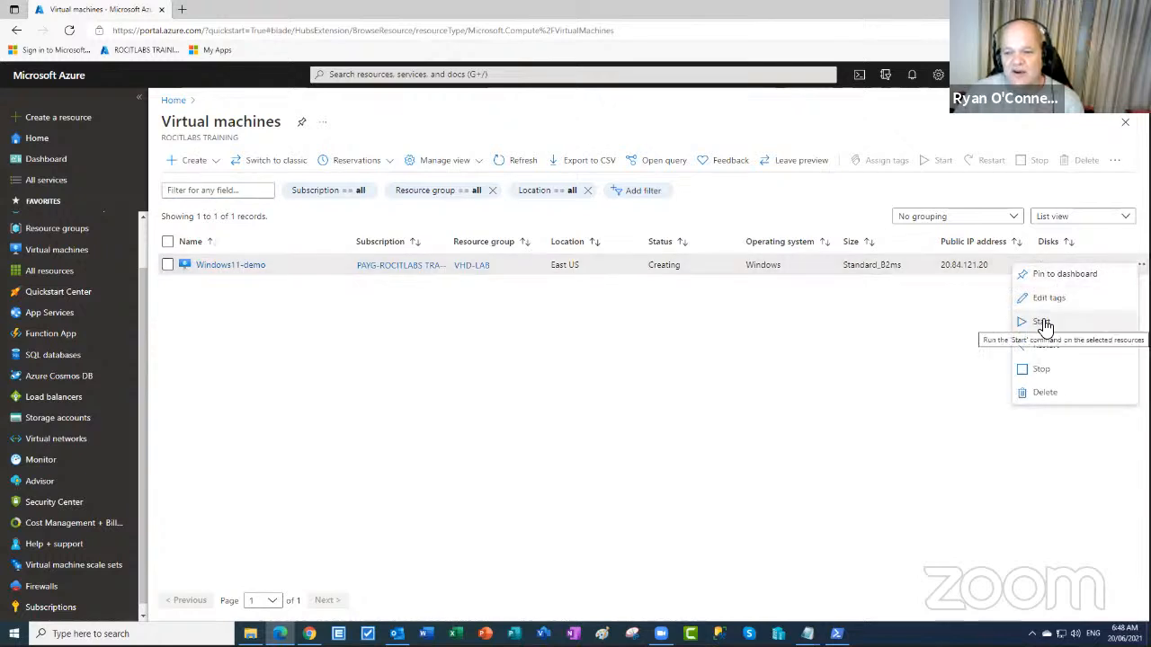
left_click(490, 331)
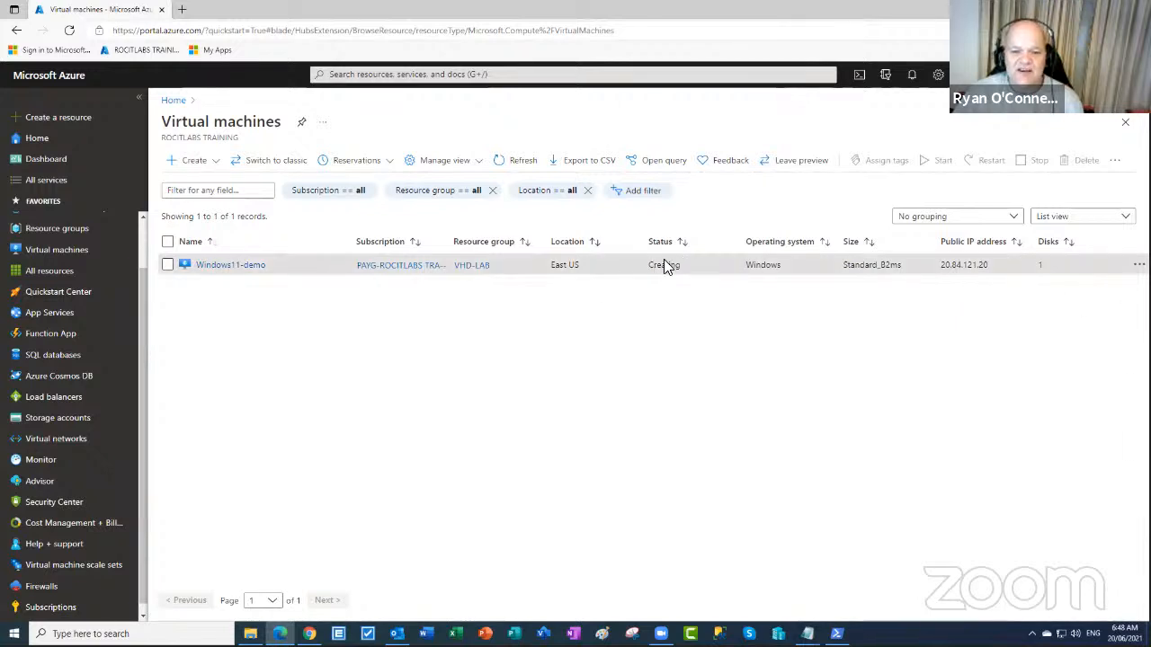
- Download Windows11-demo.rdp from the VM's Connect > RDP page on port 3389
left_click(244, 266)
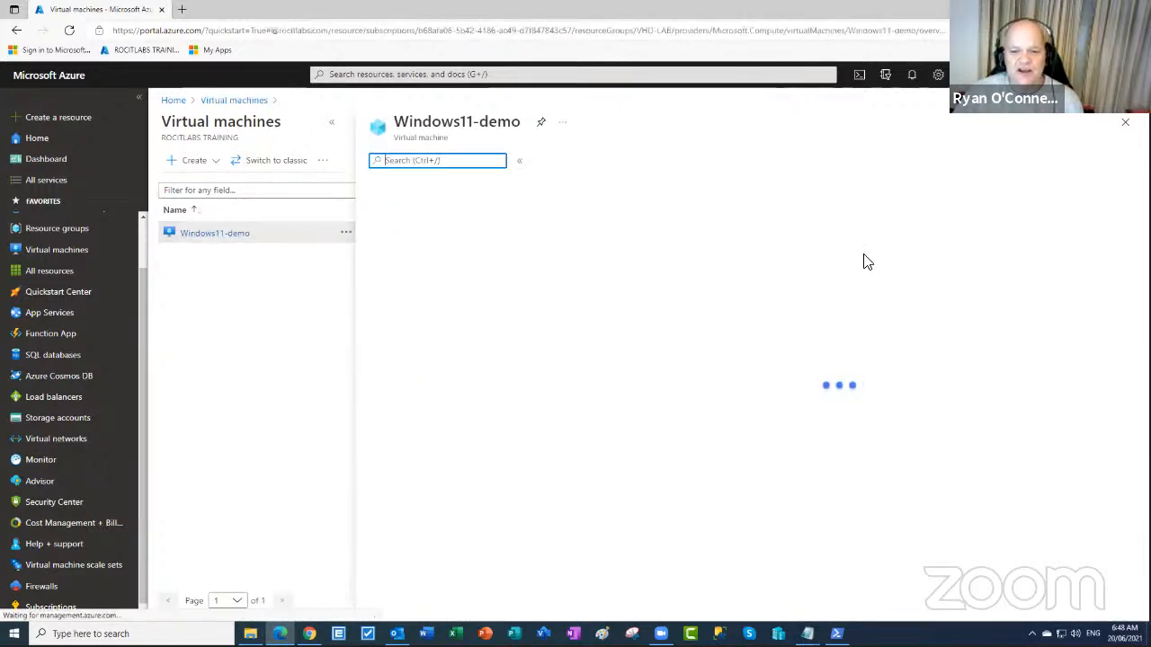
scroll(1031, 278, "down", 3)
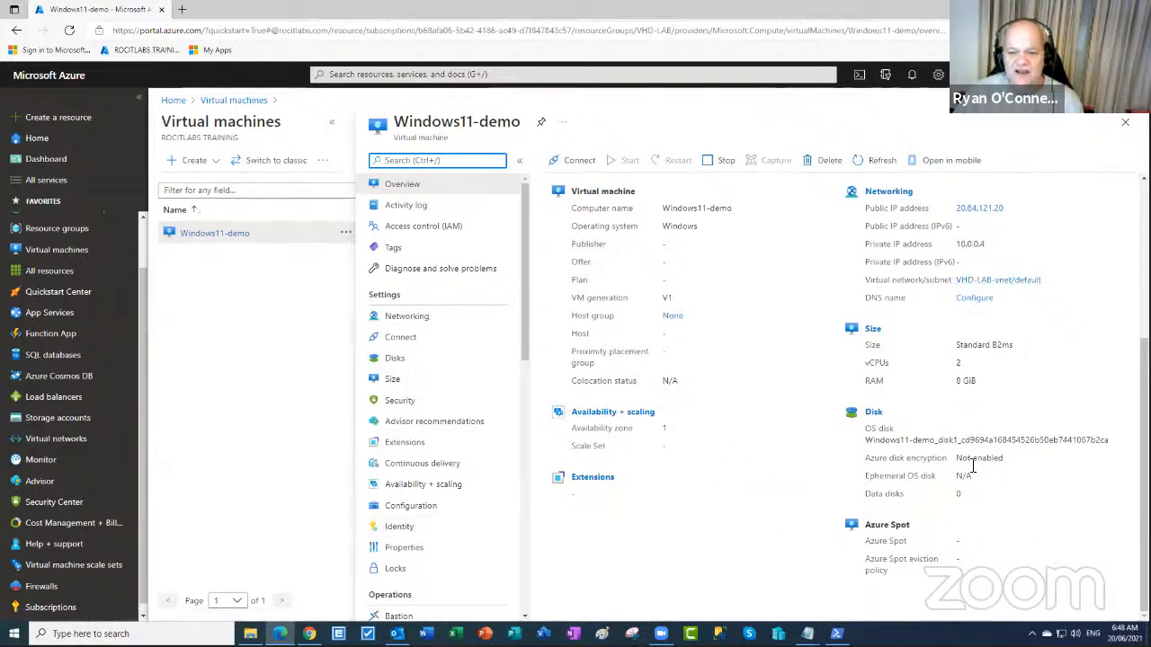
scroll(969, 467, "up", 3)
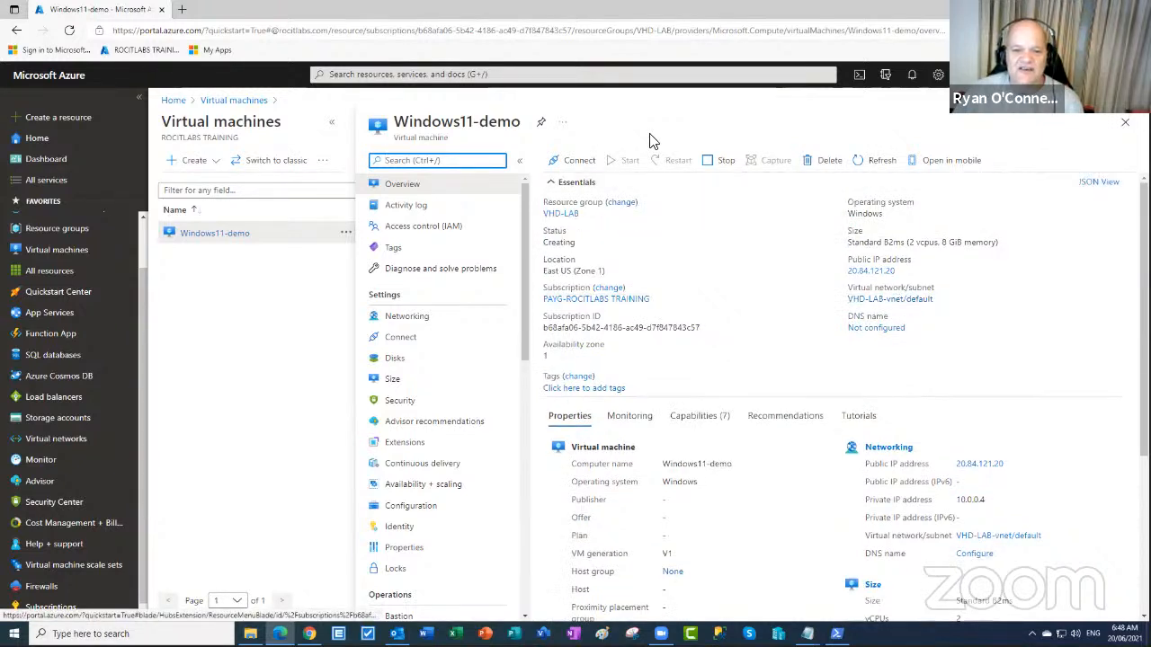
left_click(567, 164)
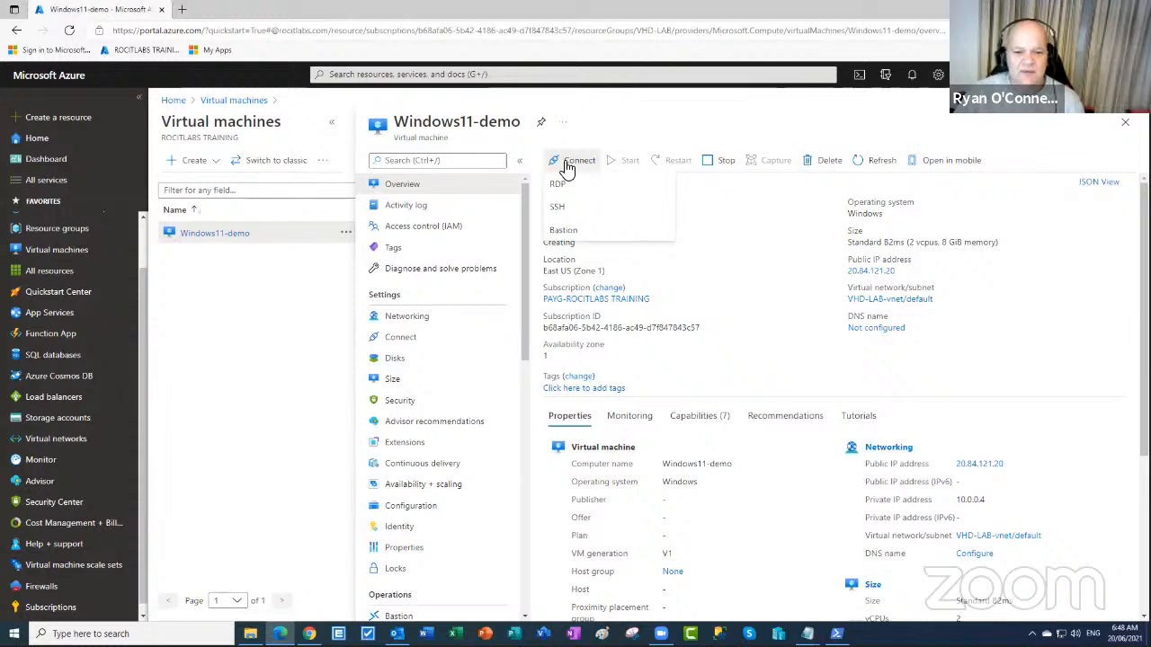
left_click(563, 192)
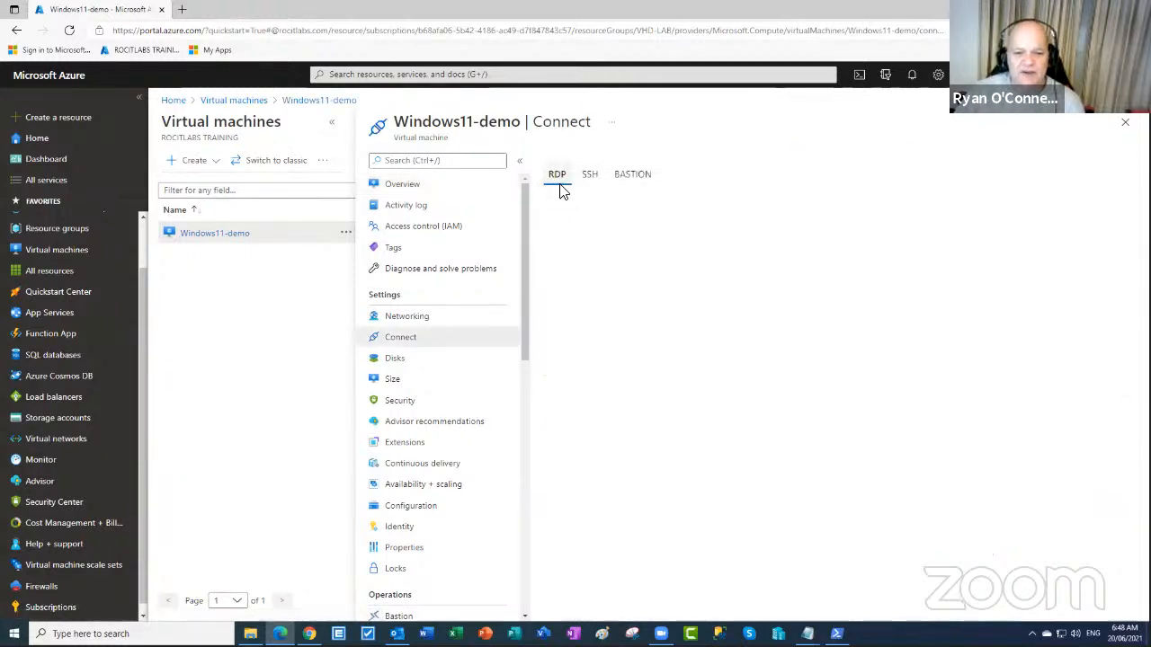
left_click(589, 369)
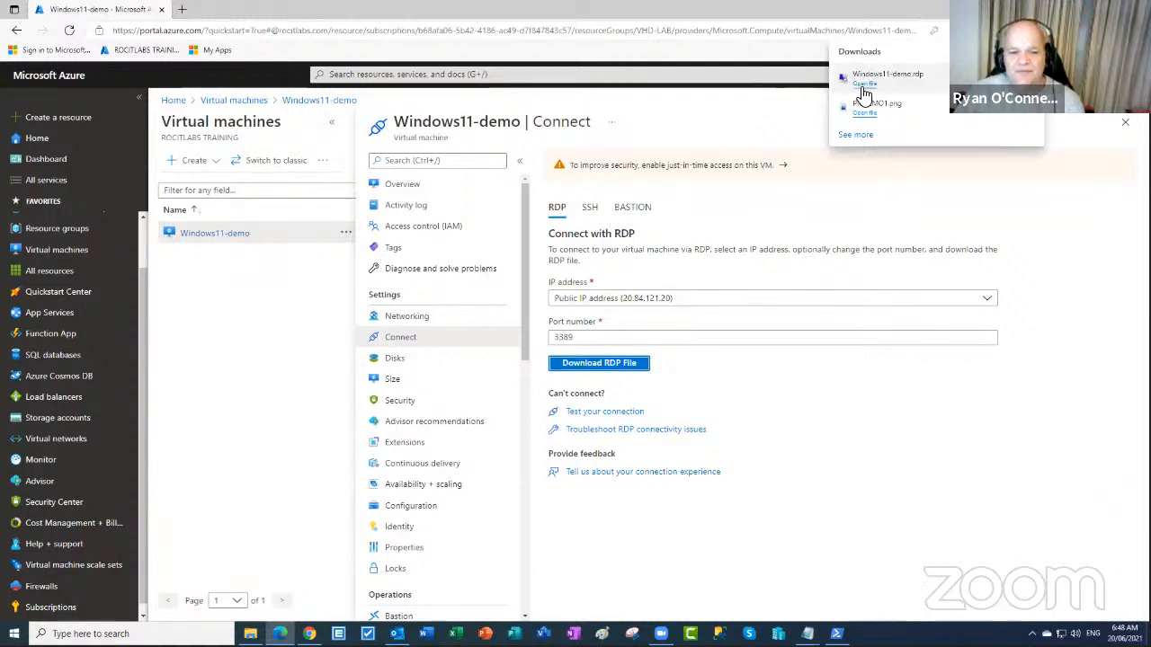
left_click(863, 84)
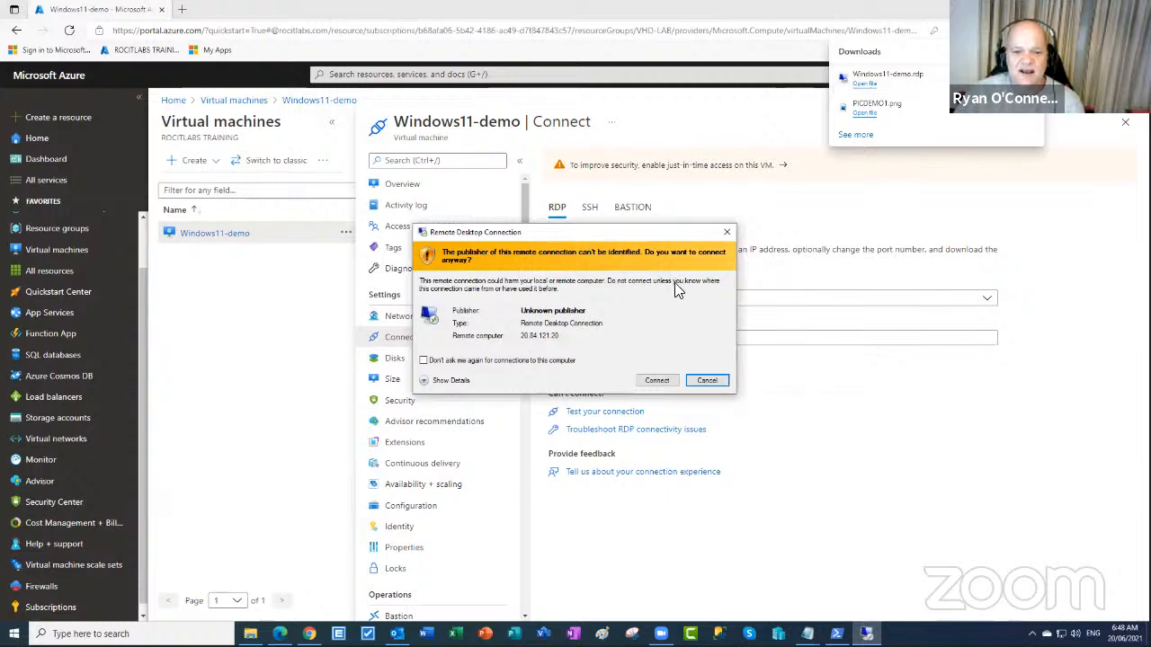
left_click(665, 380)
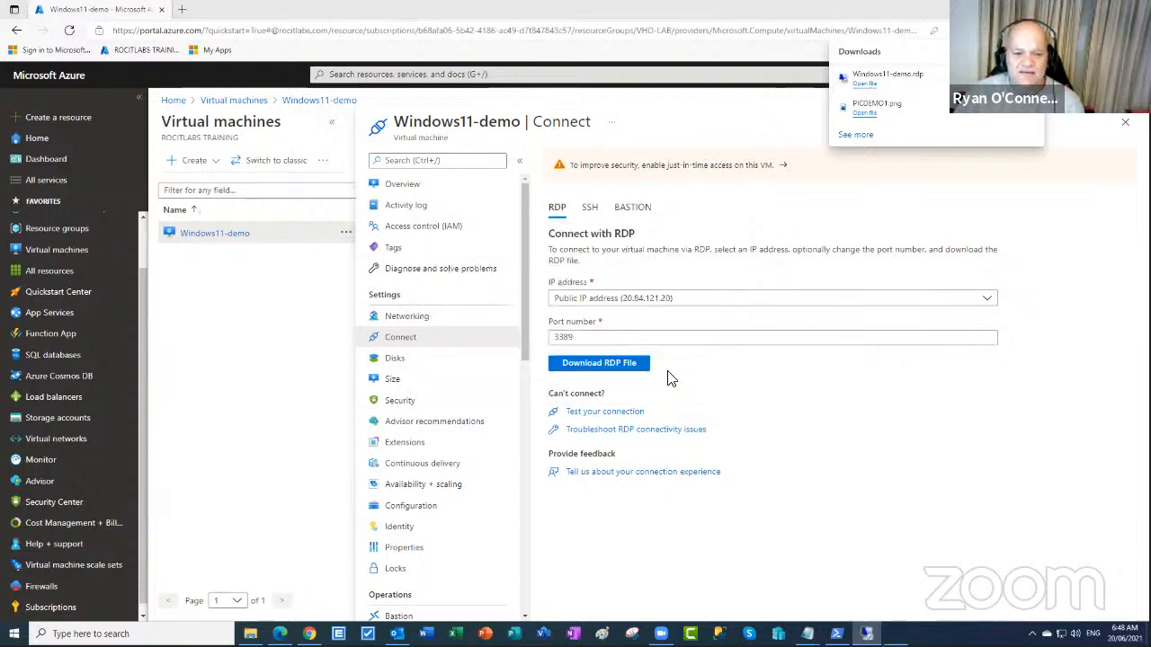
type("azurer")
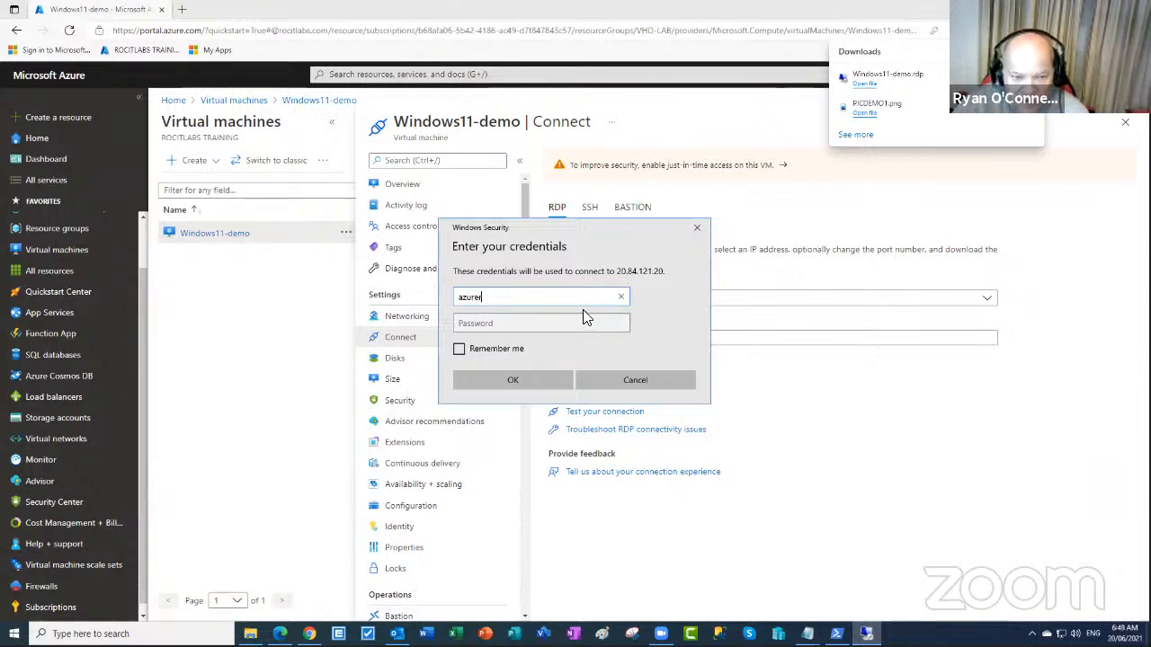
key("BackSpace")
key("BackSpace")
key("BackSpace")
type("ser")
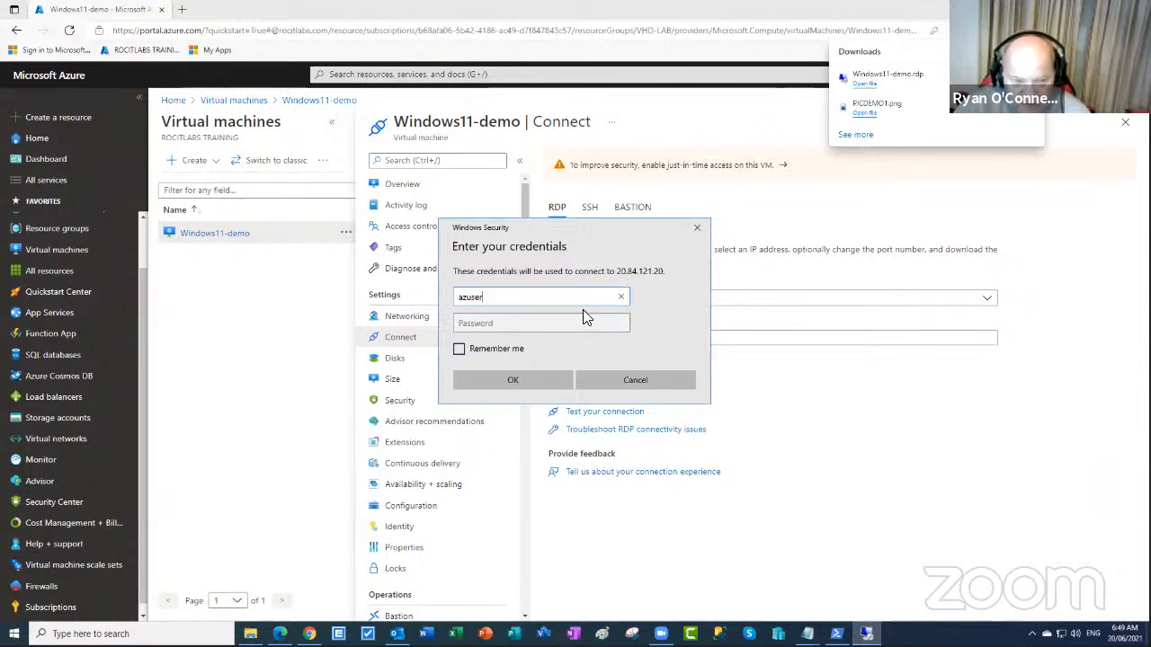
left_click(551, 328)
key("Caps_Lock")
type("•")
key("Caps_Lock")
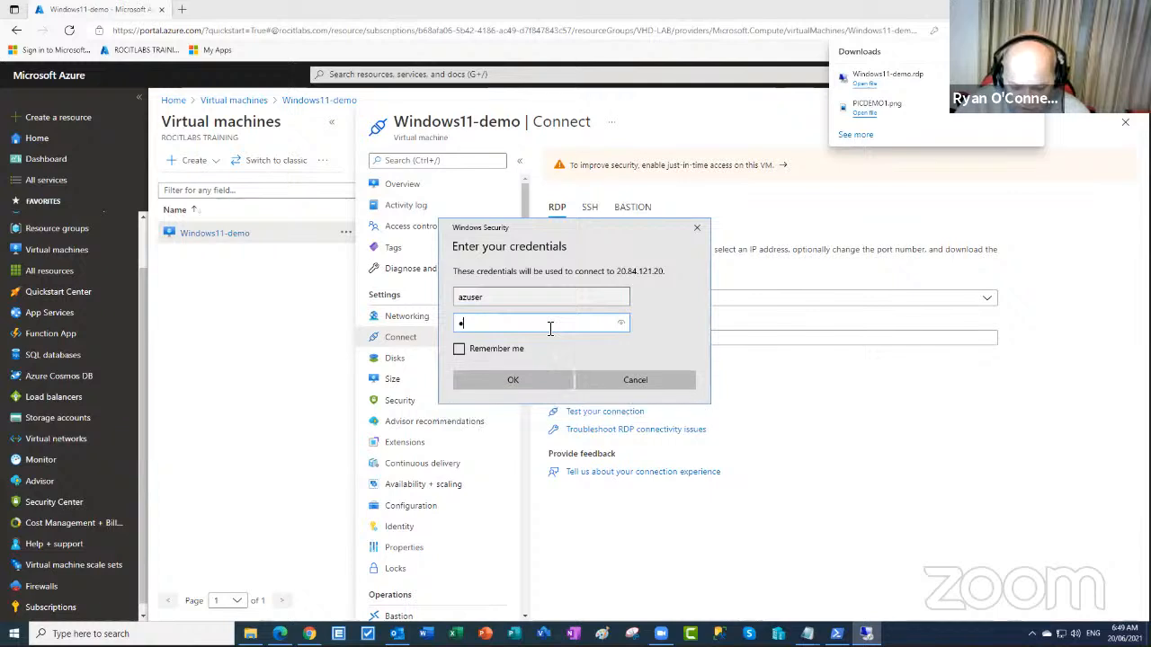
type("•••••")
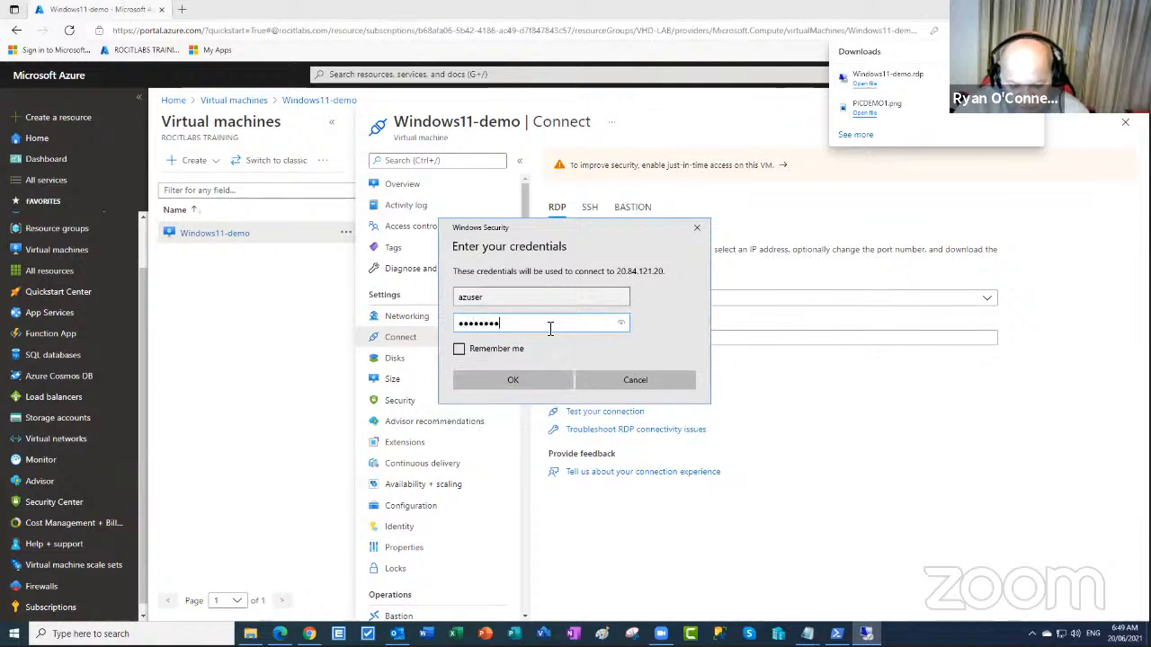
left_click(547, 385)
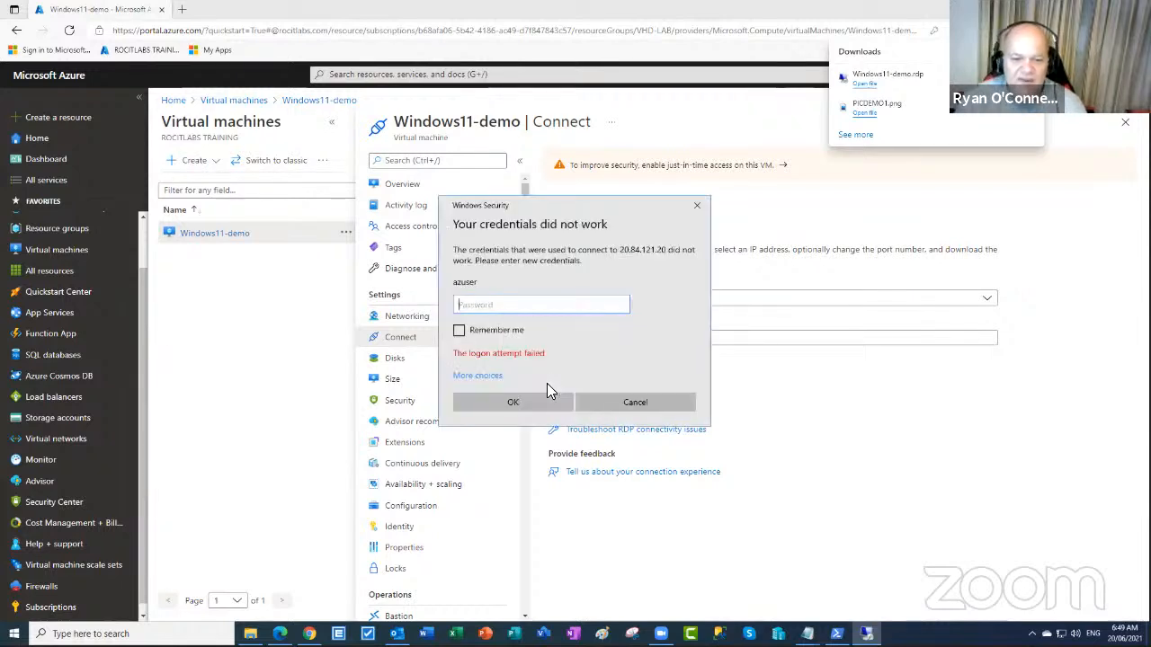
left_click(696, 207)
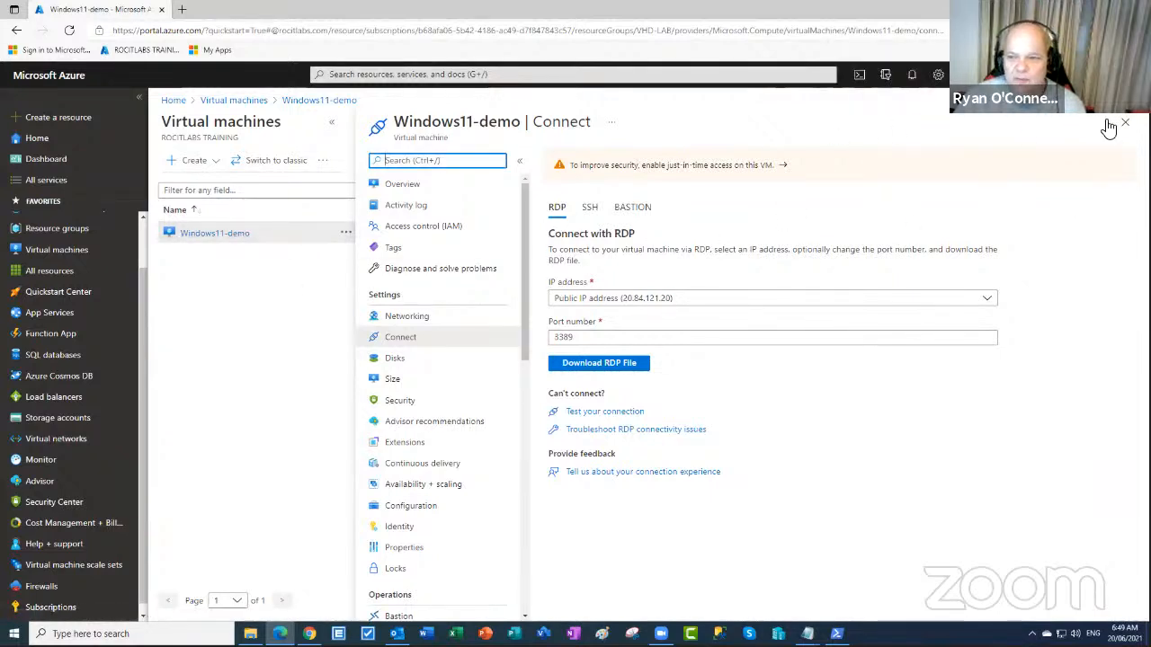
- Close the Connect page and refresh the Virtual machines list twice
left_click(1125, 122)
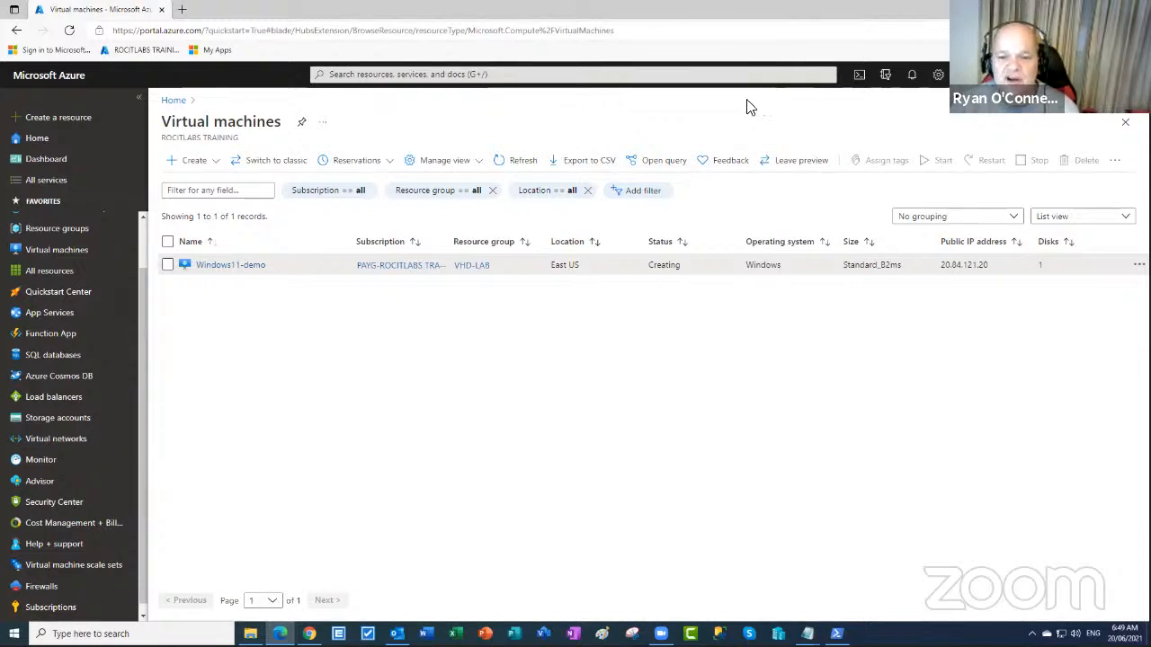
left_click(508, 167)
left_click(509, 167)
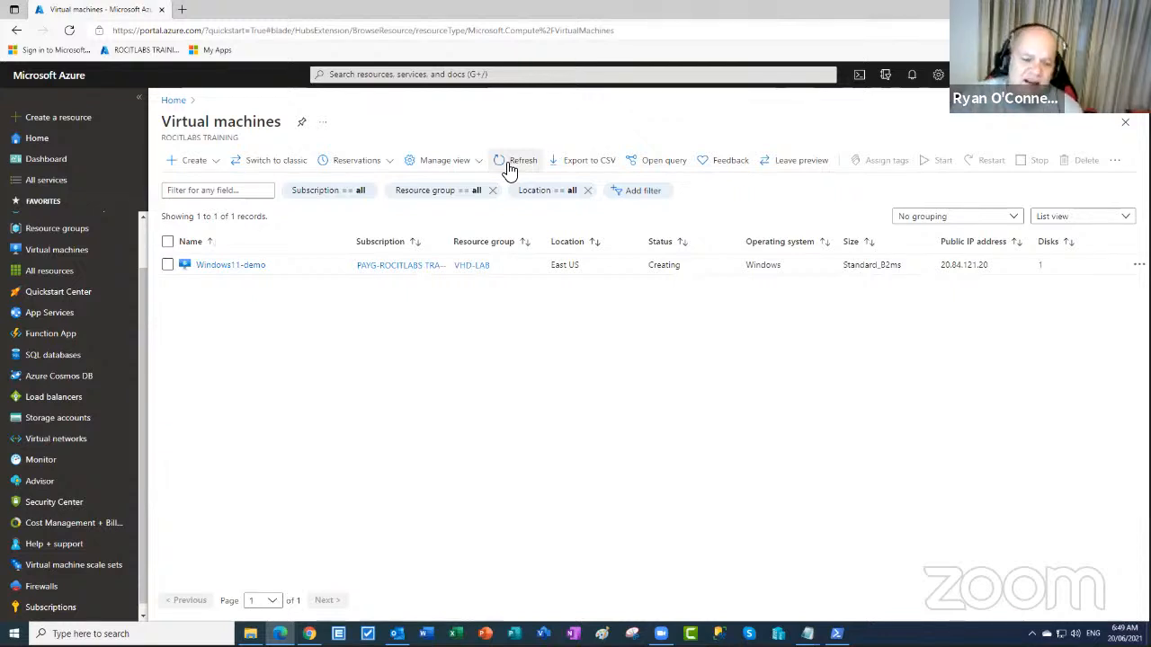
- Review the Windows11-demo overview, whose status still reads Creating
left_click(229, 267)
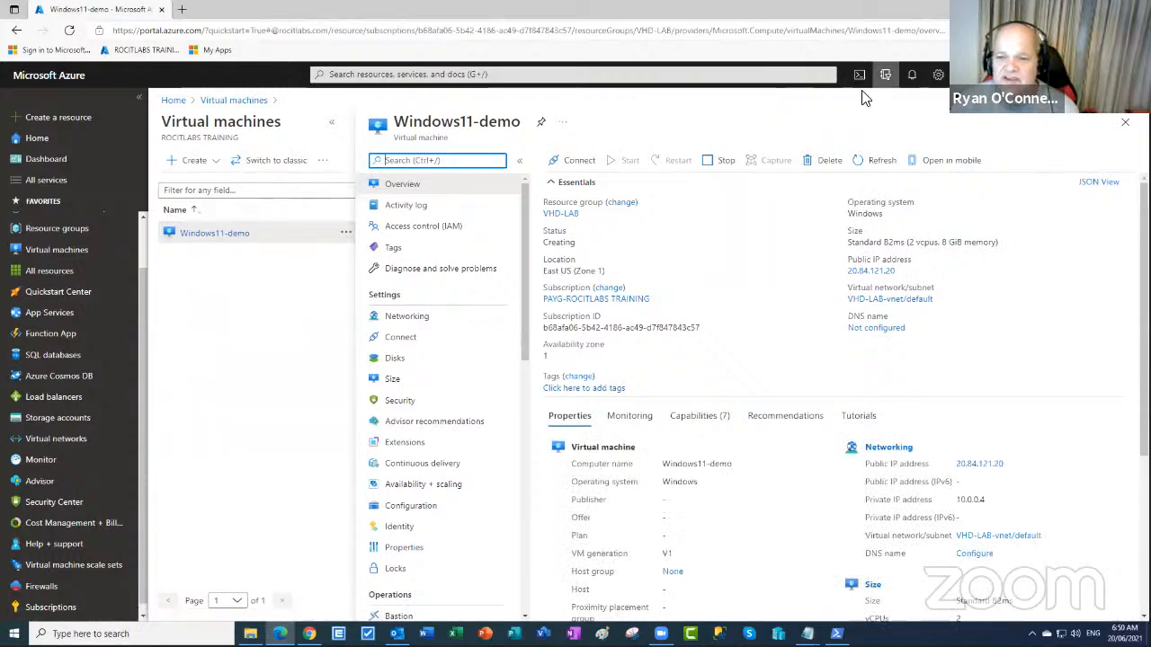
scroll(603, 268, "down", 3)
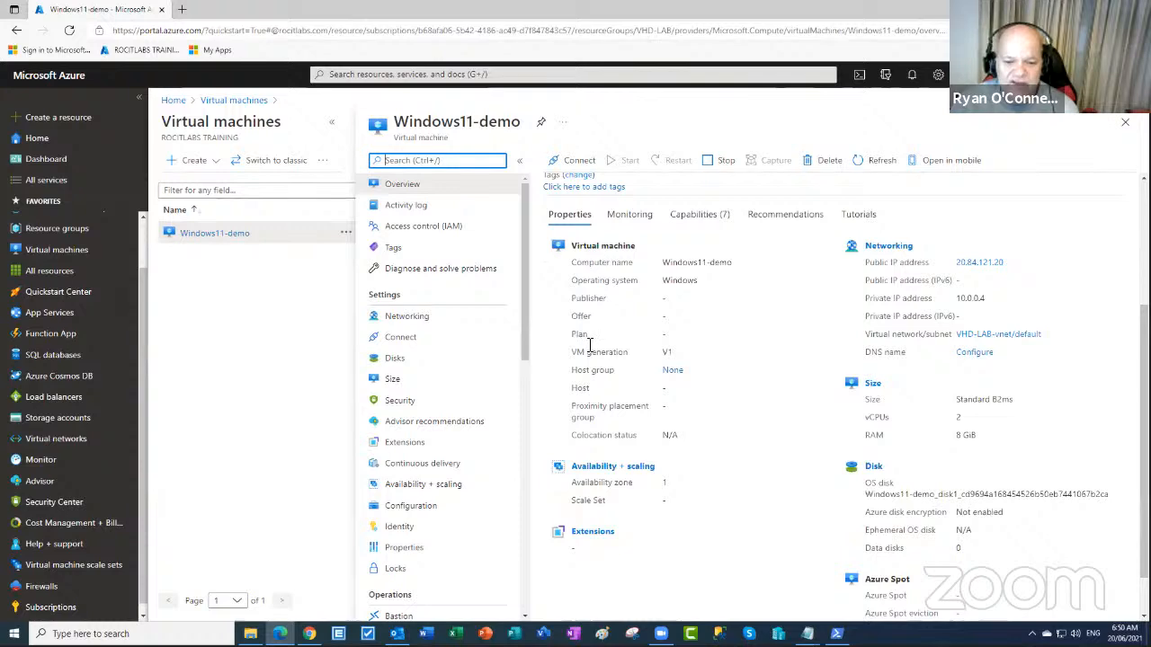
scroll(519, 376, "down", 2)
scroll(519, 376, "down", 4)
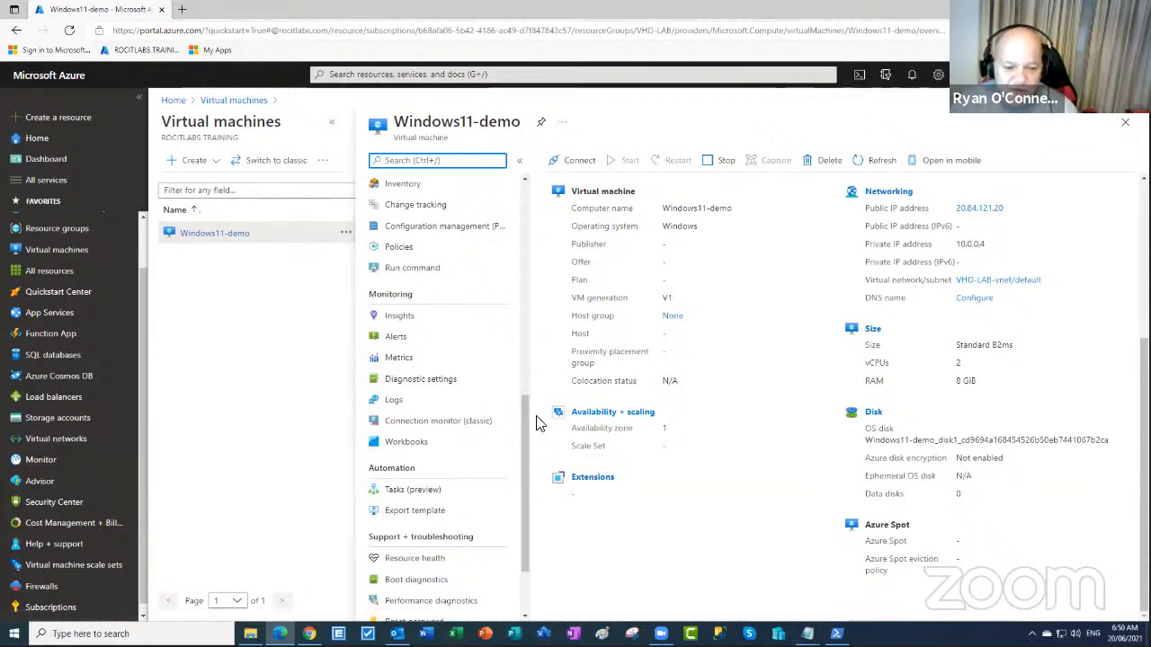
scroll(521, 431, "down", 2)
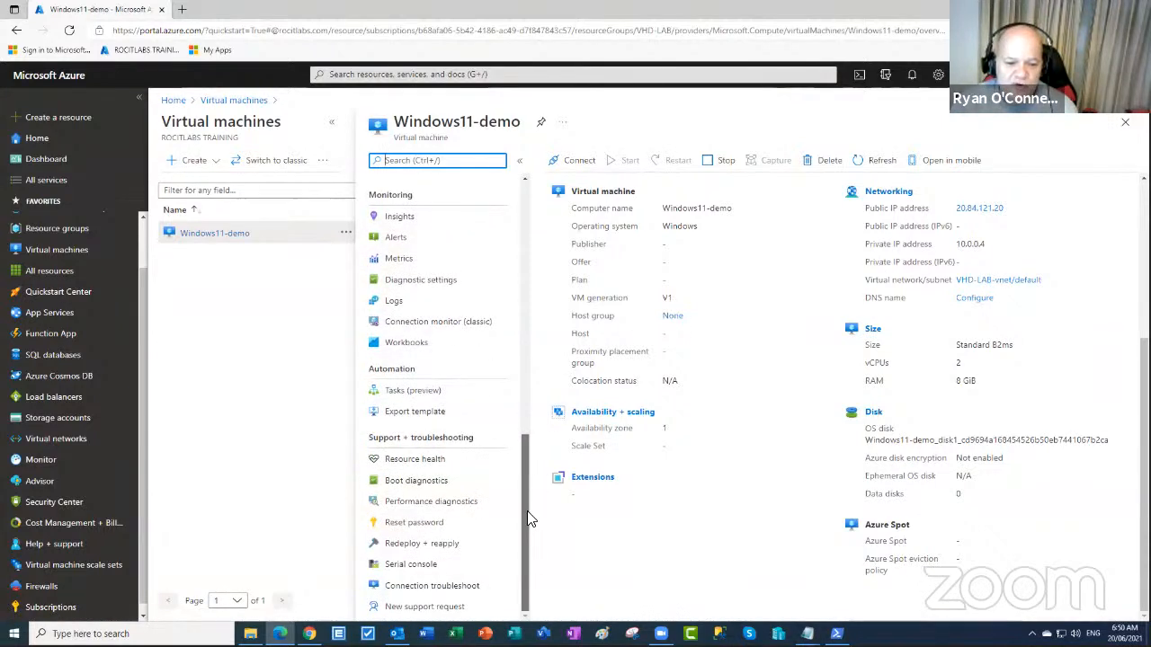
- Try Reset password on Windows11-demo, which is blocked because the VM isn't running
left_click(418, 525)
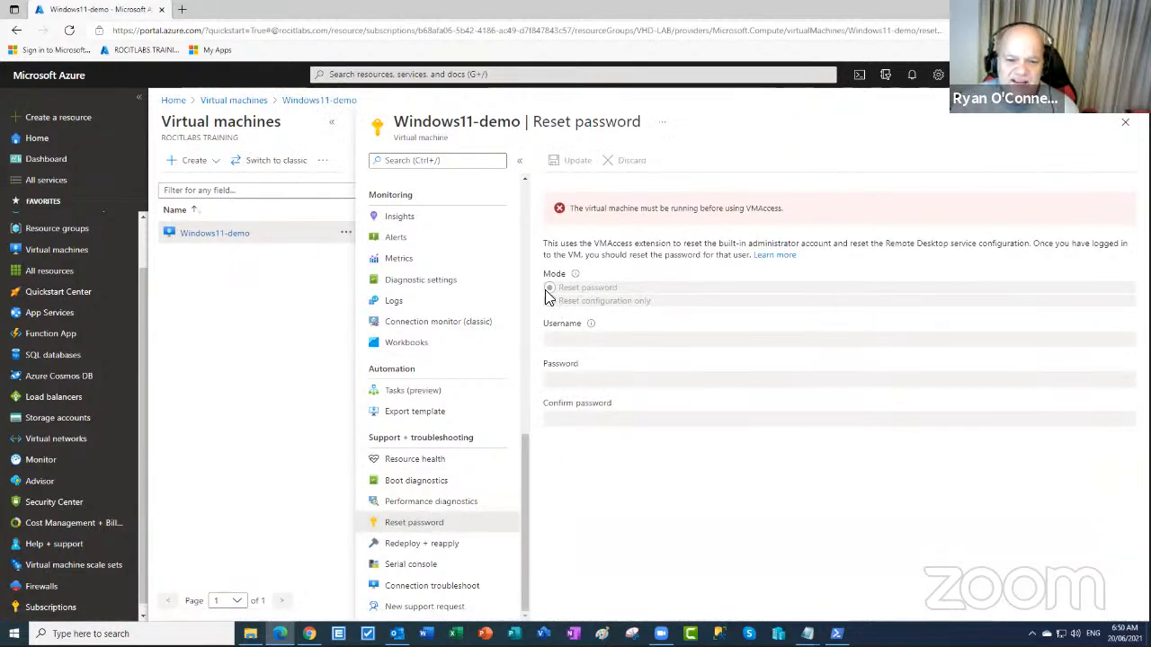
left_click_drag(565, 214, 803, 210)
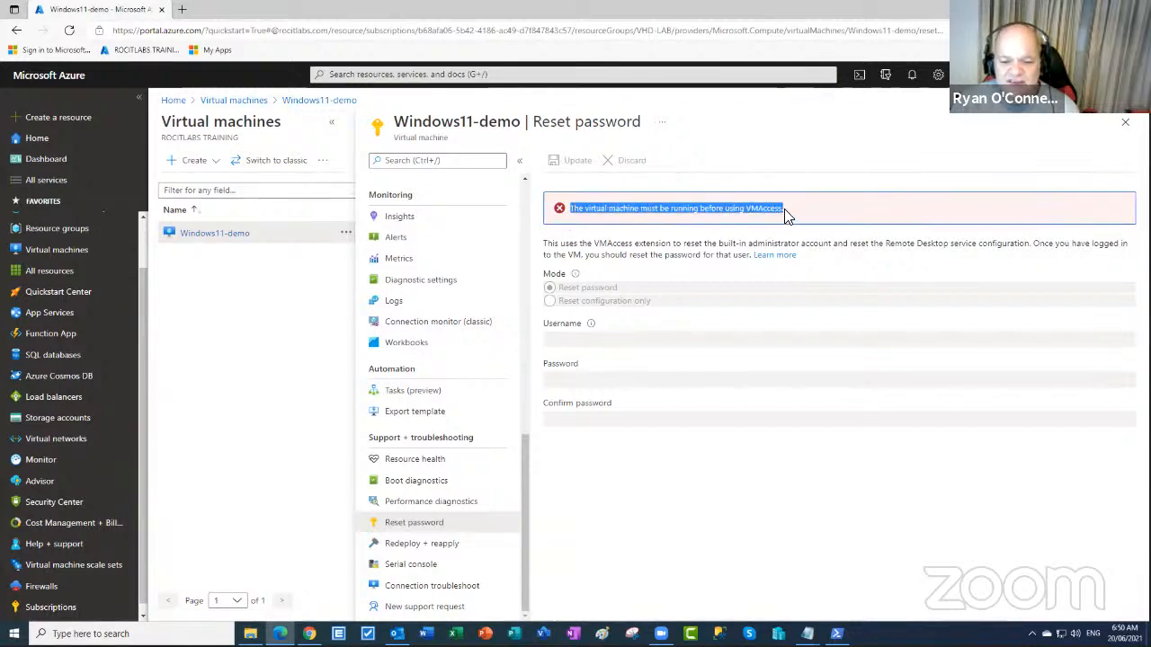
left_click(667, 212)
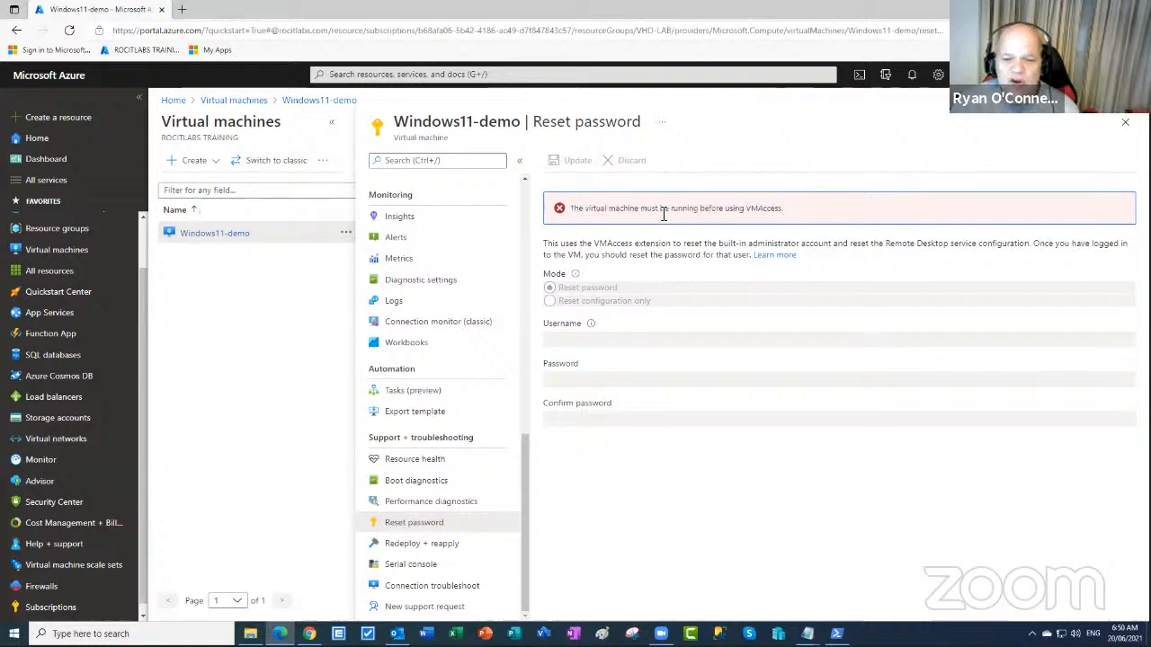
left_click_drag(567, 211, 784, 212)
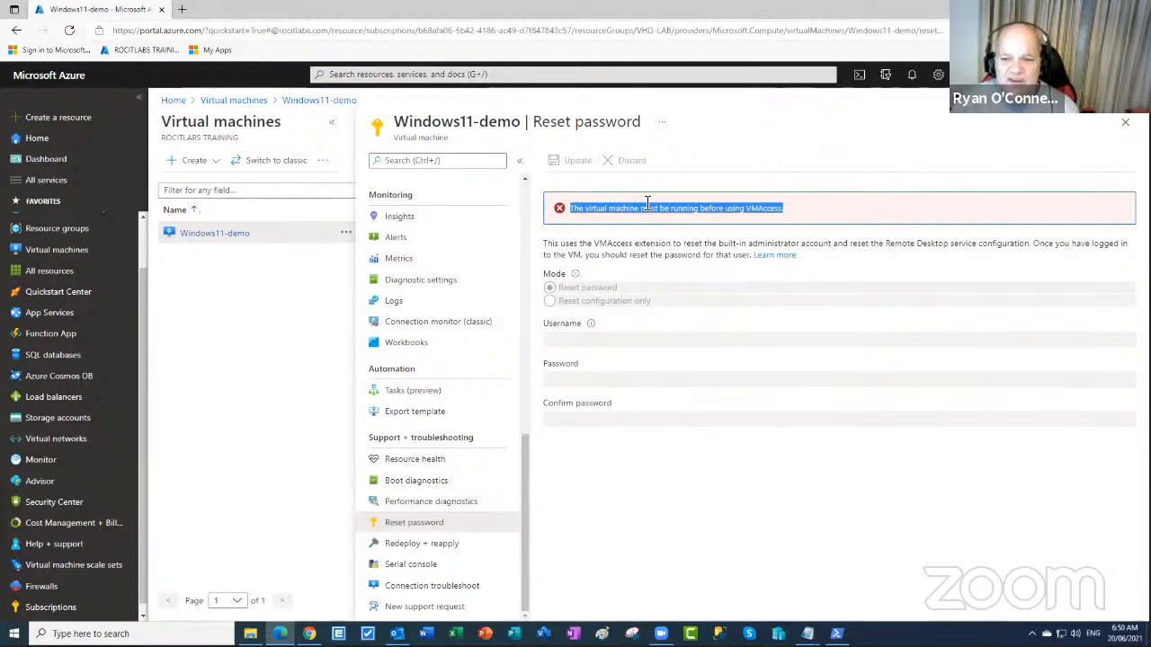
left_click(1126, 124)
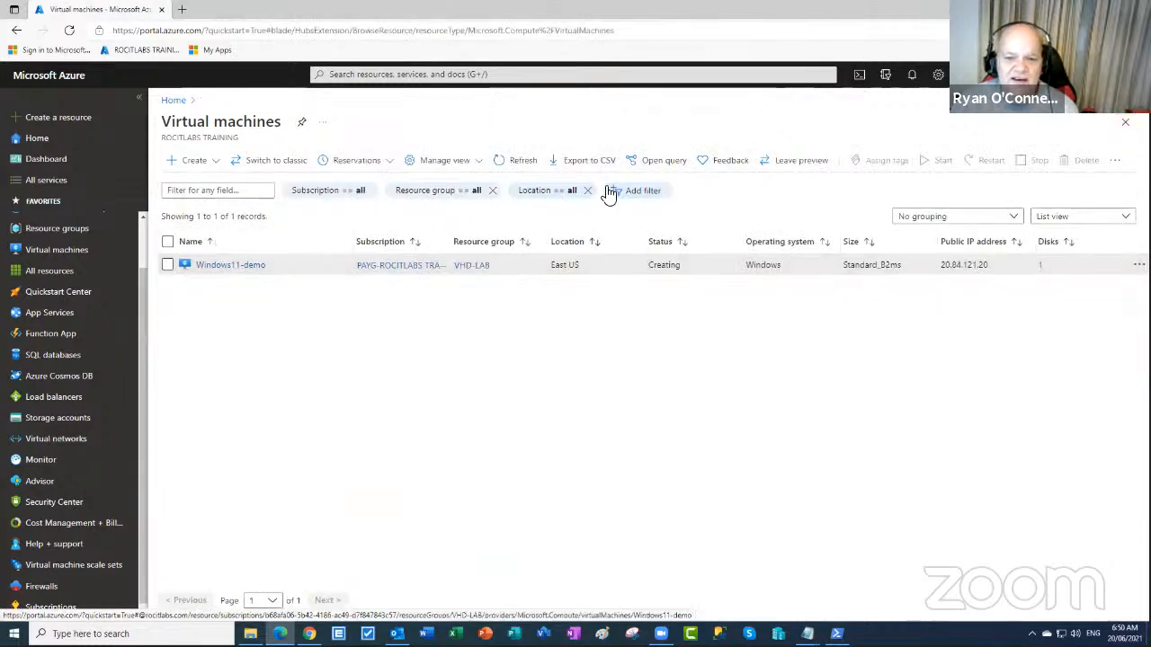
- Open win11vhdlab's overview: provisioning Succeeded in East US under VHD-LAB
left_click(243, 266)
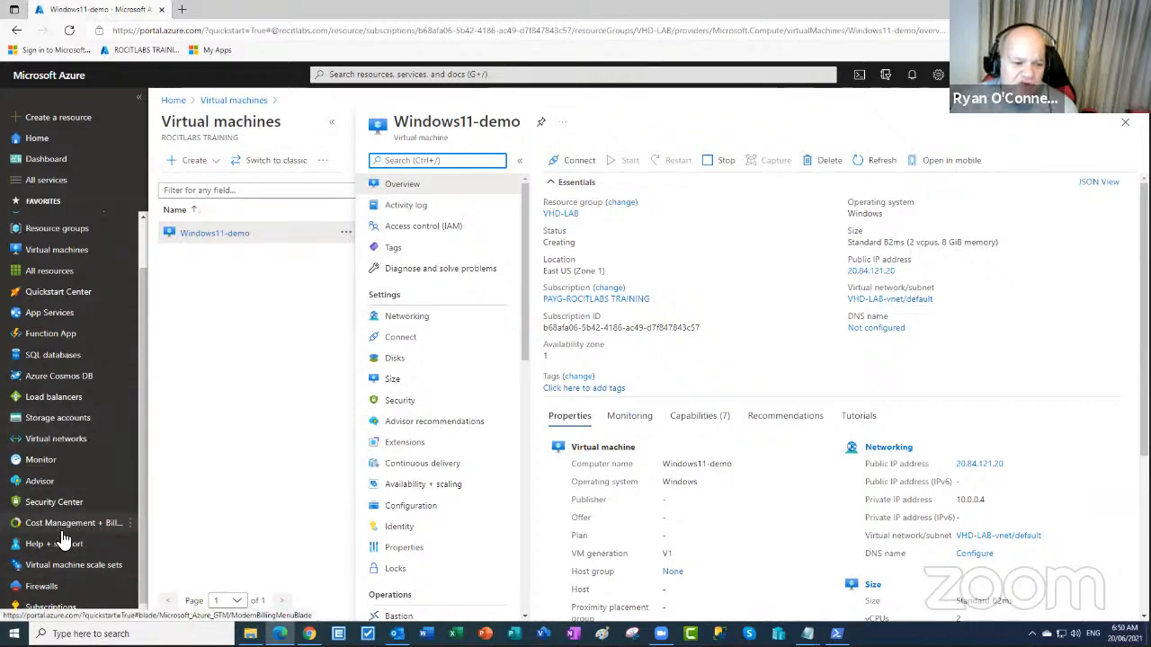
left_click(76, 419)
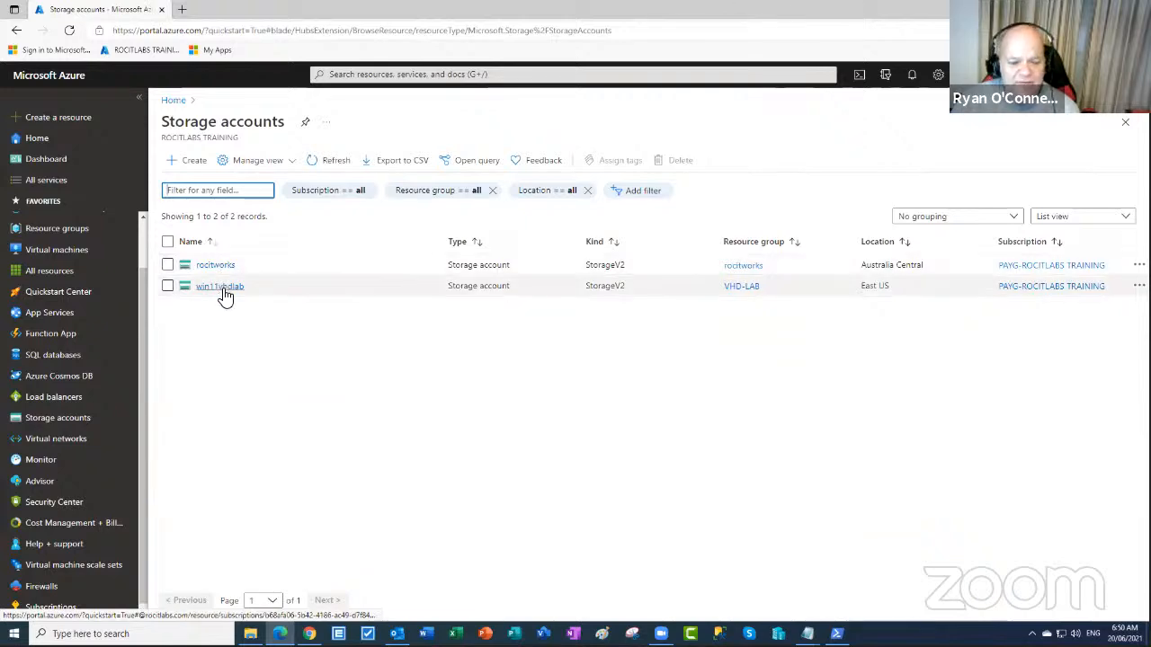
left_click(222, 288)
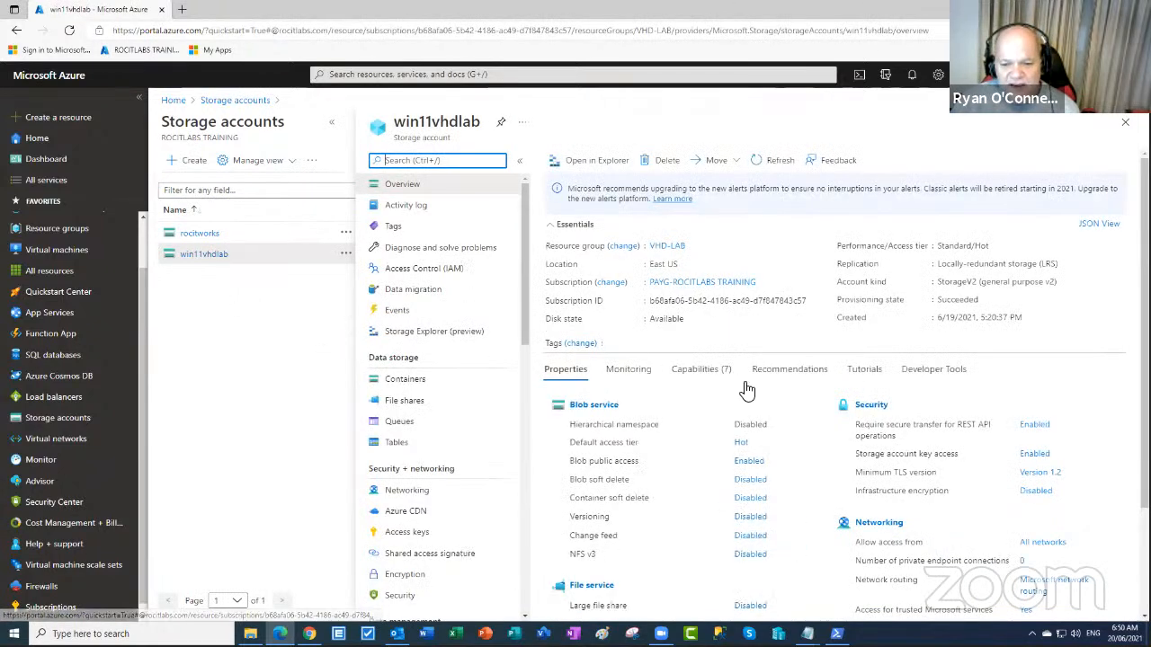
scroll(778, 388, "down", 2)
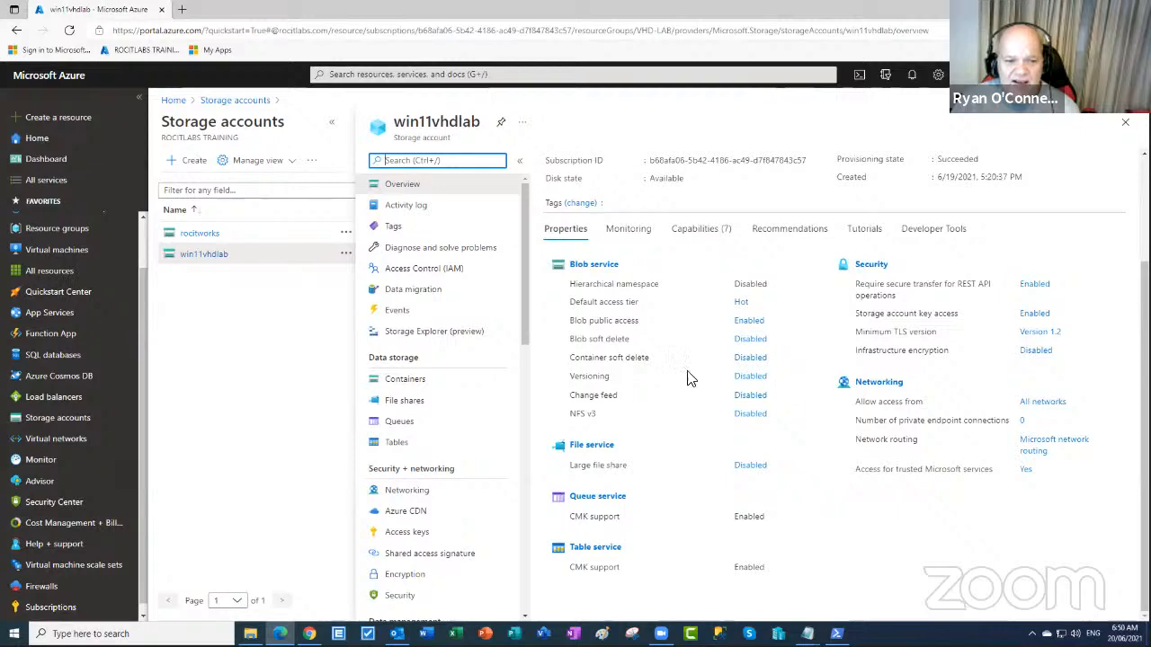
scroll(801, 385, "up", 2)
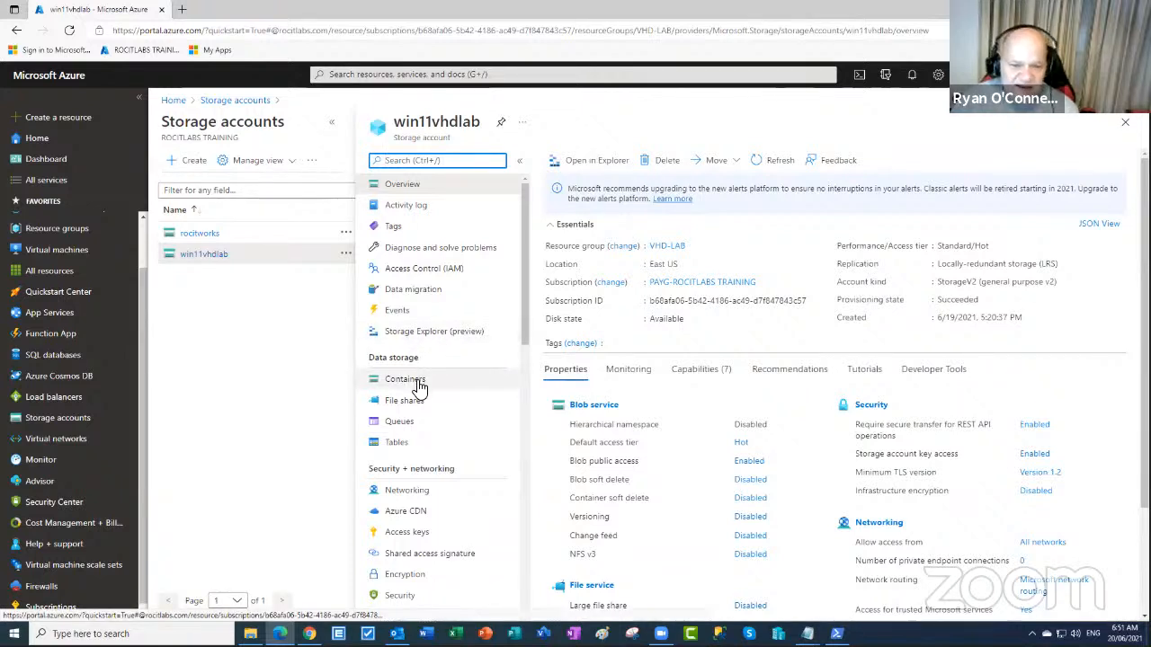
- In win11vhdlab's Storage Explorer (preview), list the windows11 container showing WIN11-VHD.vhd
left_click(615, 168)
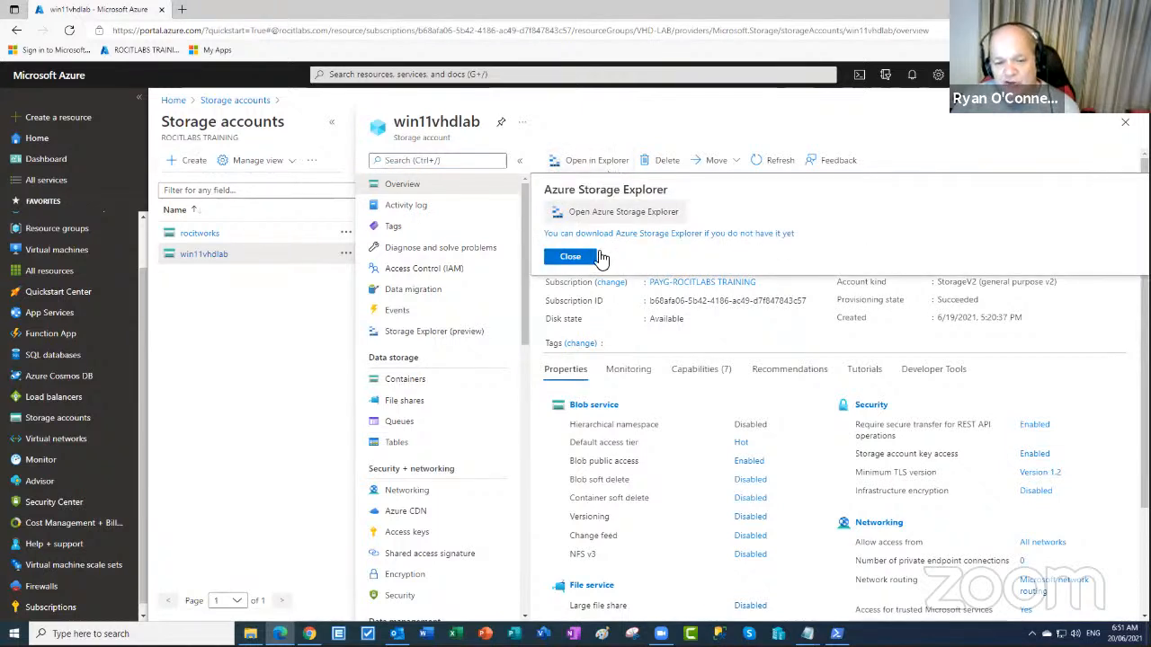
left_click(448, 332)
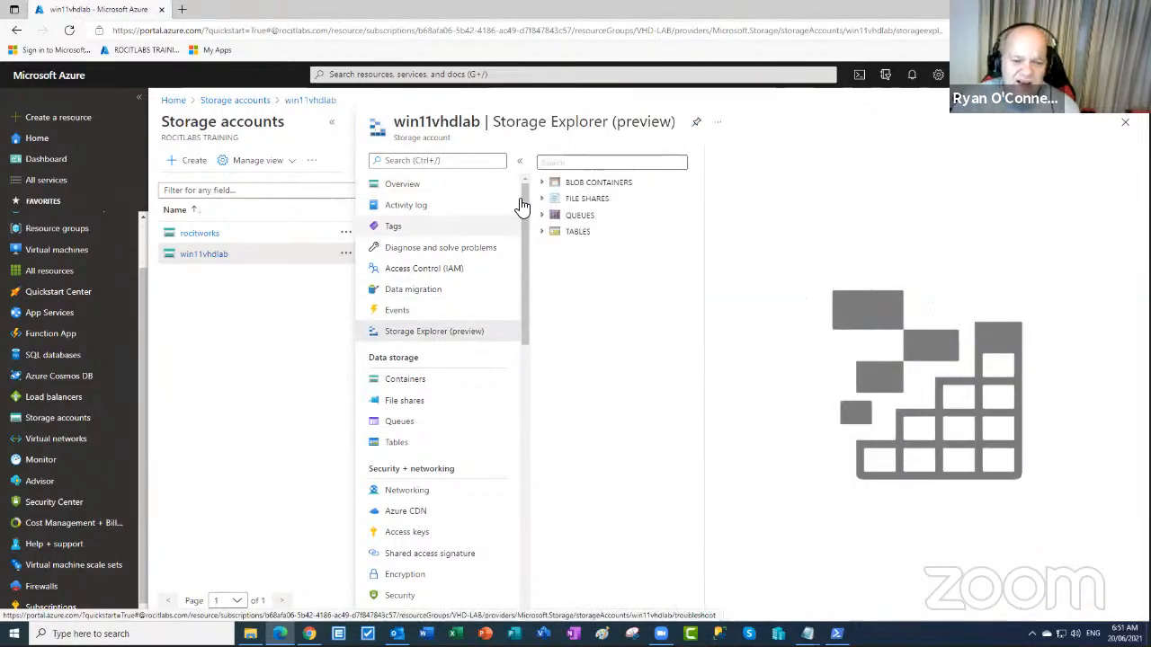
left_click(544, 184)
left_click(600, 198)
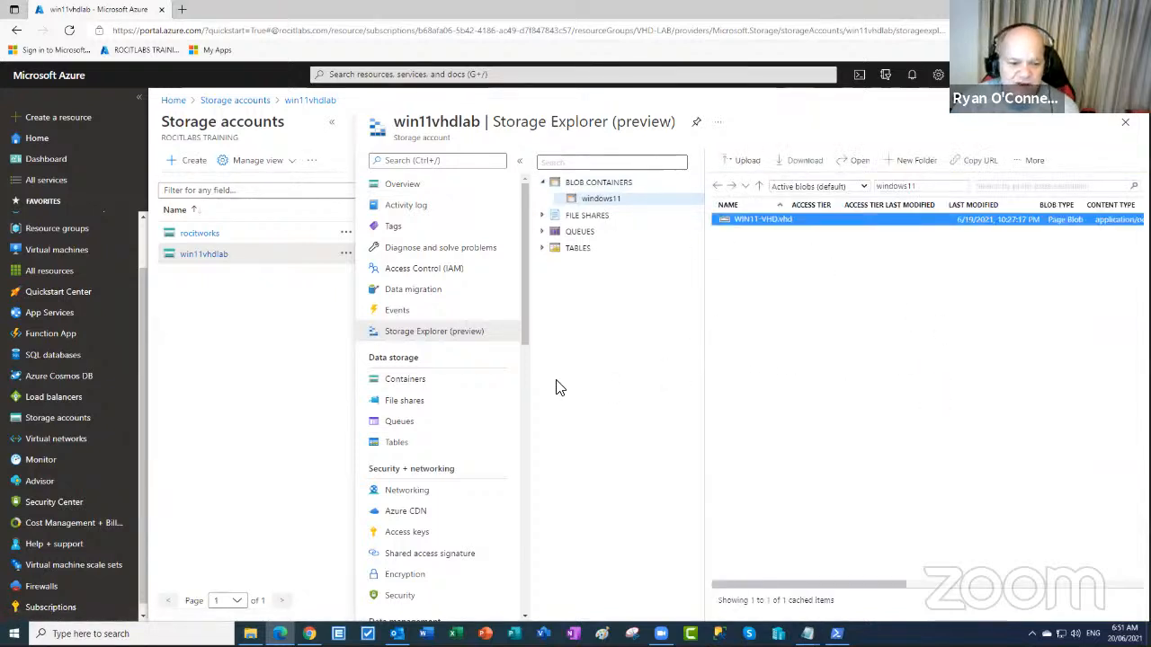
scroll(529, 364, "down", 5)
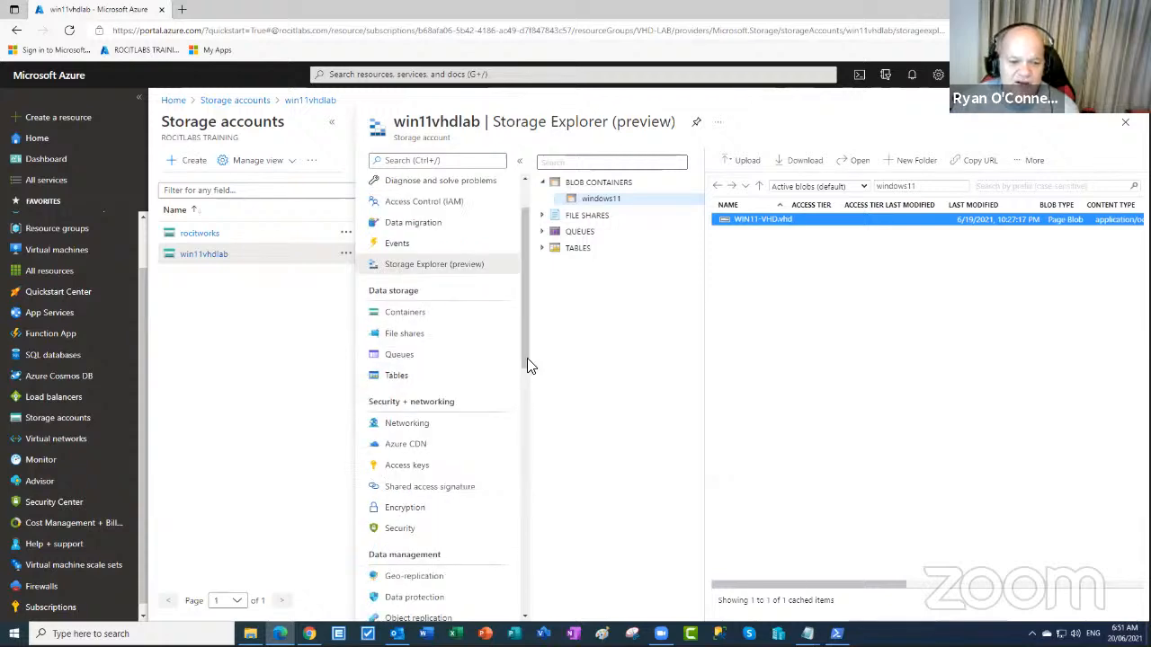
scroll(529, 368, "down", 3)
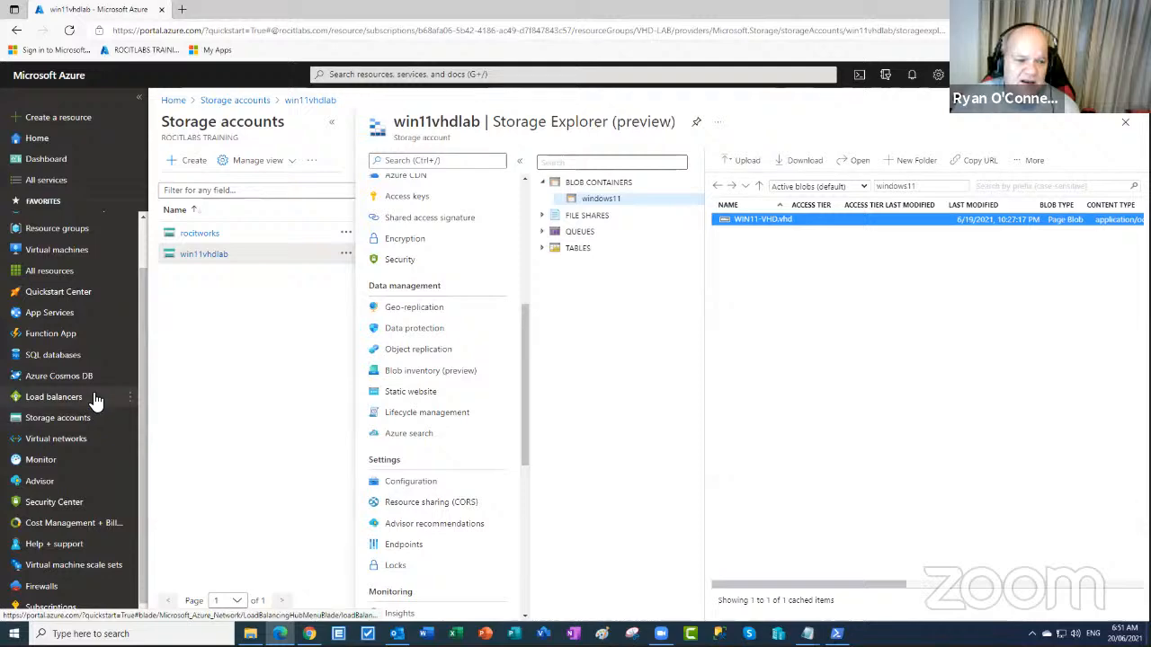
left_click(78, 251)
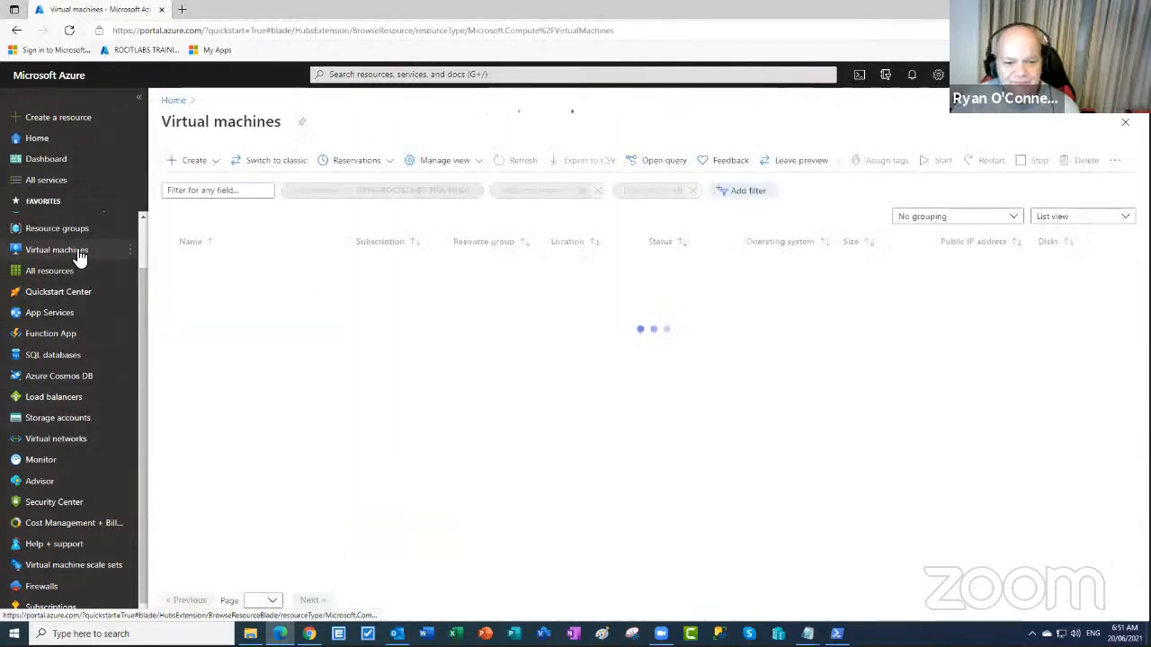
left_click(206, 264)
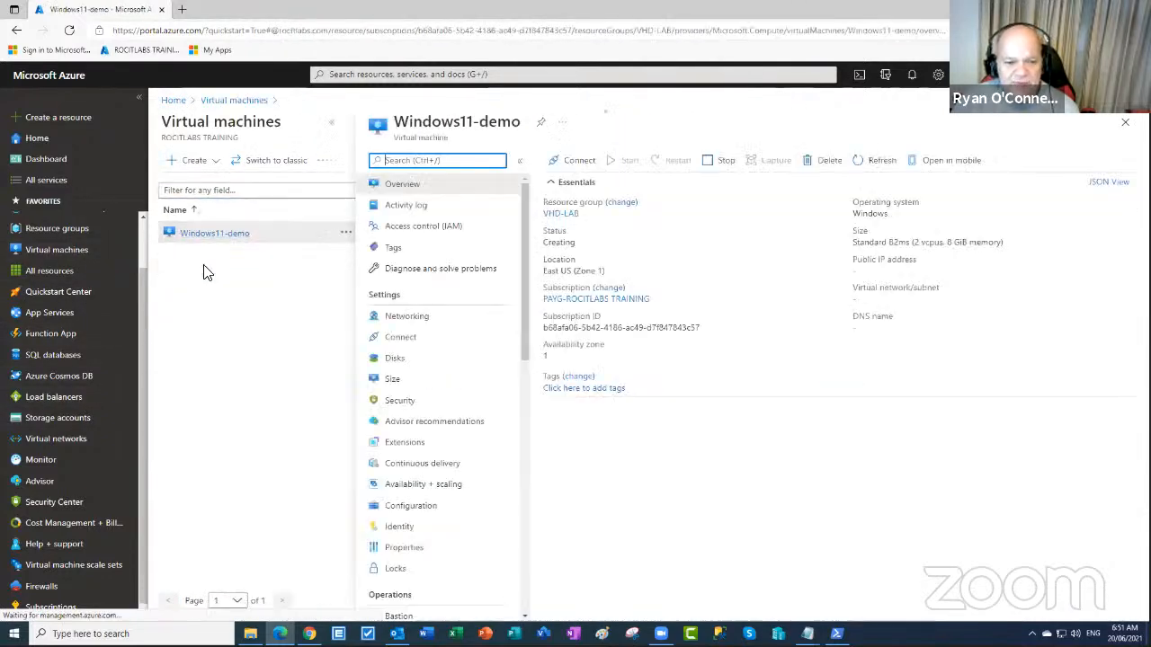
left_click(396, 384)
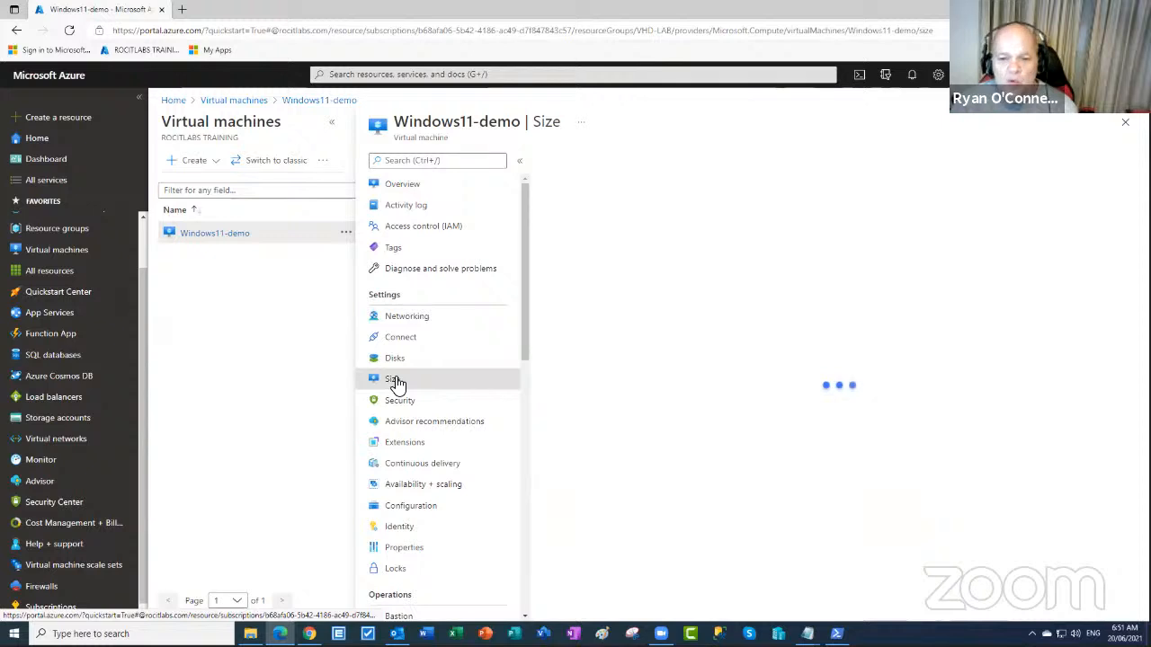
scroll(788, 357, "down", 1)
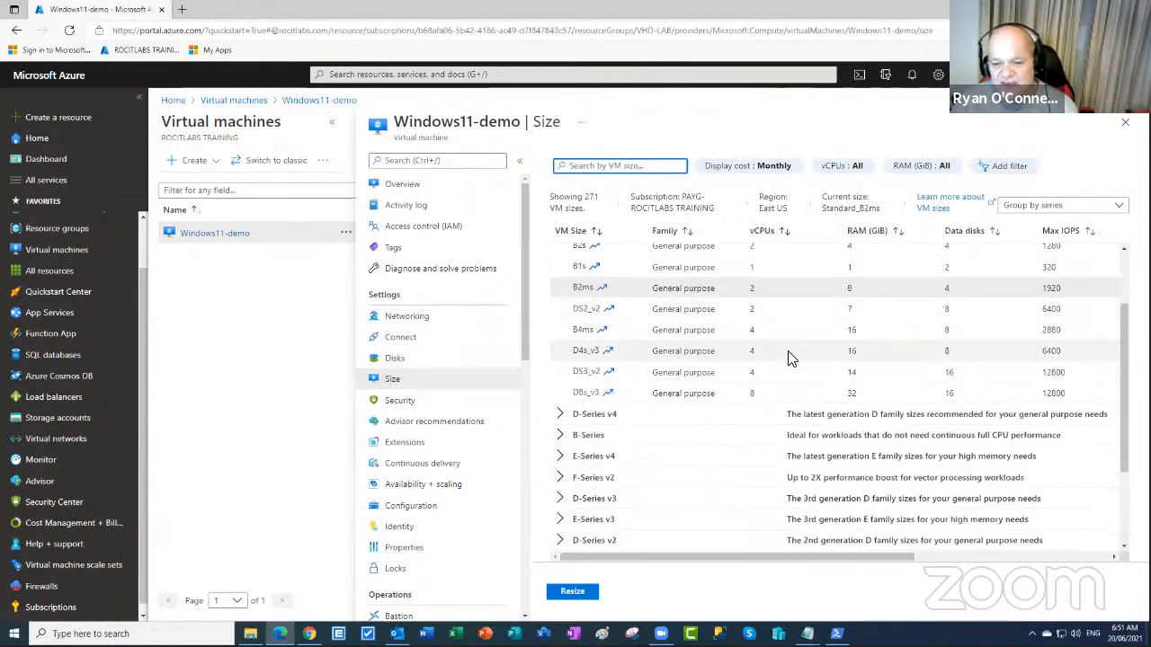
scroll(763, 351, "up", 1)
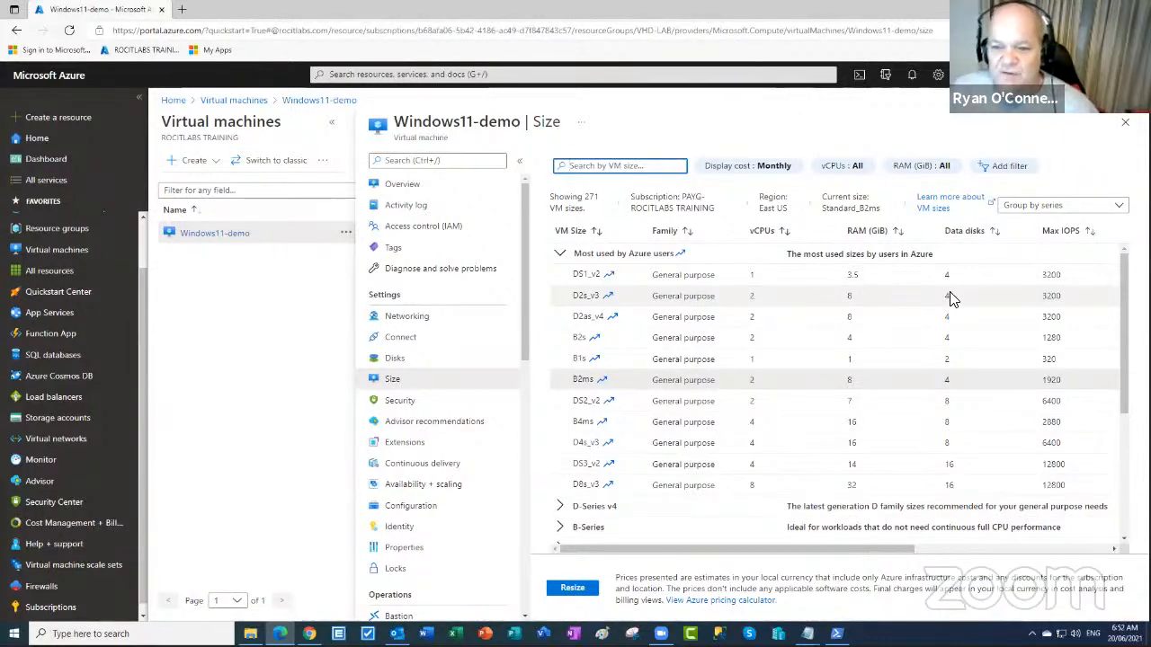
scroll(1014, 322, "down", 5)
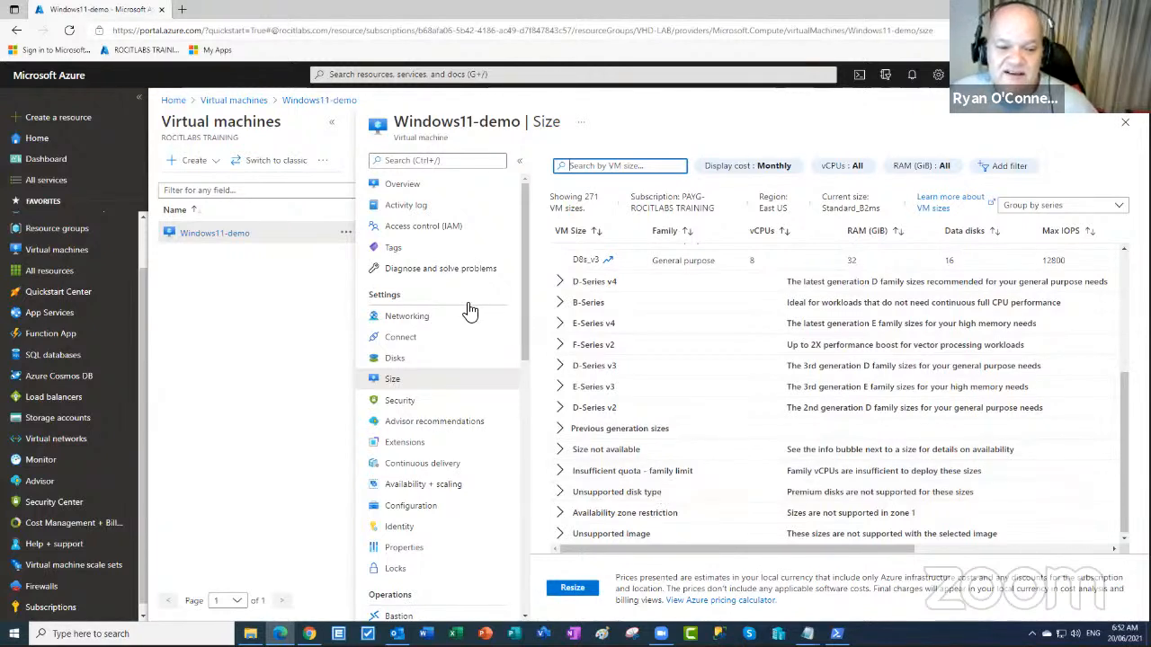
- Open the Windows11-demo OS disk's Size + performance page, showing 21 GiB custom size and P4 tier
left_click(394, 362)
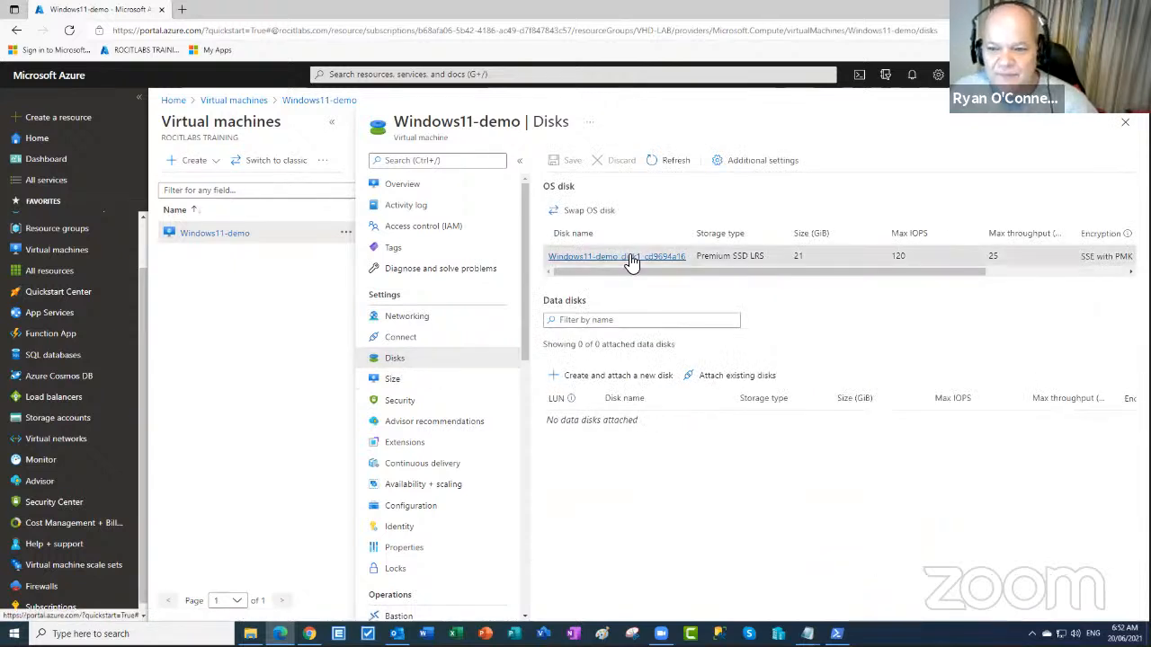
left_click(632, 258)
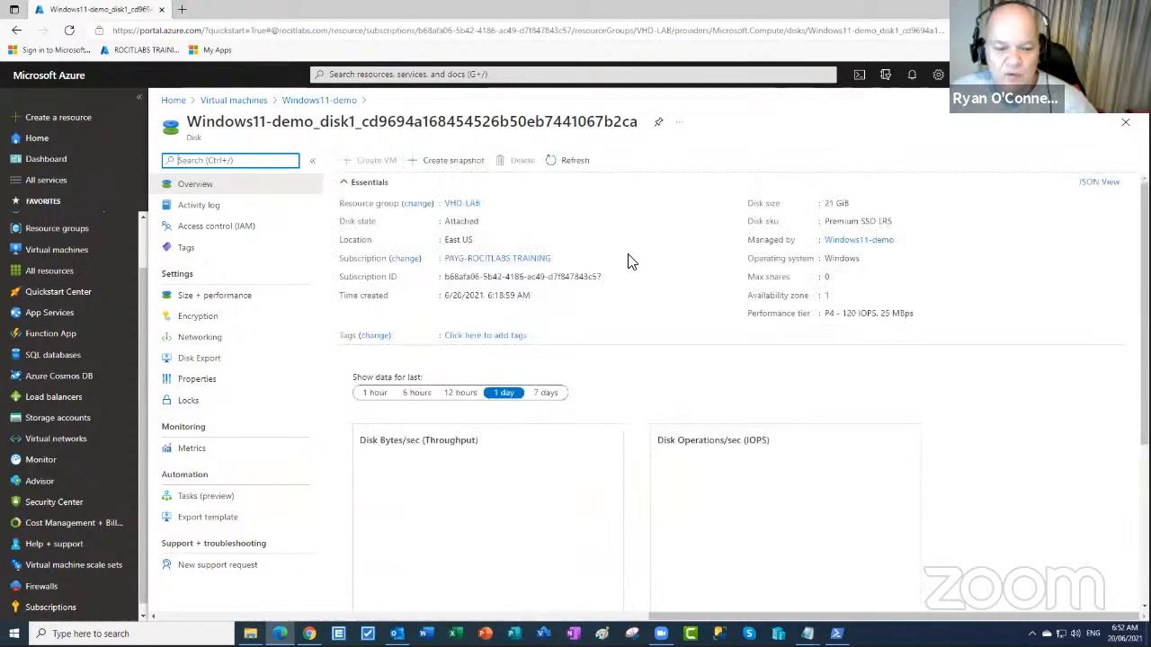
scroll(549, 313, "down", 3)
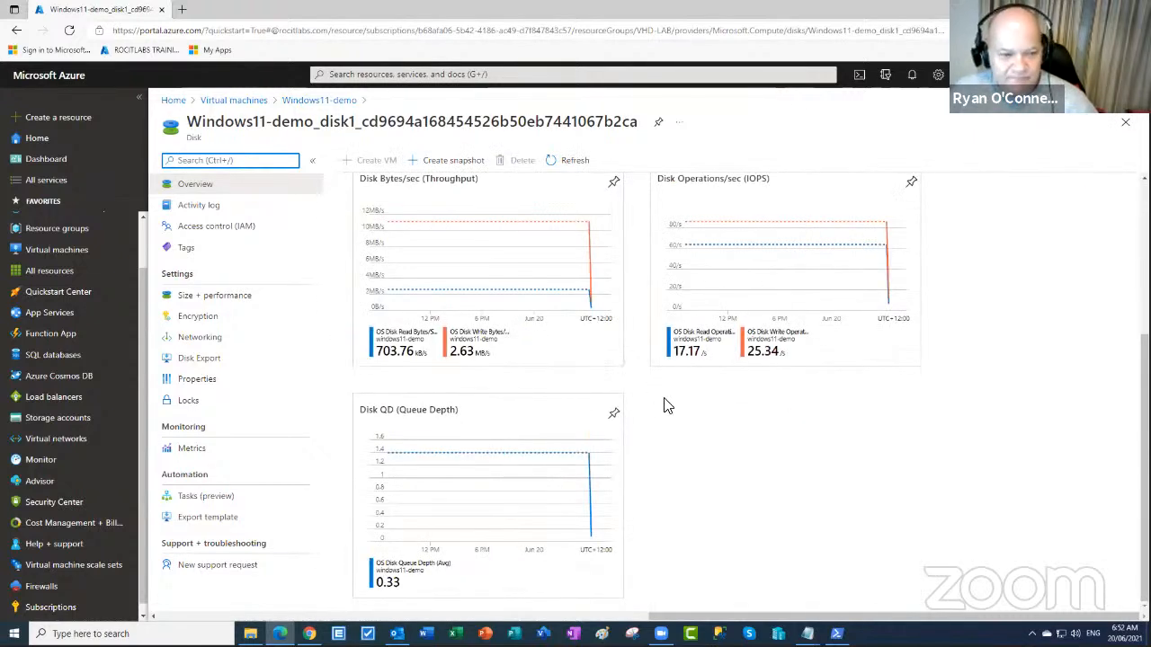
left_click(230, 306)
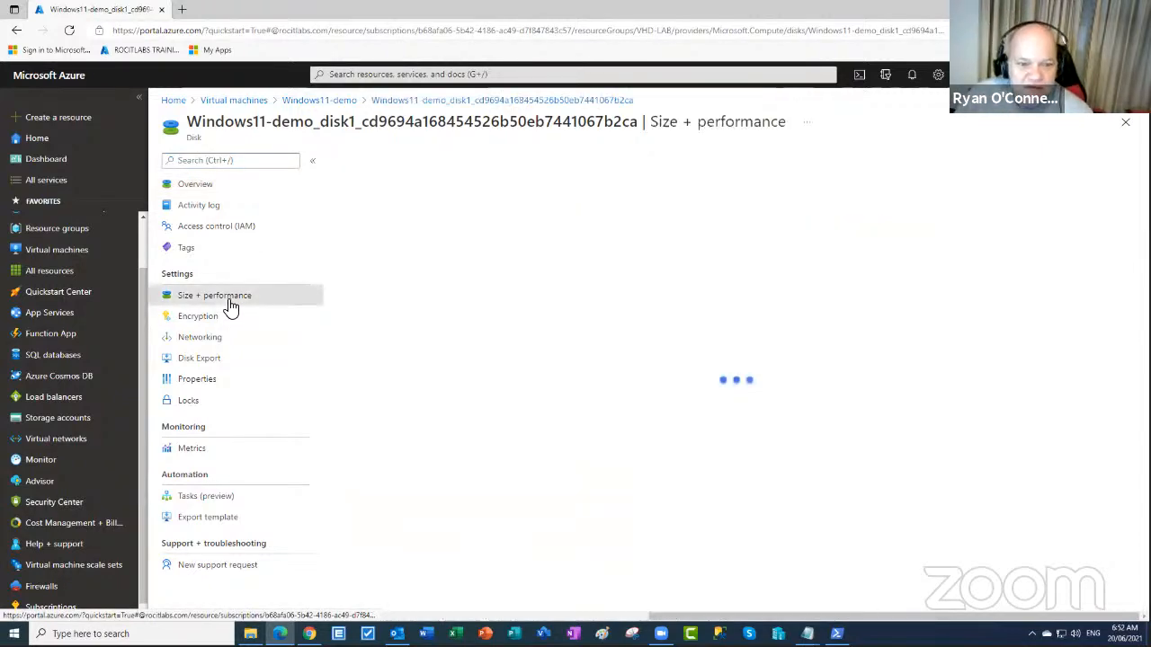
scroll(441, 341, "down", 2)
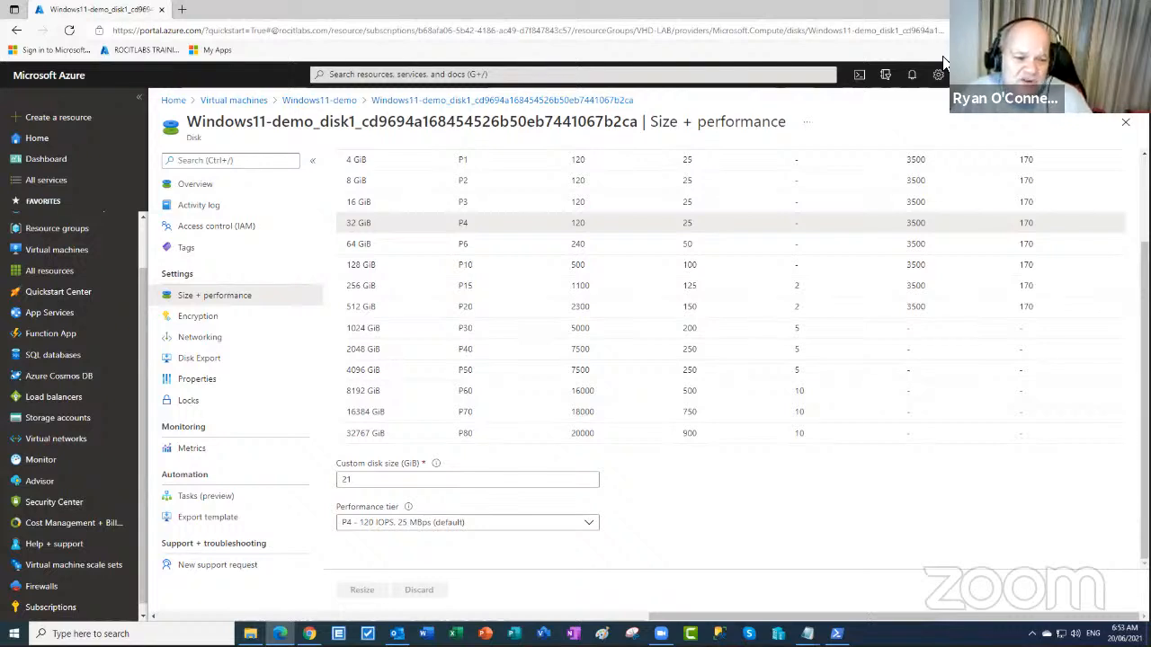
scroll(144, 282, "up", 1)
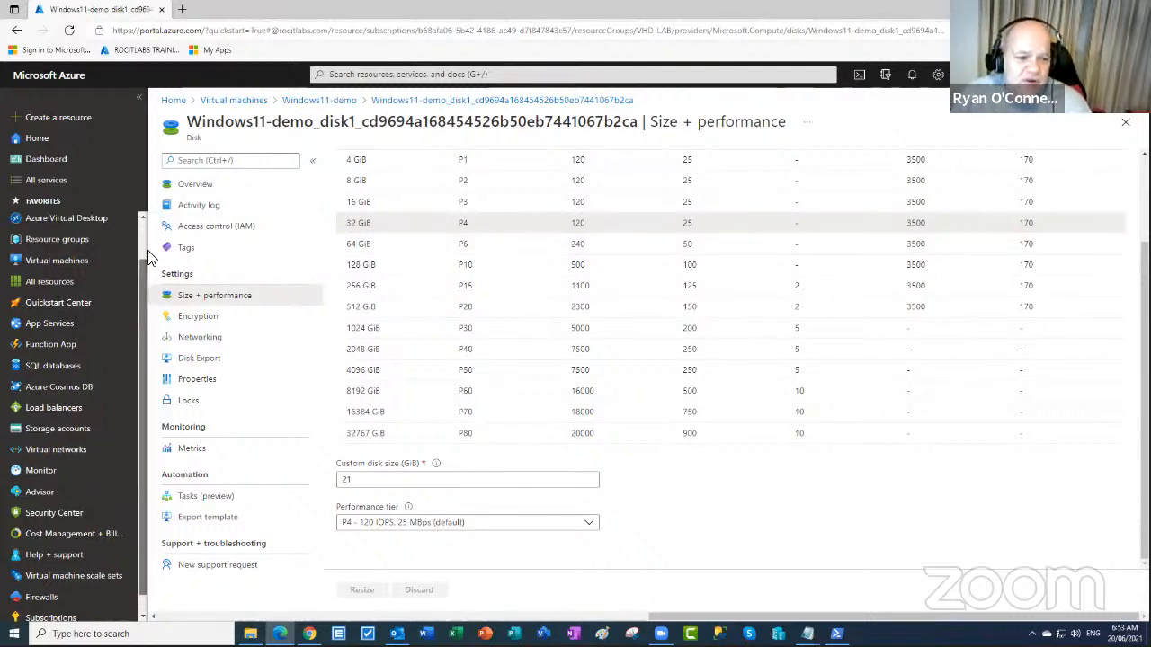
- Search 'ma' to open the Marketplace and filter it to the Compute category
left_click(391, 73)
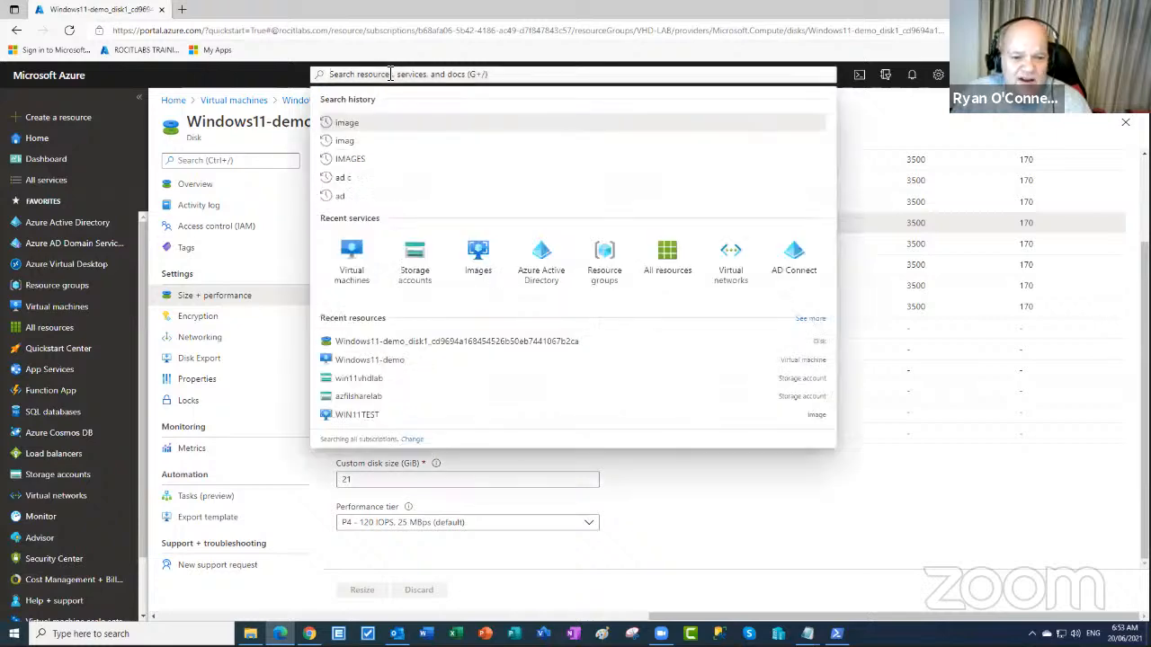
type("ma")
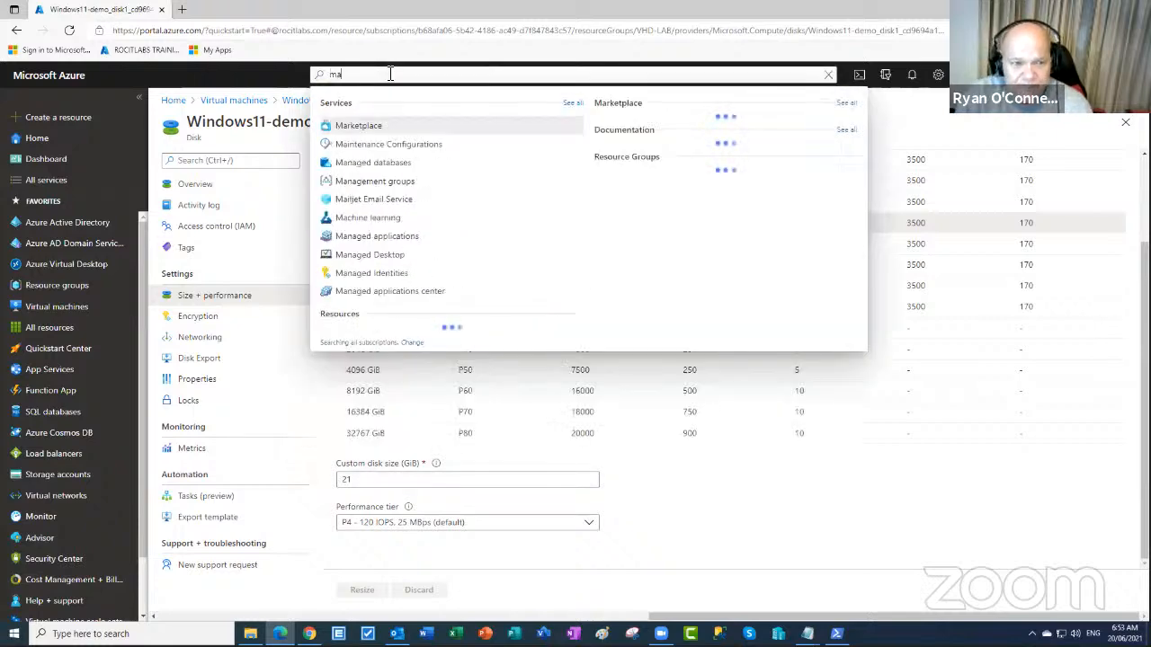
left_click(354, 125)
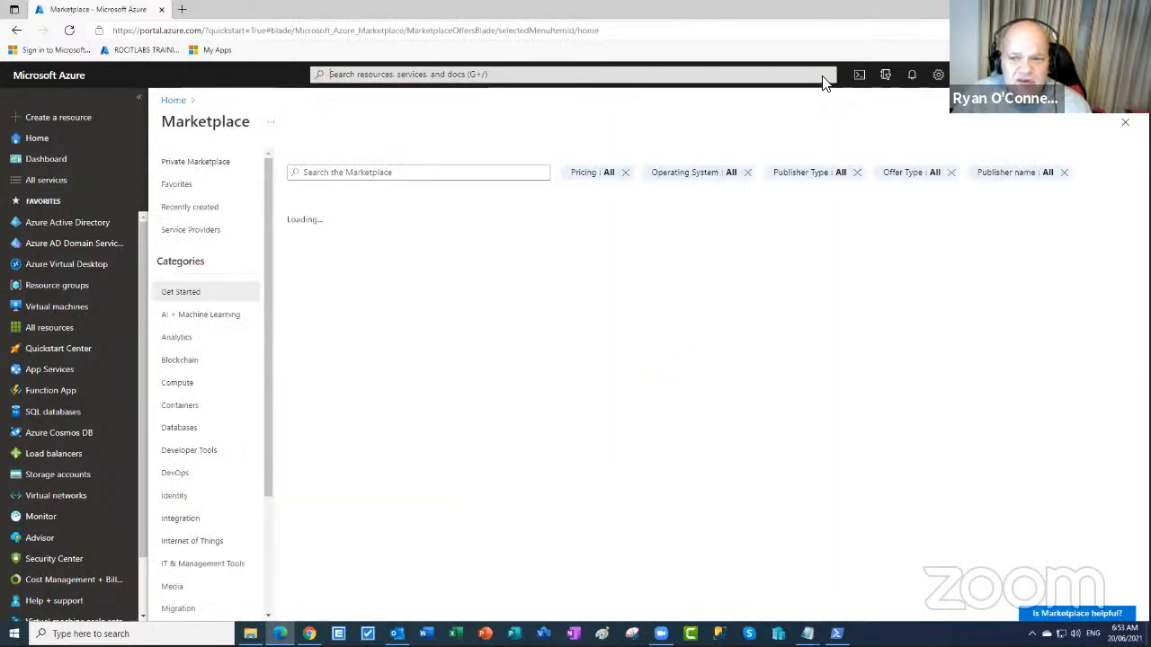
left_click(192, 385)
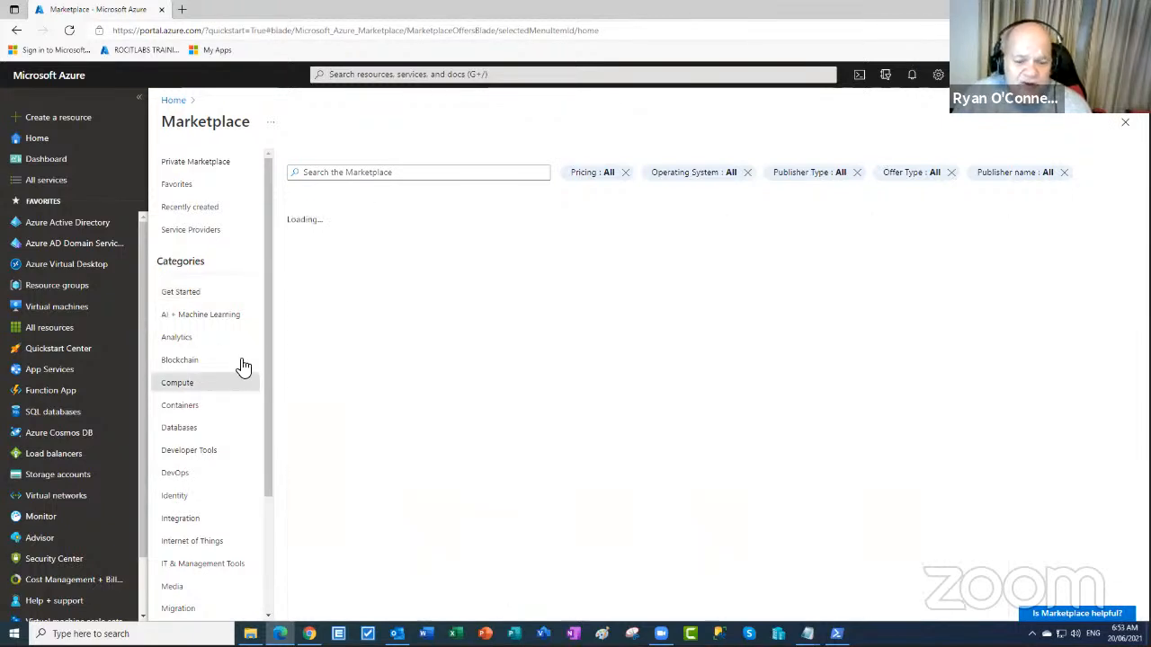
scroll(490, 432, "down", 2)
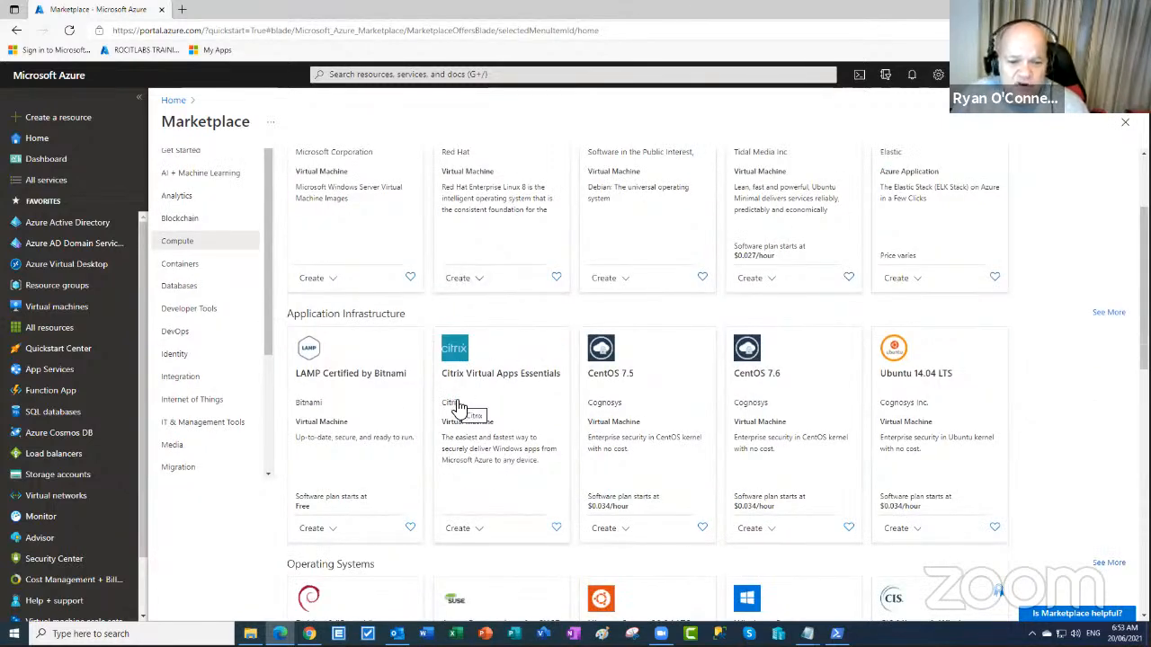
scroll(879, 419, "down", 6)
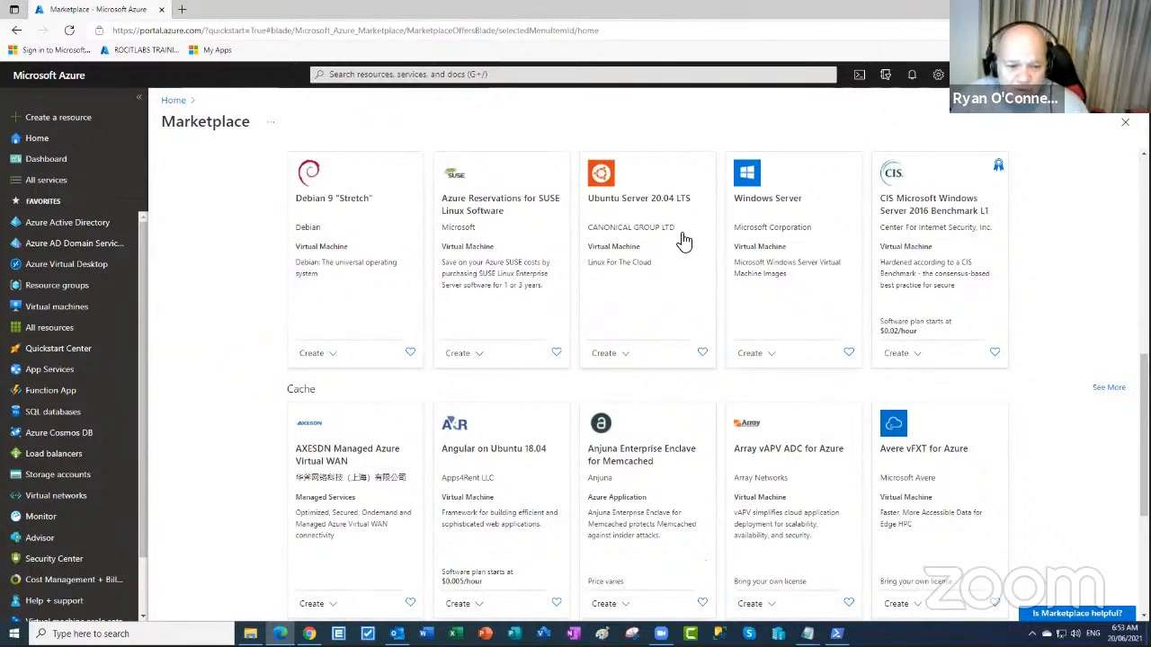
scroll(685, 243, "down", 3)
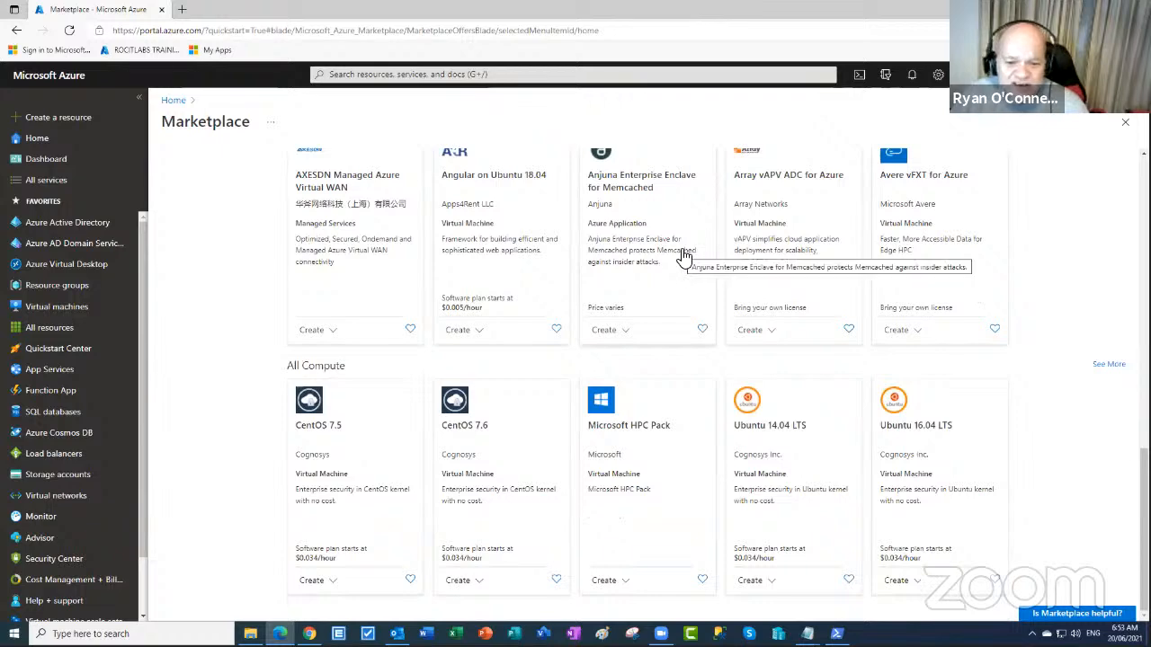
scroll(683, 256, "up", 10)
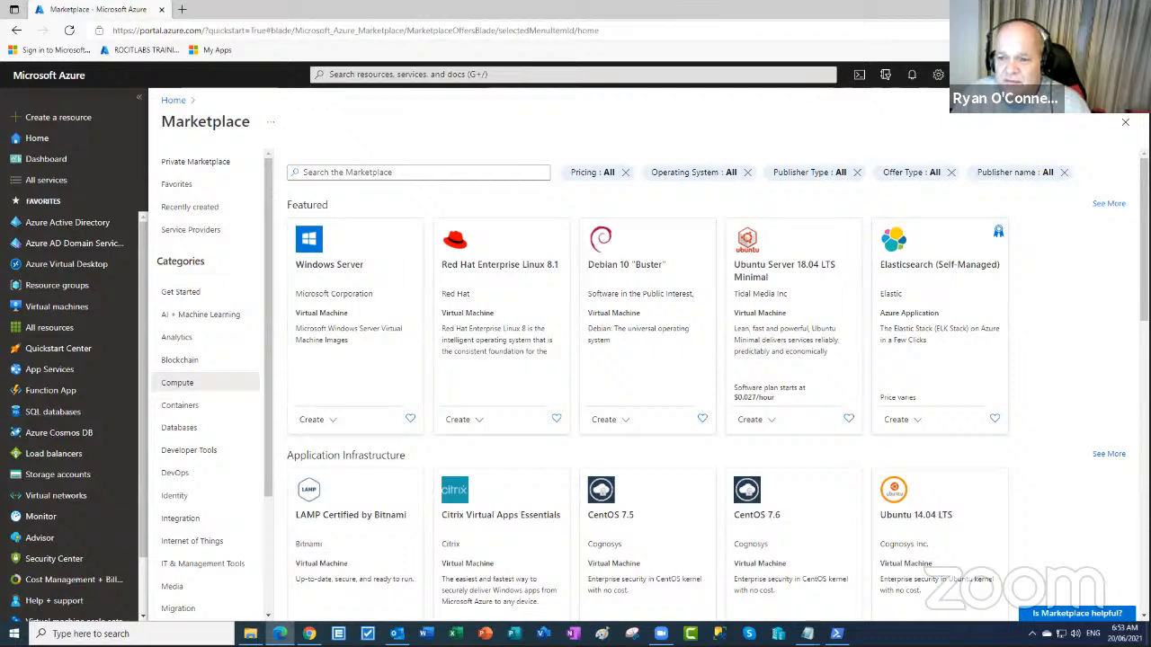
- Expand Featured to list all 17 Compute offerings, such as Windows Server and Red Hat Enterprise Linux 8.1
left_click(1111, 206)
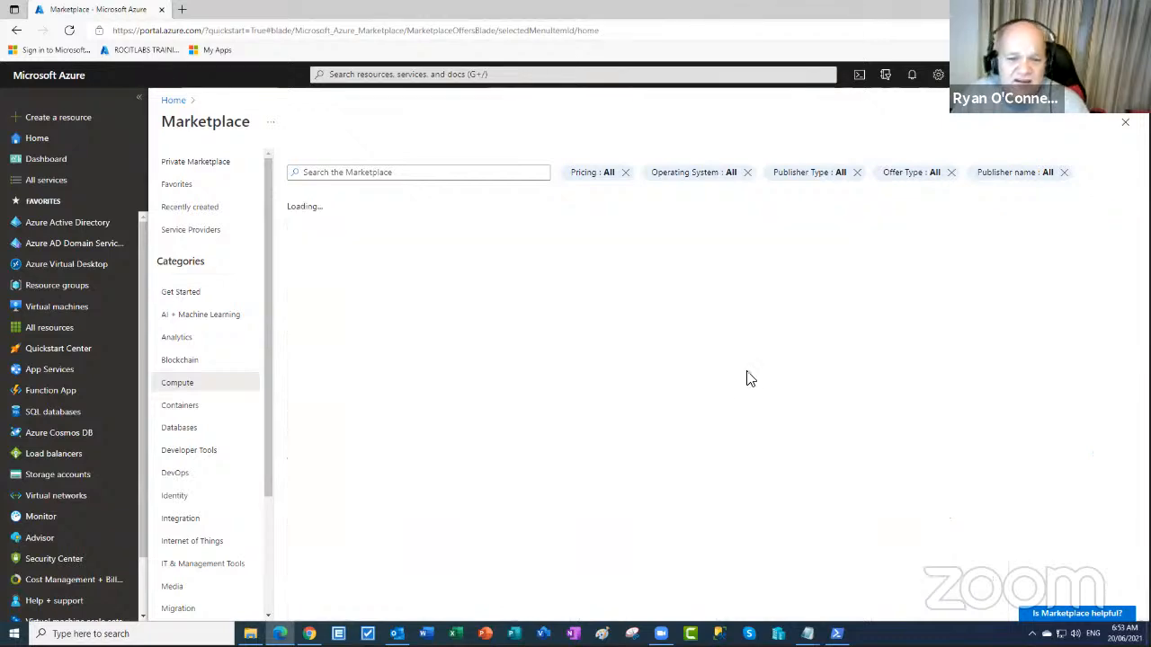
scroll(719, 357, "down", 3)
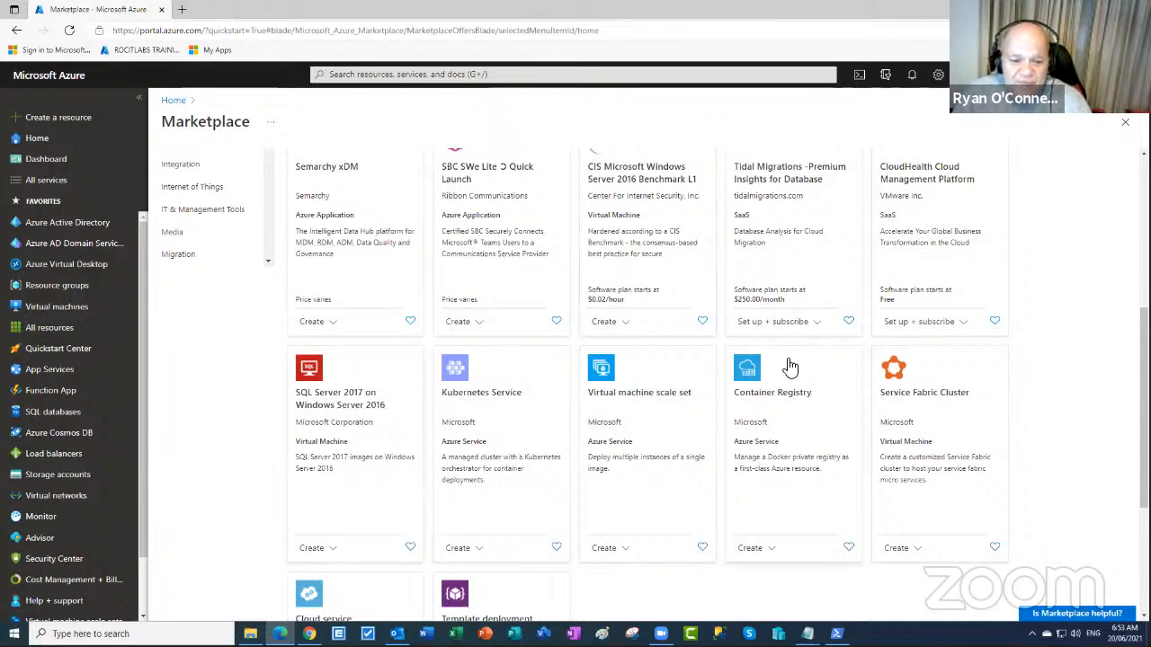
scroll(789, 367, "down", 2)
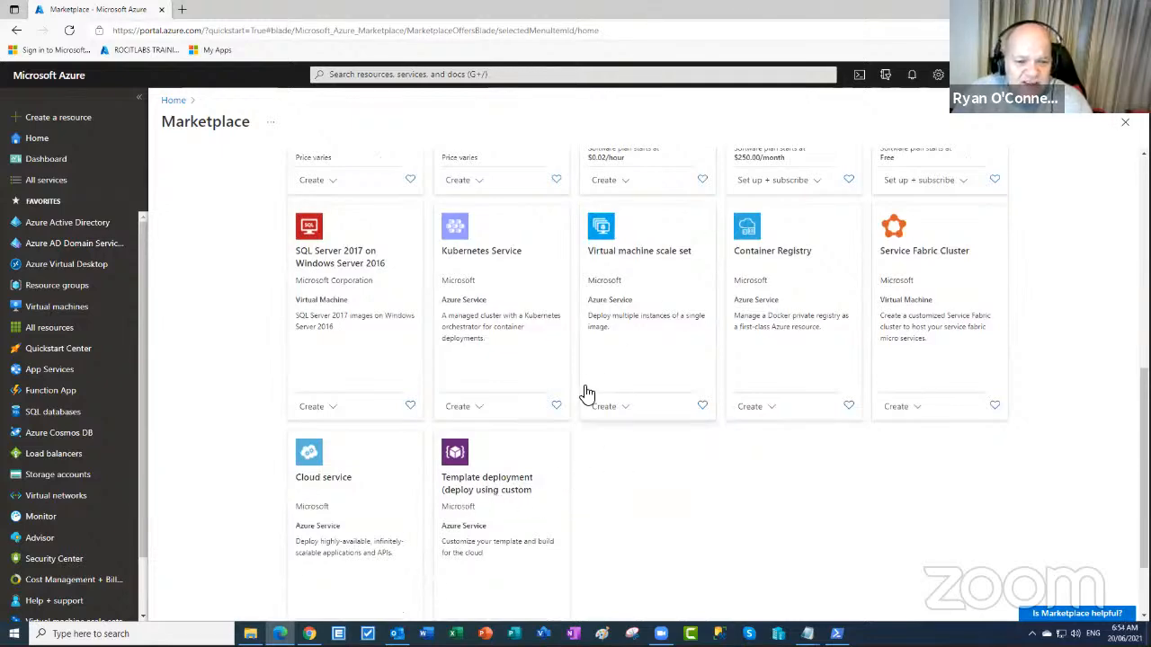
scroll(584, 392, "up", 3)
scroll(584, 393, "up", 3)
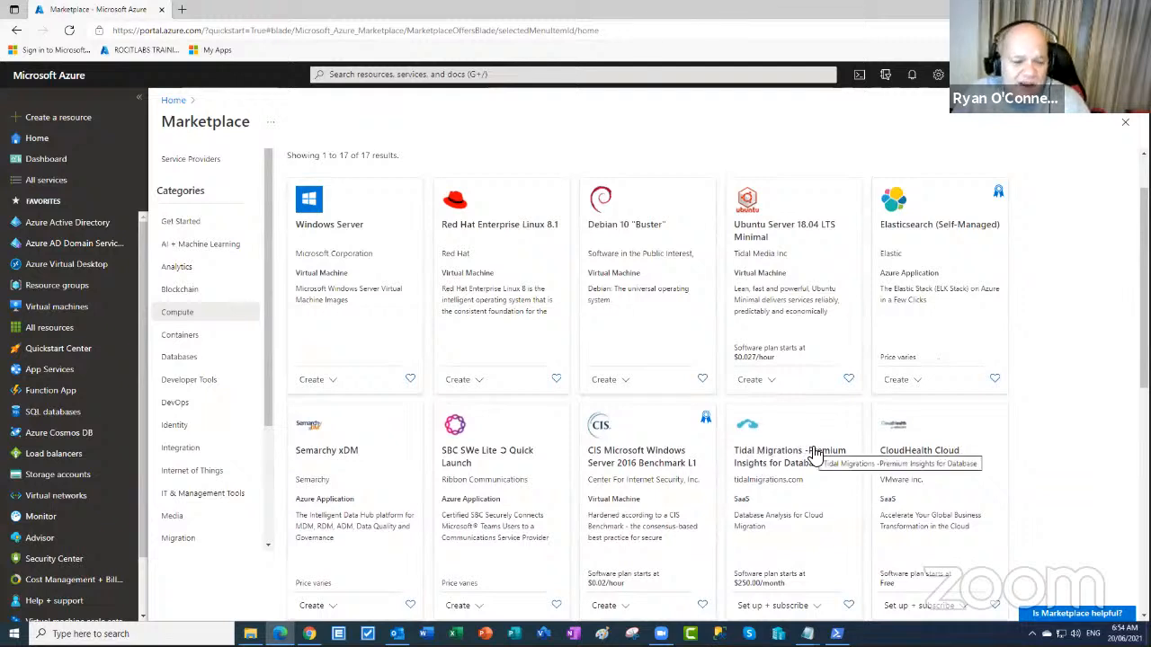
- Switch the Marketplace to Databases and browse NoSQL listings like Azure Cache for Redis and Cassandra Cluster
left_click(181, 358)
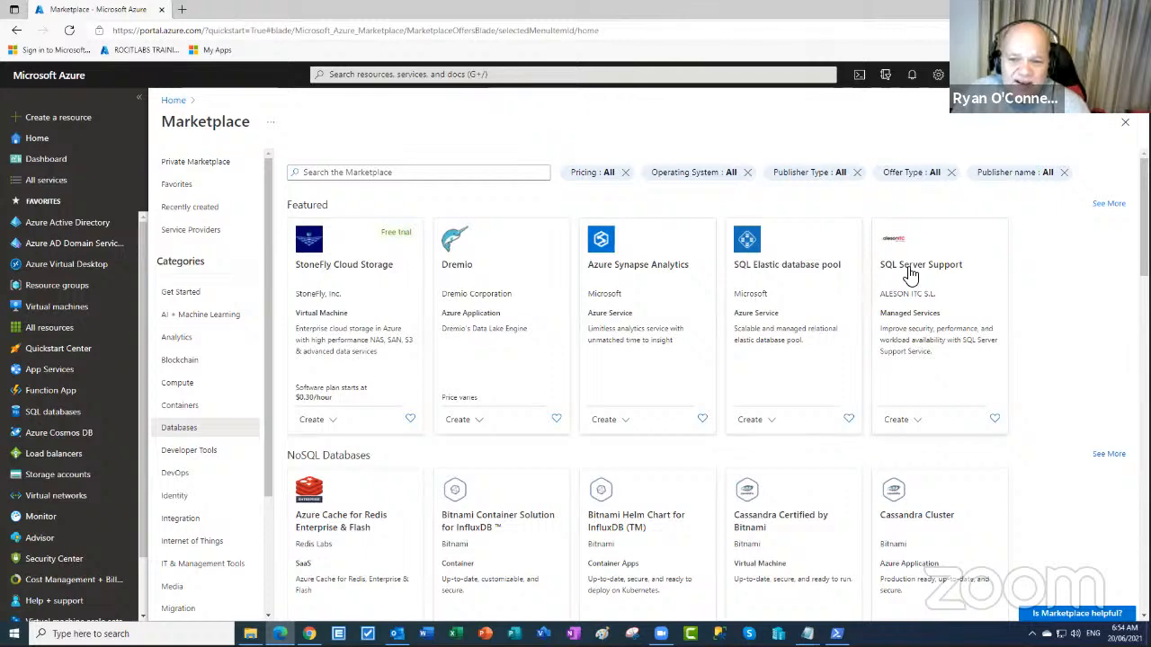
scroll(365, 399, "down", 2)
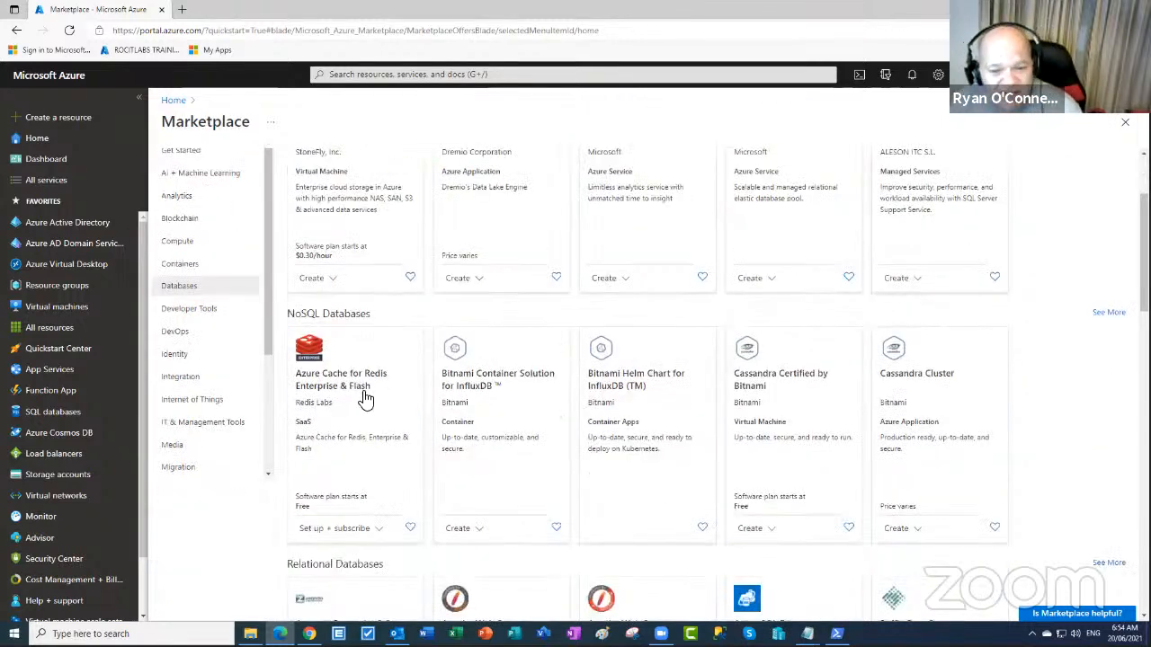
scroll(359, 401, "down", 3)
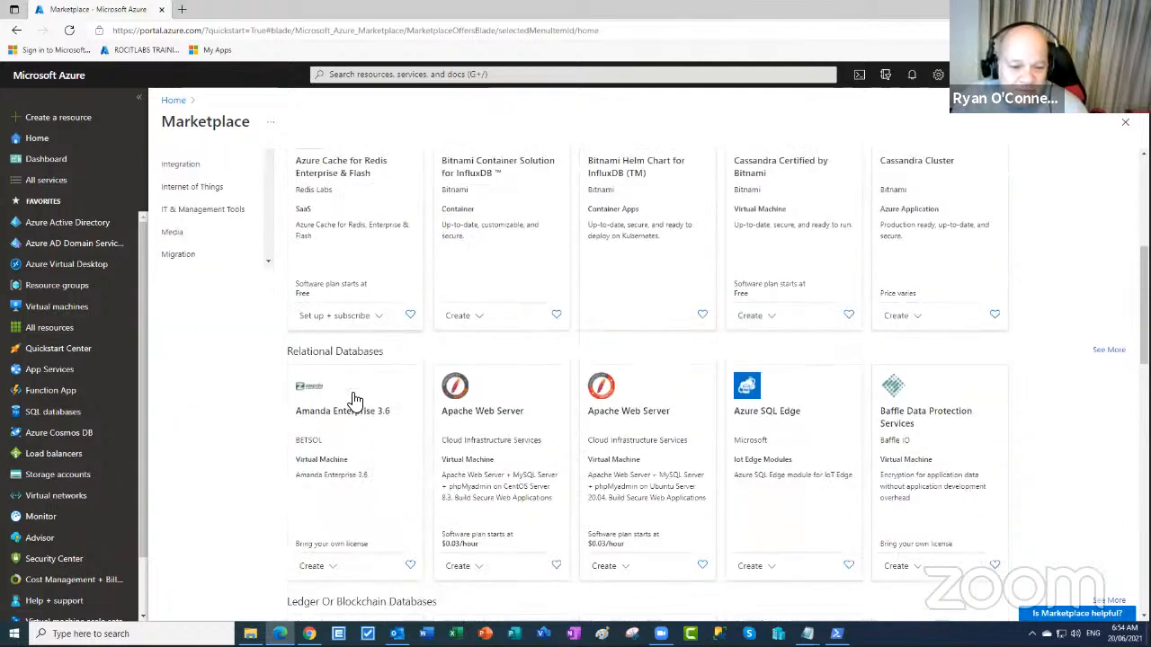
scroll(350, 403, "down", 3)
scroll(348, 403, "down", 3)
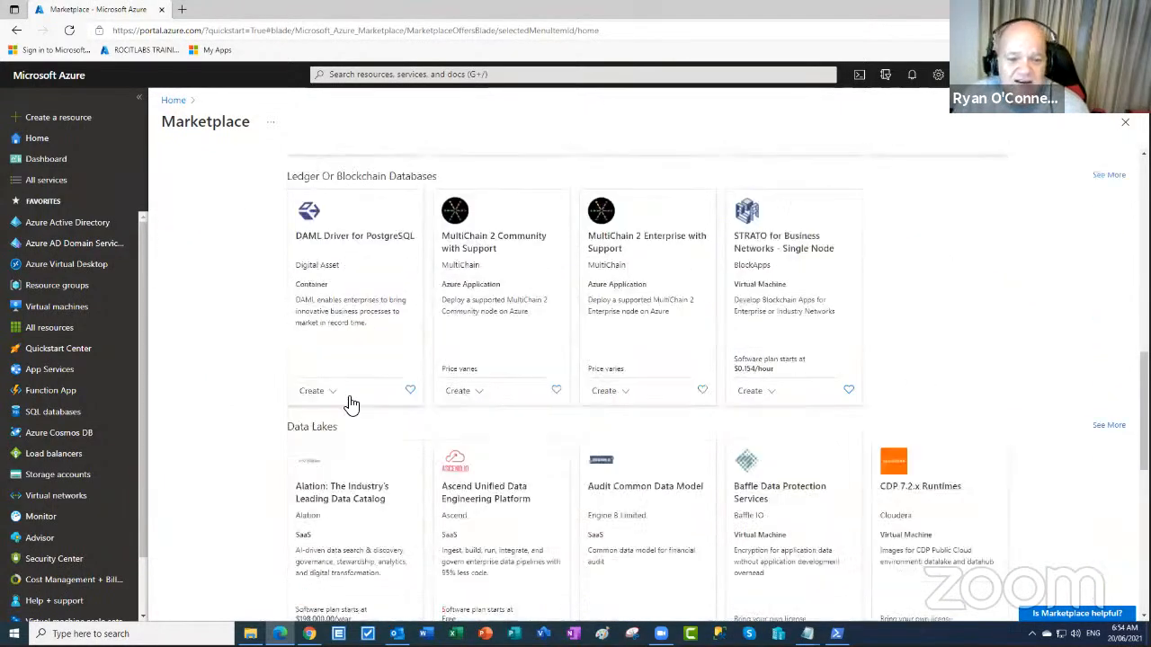
scroll(590, 475, "down", 3)
scroll(589, 476, "down", 2)
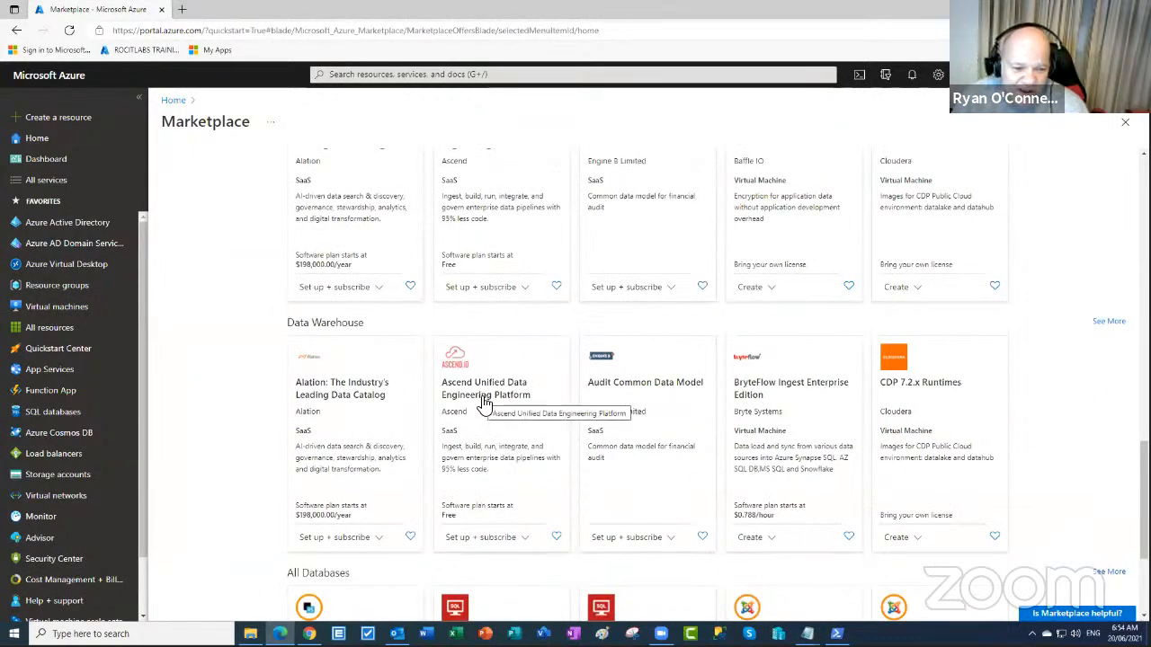
scroll(865, 544, "down", 2)
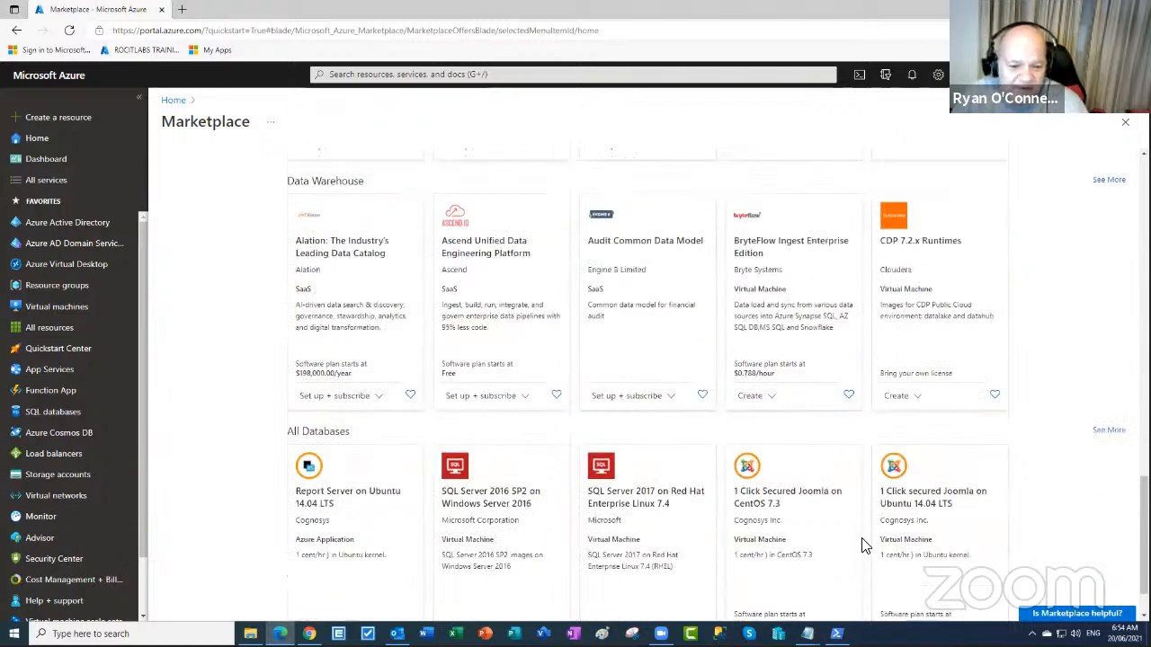
scroll(865, 544, "down", 1)
scroll(861, 544, "up", 10)
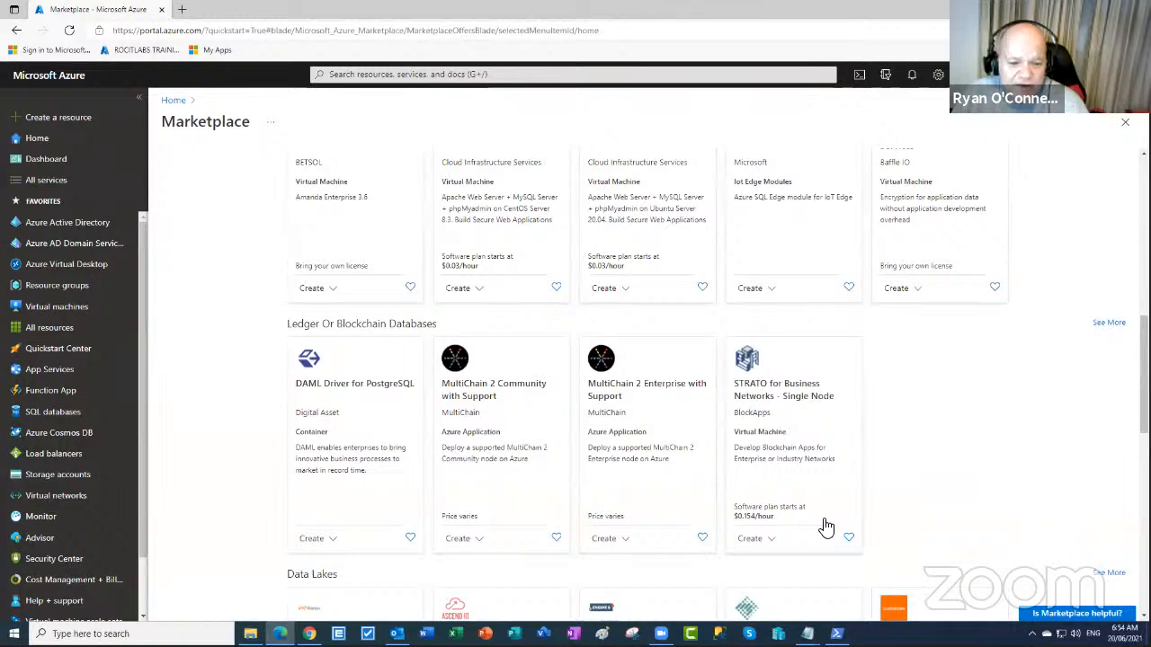
scroll(827, 526, "down", 10)
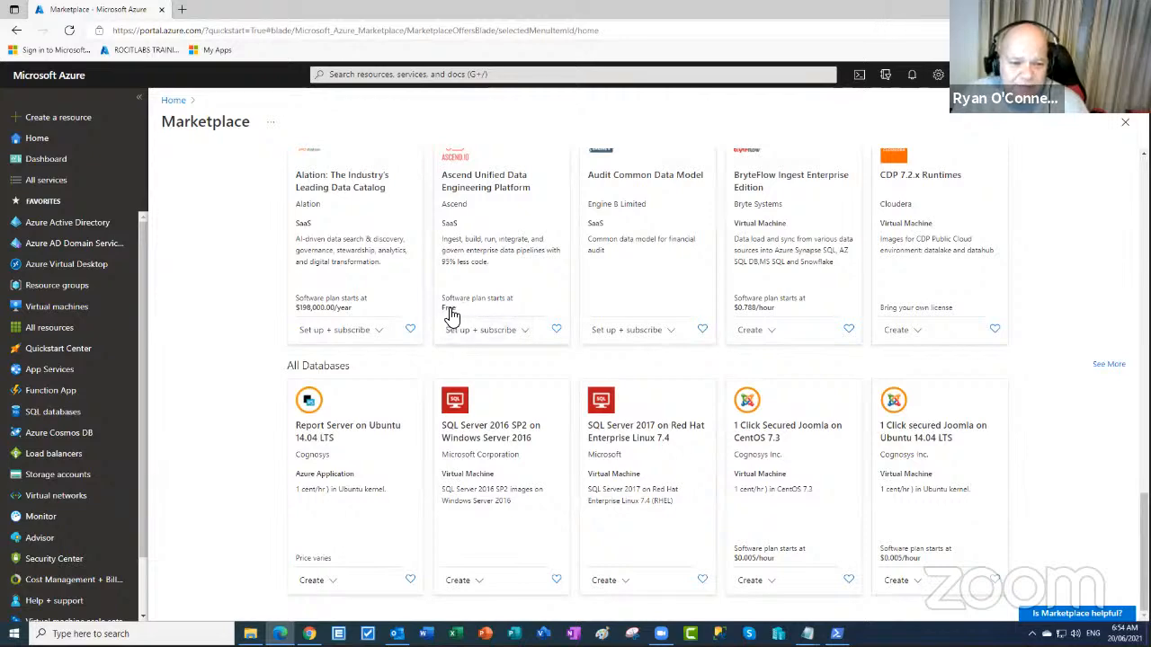
scroll(454, 310, "up", 1)
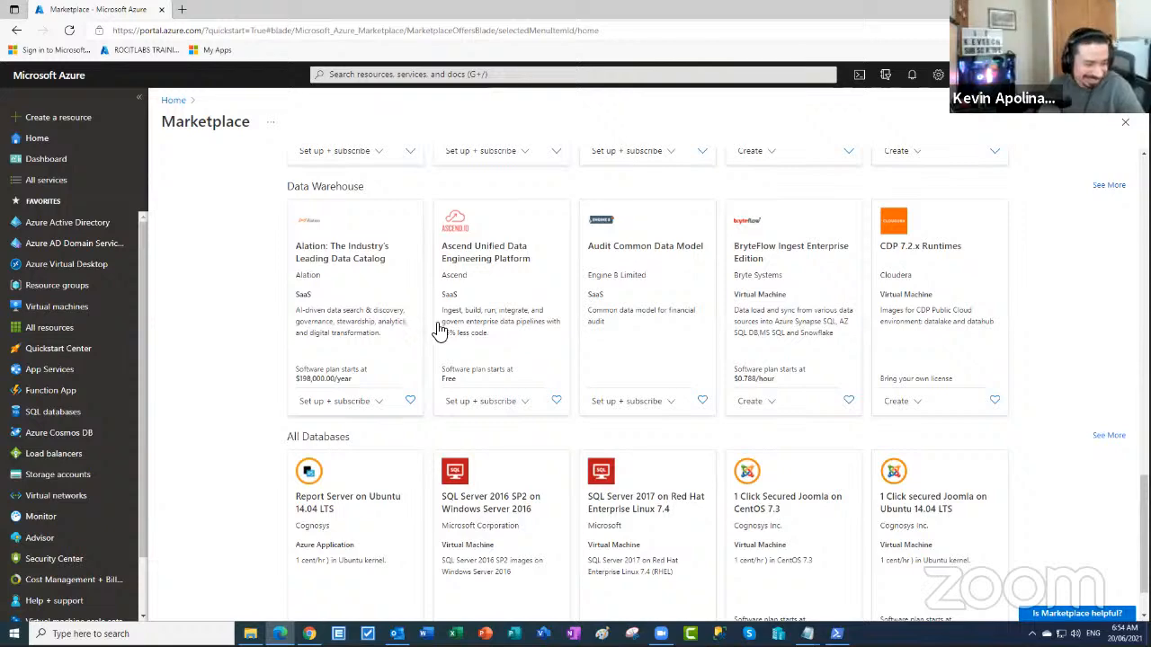
scroll(463, 327, "down", 1)
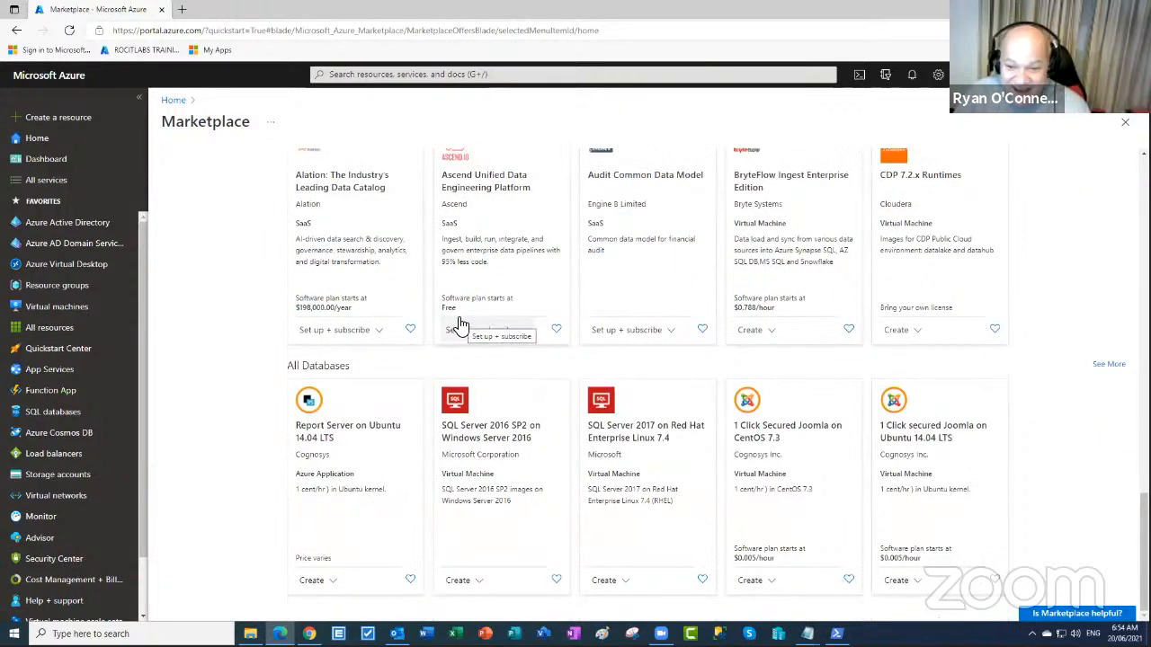
scroll(459, 324, "up", 5)
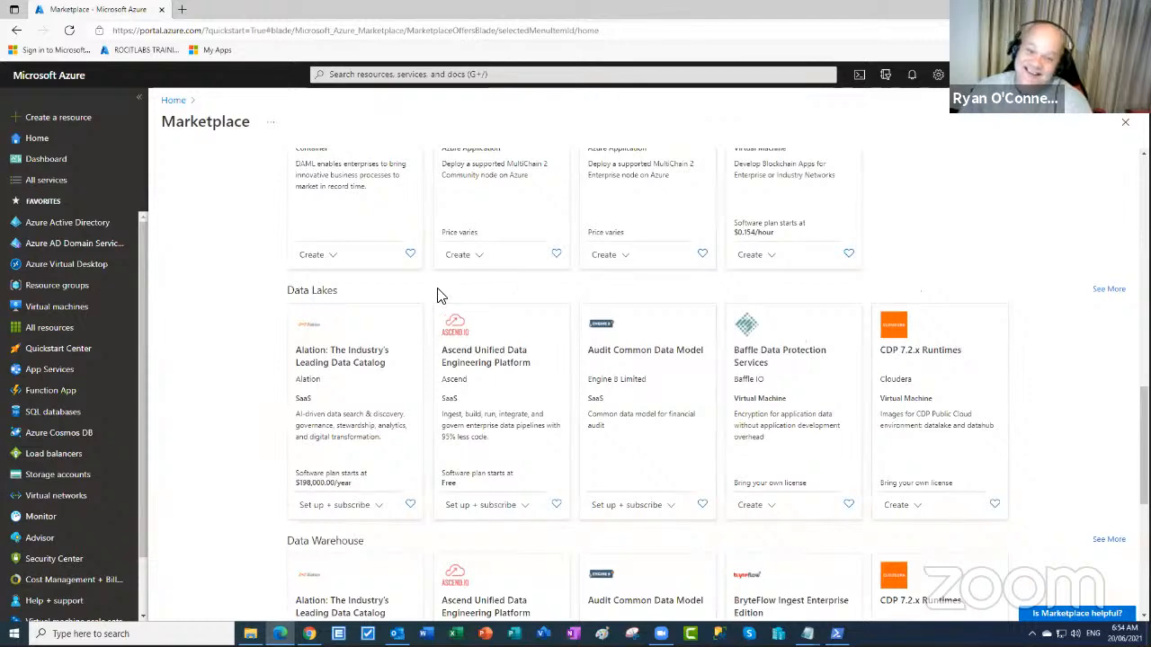
scroll(436, 296, "up", 9)
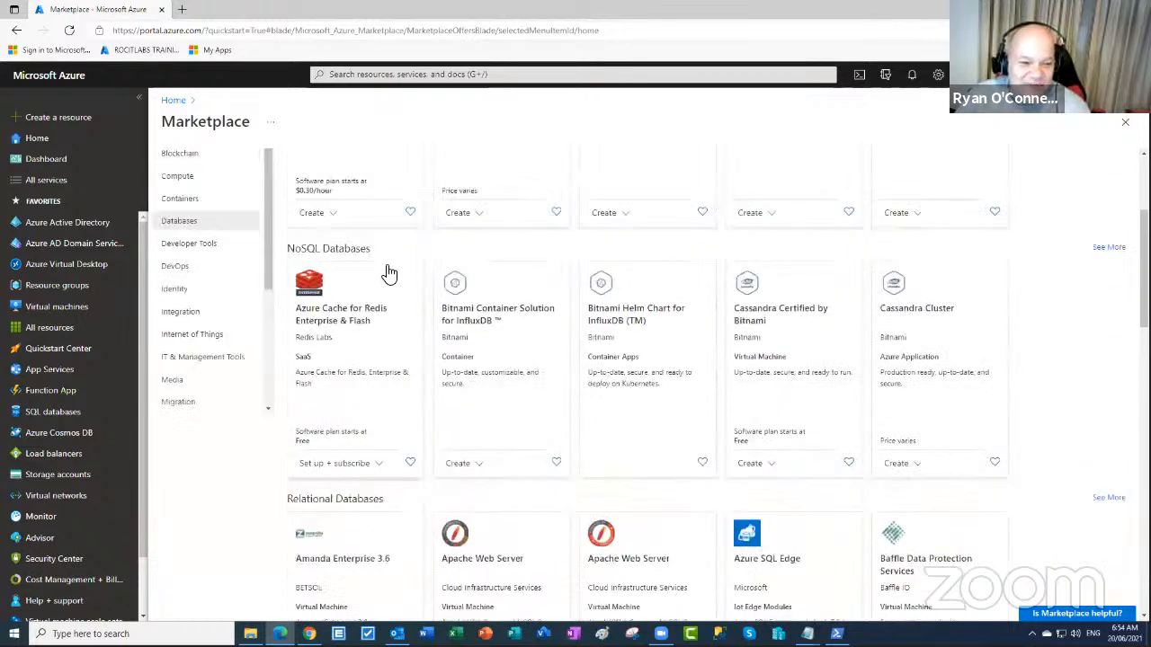
scroll(400, 267, "up", 2)
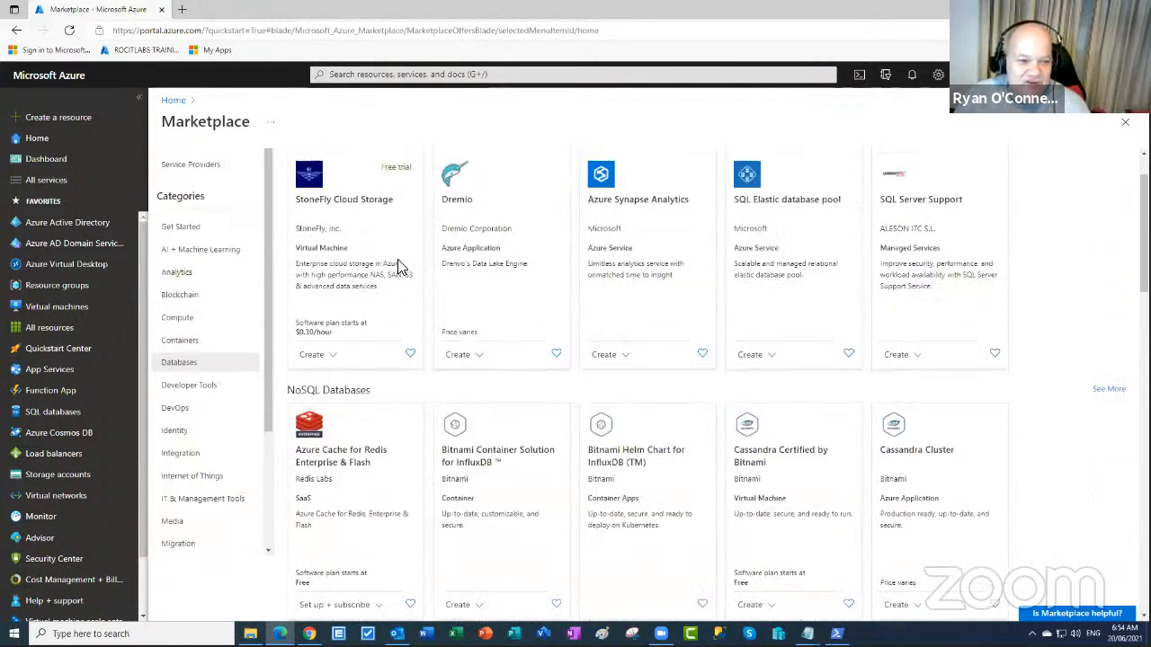
- Browse the Marketplace's IT & Management Tools offerings
left_click(226, 502)
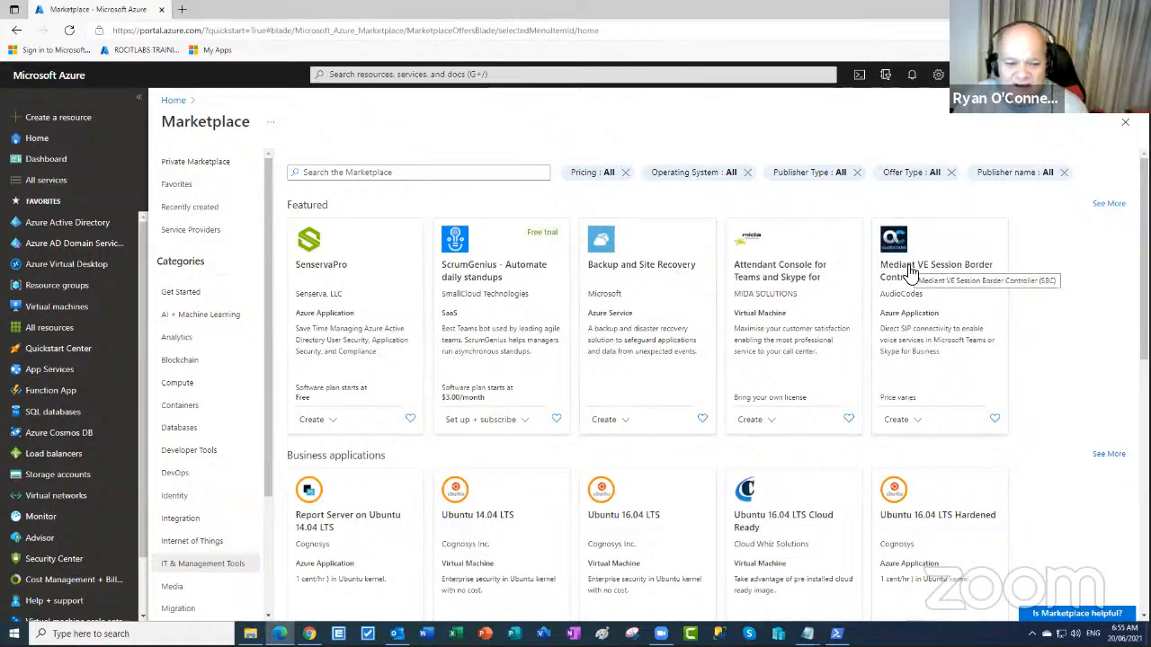
scroll(906, 269, "down", 2)
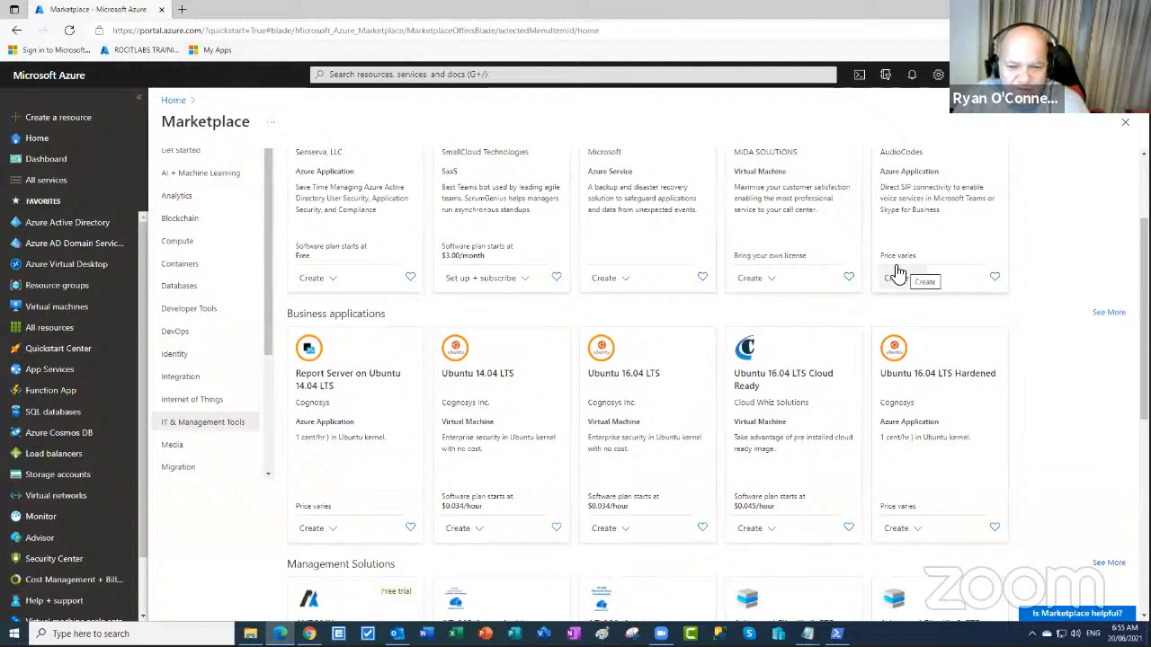
scroll(896, 271, "down", 5)
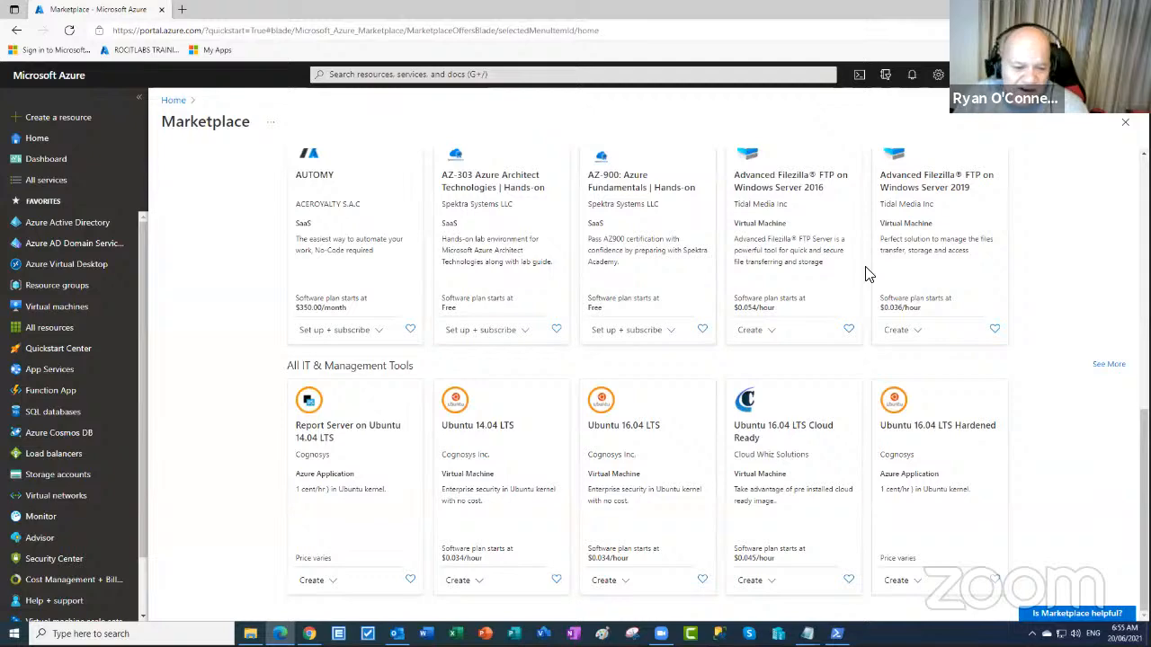
scroll(863, 271, "up", 5)
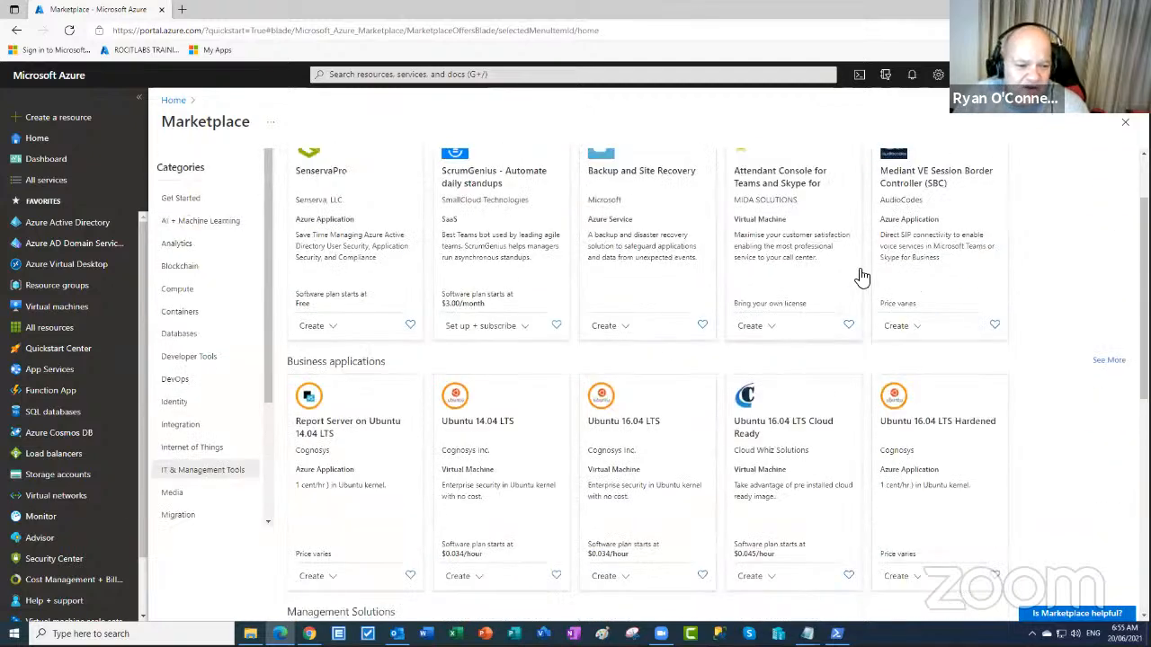
- Switch to the Migration category, featuring Azure Migrate and Azure Database Migration Service
left_click(181, 516)
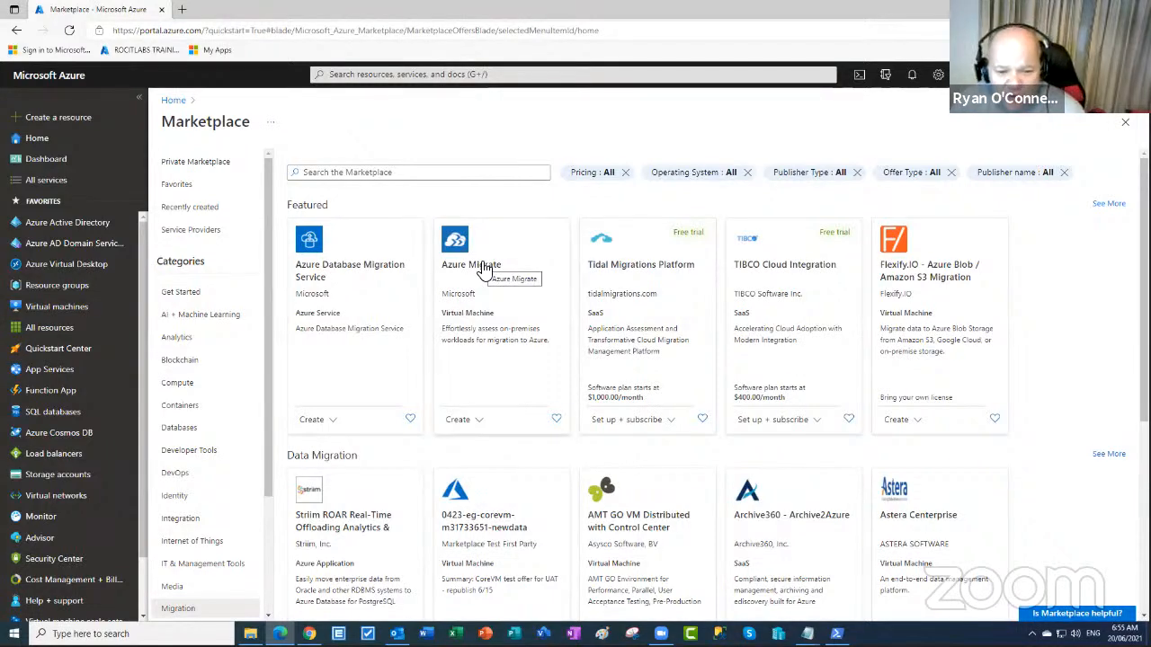
scroll(603, 306, "down", 2)
scroll(606, 301, "up", 2)
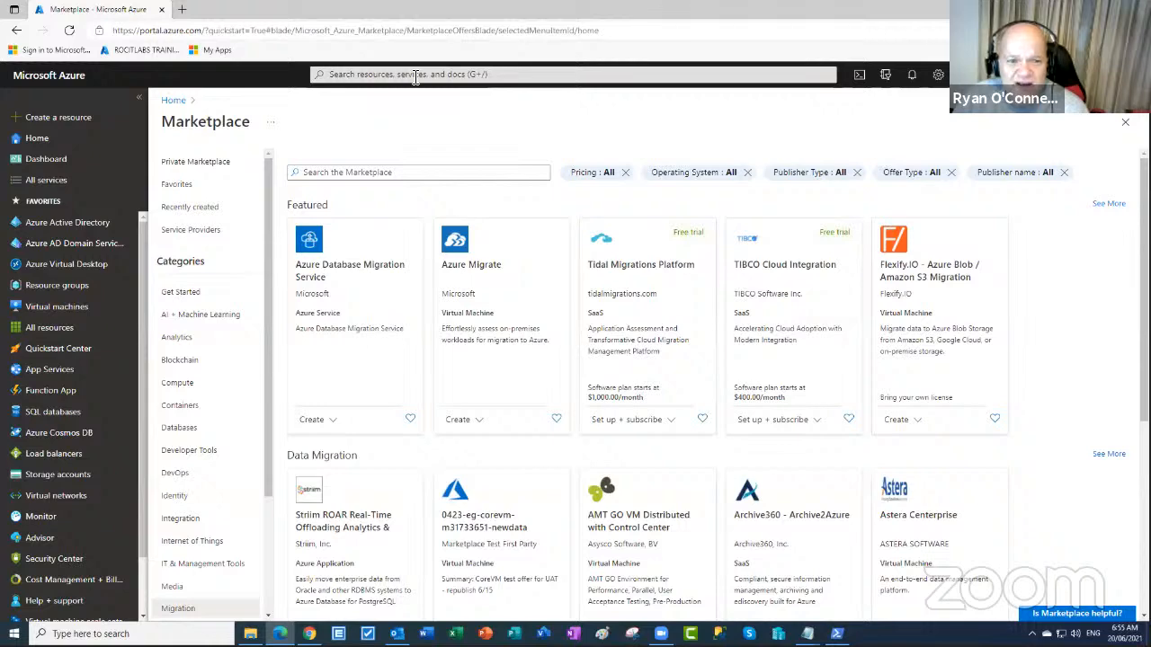
- Search 'veeam' and review the Veeam Backup & Replication v10 product page with its v10 plan
left_click(416, 74)
type("veeam")
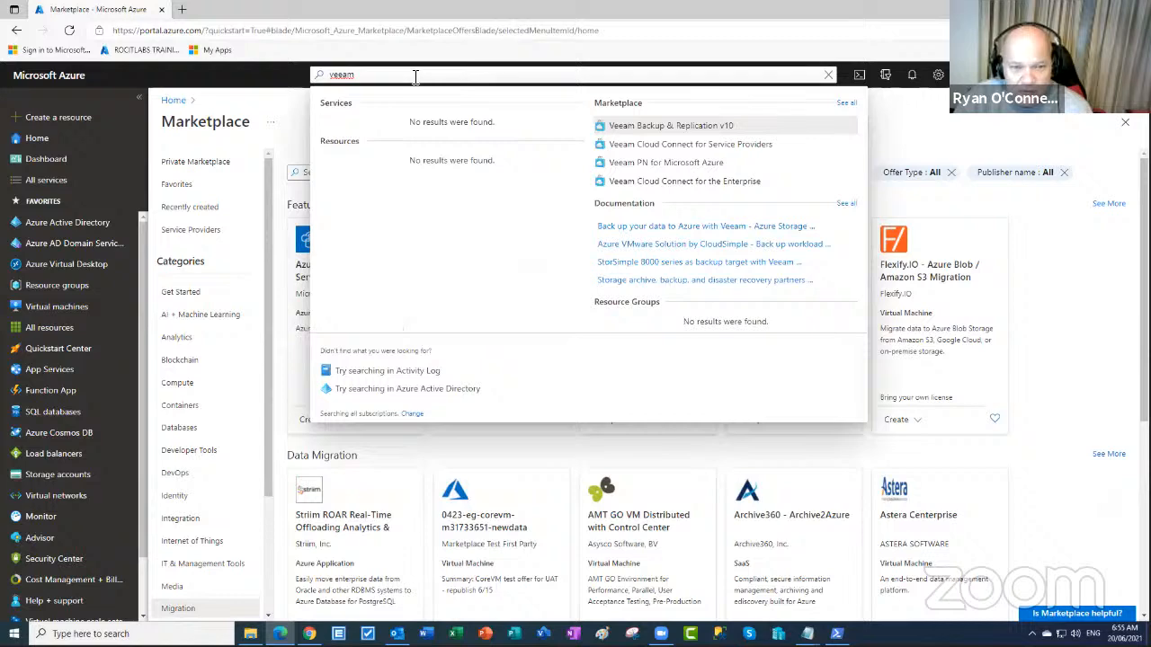
left_click(669, 127)
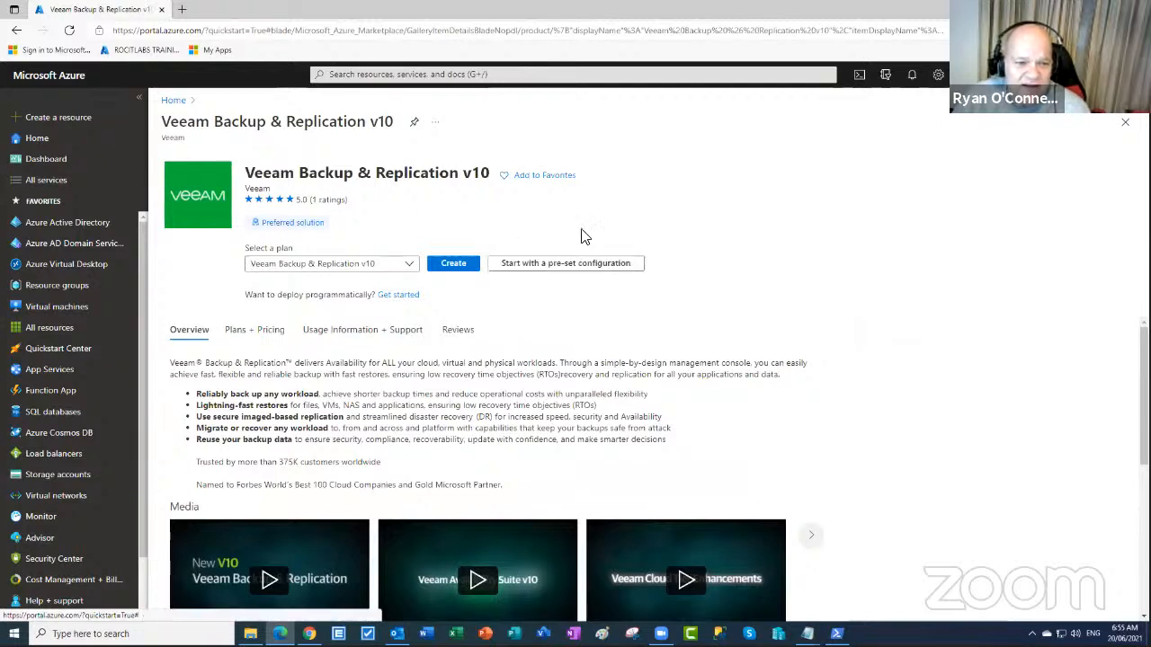
scroll(1079, 385, "down", 2)
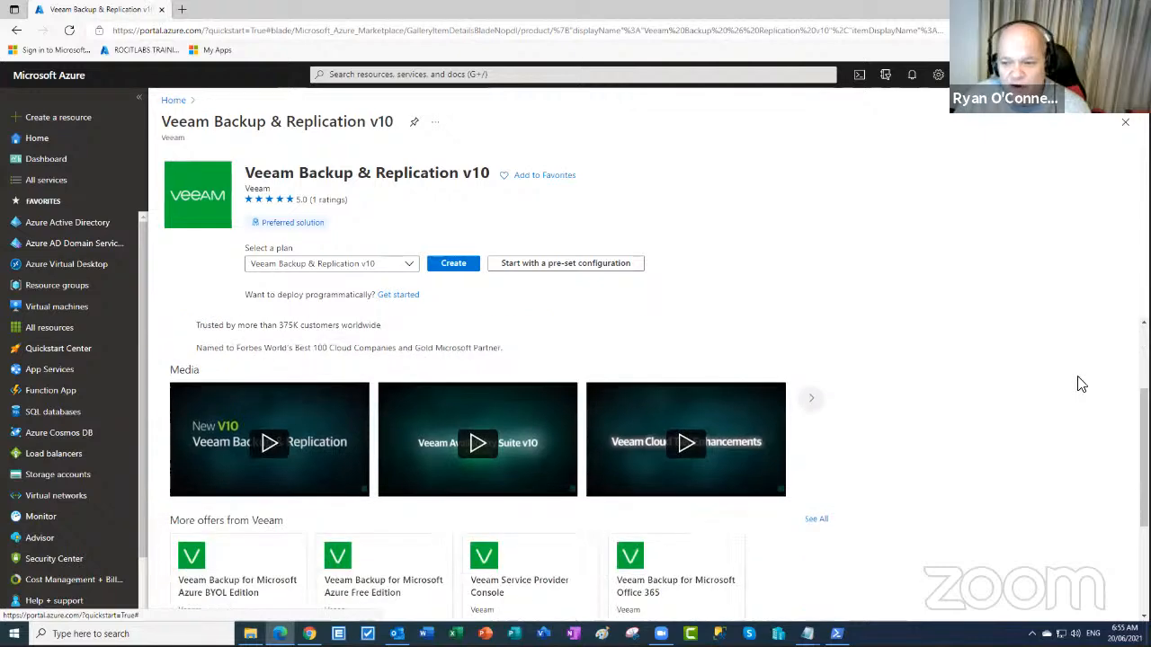
scroll(1043, 388, "down", 2)
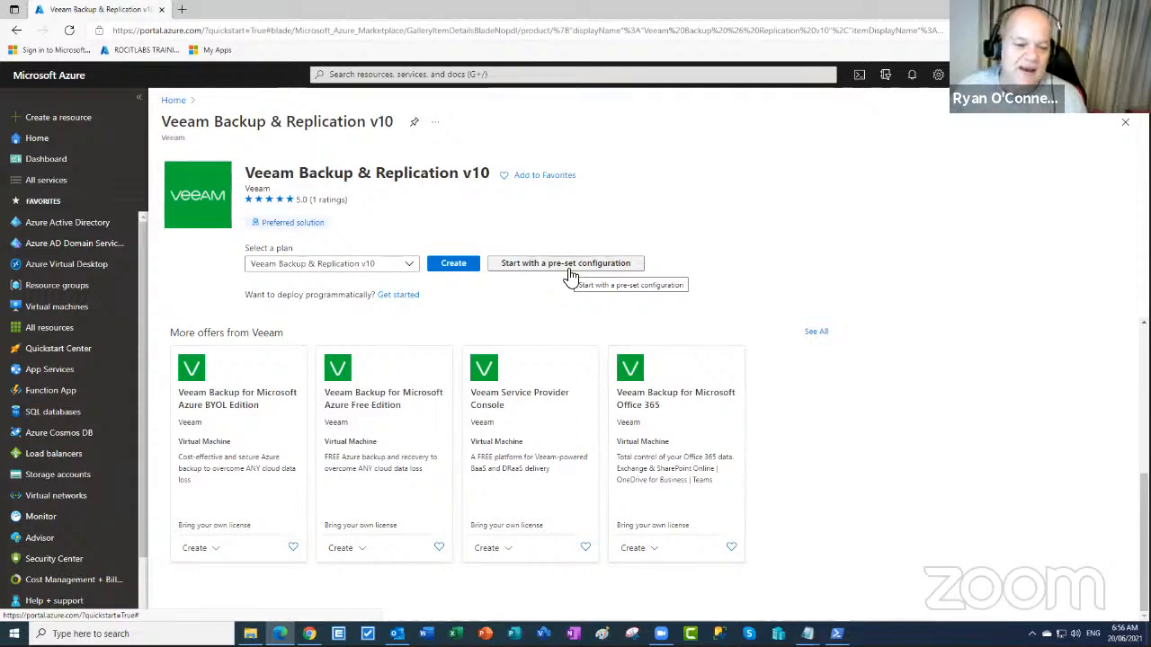
- Open the Trend Micro Cloud App Security subscription form (Monthly plan), then search 'trend' again
left_click(387, 74)
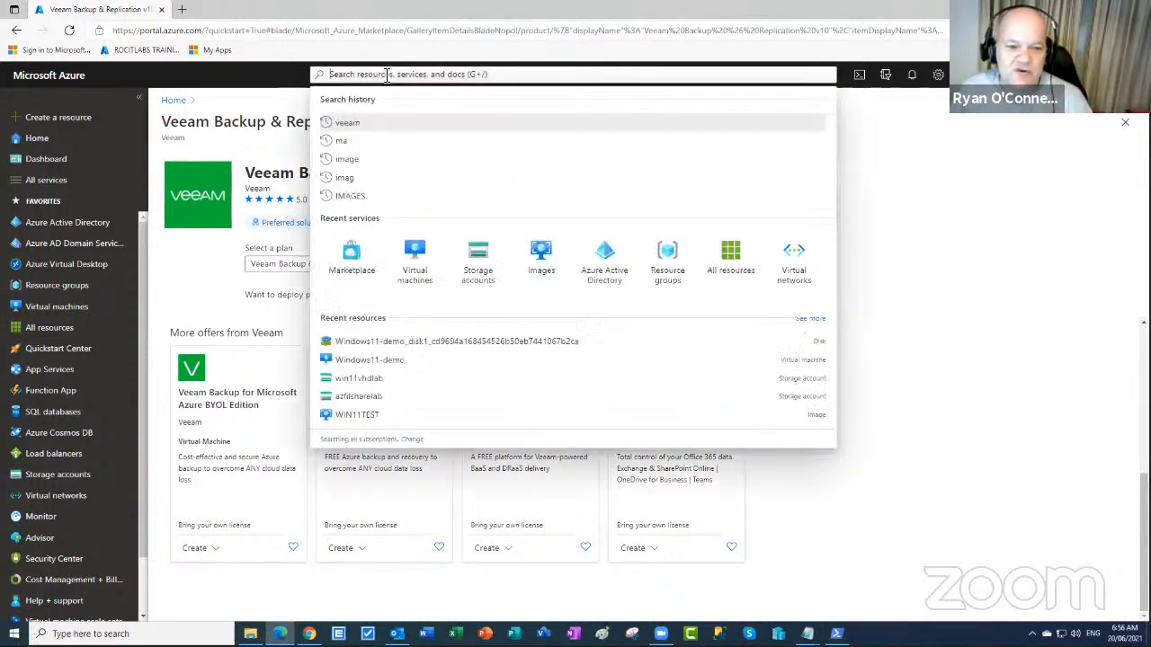
type("tr")
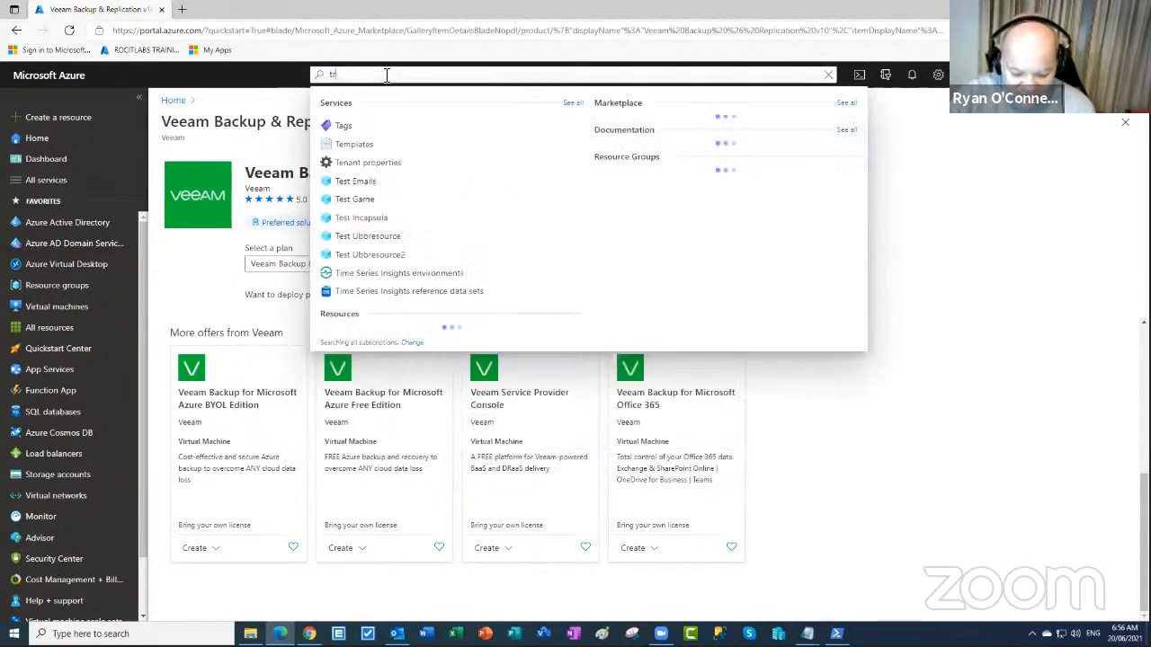
type("end")
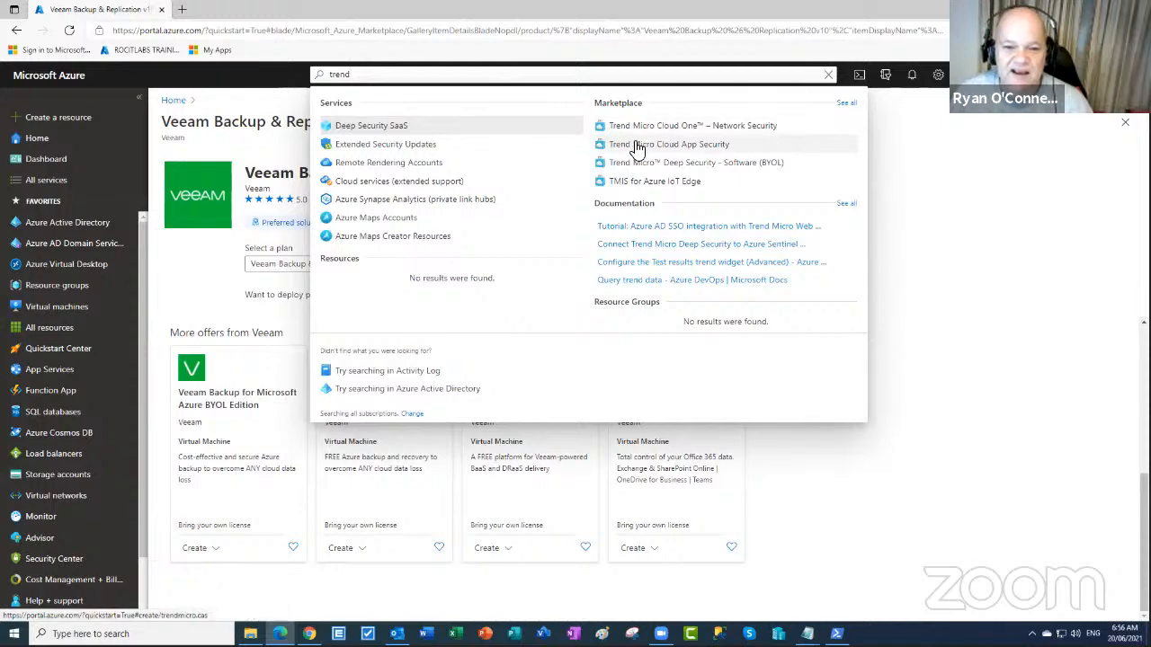
left_click(631, 145)
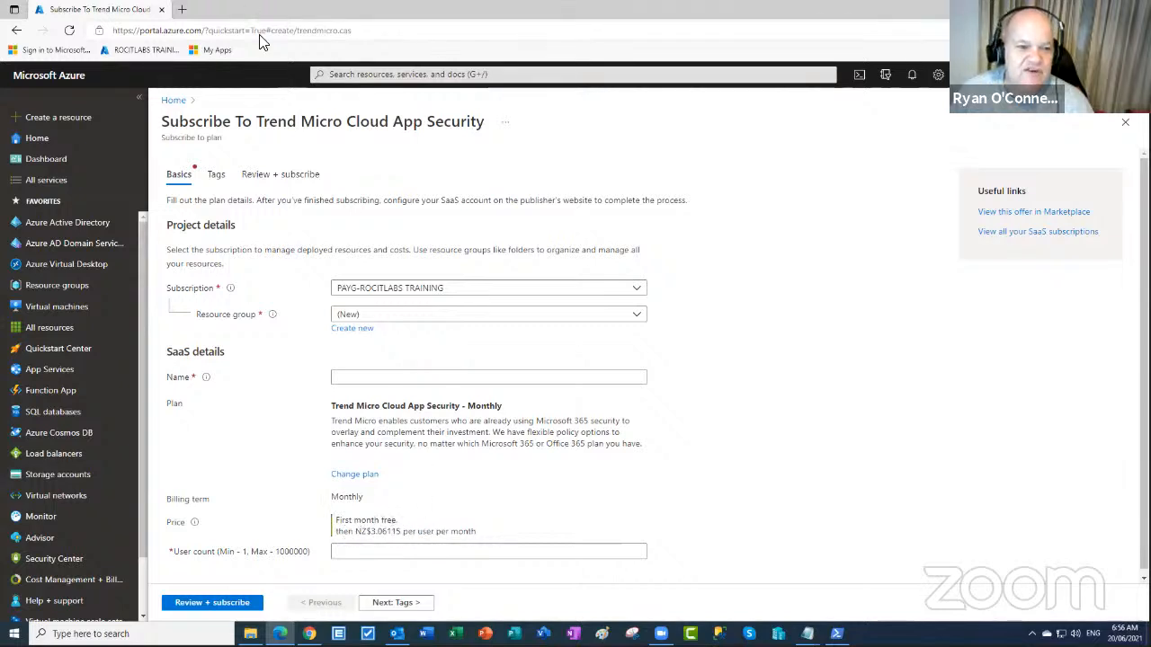
left_click(362, 80)
type("tr")
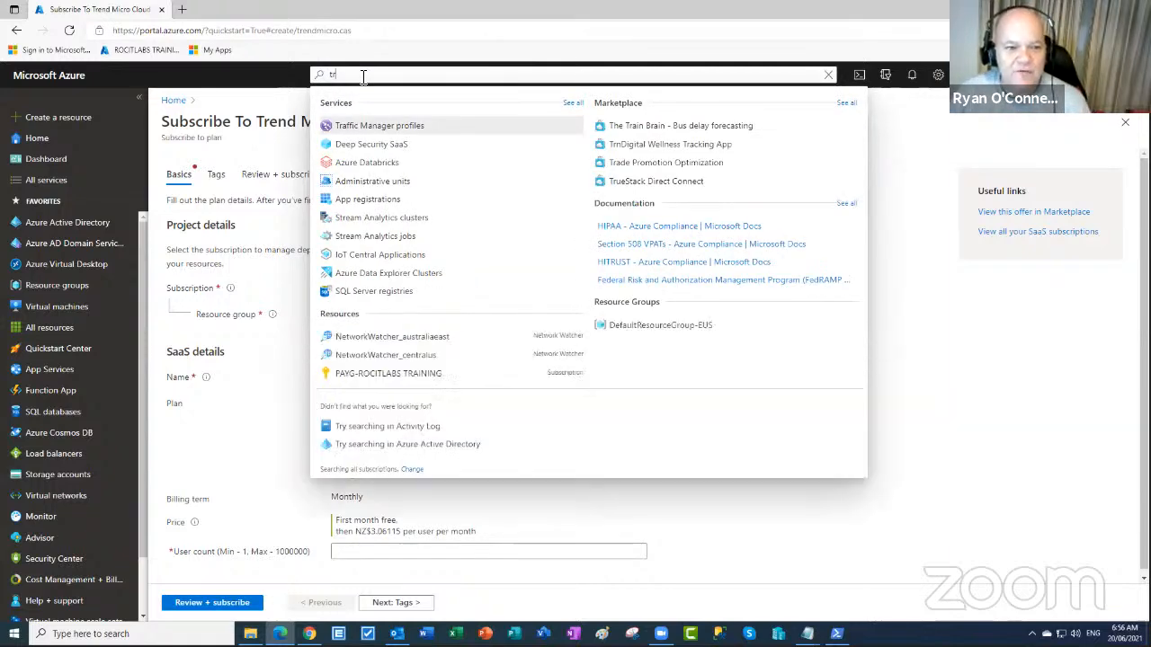
type("en")
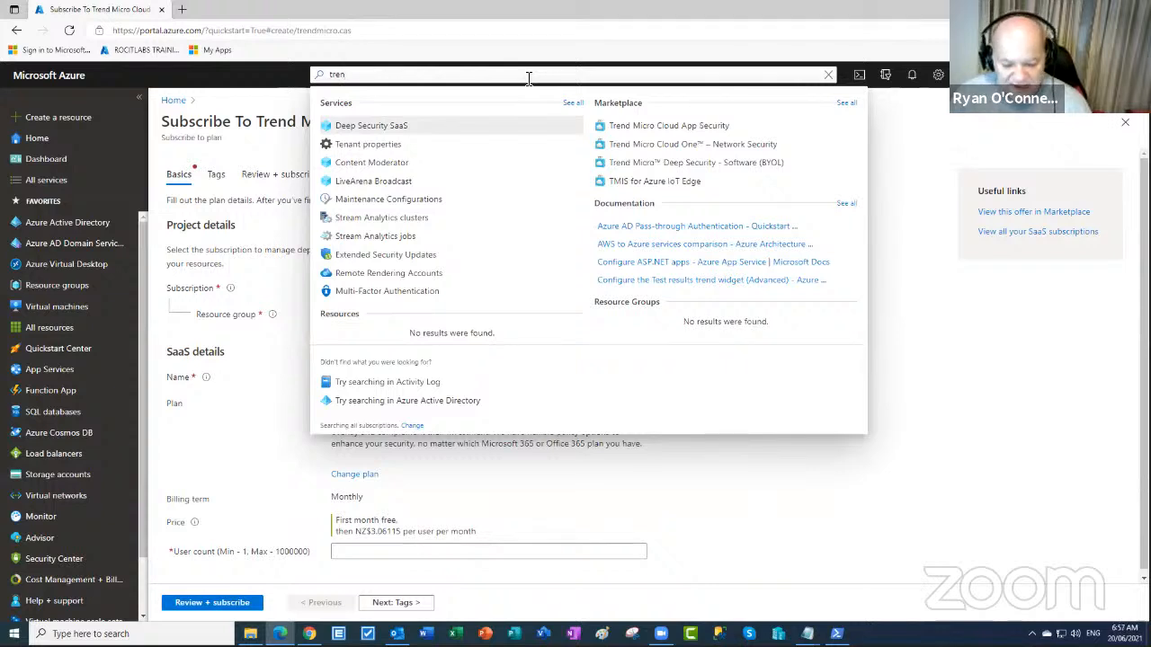
type("d")
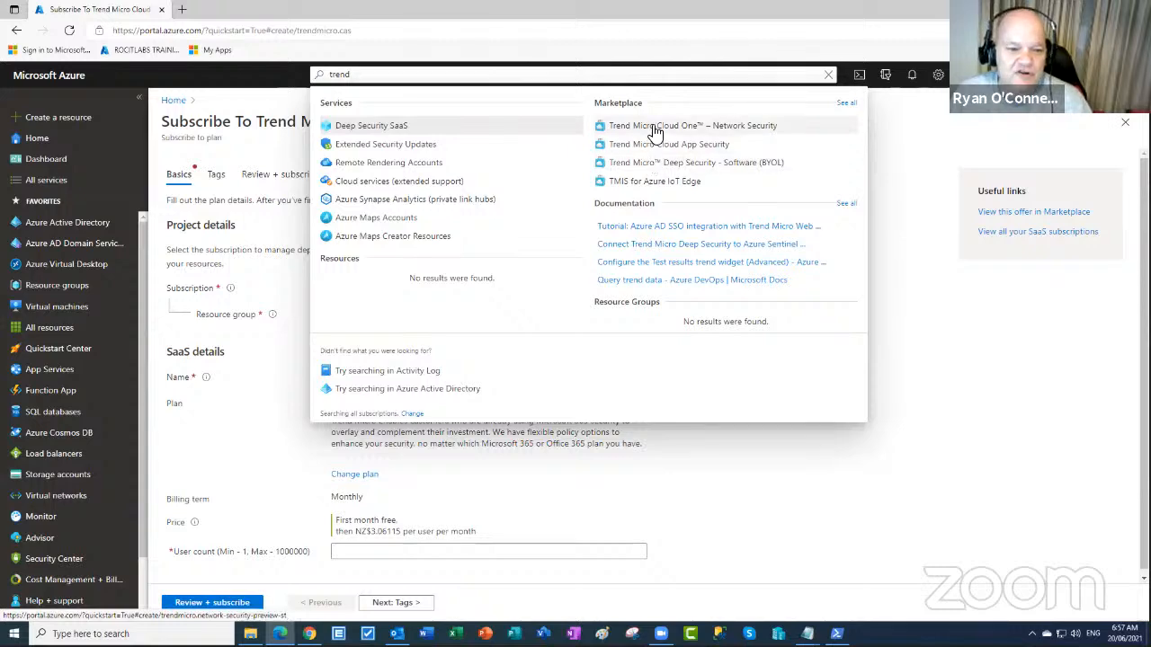
- Open the Trend Micro Cloud One – Network Security page and review its Network Security - Single VM plan
left_click(654, 130)
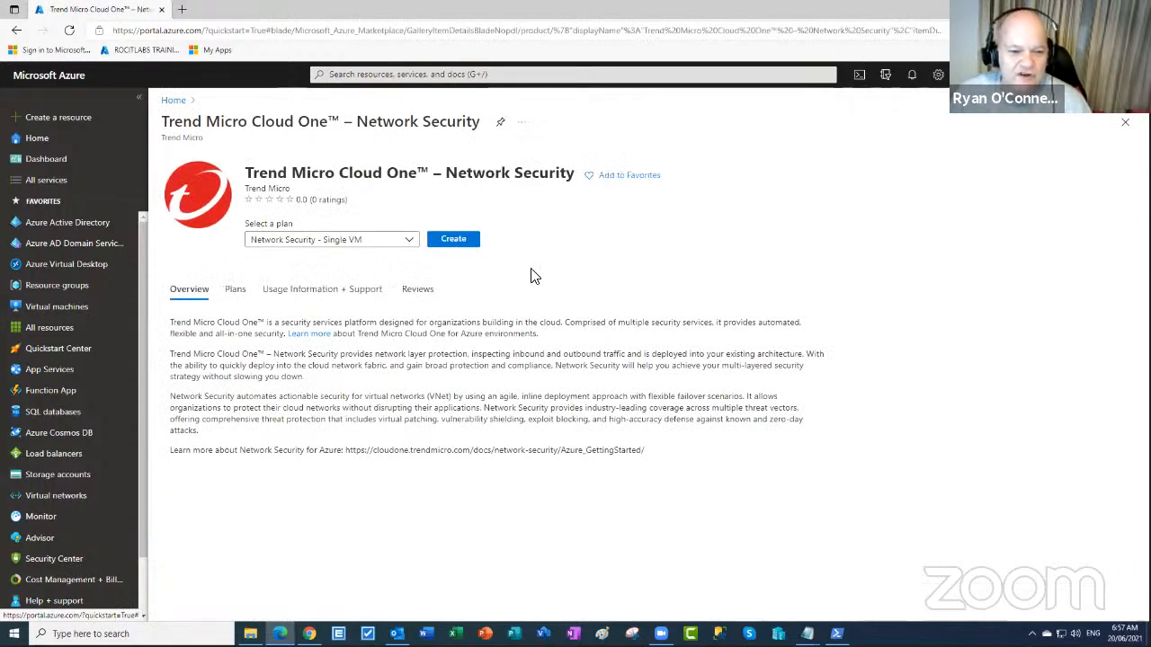
scroll(753, 345, "down", 1)
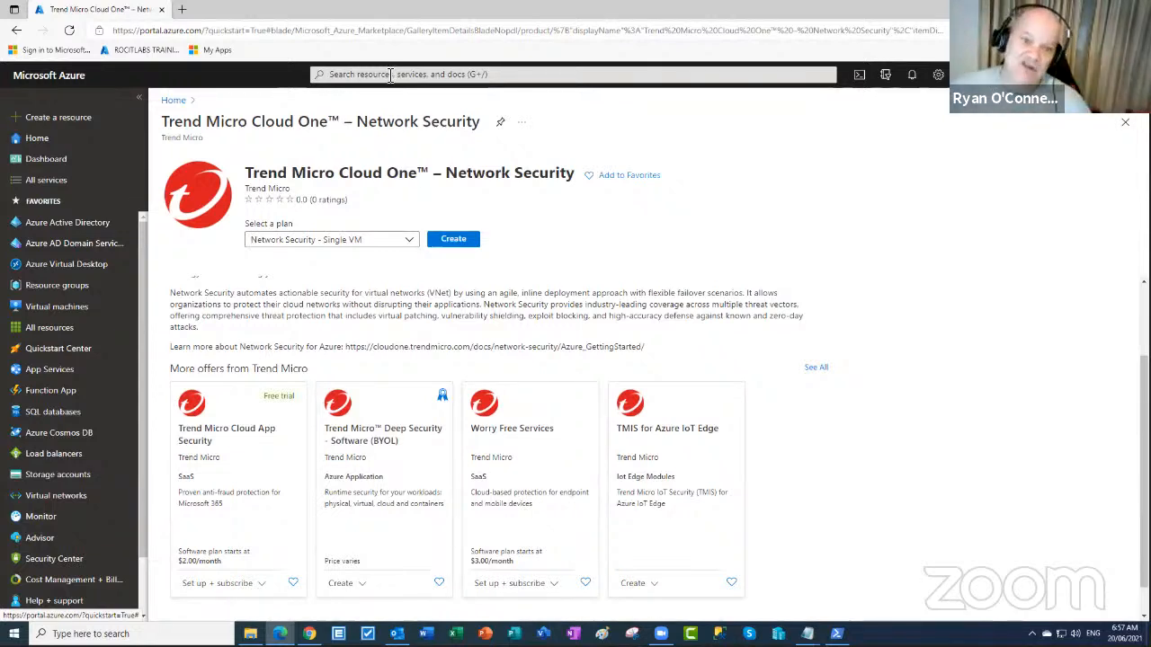
left_click(390, 74)
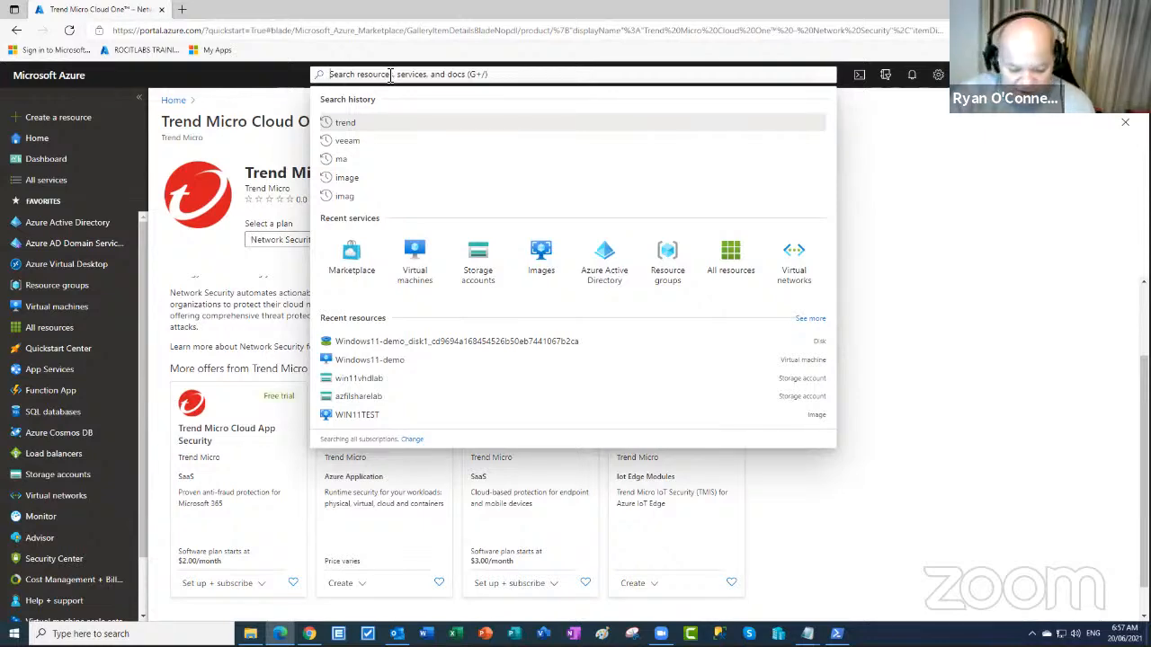
type("mar")
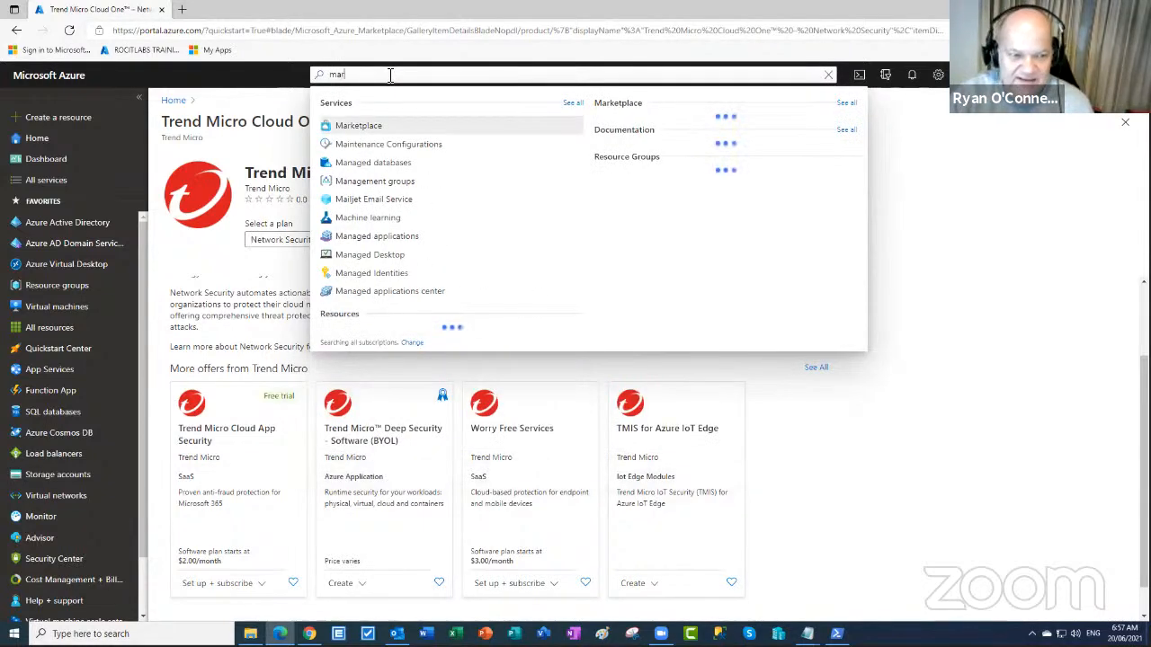
left_click(363, 127)
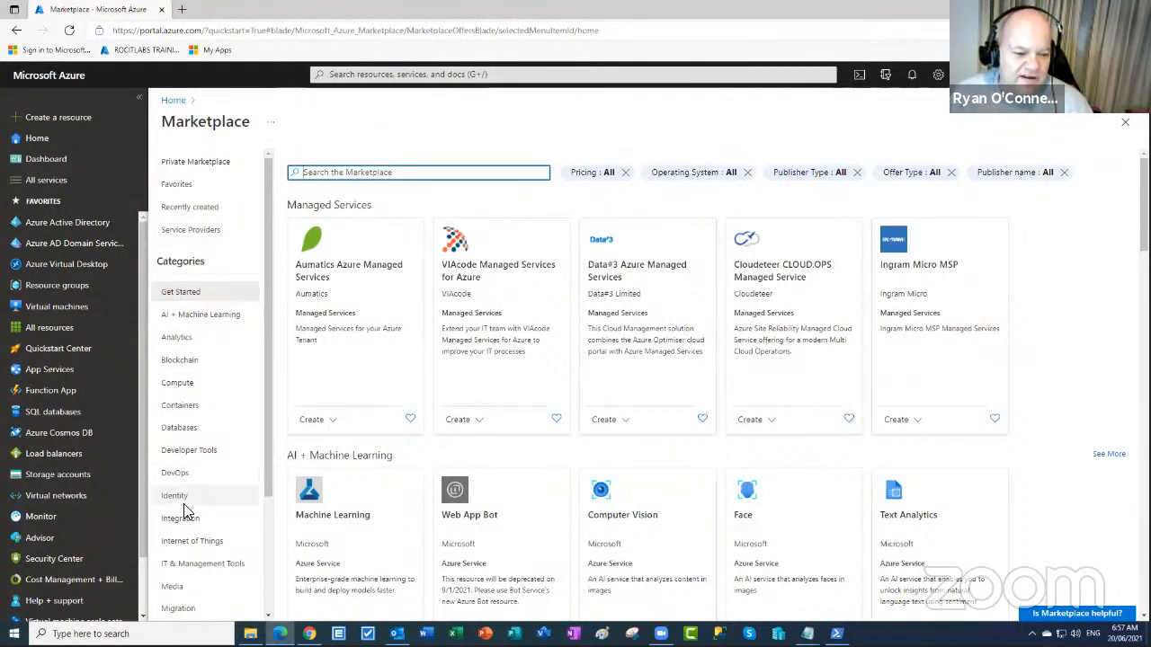
scroll(180, 499, "down", 3)
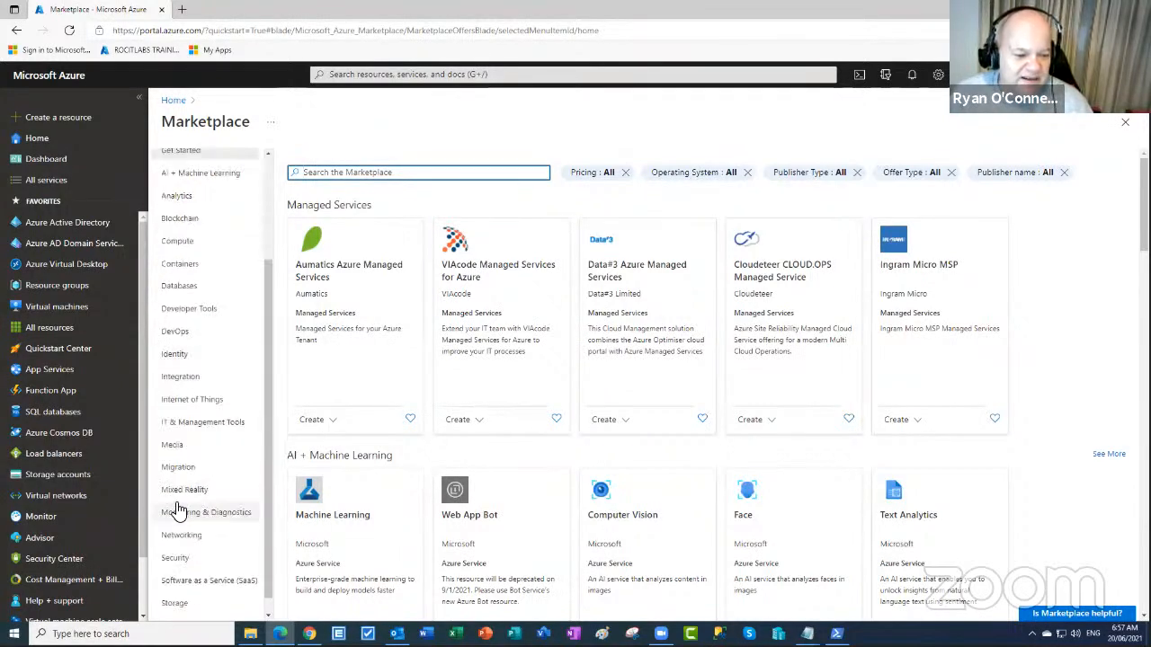
left_click(183, 560)
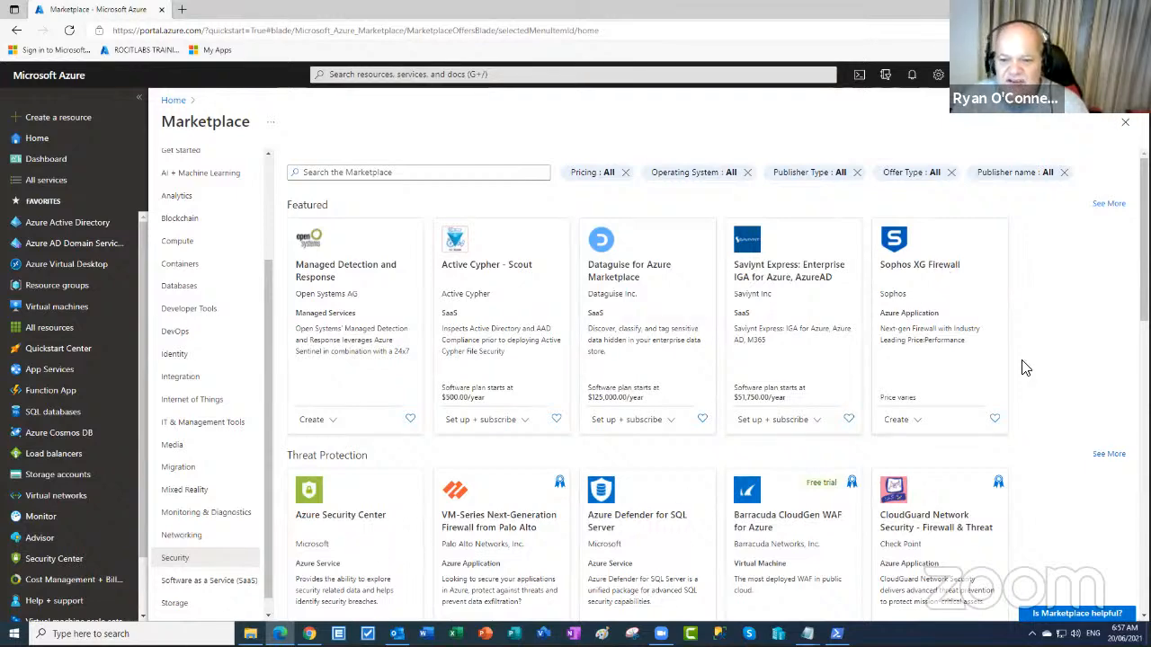
scroll(696, 224, "down", 2)
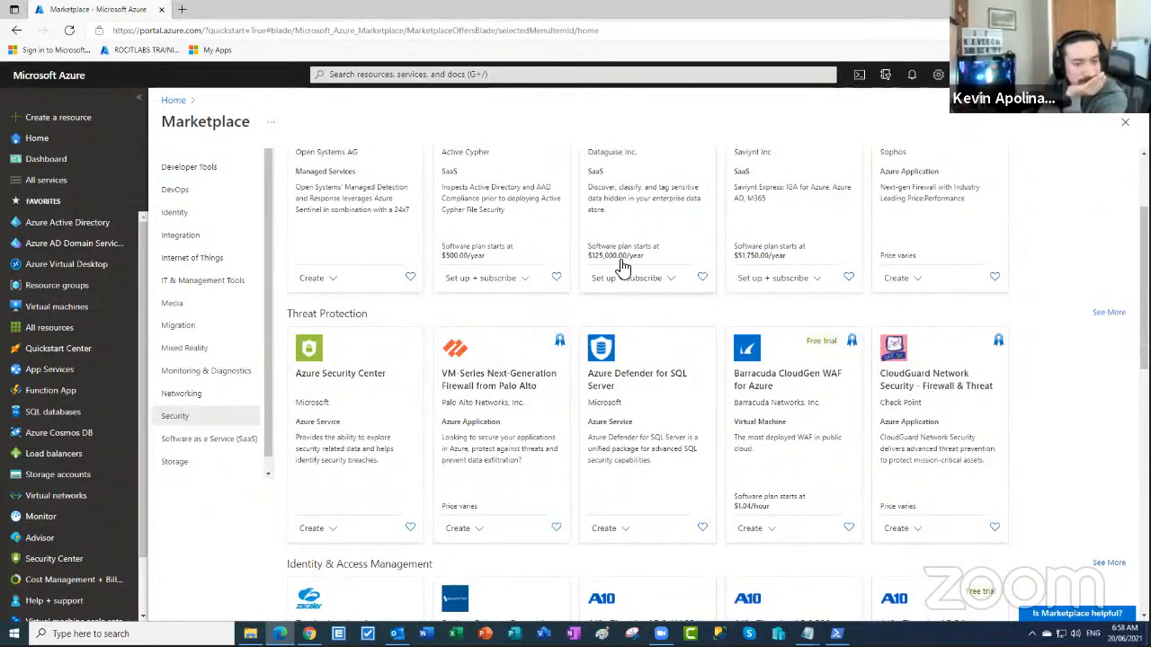
scroll(629, 288, "up", 1)
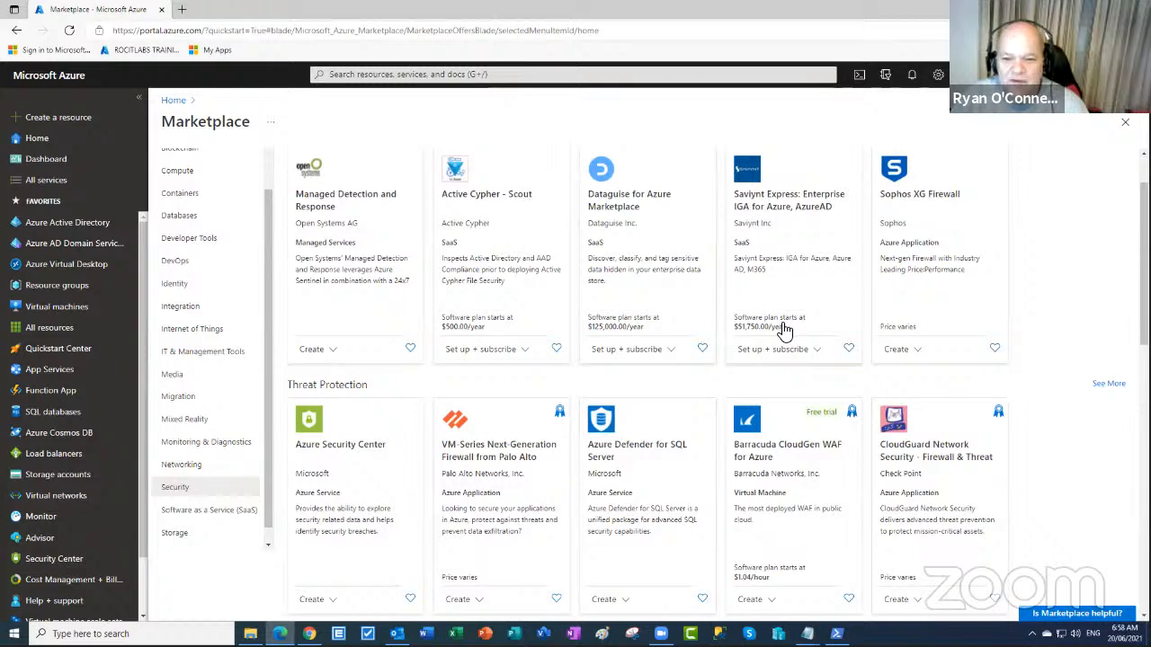
scroll(818, 328, "down", 2)
scroll(818, 328, "down", 6)
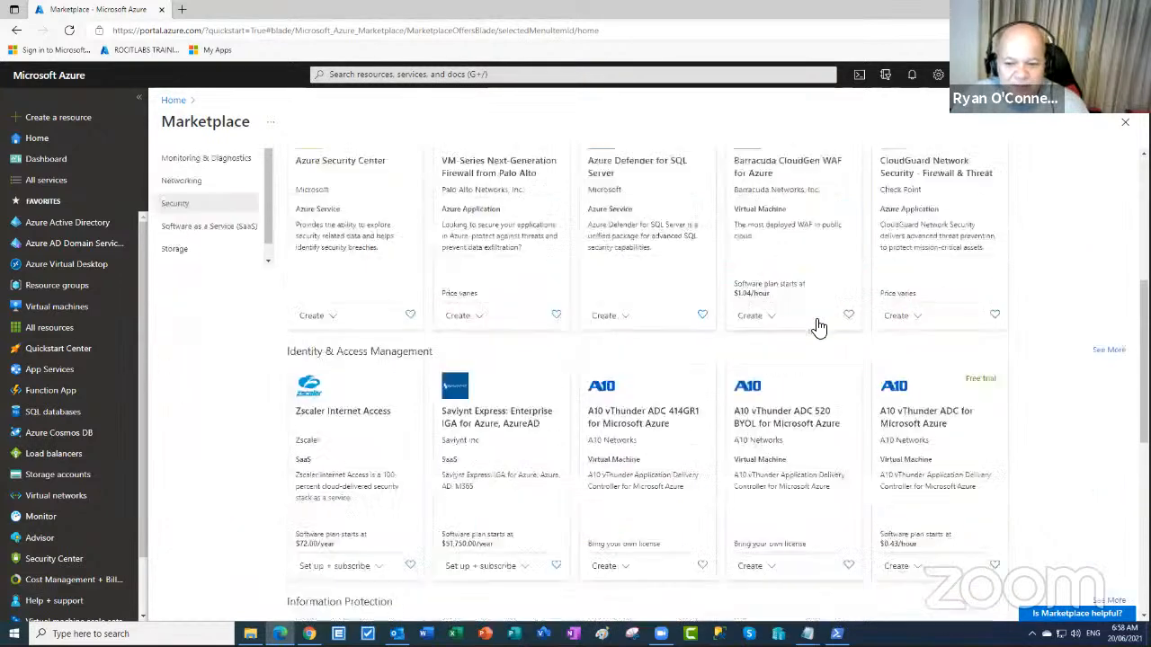
scroll(816, 330, "down", 1)
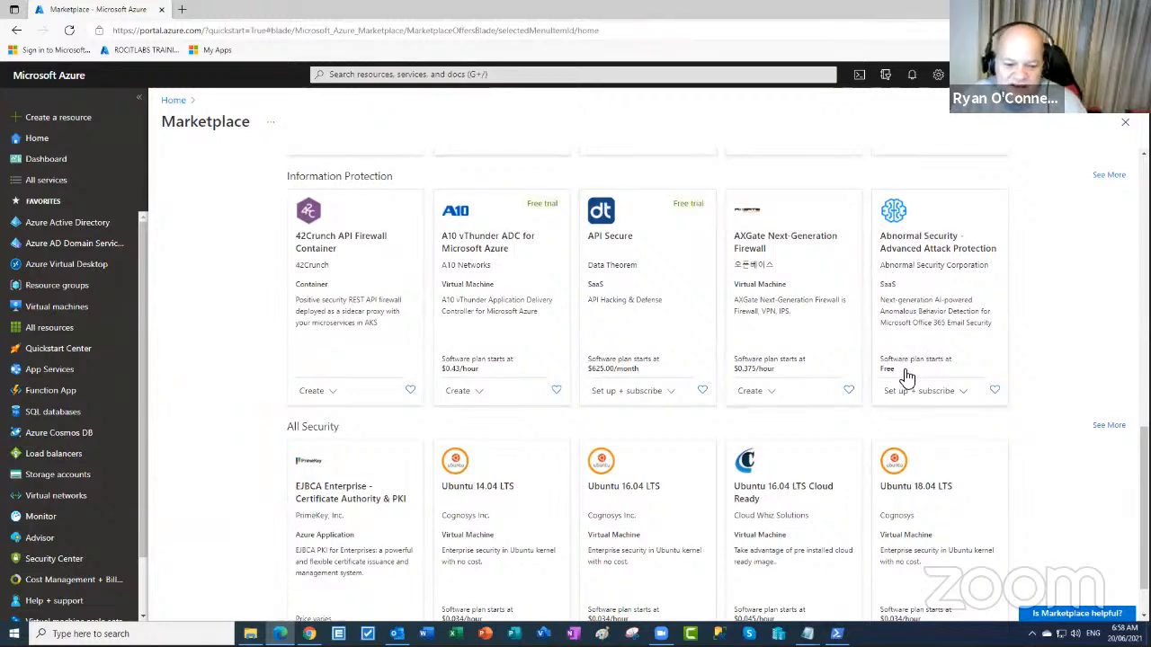
scroll(906, 378, "down", 1)
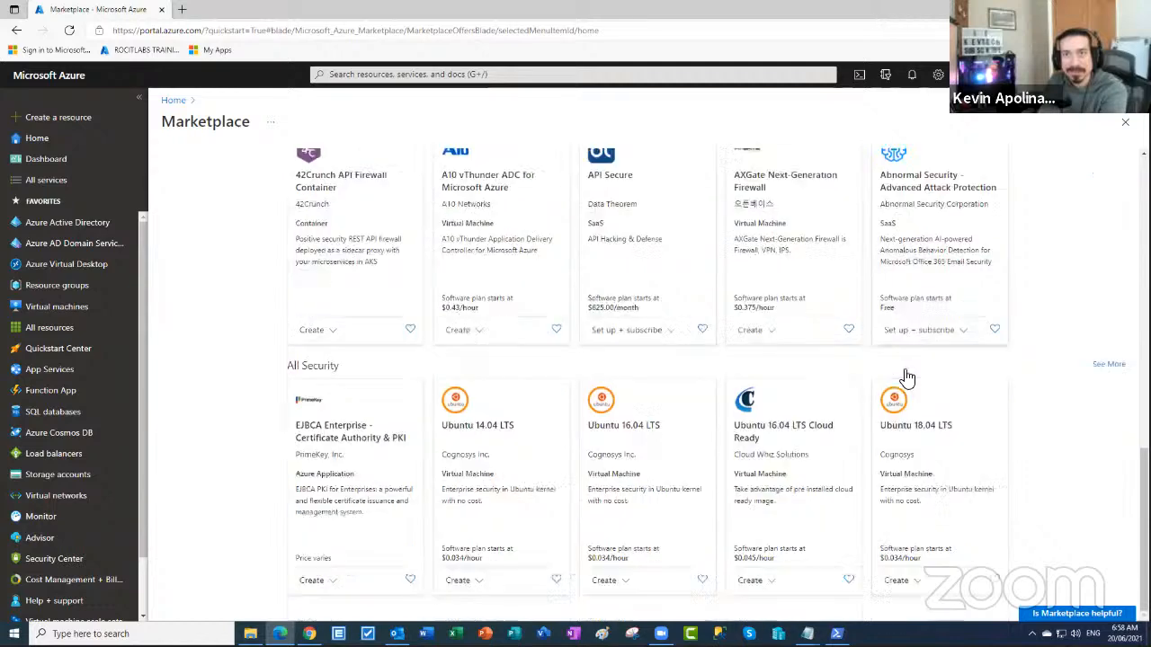
scroll(905, 378, "up", 1)
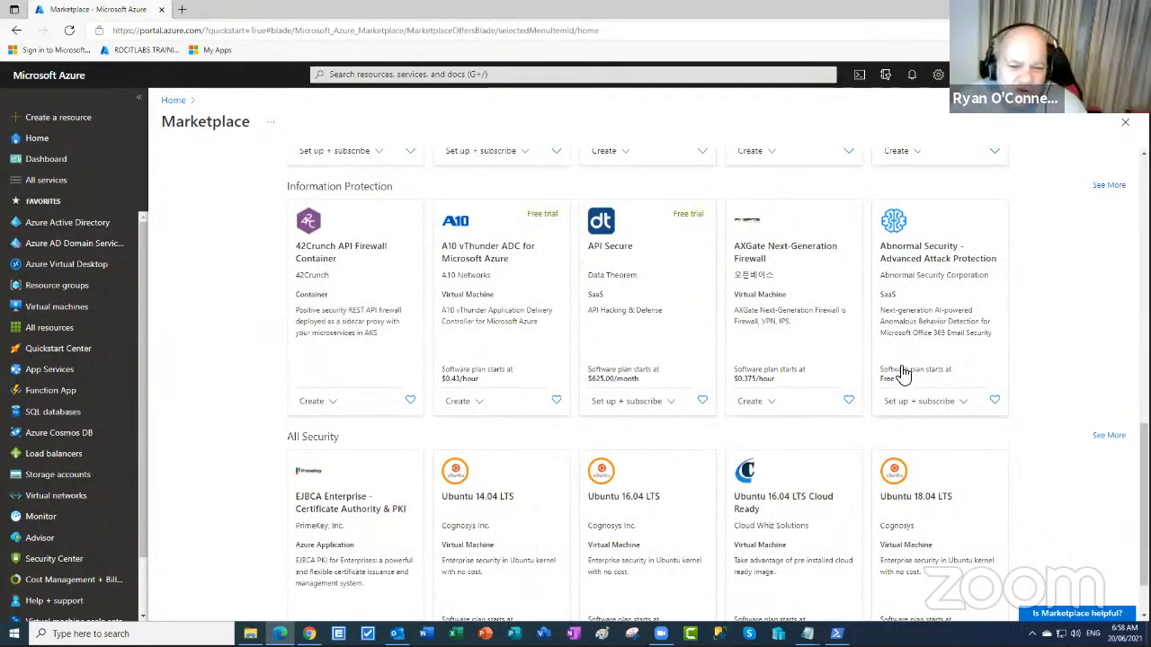
scroll(668, 264, "up", 6)
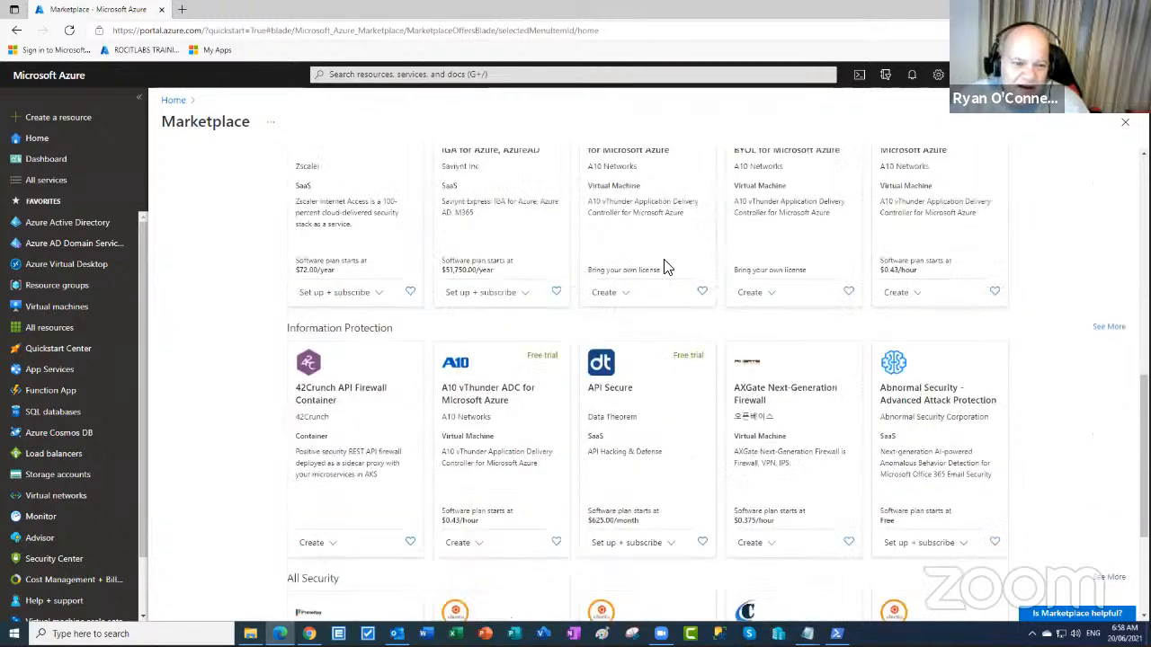
scroll(664, 270, "up", 2)
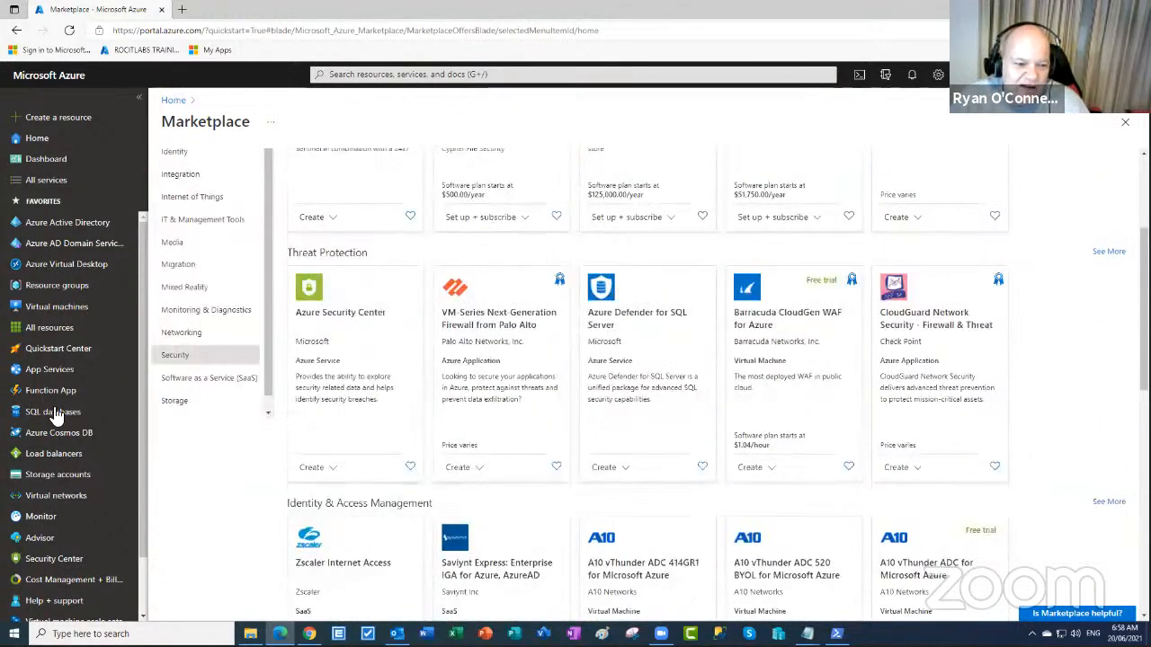
- Switch the Marketplace to Storage and browse offerings like CentreStack Server and Airsonic
left_click(175, 405)
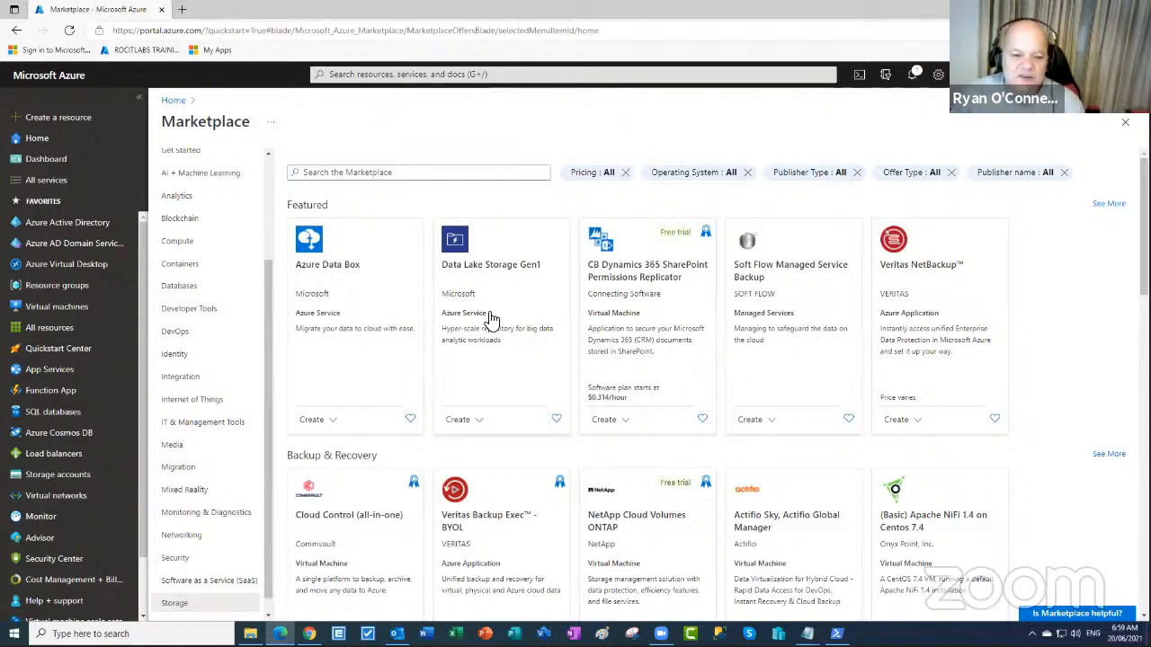
scroll(508, 301, "down", 5)
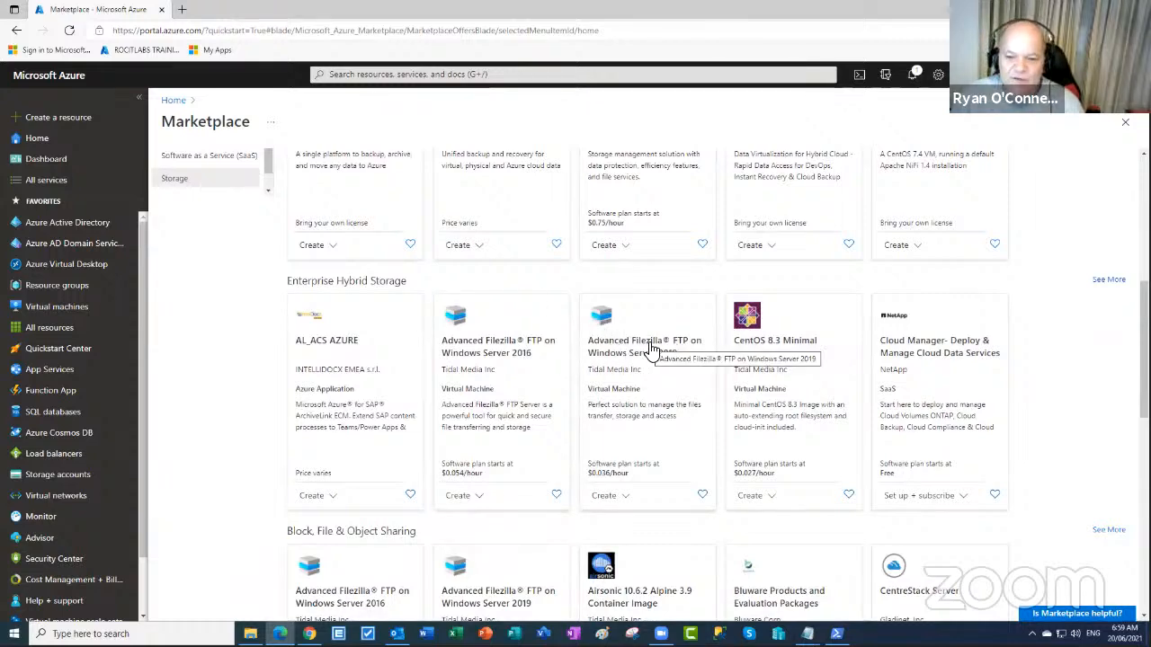
scroll(692, 350, "down", 3)
scroll(689, 350, "down", 2)
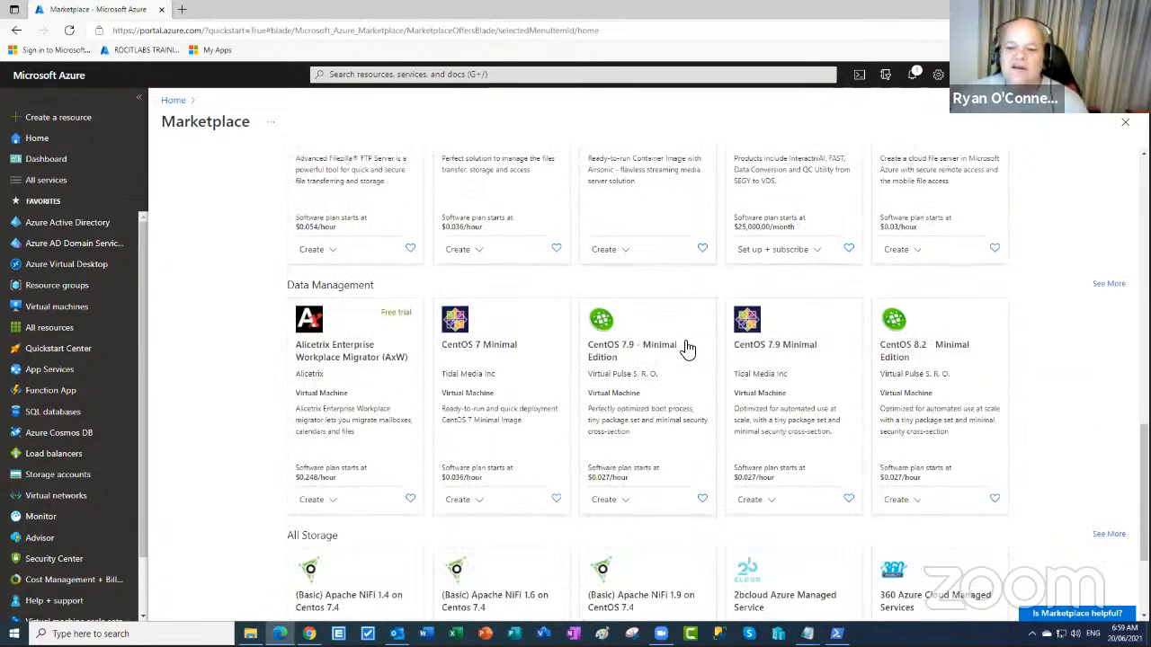
scroll(506, 360, "down", 2)
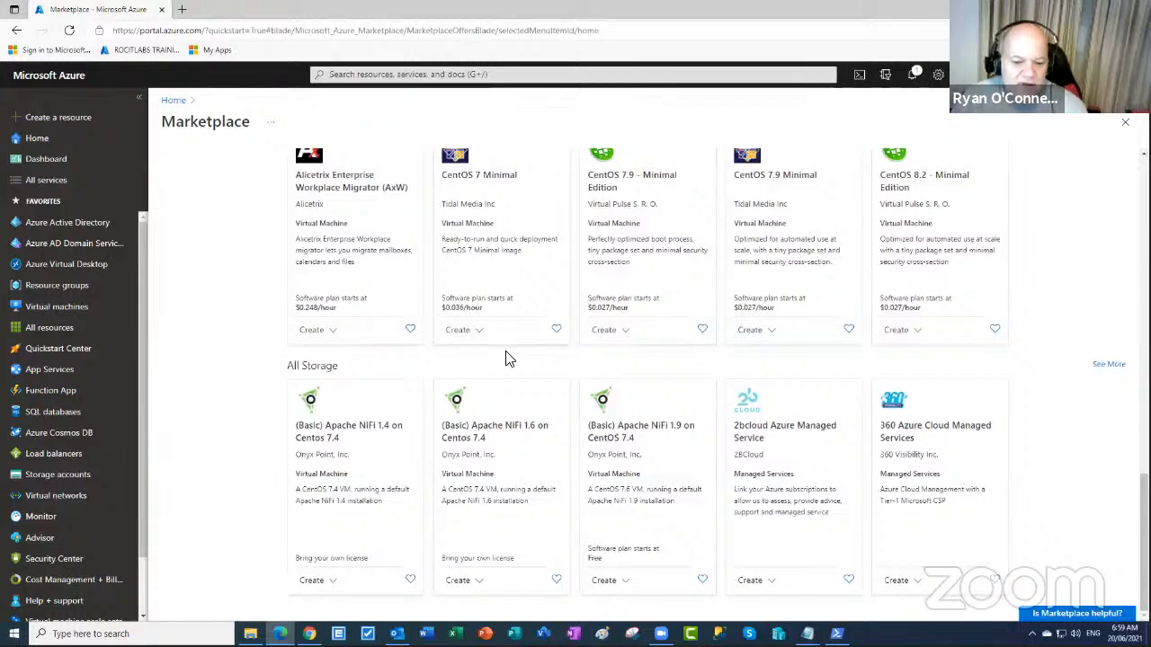
scroll(501, 360, "up", 2)
scroll(153, 162, "up", 2)
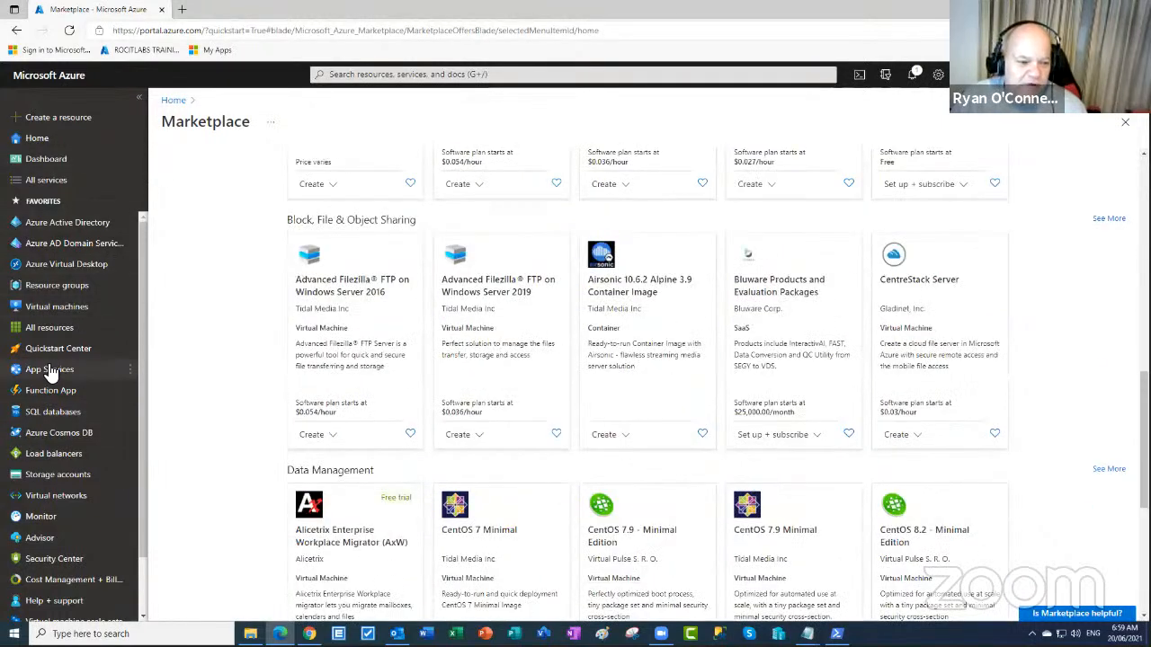
- Open the Windows11-demo VM from Virtual machines and view its failed-operation error details
left_click(48, 307)
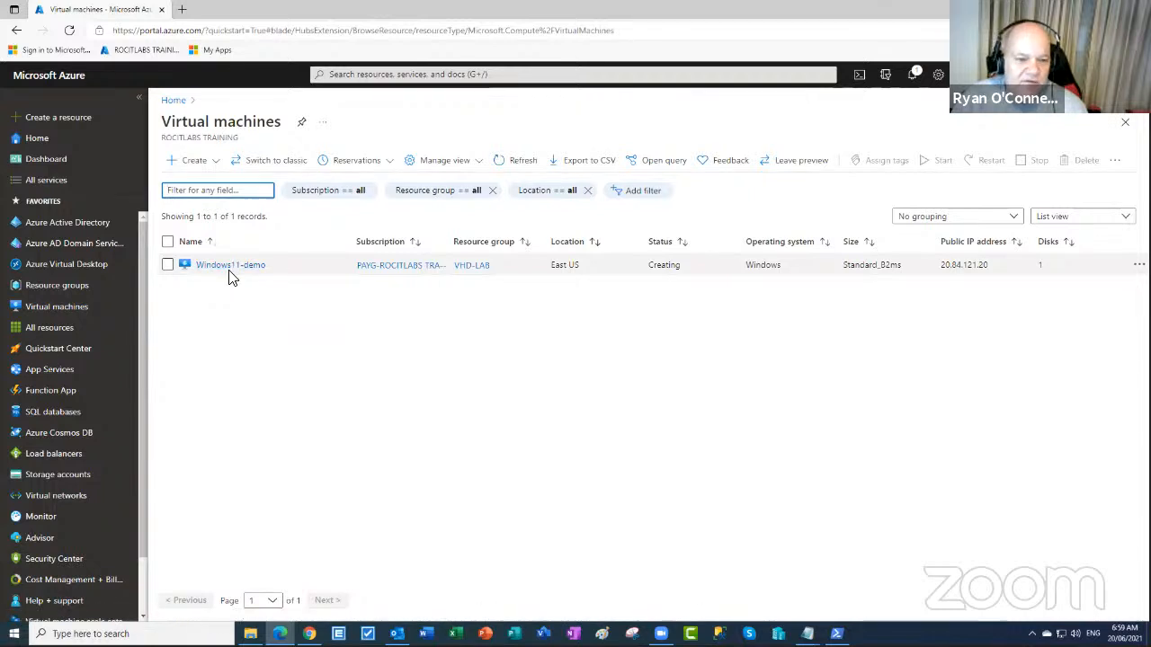
left_click(226, 268)
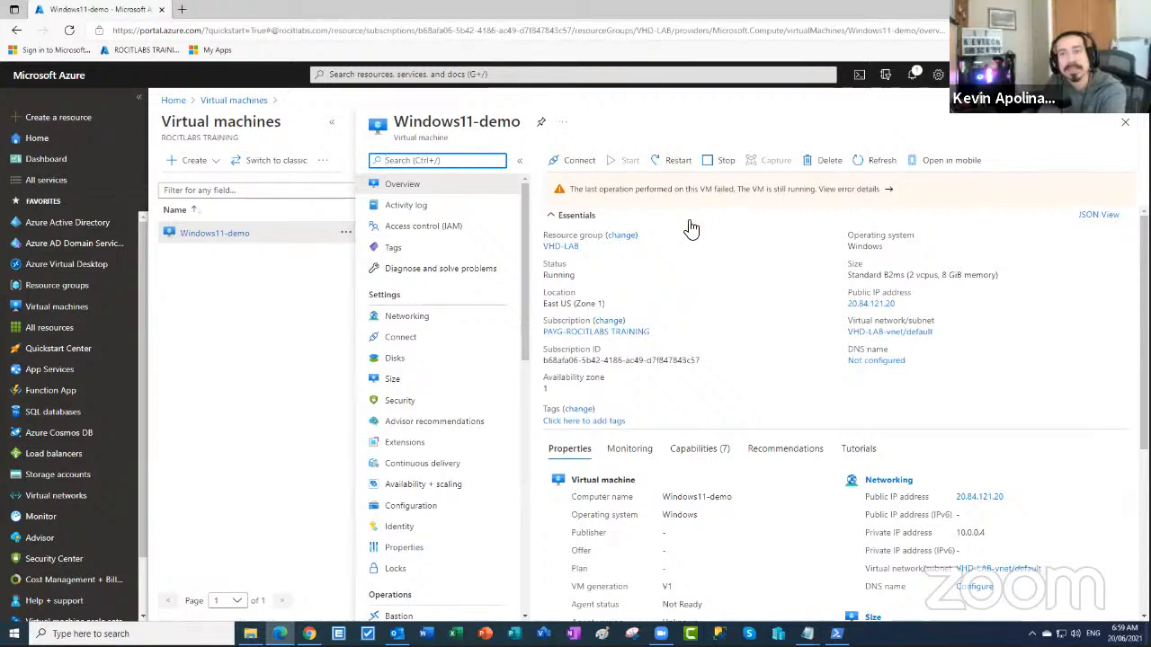
left_click(818, 196)
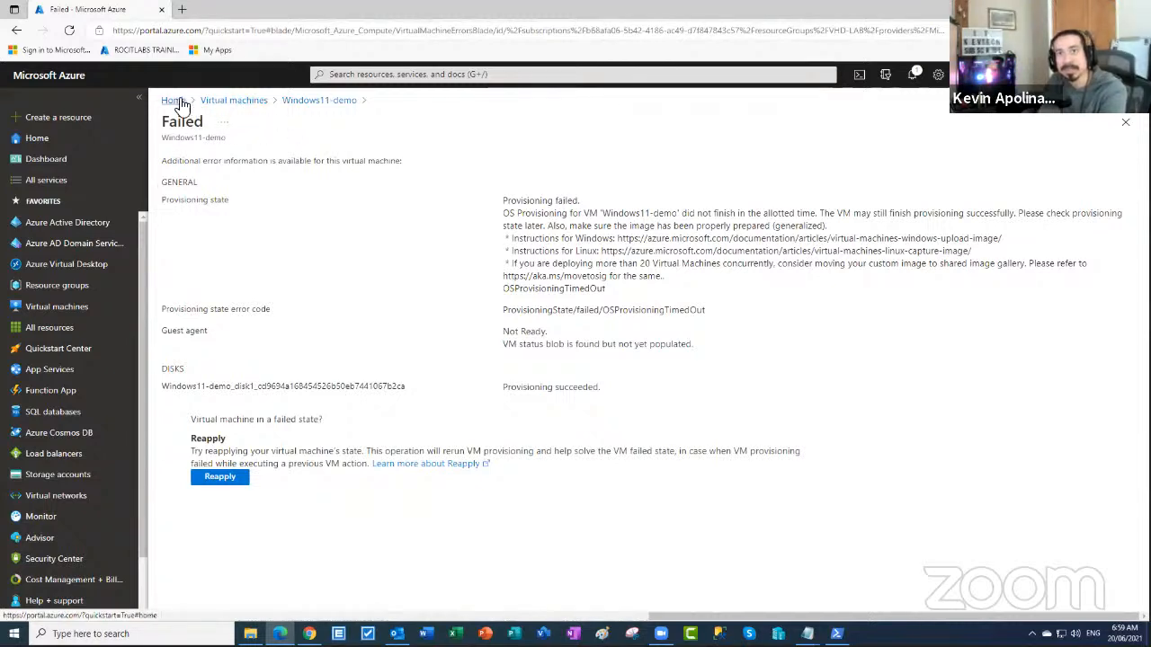
- Return to the Virtual machines list, where Windows11-demo in East US shows Creating
left_click(234, 101)
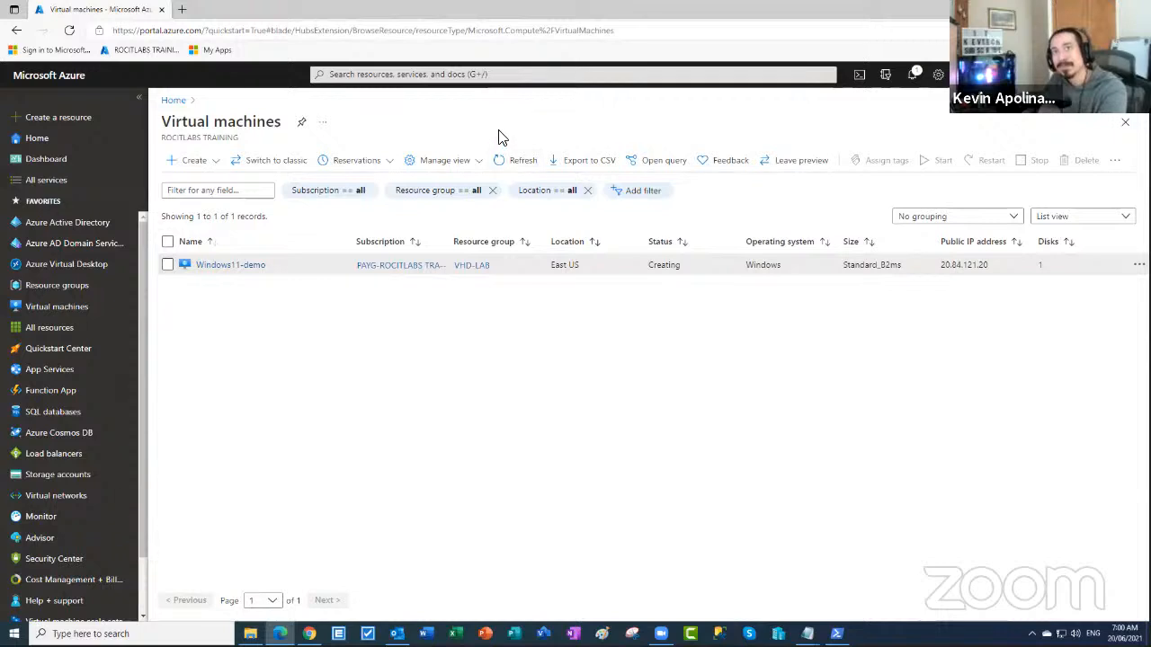
- Refresh the Virtual machines list and reopen Windows11-demo, which still reports Running
left_click(512, 167)
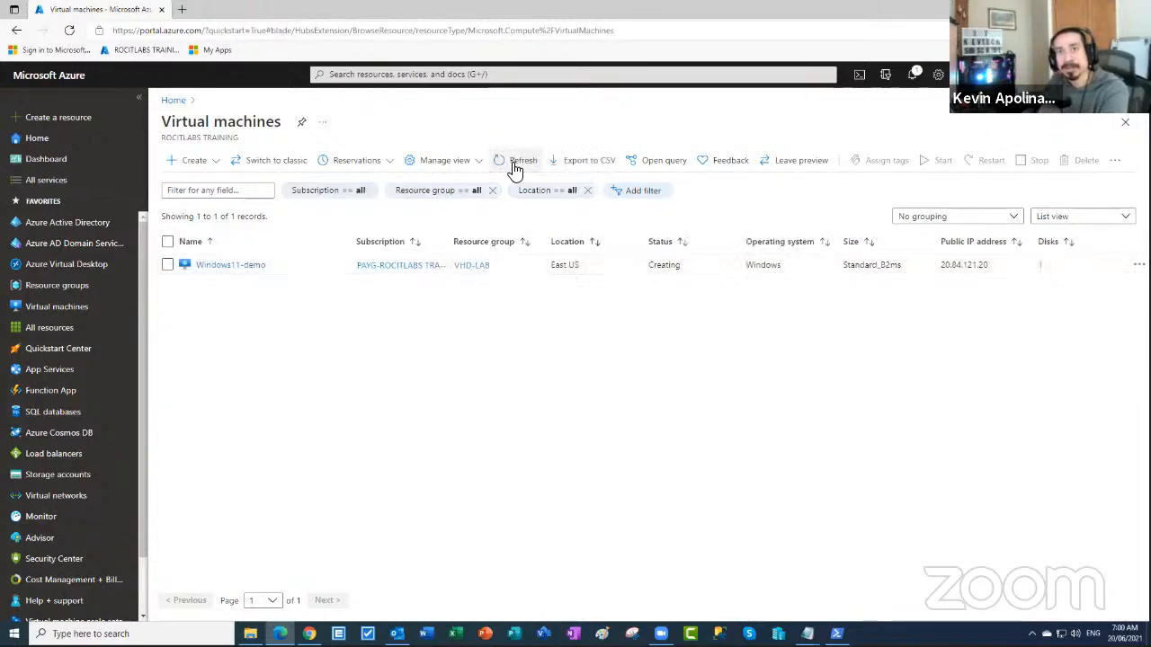
left_click(514, 169)
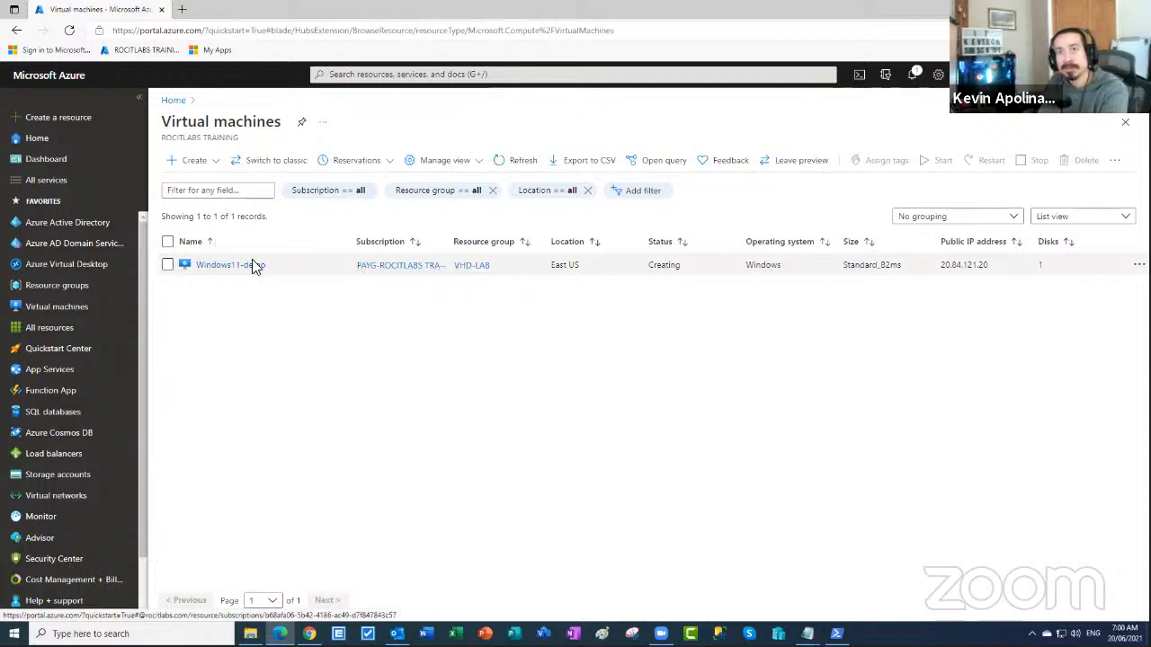
left_click(219, 266)
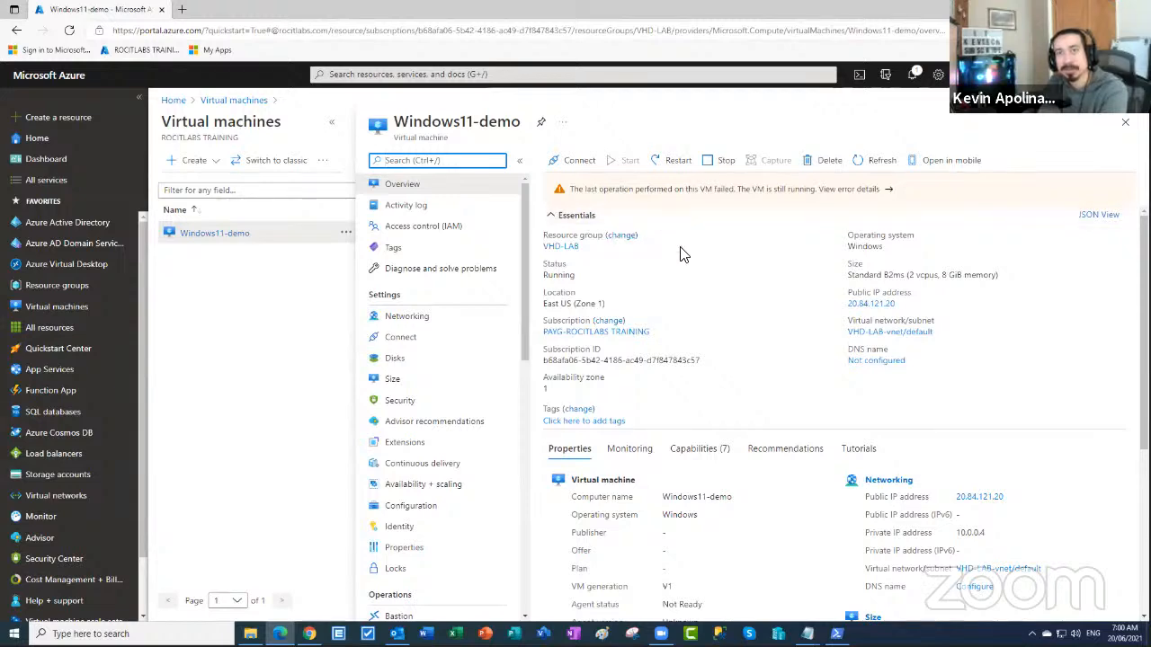
scroll(681, 255, "down", 3)
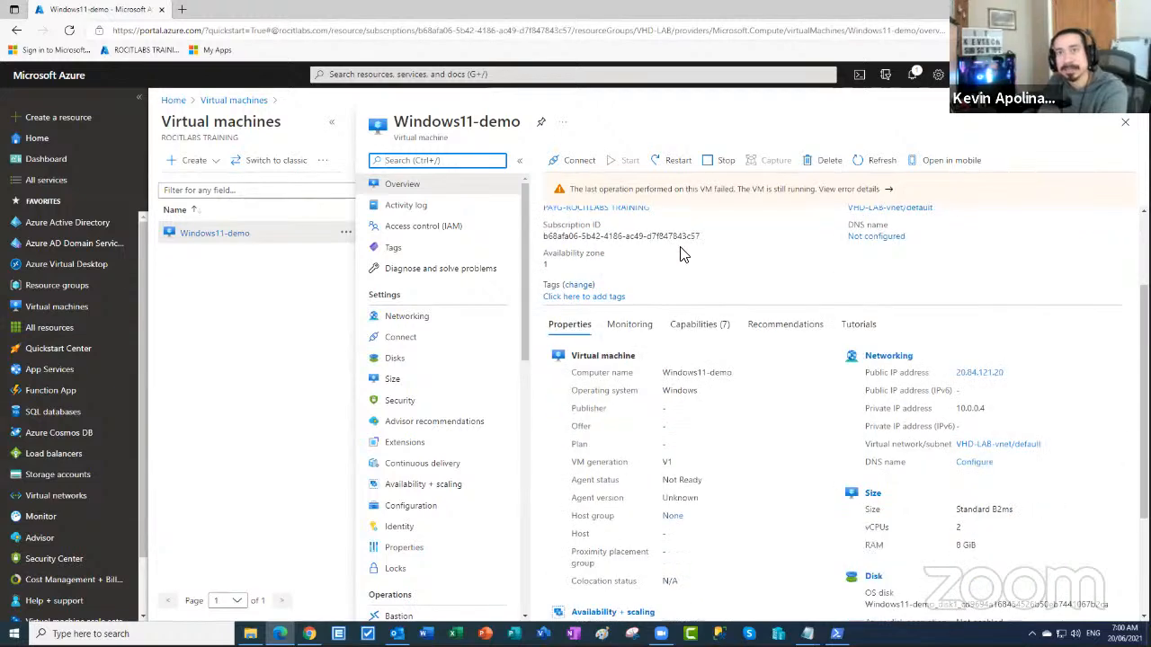
scroll(680, 255, "up", 3)
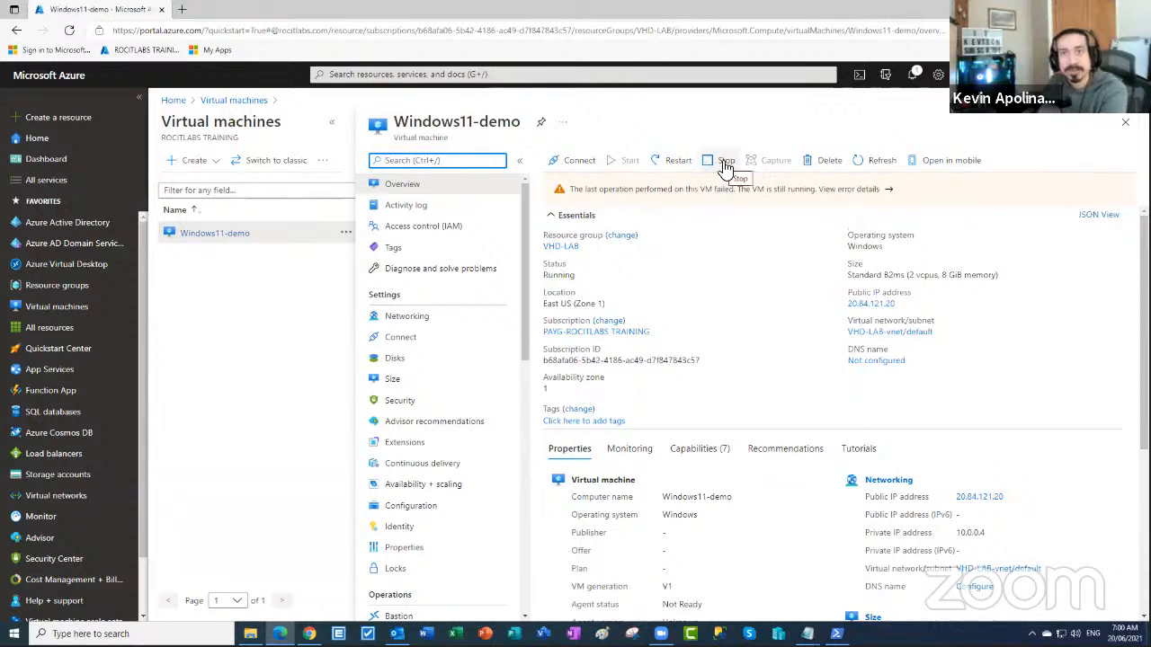
left_click(872, 165)
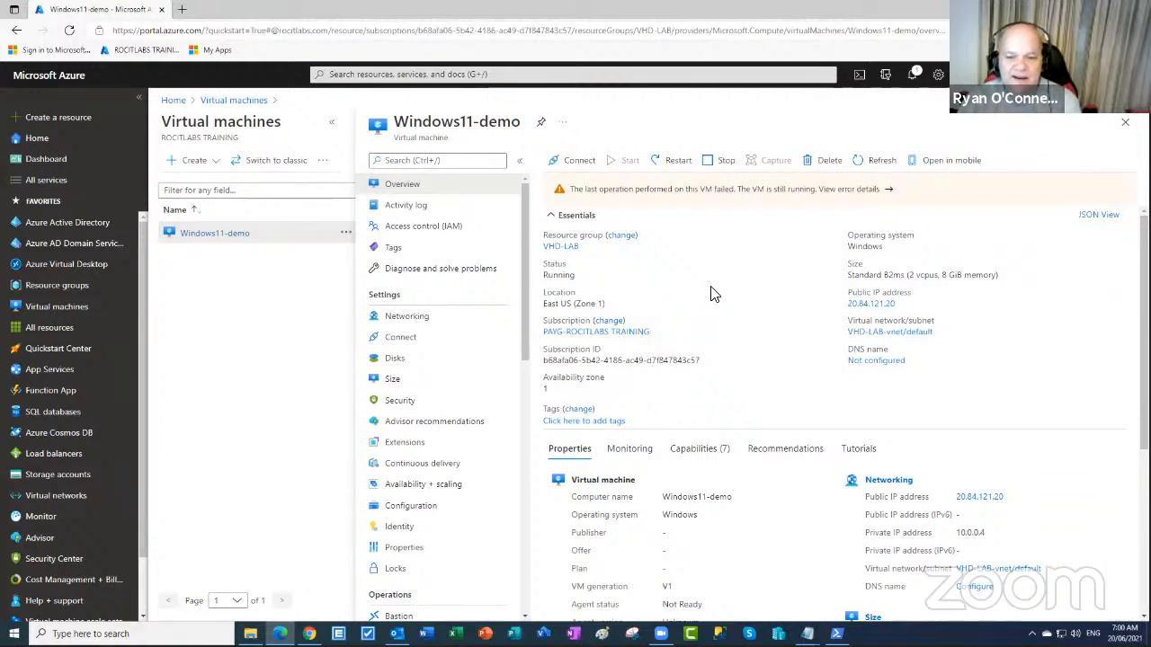
- Read Windows11-demo's OSProvisioningTimedOut error details, then go back to the Virtual machines list
left_click(642, 196)
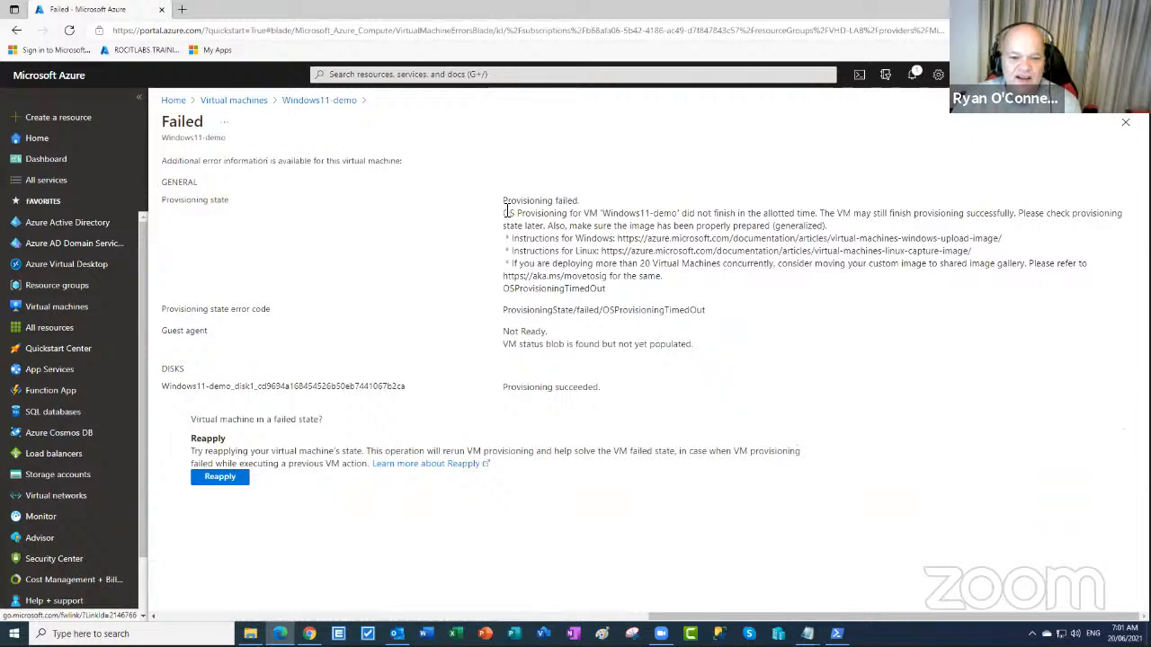
left_click_drag(503, 203, 827, 225)
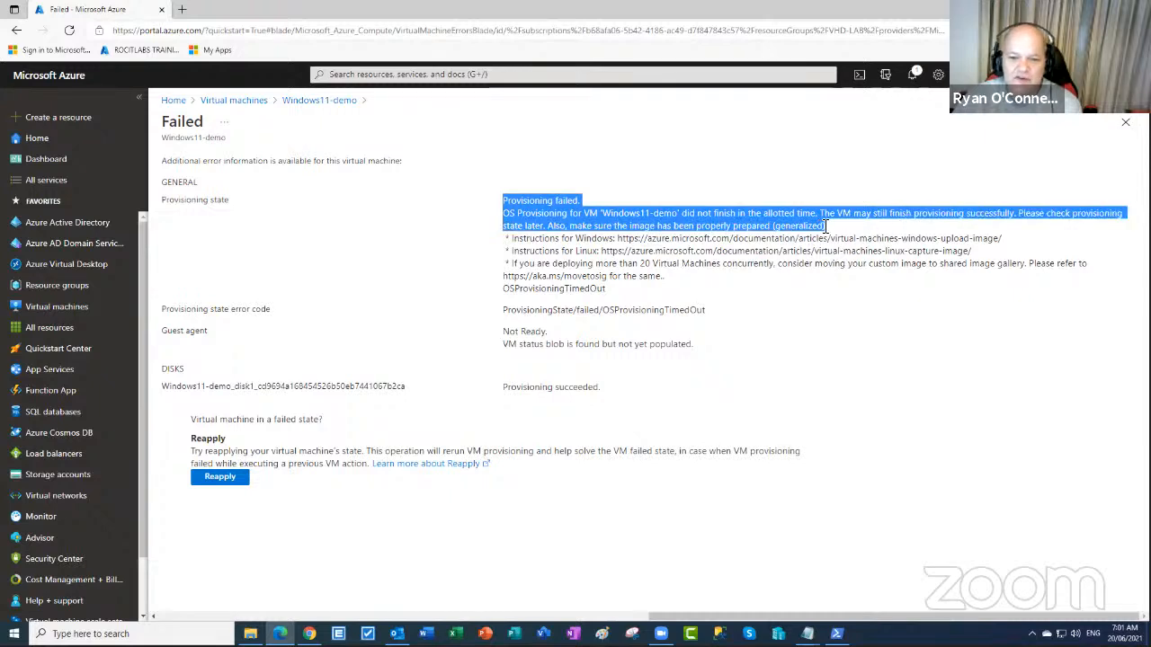
left_click(827, 226)
left_click_drag(825, 225, 548, 228)
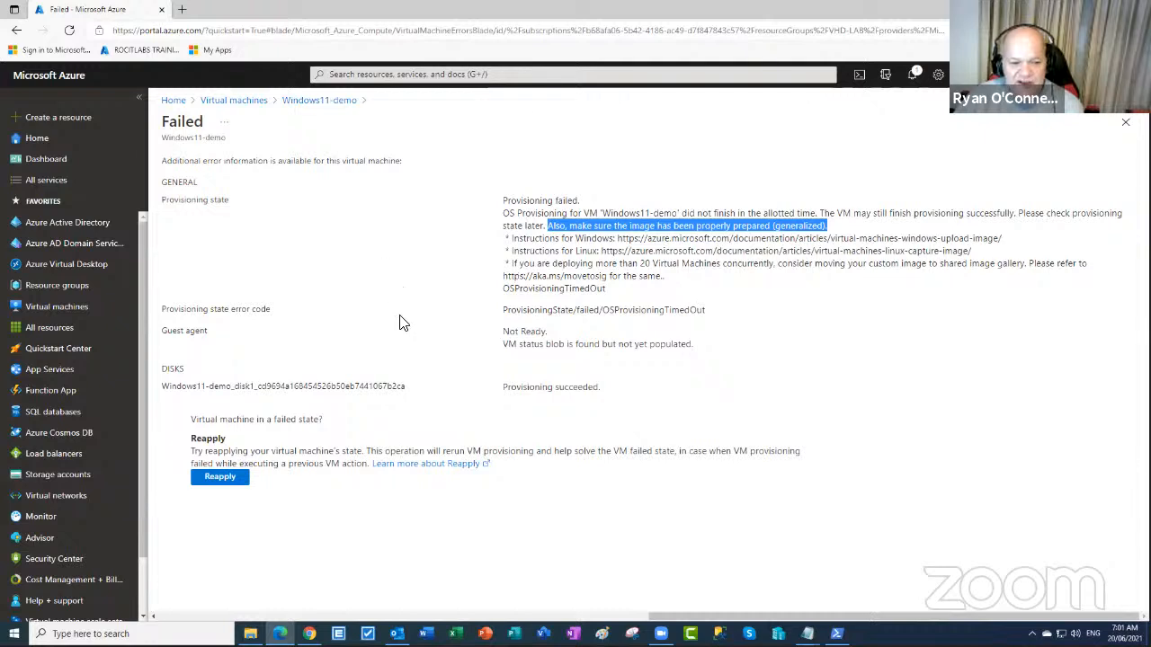
left_click_drag(503, 200, 716, 298)
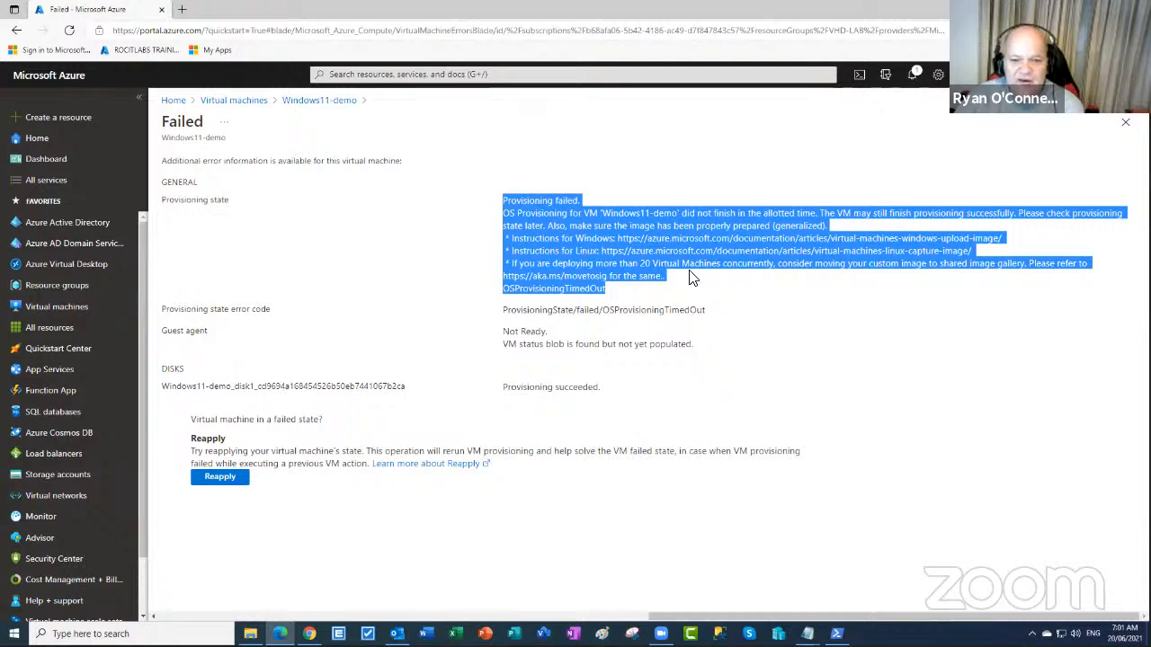
left_click(886, 241)
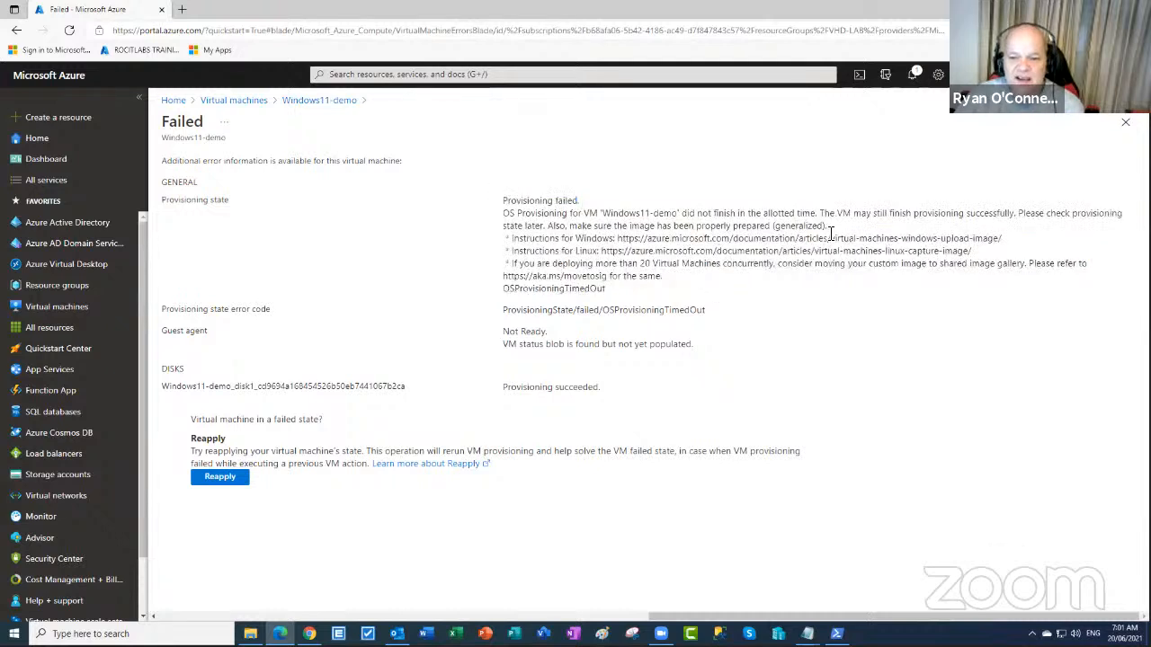
left_click(239, 101)
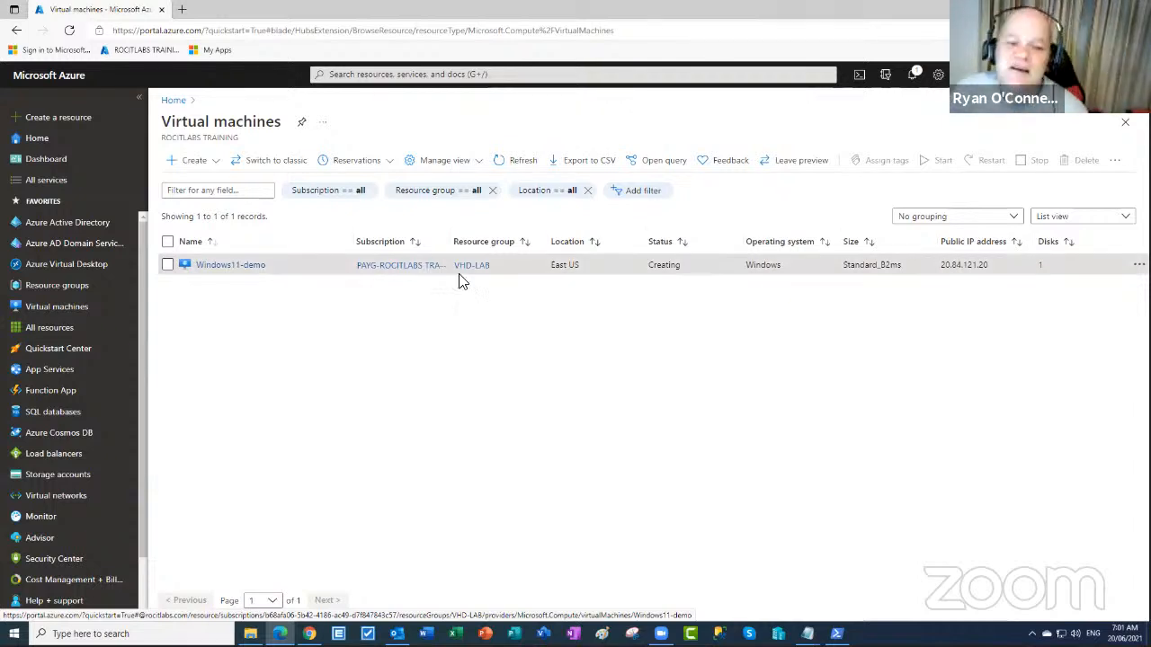
- Refresh the VM list, check Windows11-demo's actions menu, and reopen its overview
left_click(236, 266)
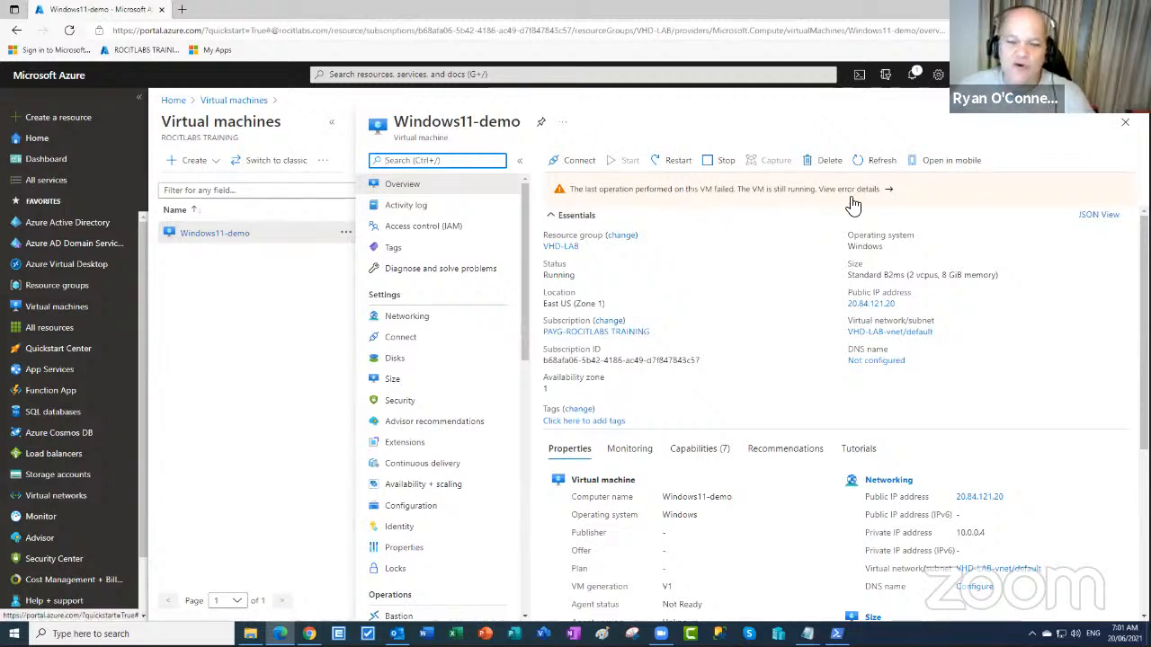
left_click(1125, 126)
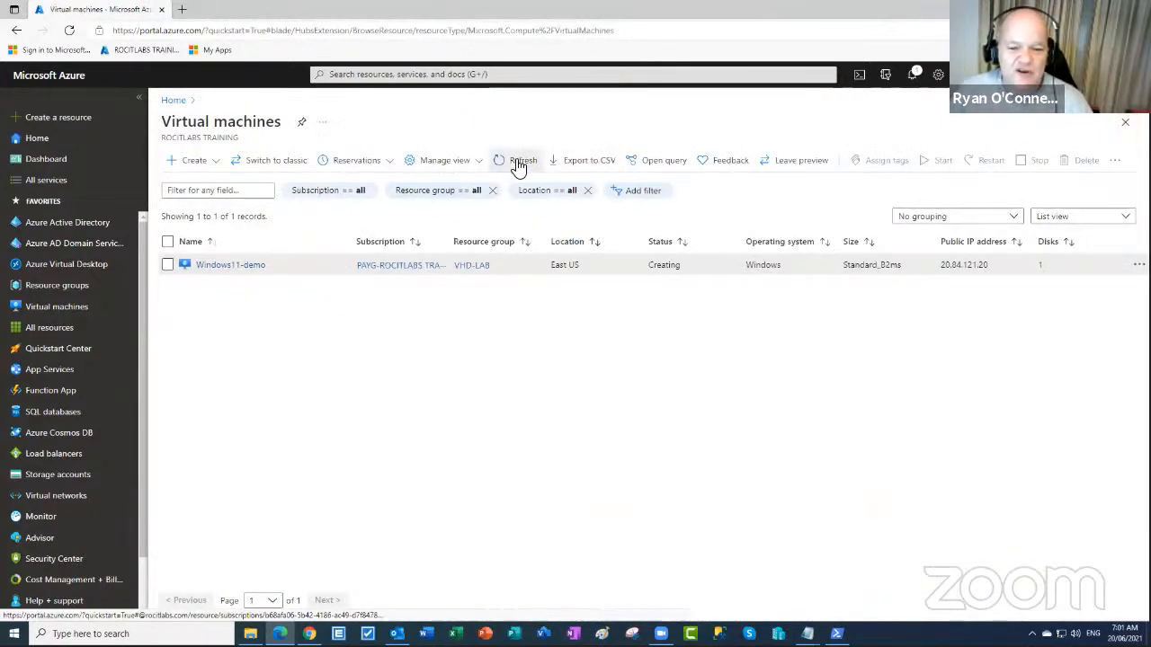
left_click(519, 168)
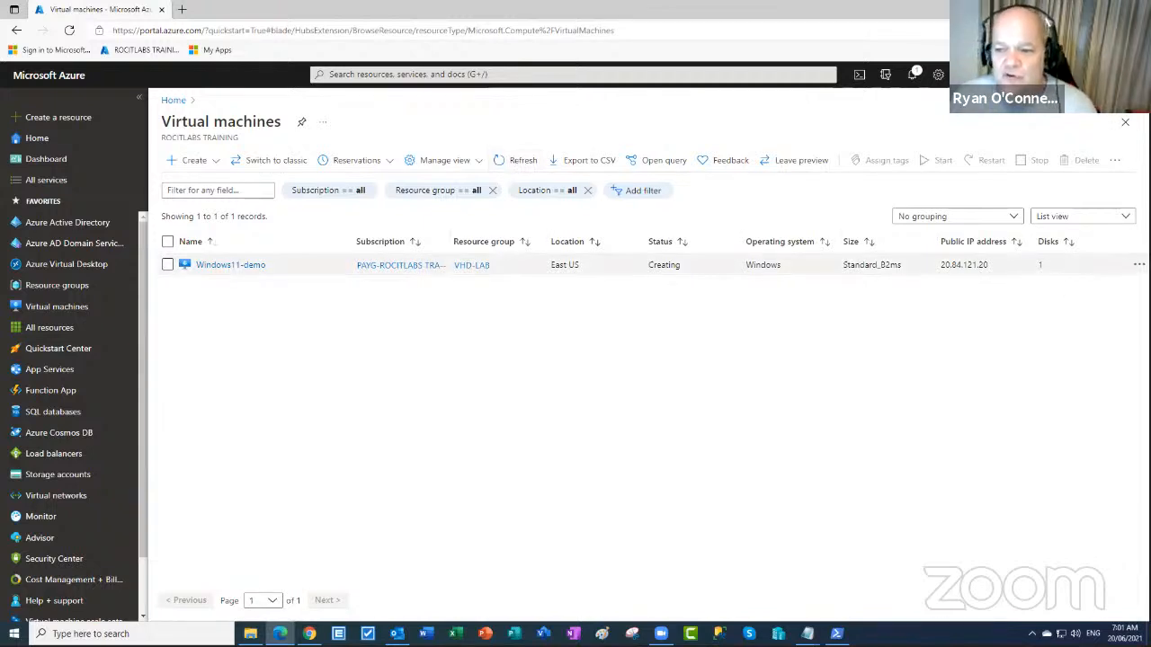
left_click(1138, 264)
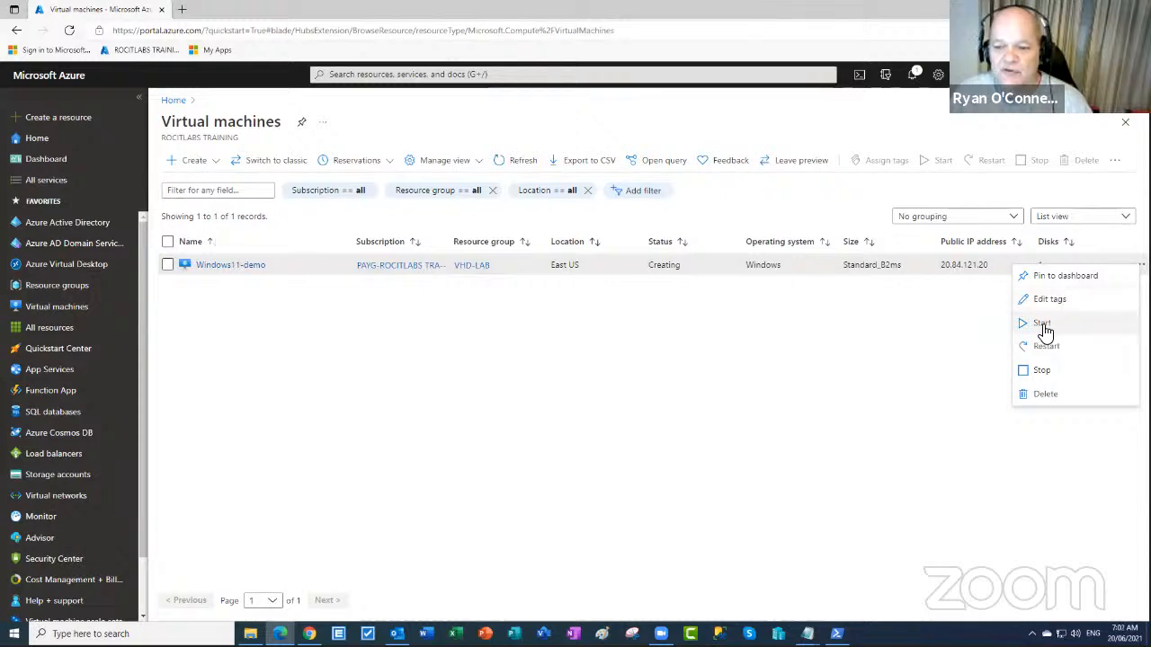
left_click(250, 268)
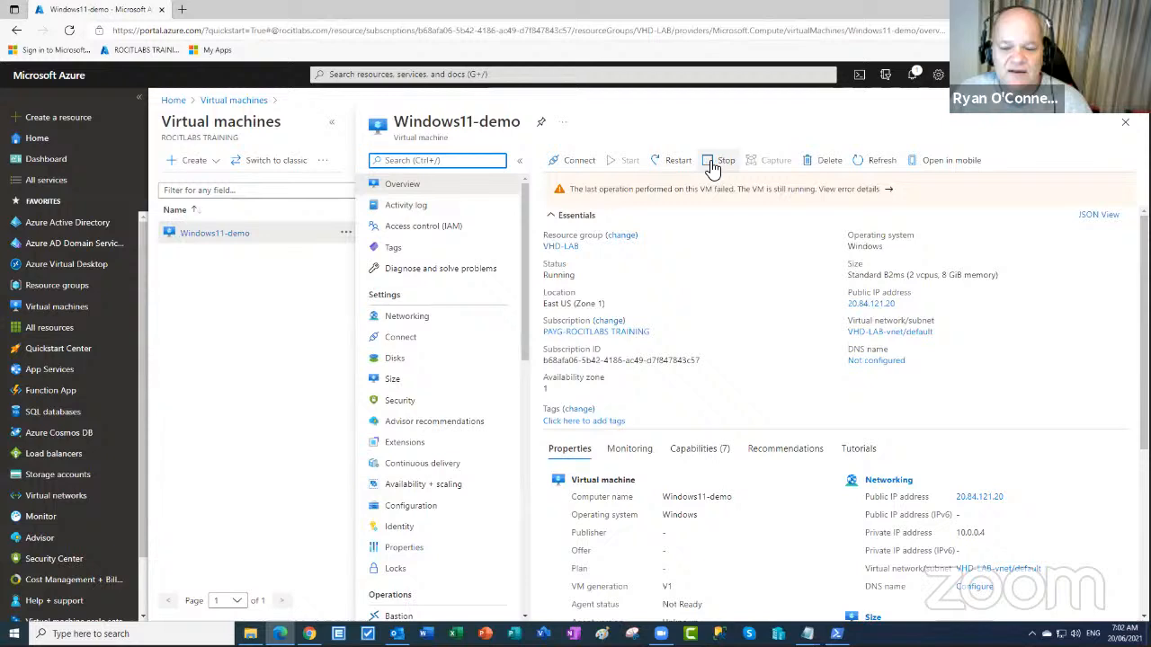
- Stop Windows11-demo and dismiss the Upload Error, Deployment failed and storage-deletion notifications
left_click(711, 165)
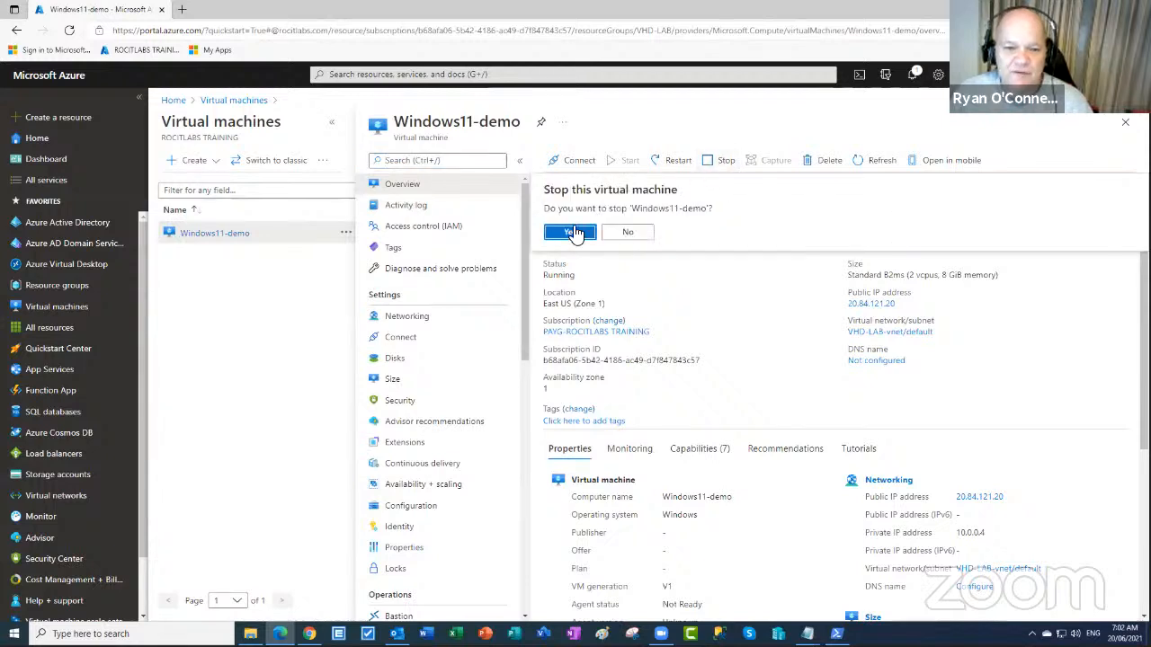
left_click(572, 234)
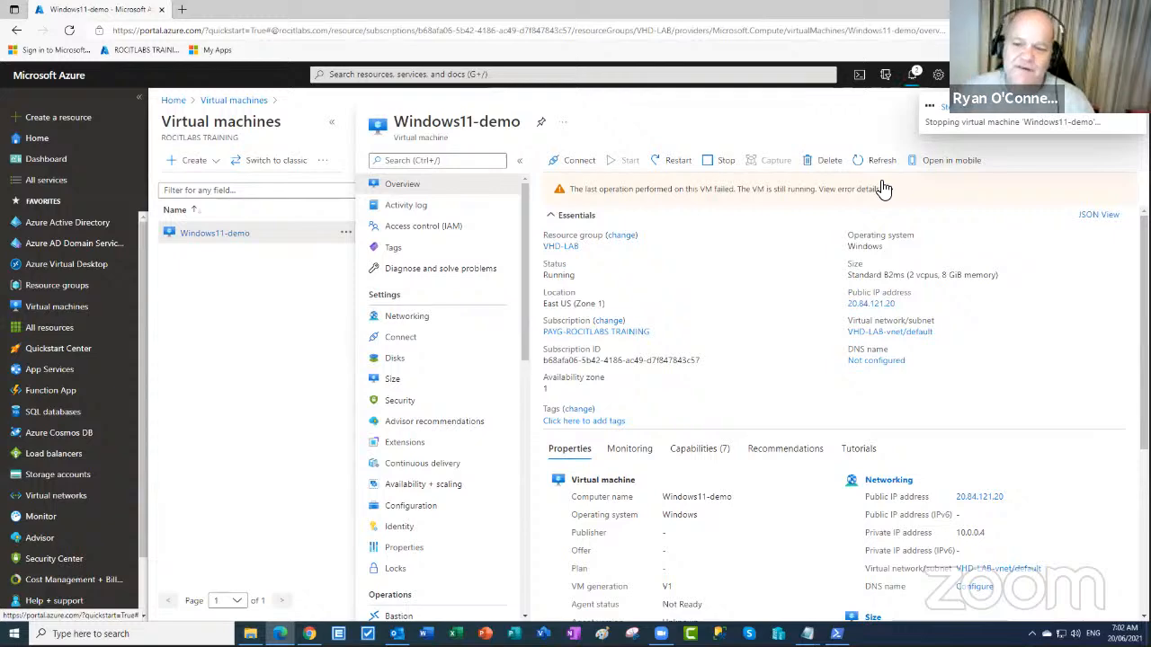
left_click(912, 75)
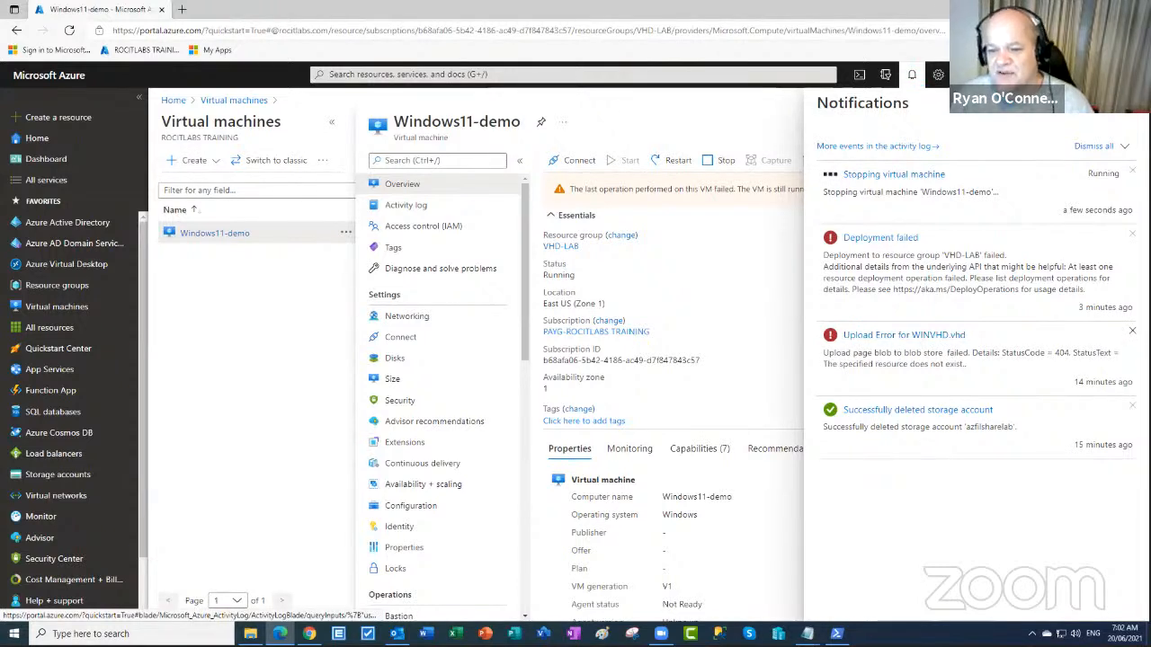
left_click(1132, 331)
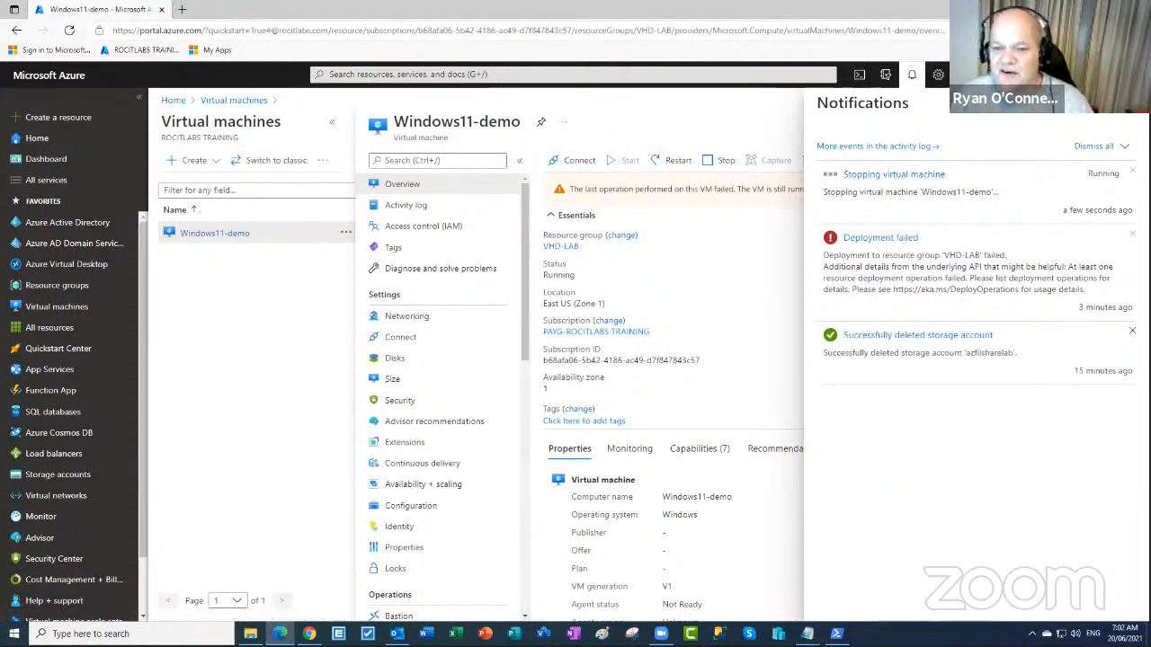
left_click(1131, 233)
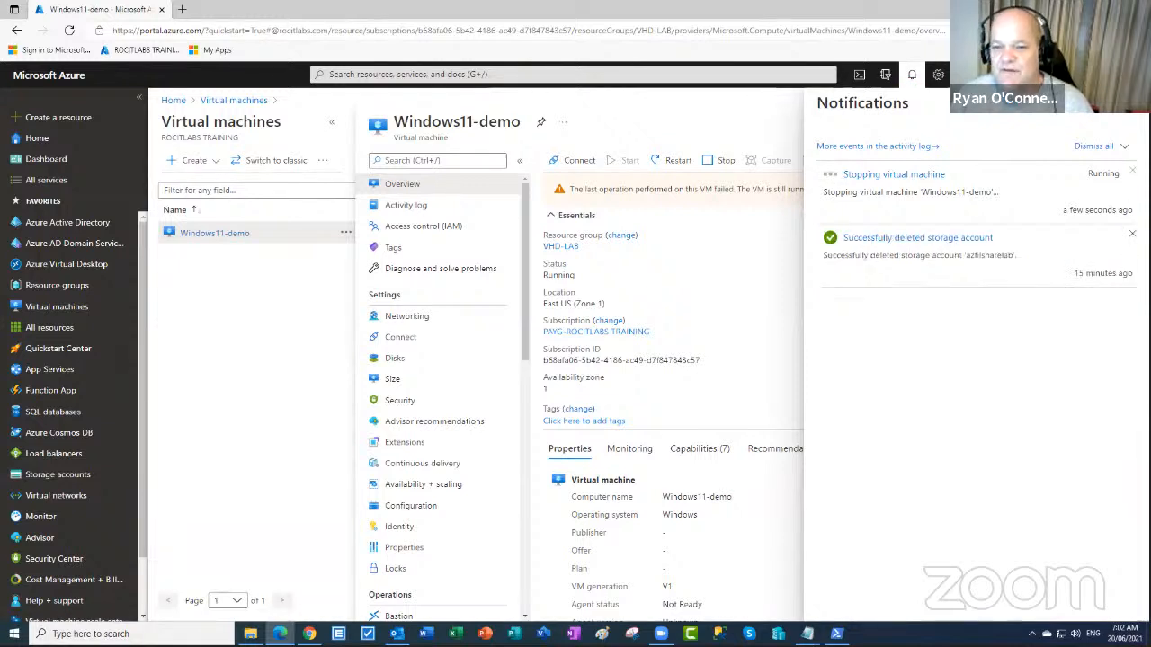
left_click(1132, 234)
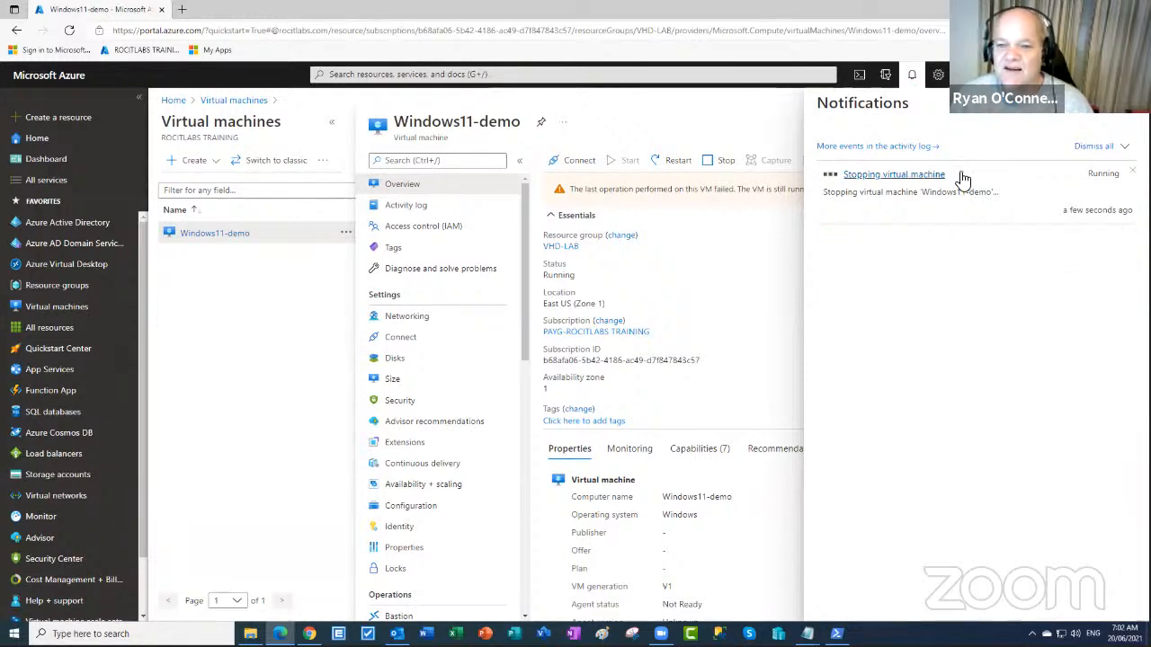
left_click(1127, 117)
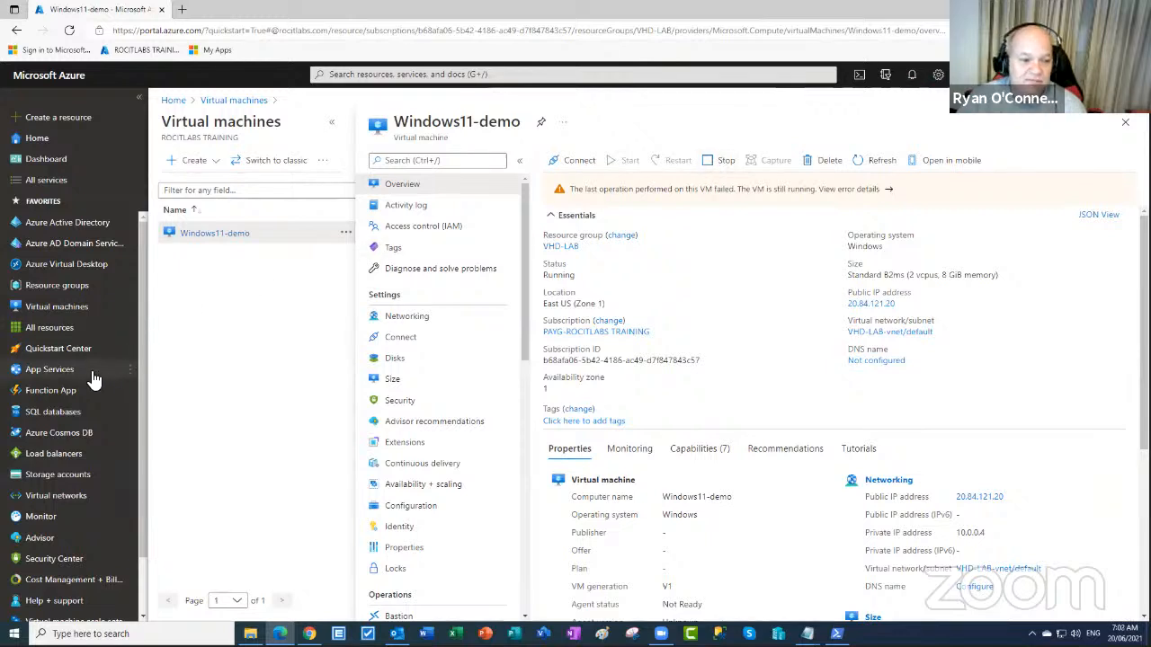
- Delete the win11vhdlab storage account, typing 'yes' to confirm
left_click(59, 478)
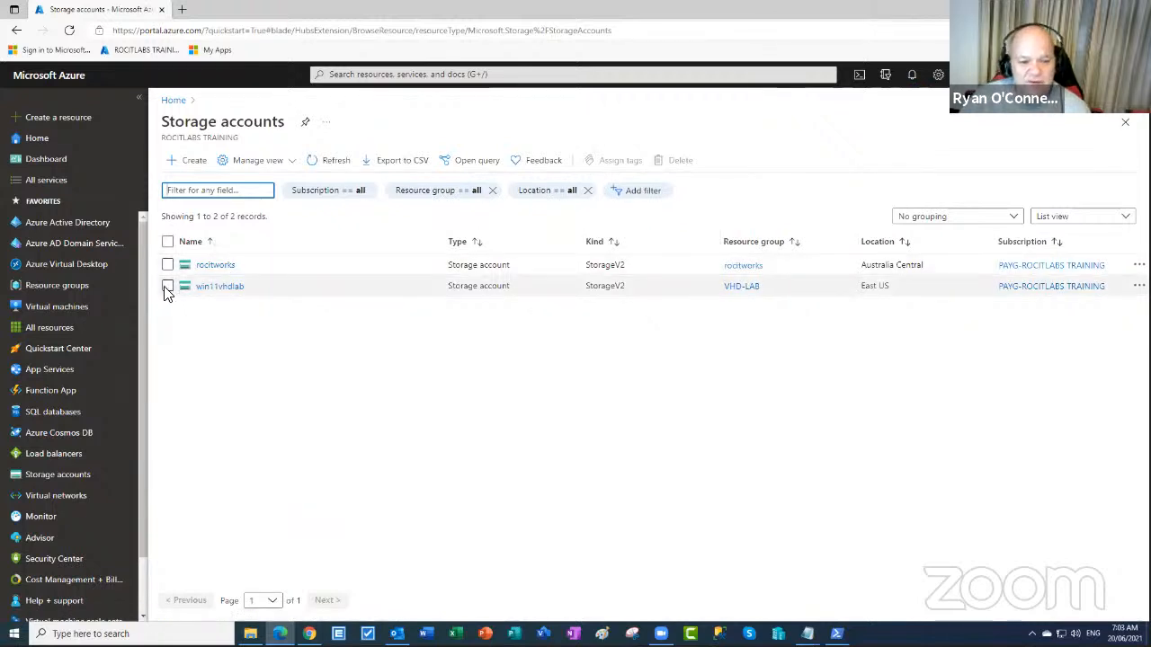
left_click(167, 287)
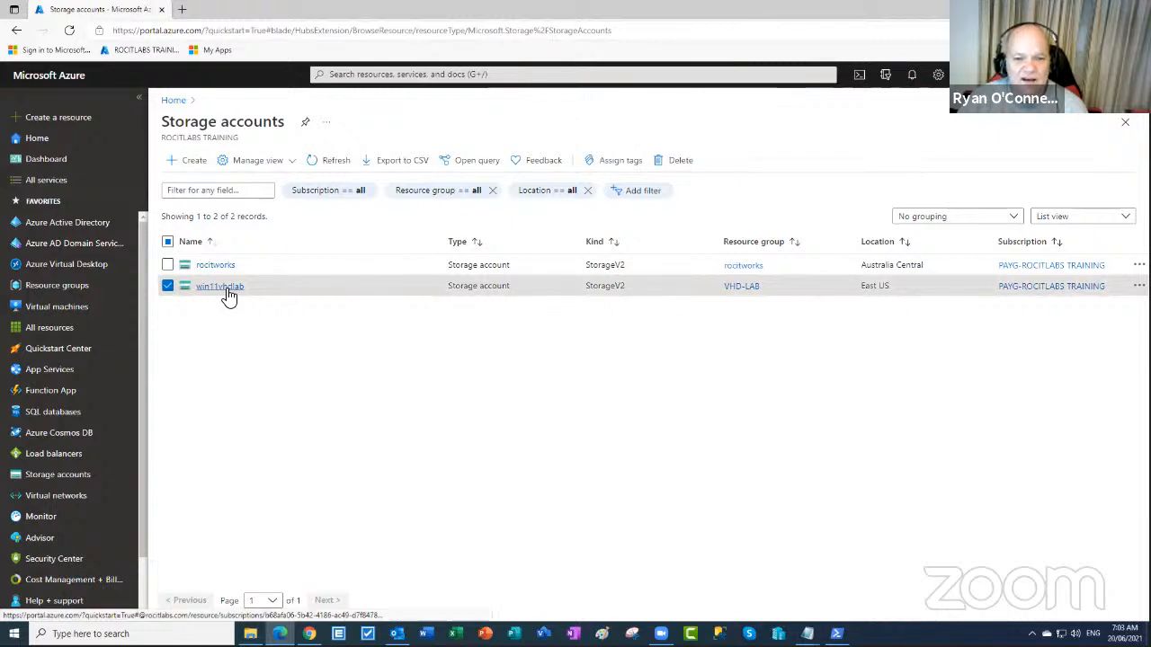
left_click(678, 164)
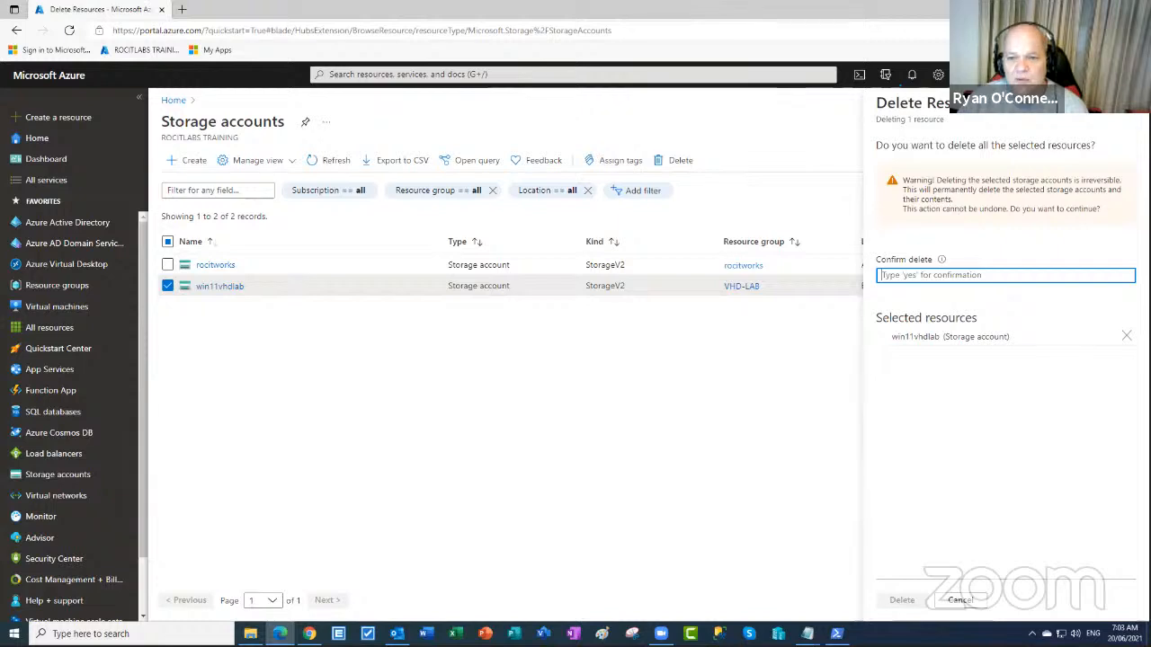
left_click(940, 276)
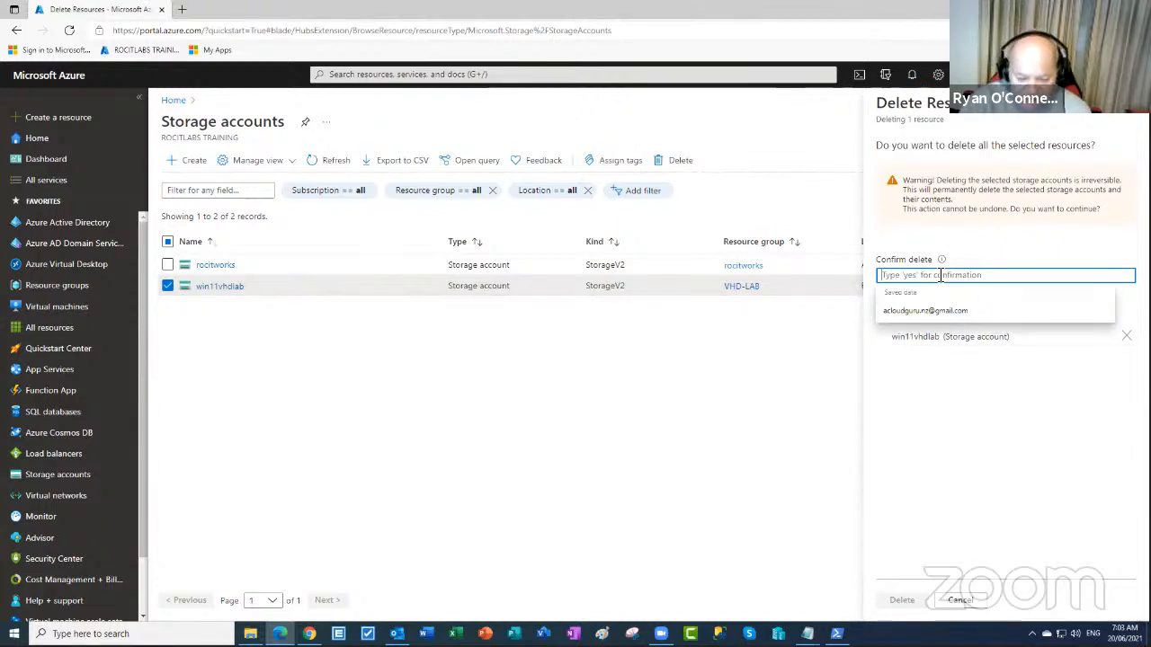
type("ye")
key("BackSpace")
key("BackSpace")
type("yes")
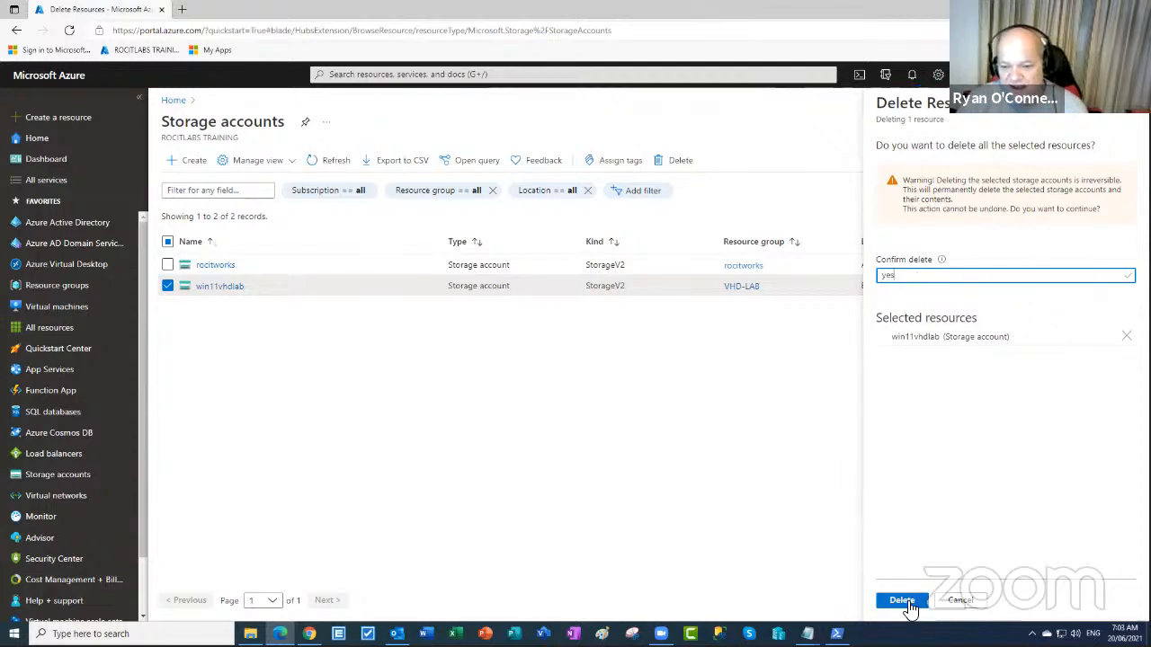
left_click(902, 600)
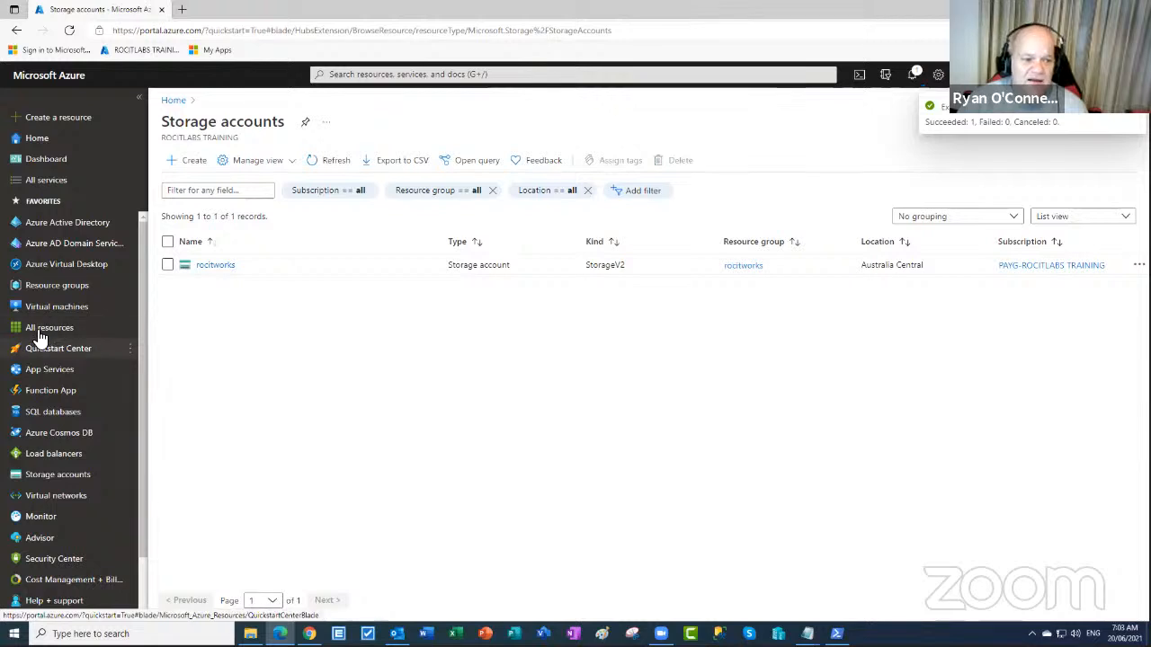
- Delete the VHD-LAB resource group and its 7 resources, pasting the copied name to confirm
left_click(63, 296)
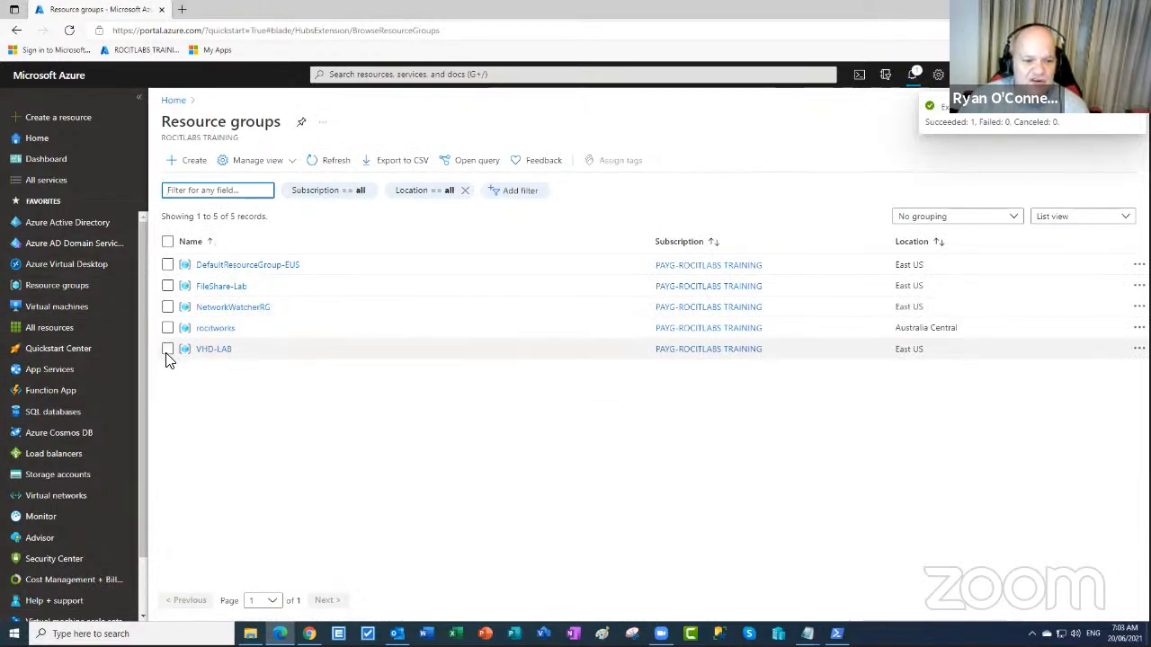
left_click(168, 350)
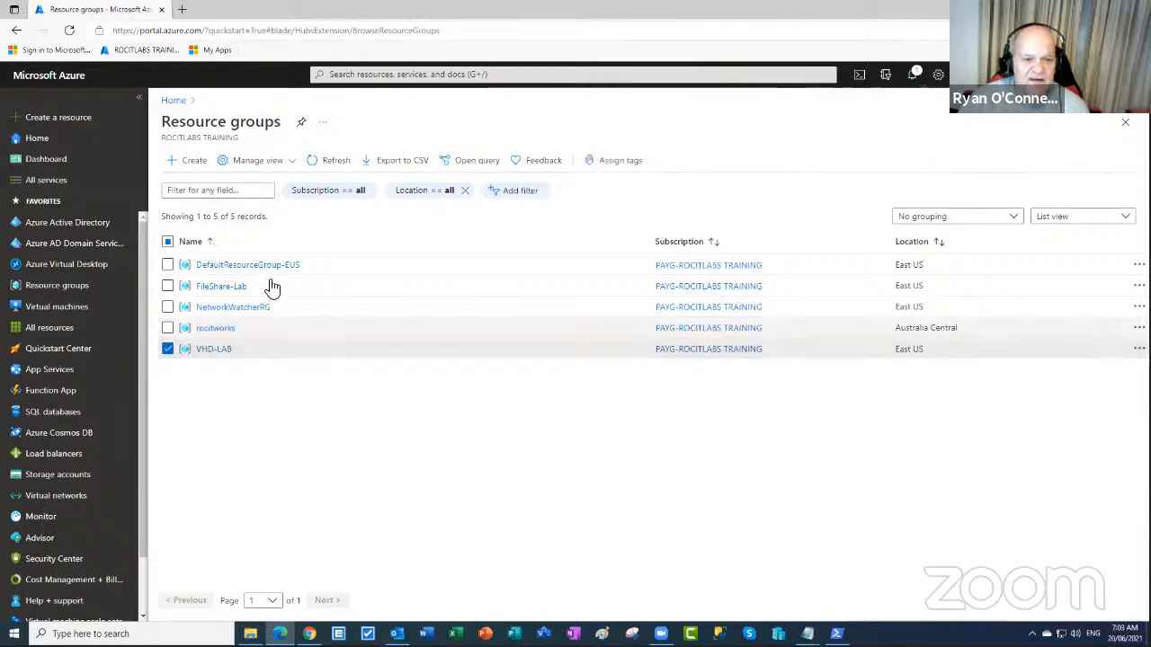
left_click(214, 350)
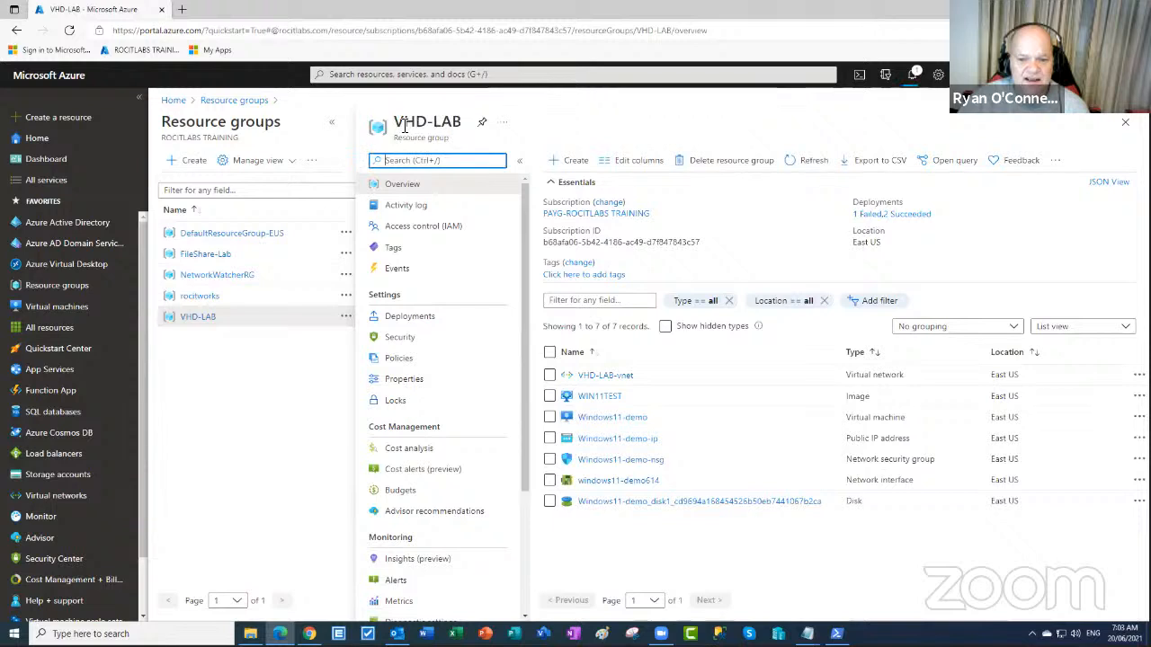
left_click_drag(395, 123, 461, 130)
right_click(456, 129)
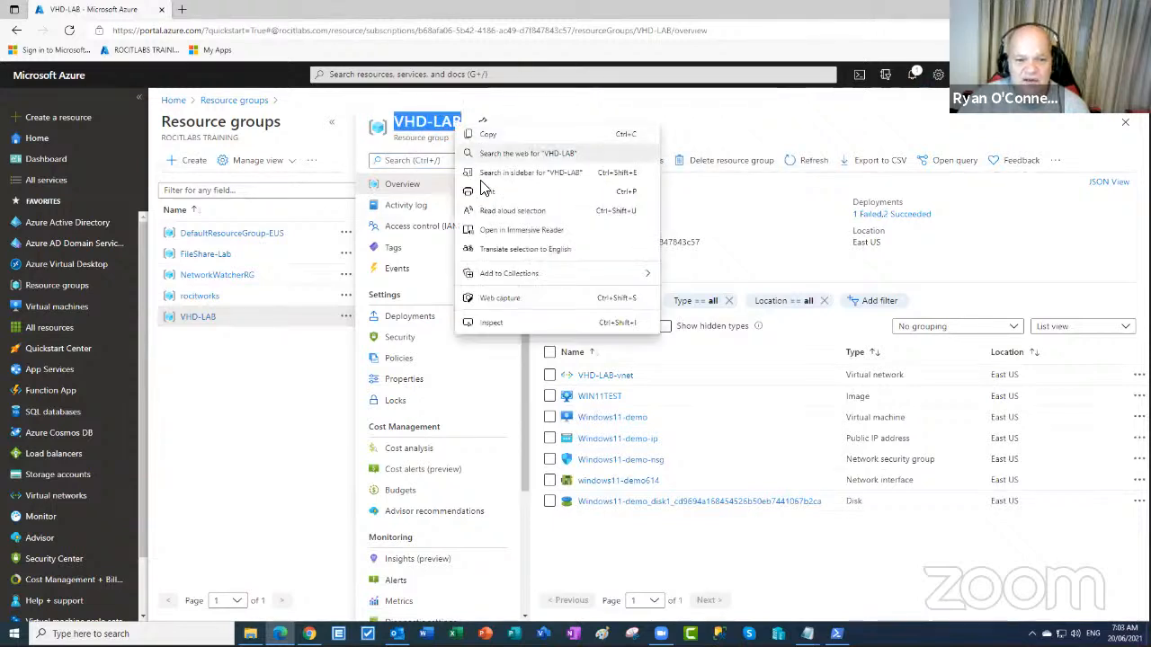
left_click(492, 135)
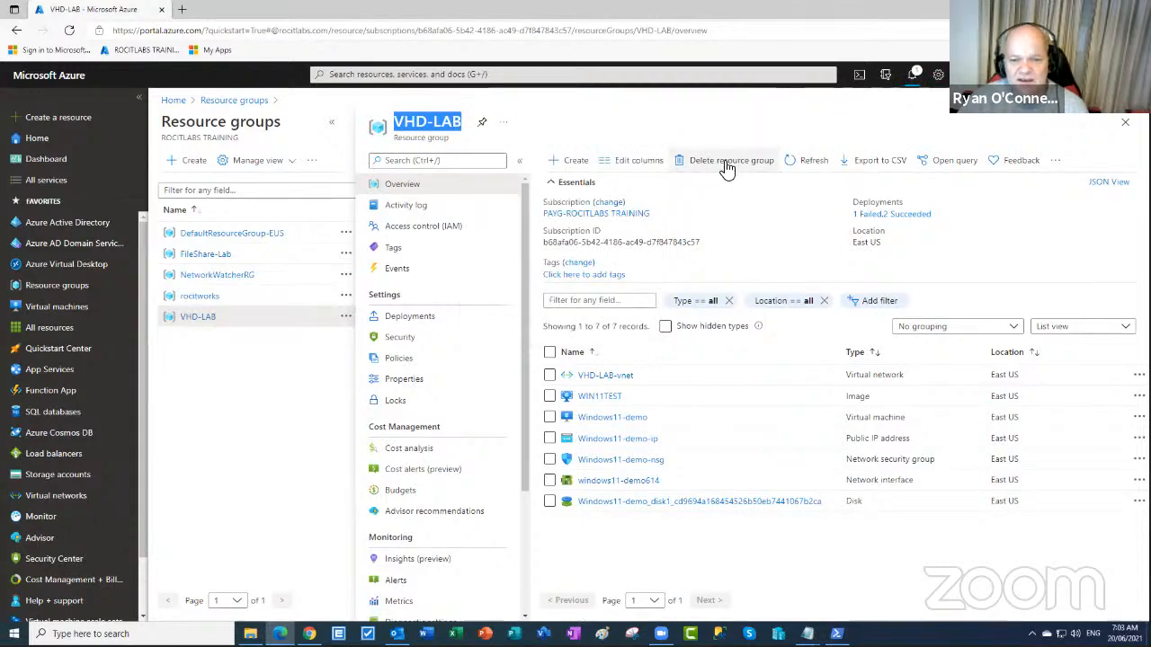
left_click(726, 162)
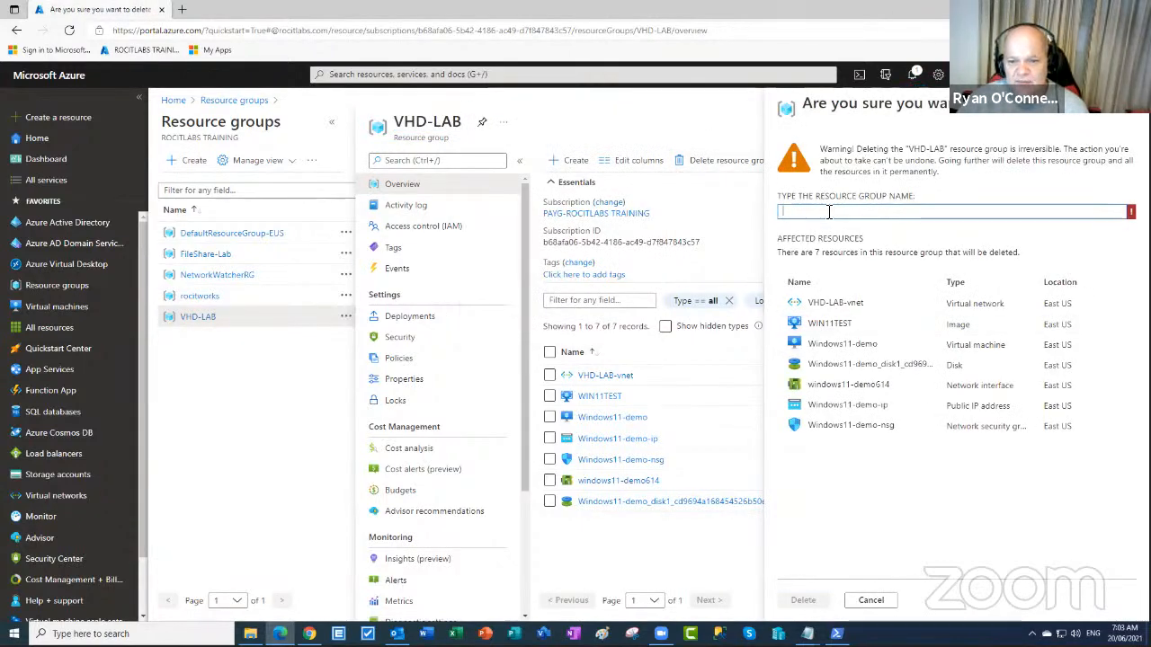
right_click(828, 214)
left_click(860, 329)
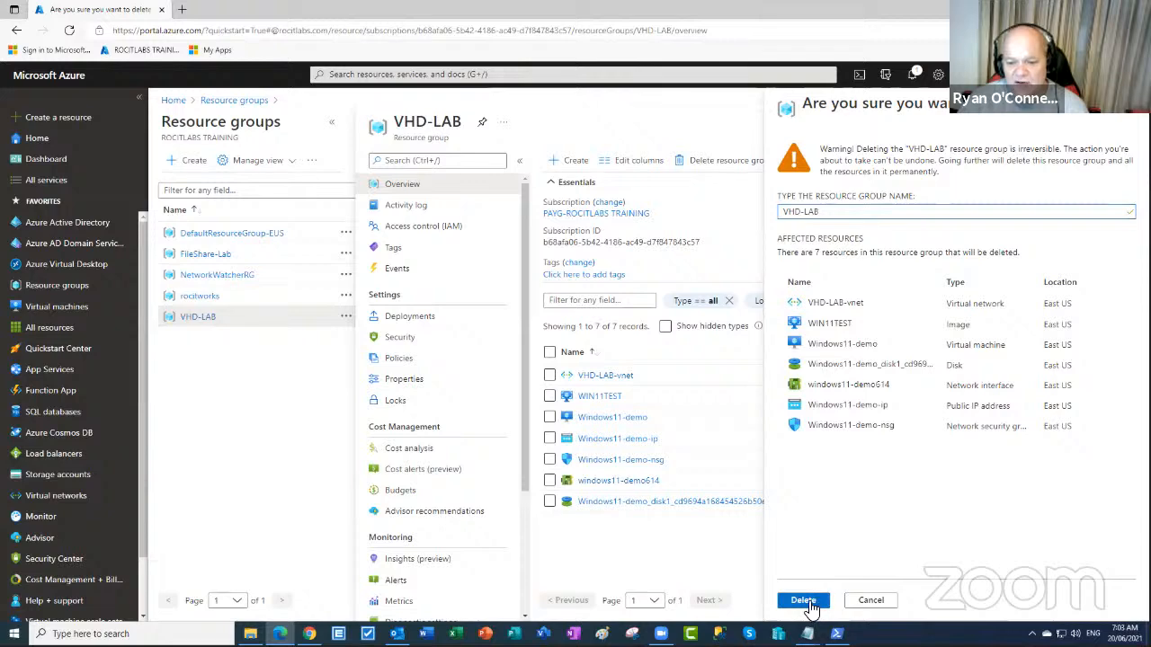
left_click(804, 601)
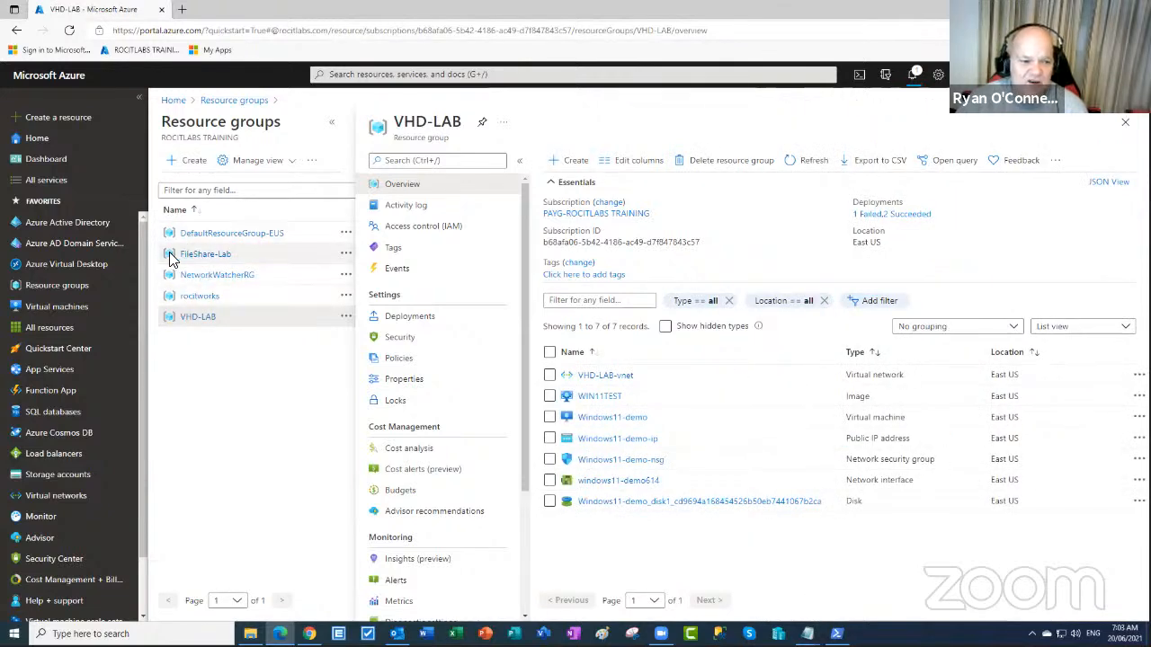
- Delete the empty FileShare-Lab resource group by pasting its name to confirm, then close its blade
left_click(200, 255)
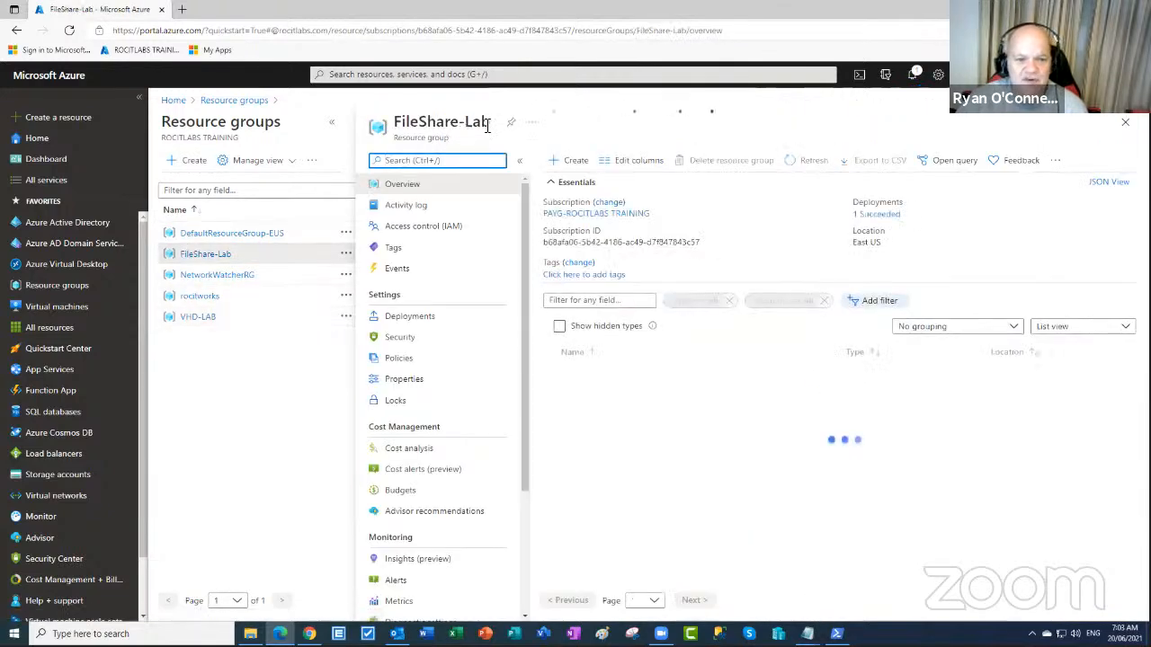
left_click_drag(493, 123, 387, 126)
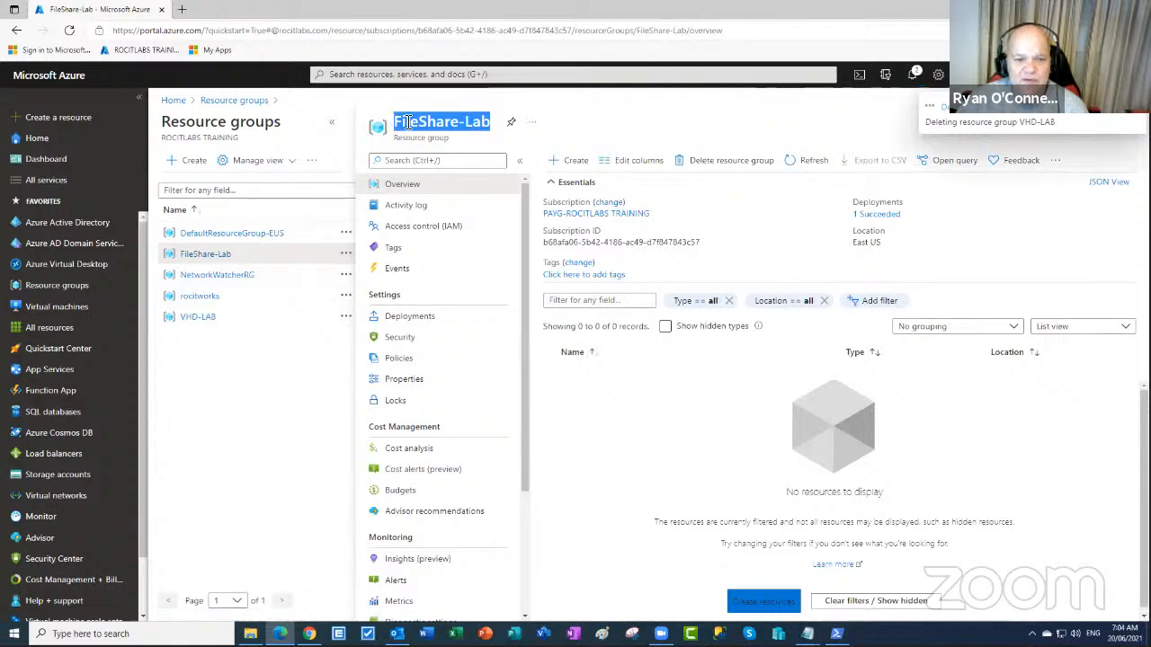
right_click(407, 123)
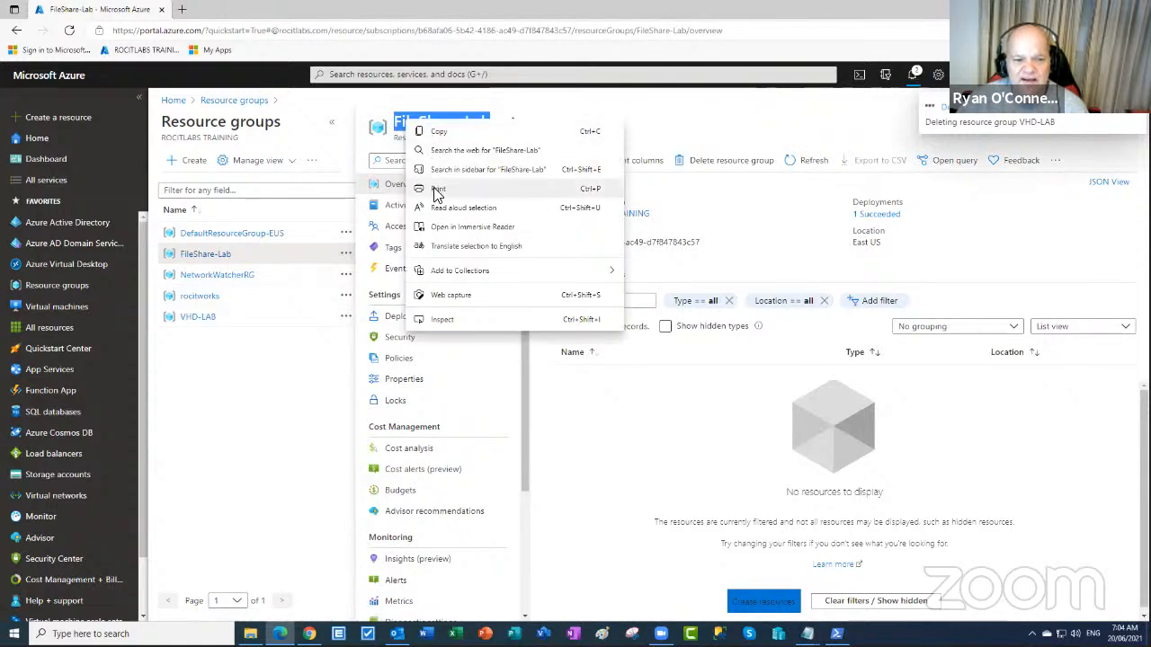
left_click(437, 132)
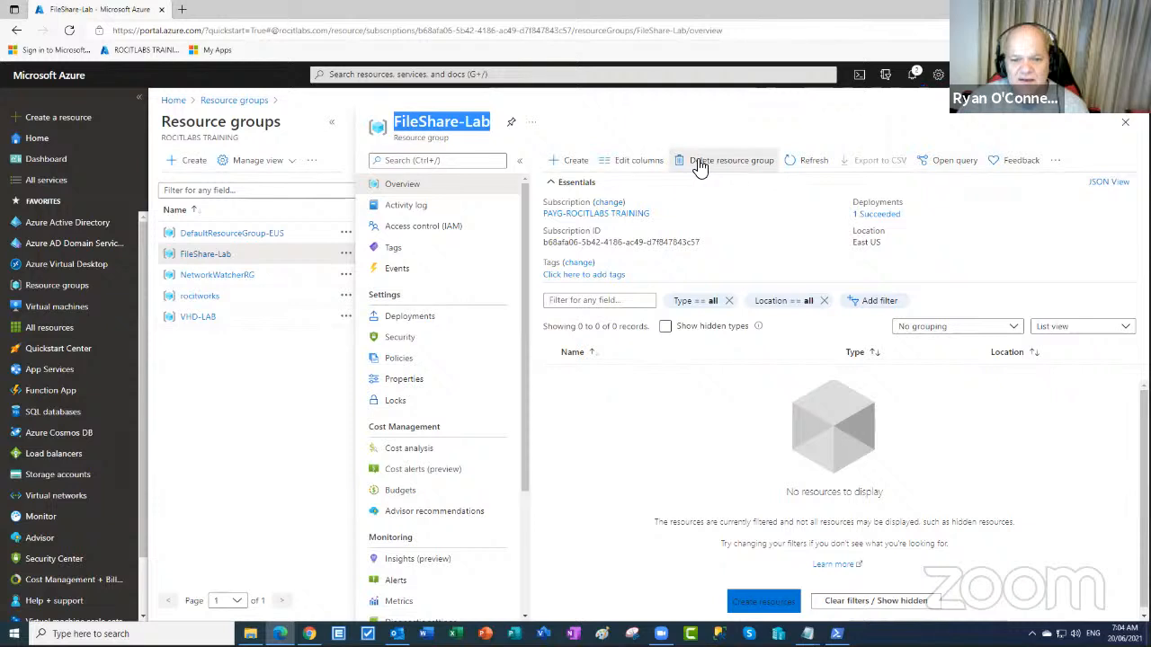
left_click(699, 163)
right_click(836, 214)
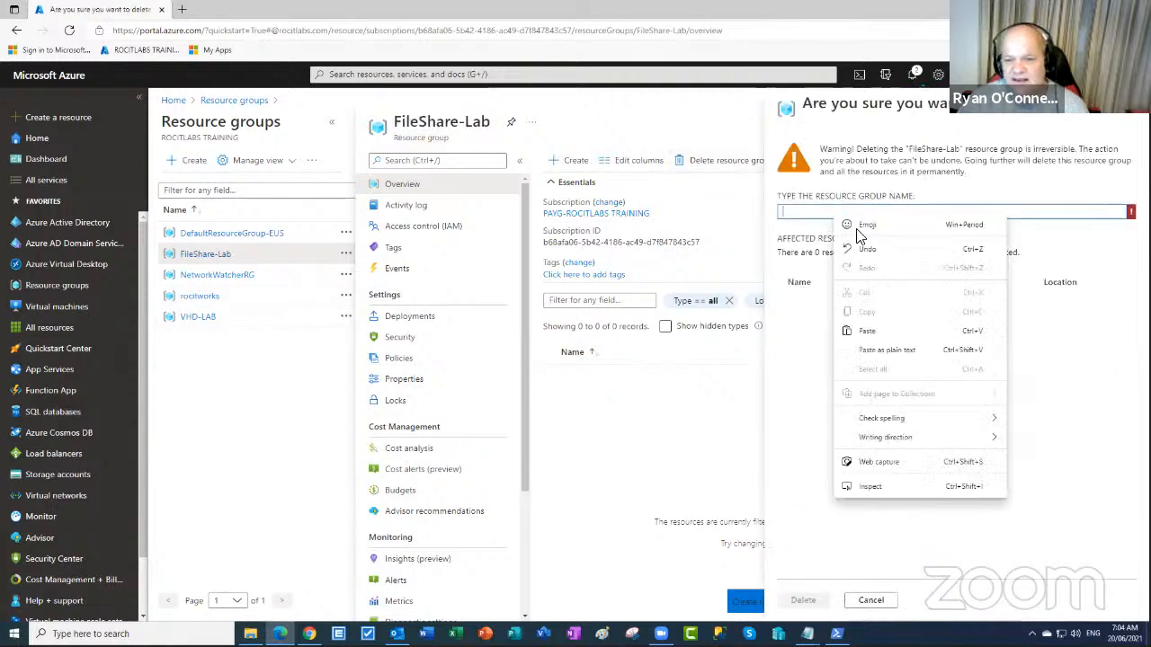
left_click(867, 331)
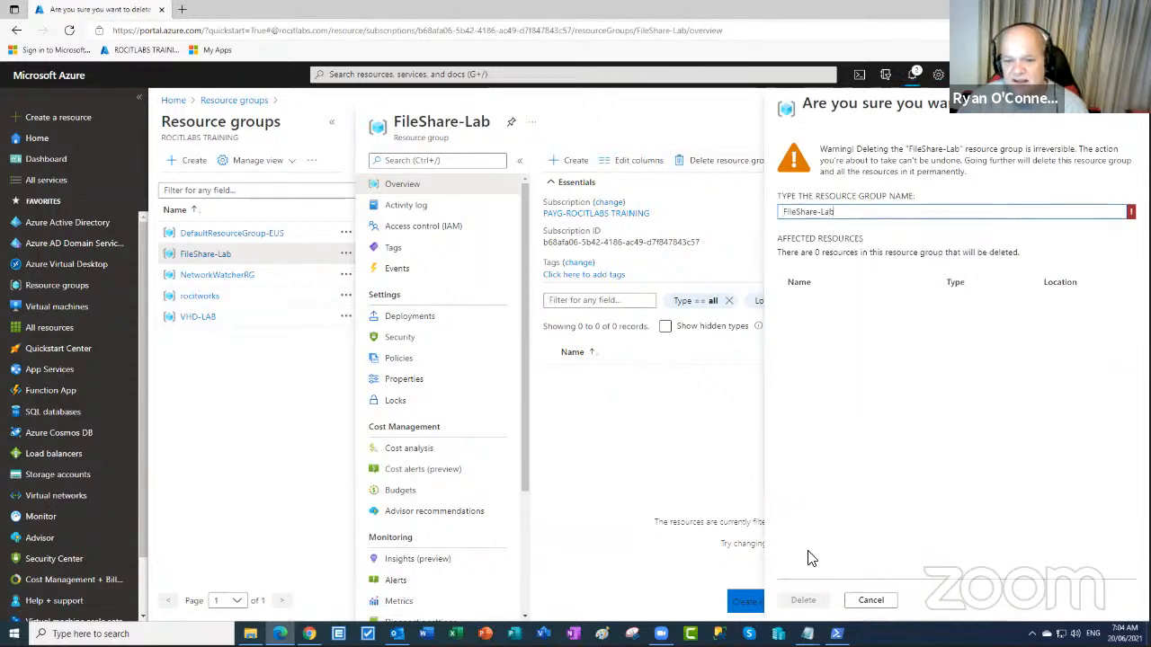
left_click(803, 600)
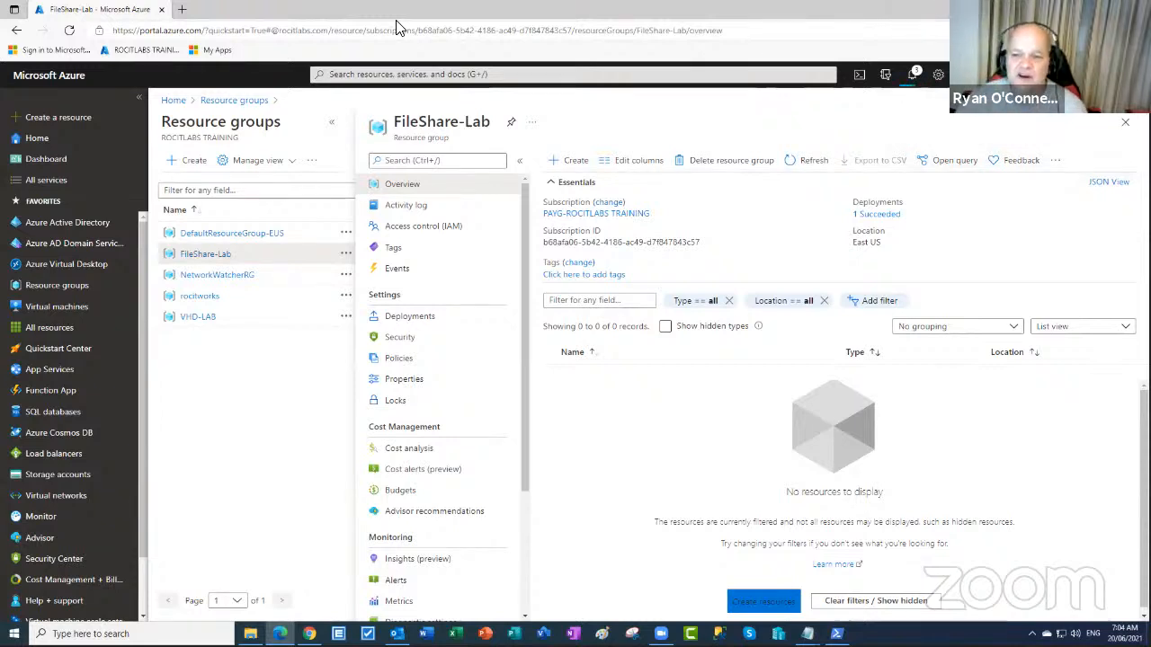
left_click(1124, 125)
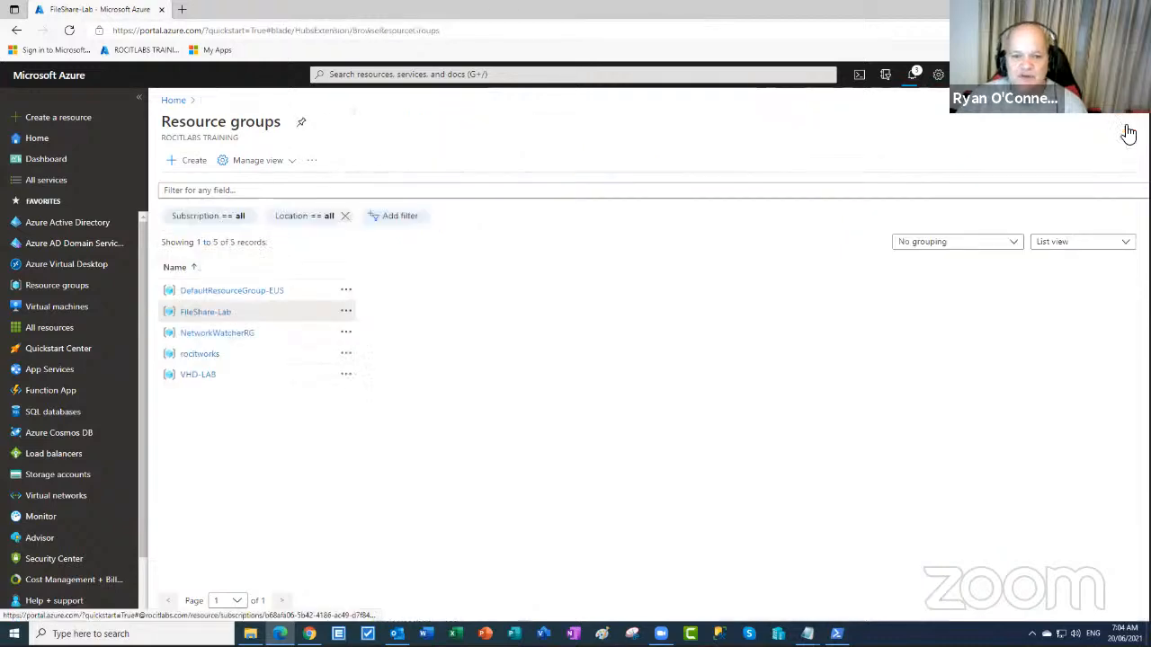
- Check notifications: FileShare-Lab deleted, Windows11-demo stopped, VHD-LAB deletion still running
left_click(912, 76)
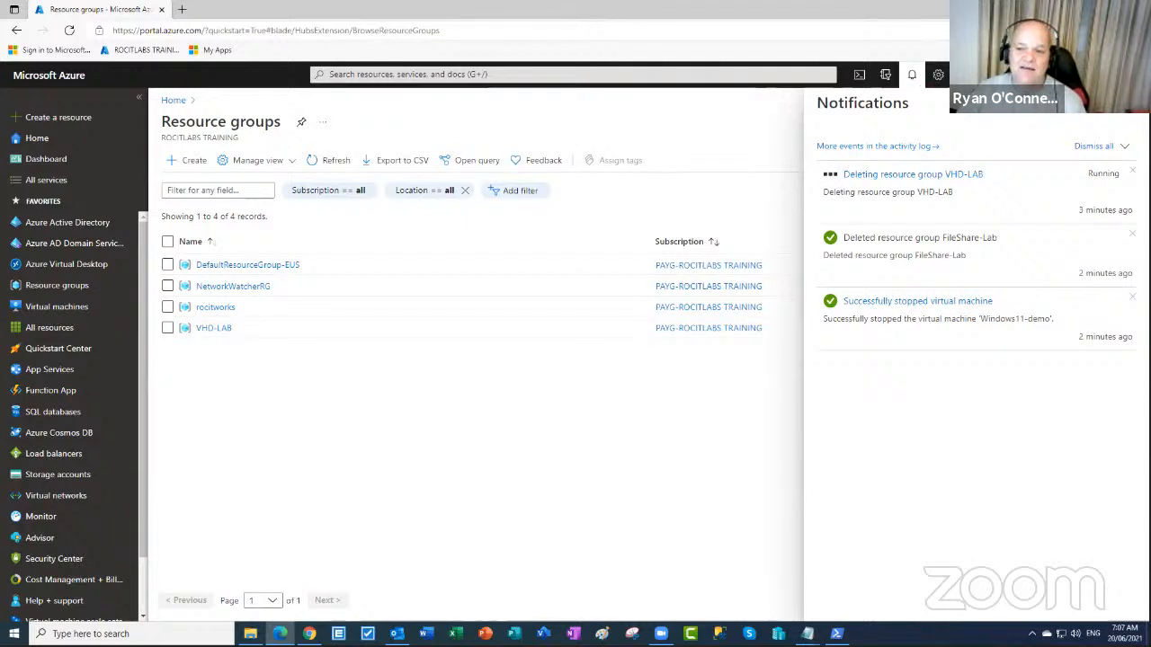
left_click(1130, 119)
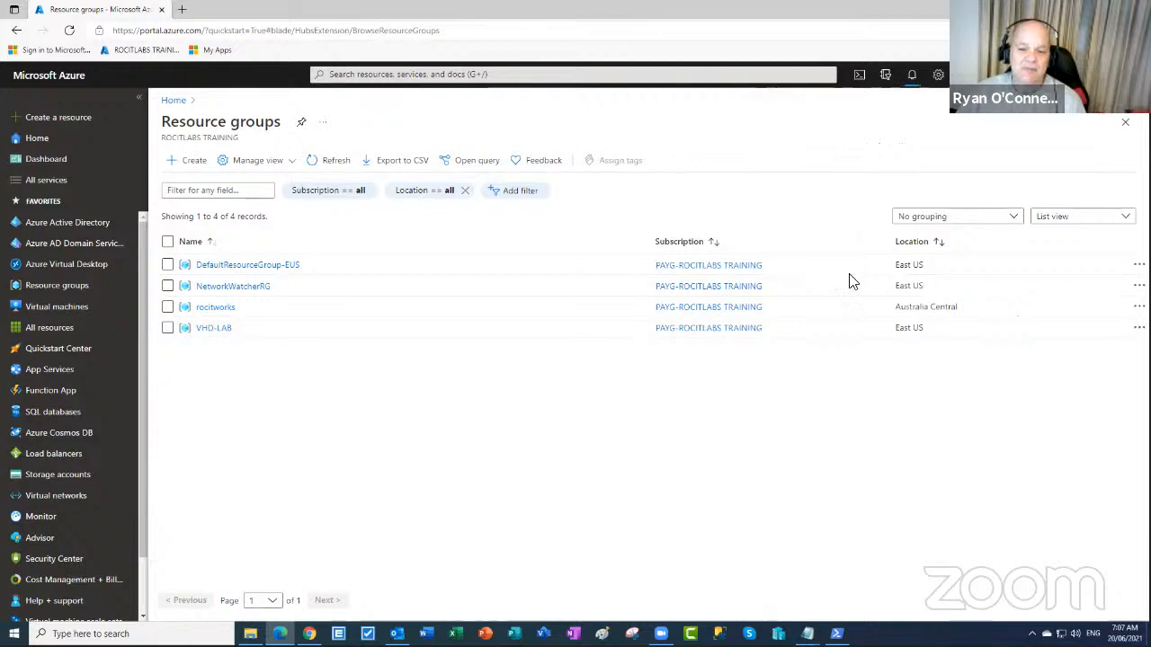